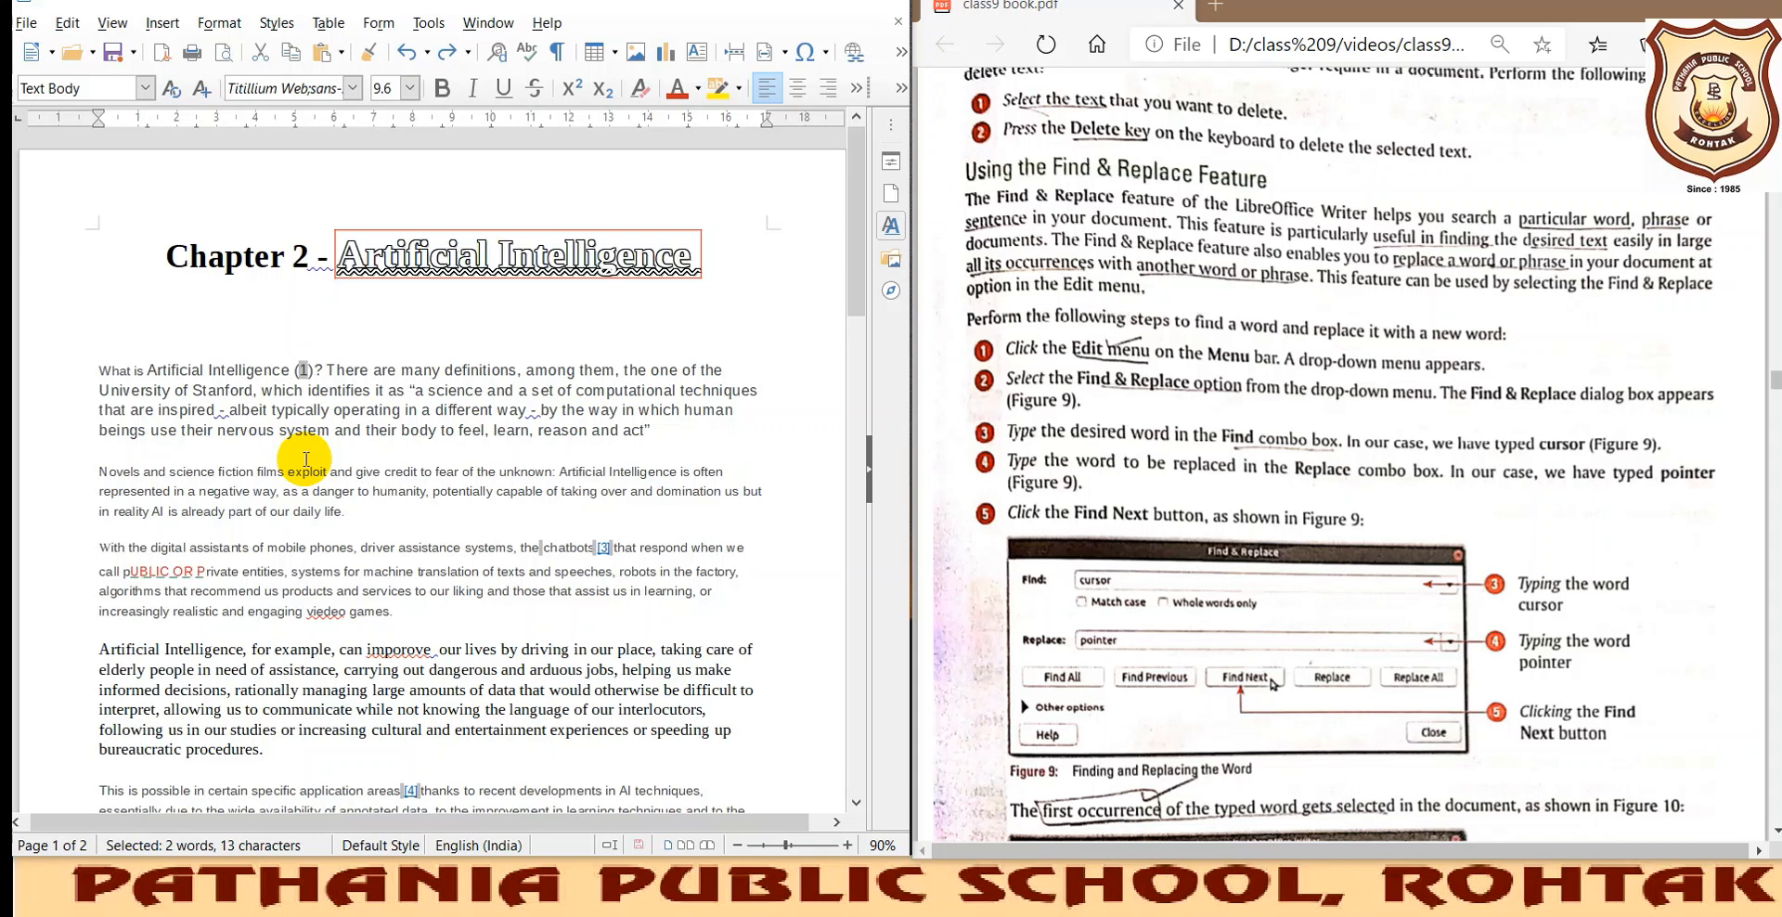
Open Find & Replace beside the document and find all occurrences of "AI" as whole words only.
left_click(306, 459)
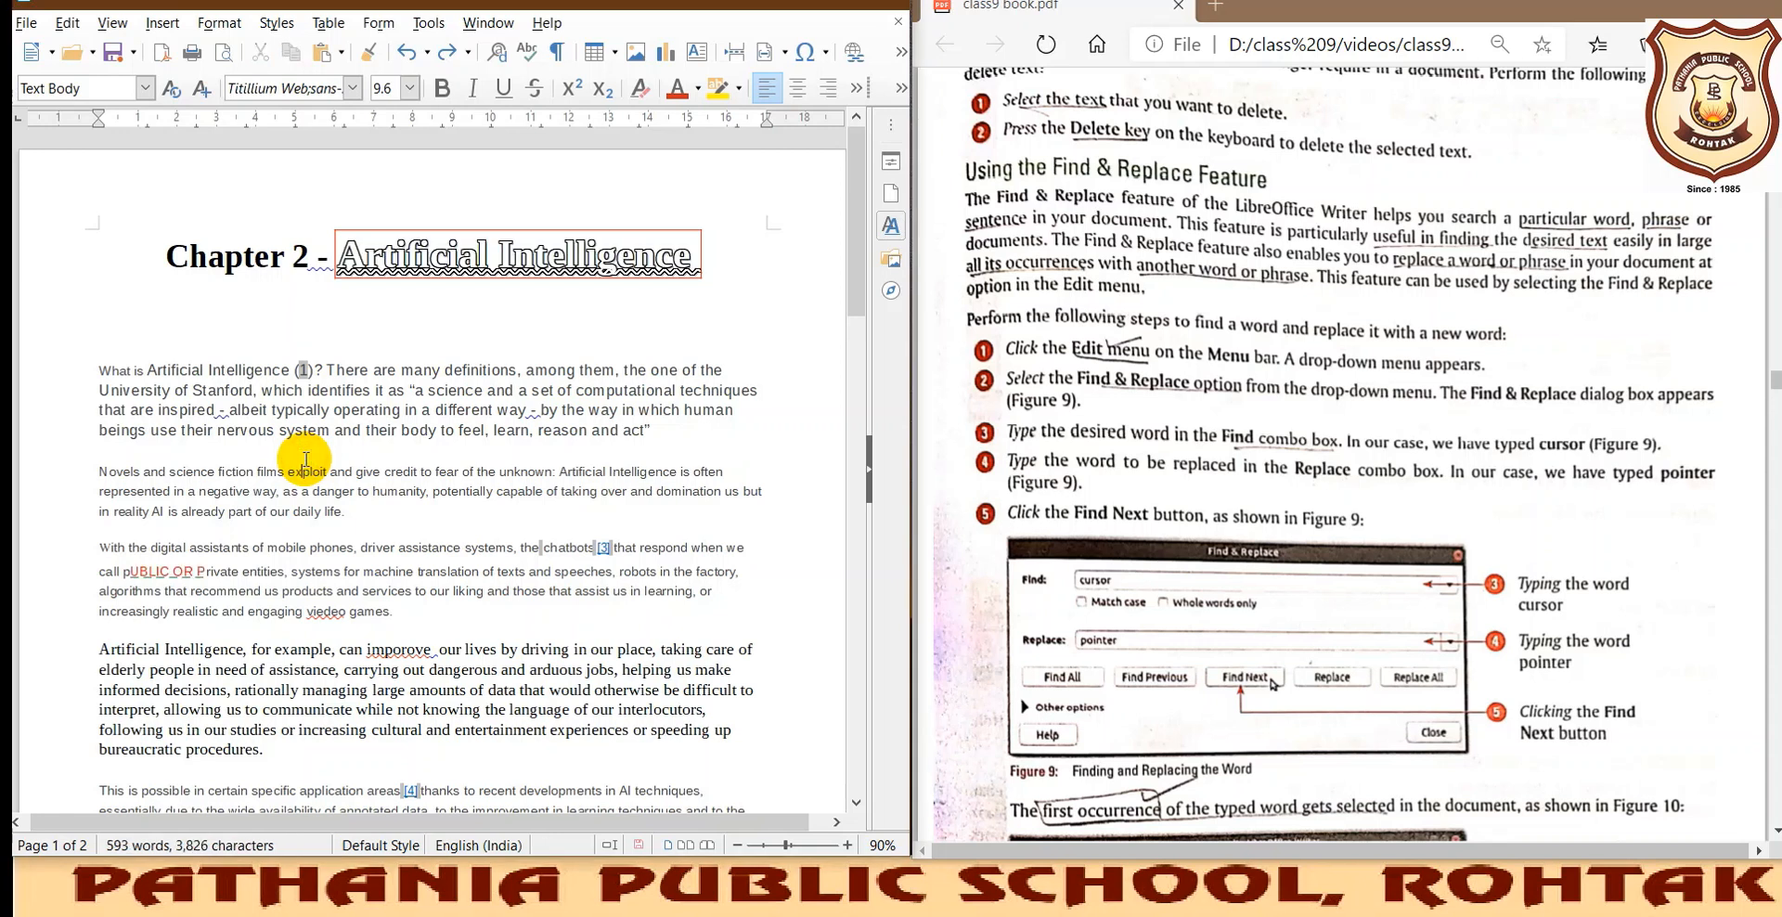
key("ctrl+h")
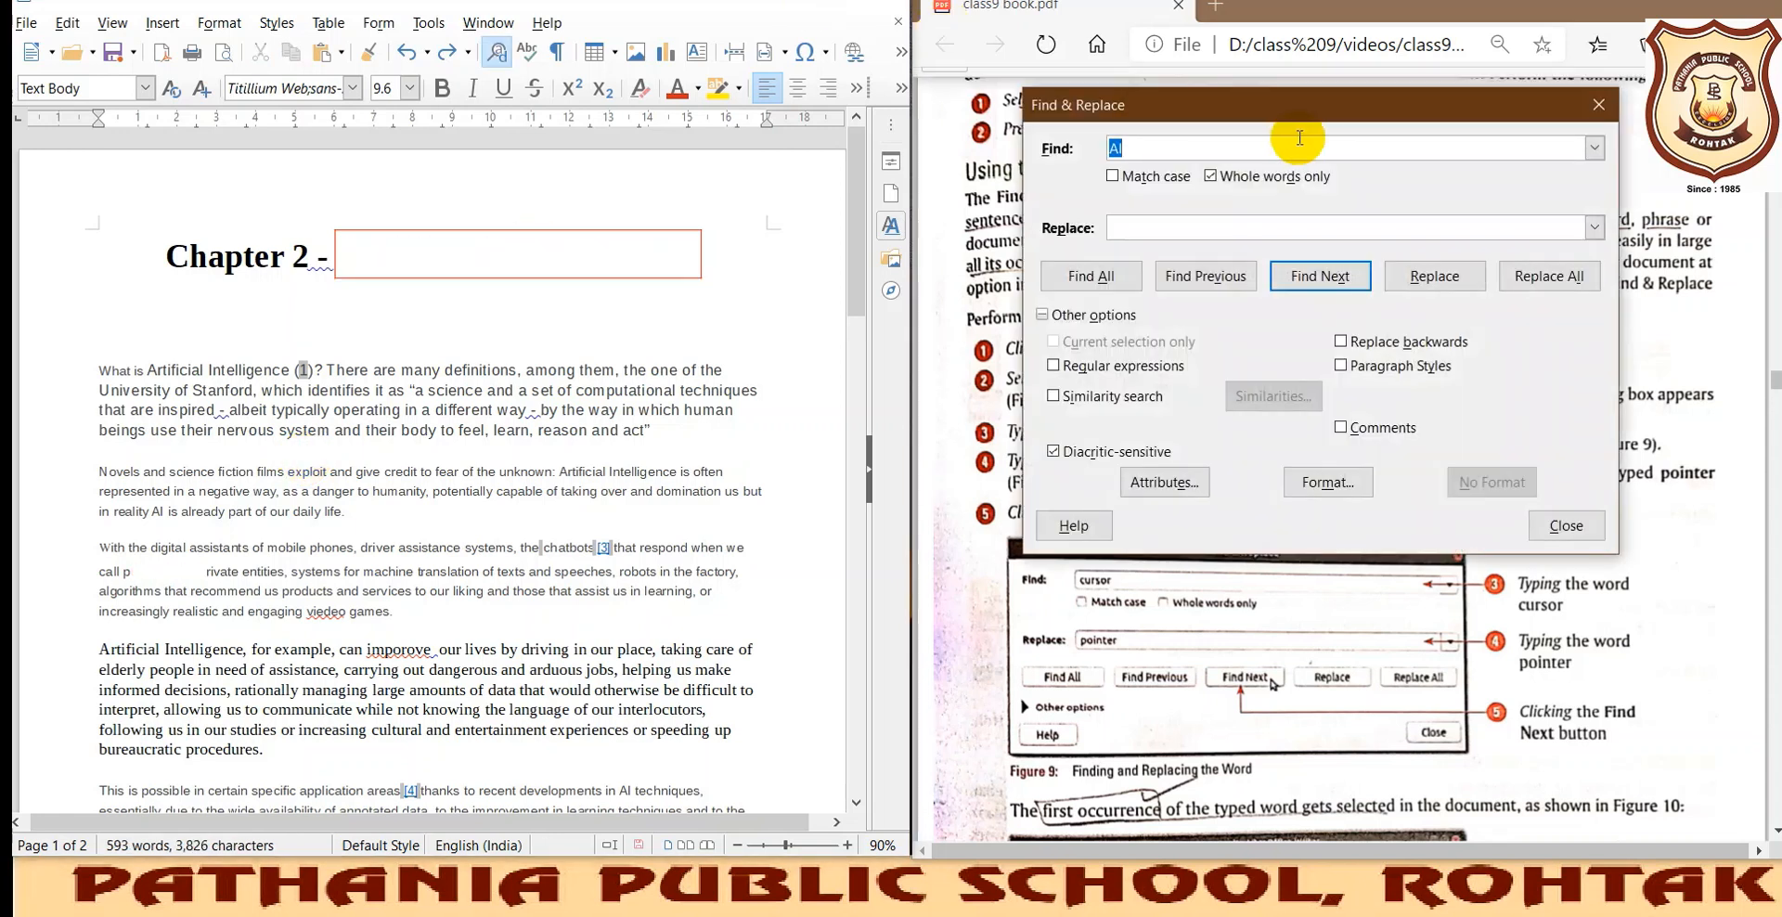
left_click_drag(1288, 111, 1201, 52)
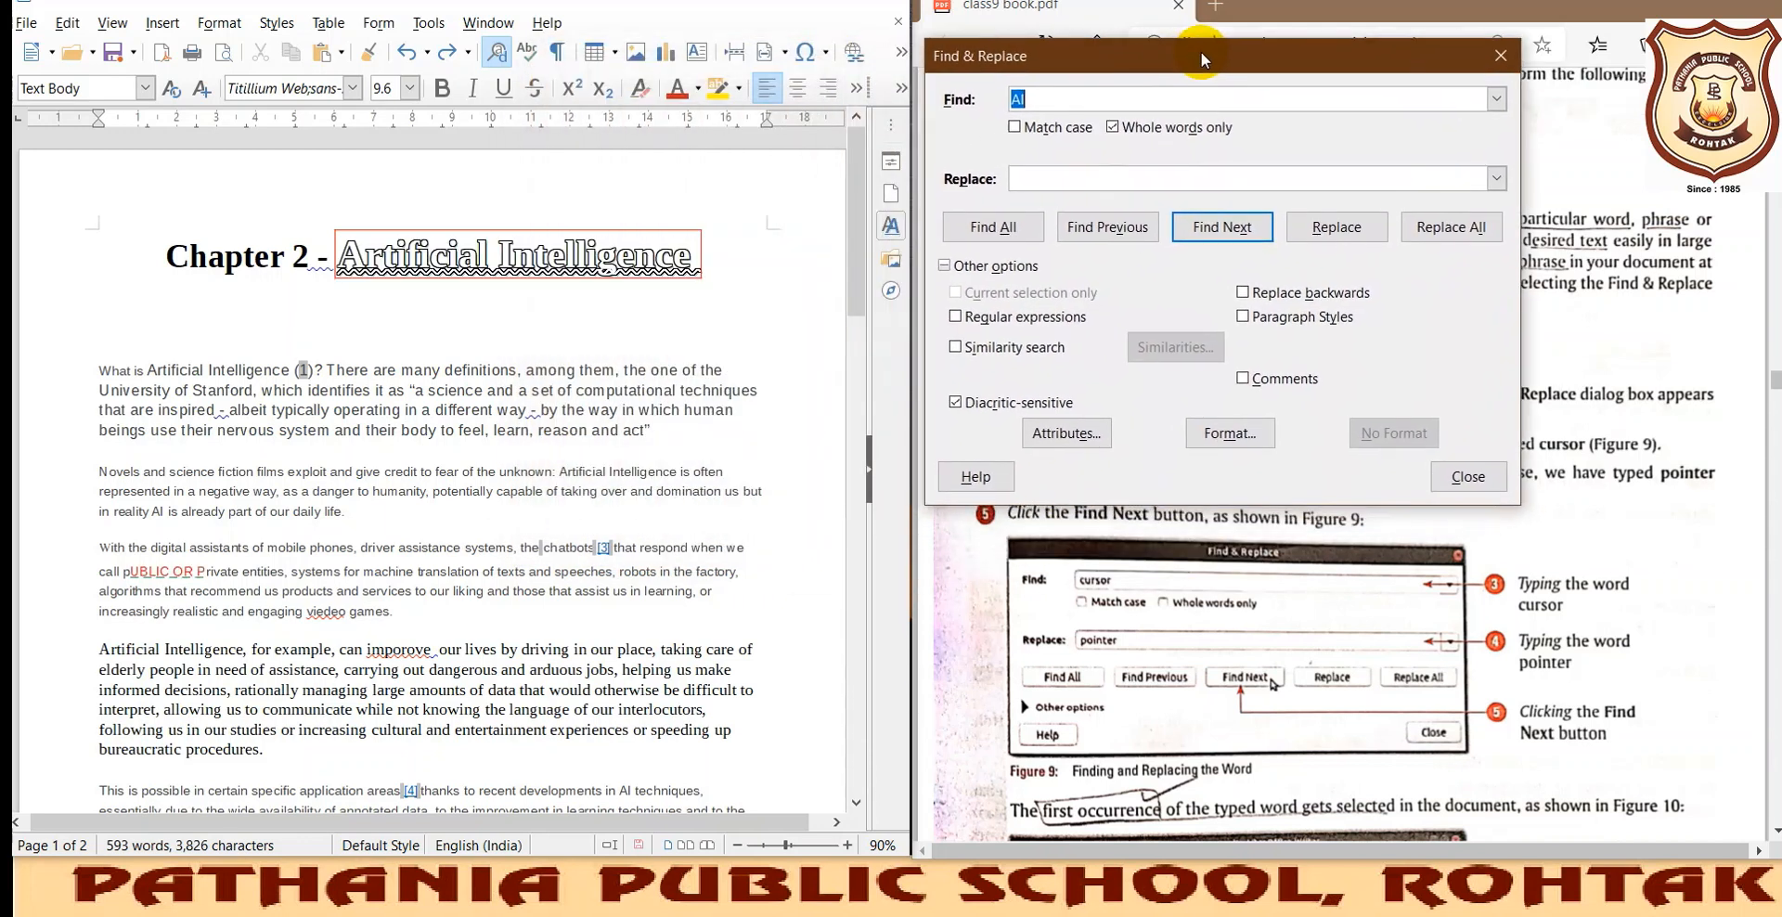
left_click(1037, 102)
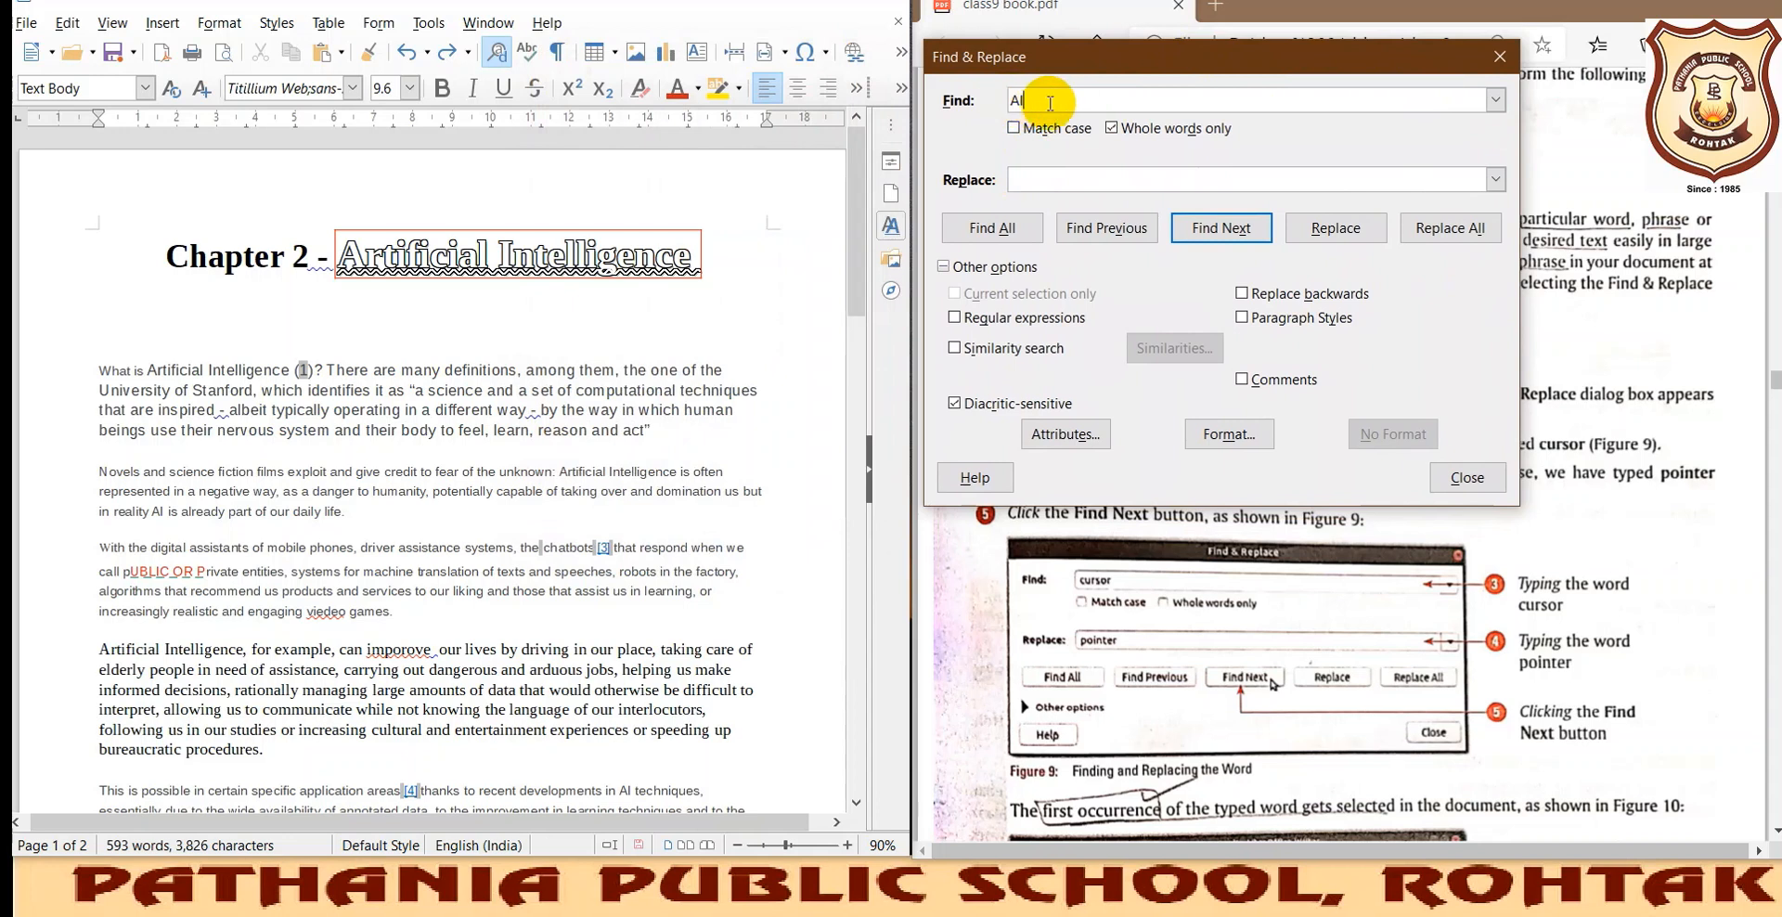
left_click(1010, 229)
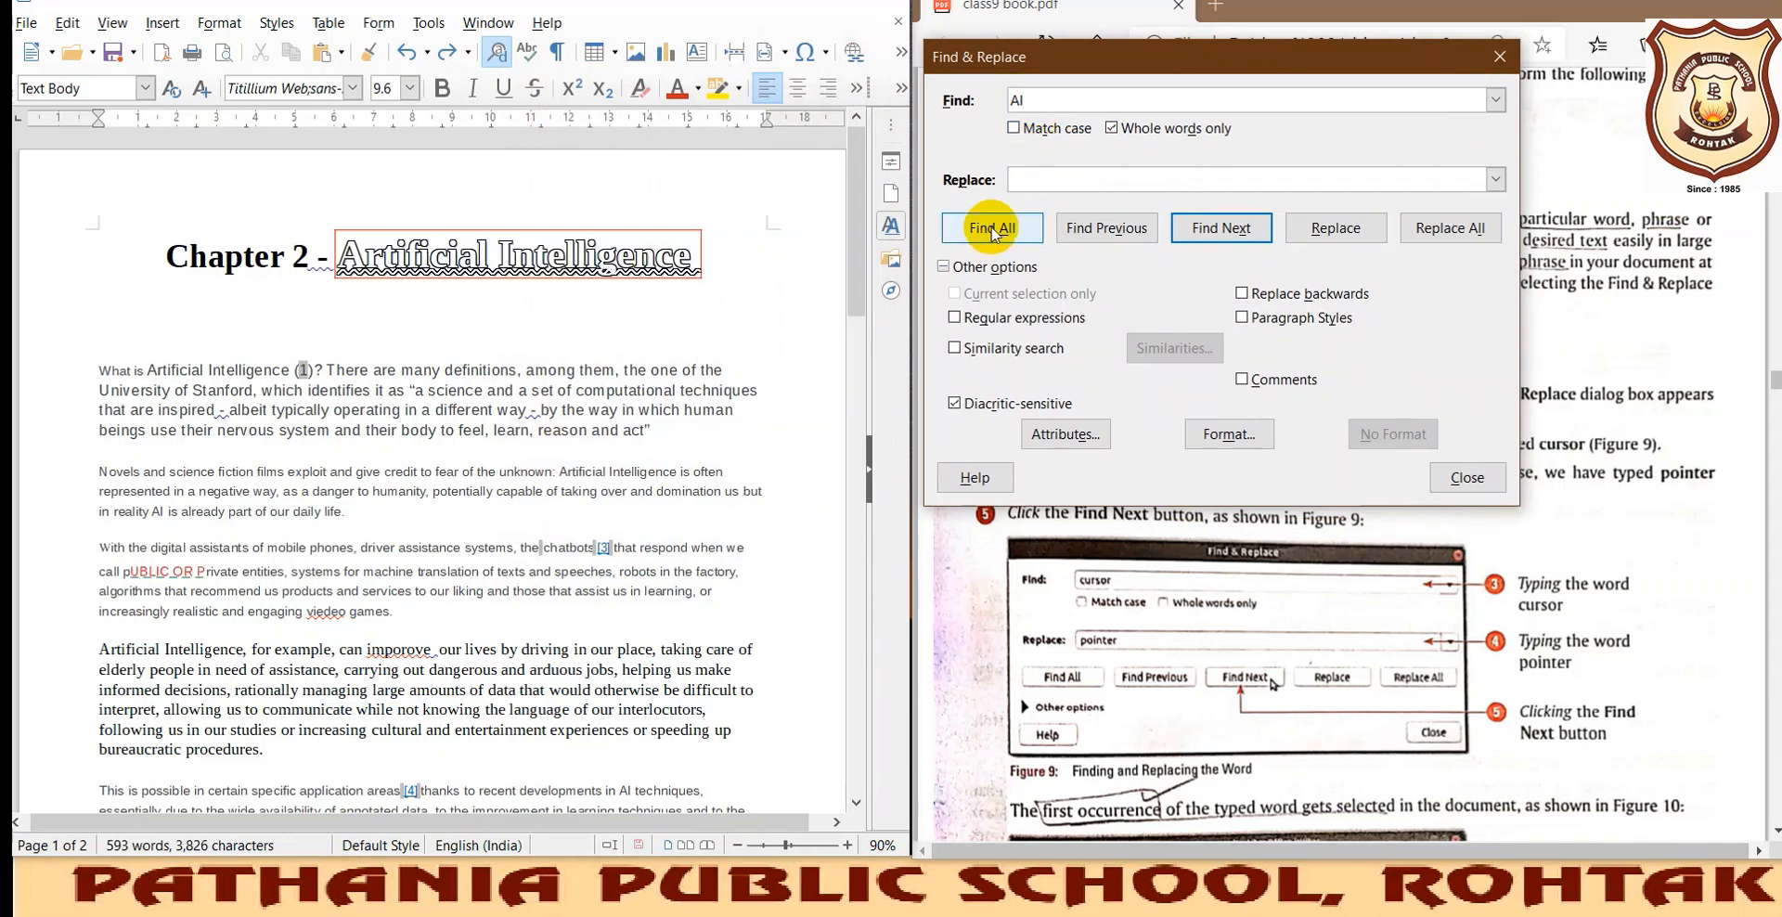
left_click(1030, 100)
left_click(993, 229)
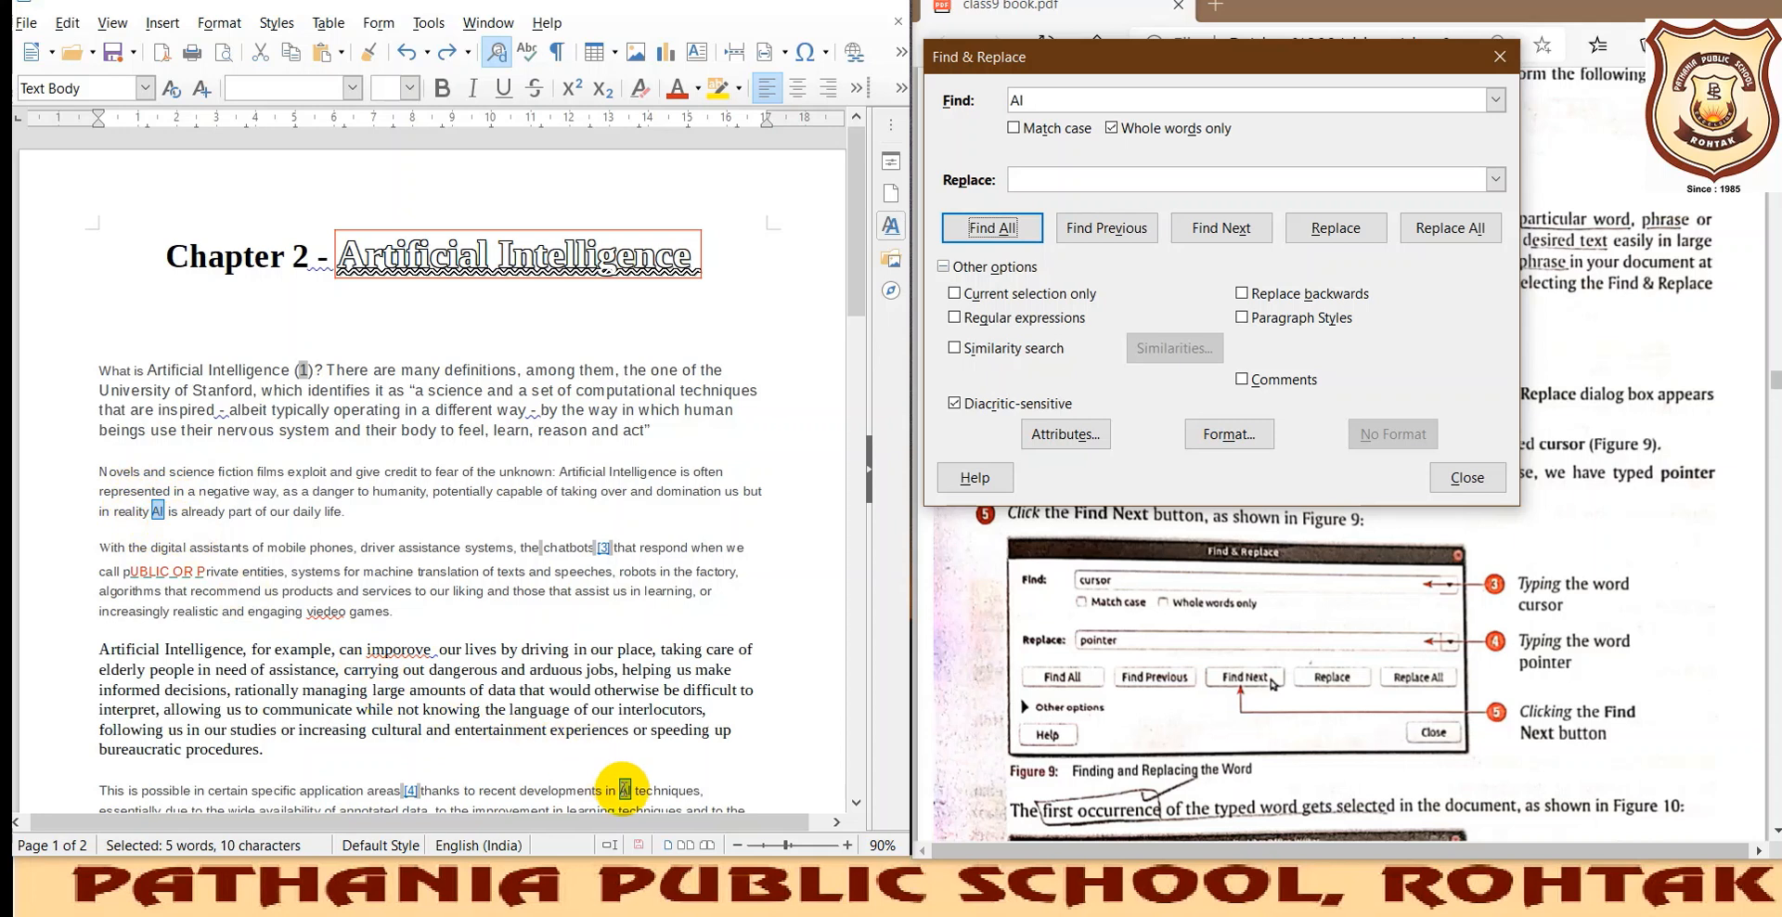
Examine the highlighted "AI" matches across both pages of the document, including their letter case.
scroll(603, 641, "down", 3)
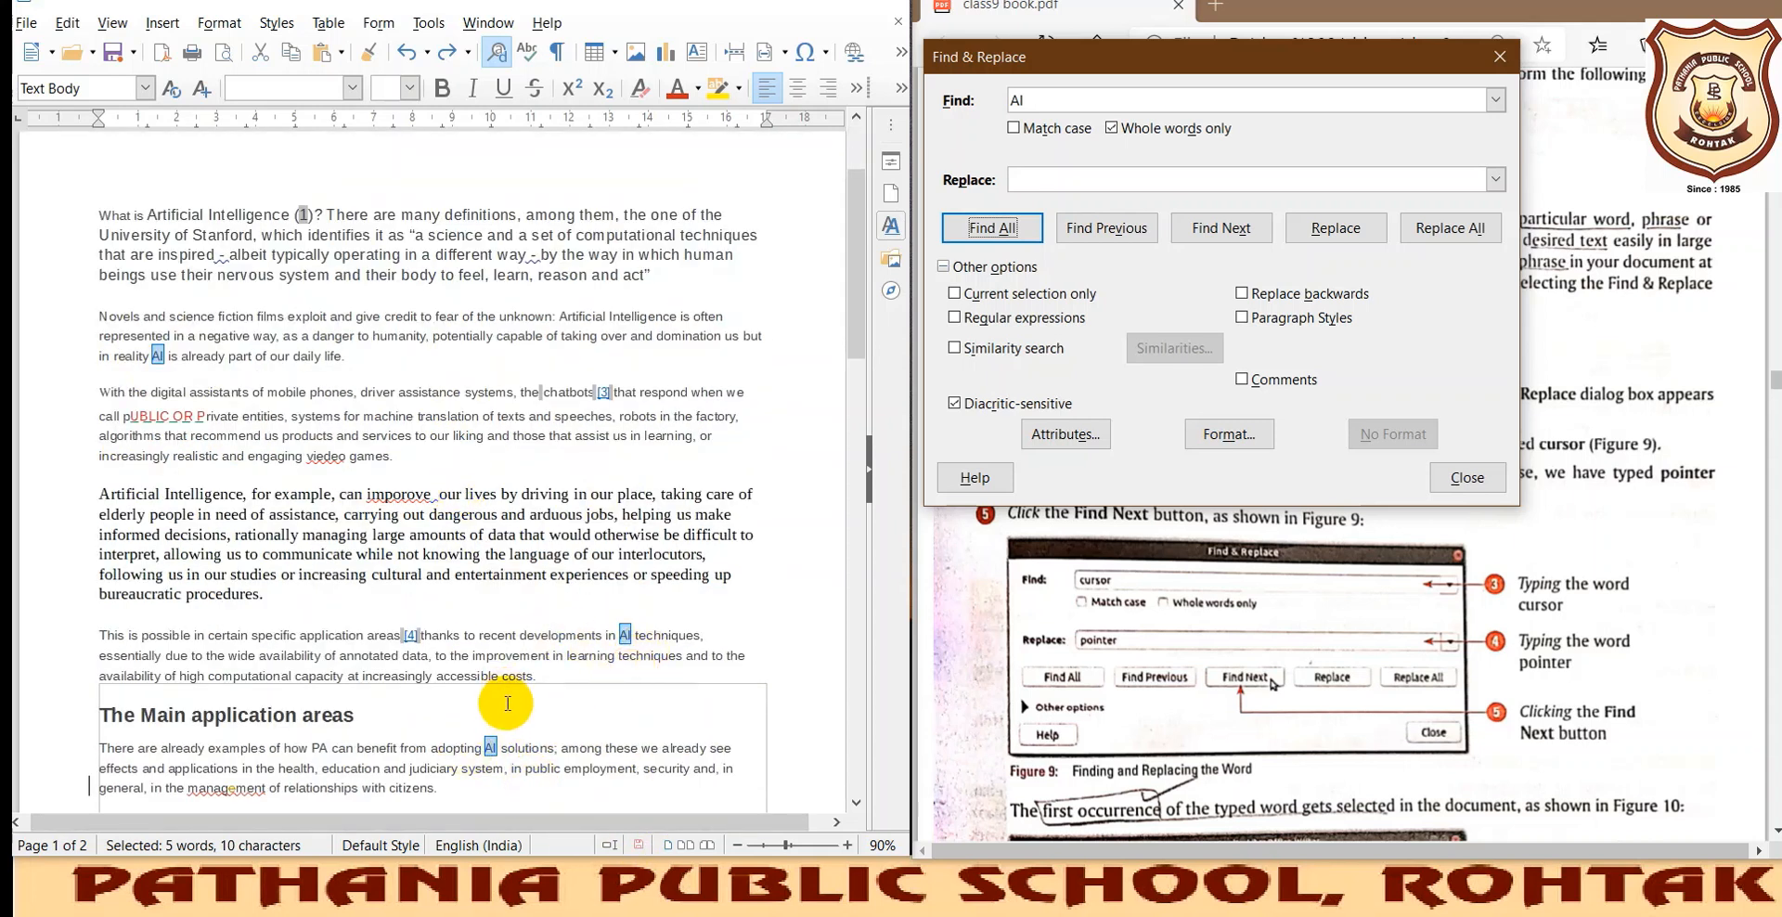
scroll(508, 704, "down", 2)
scroll(497, 641, "down", 3)
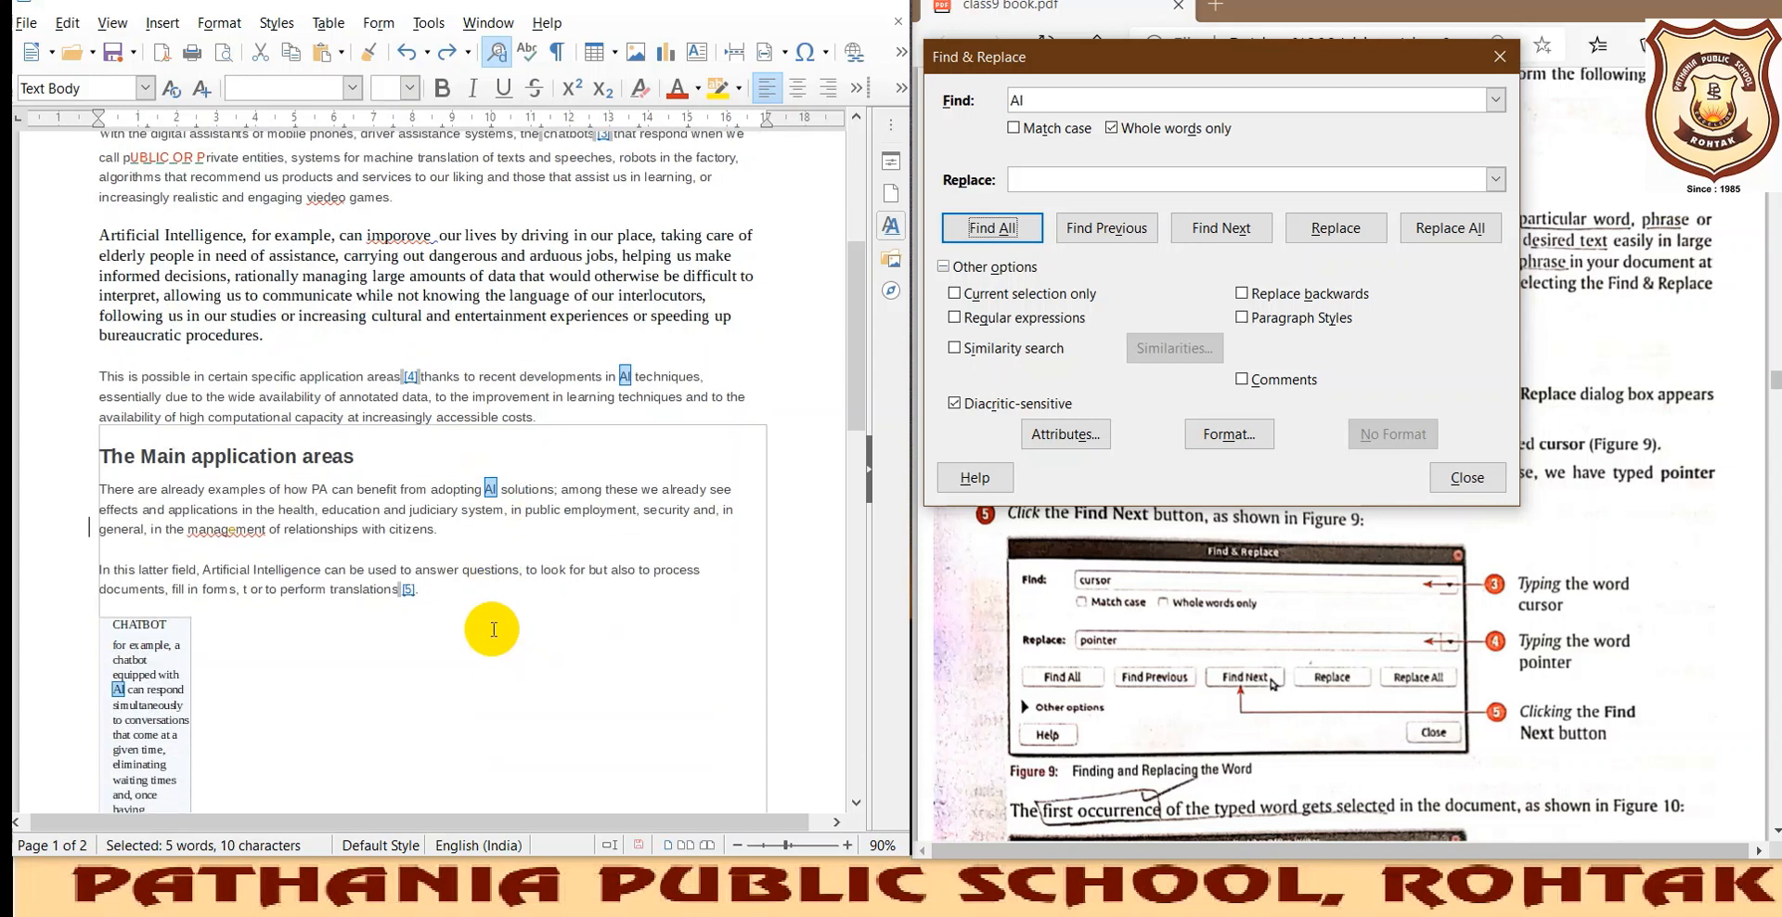
scroll(230, 607, "down", 4)
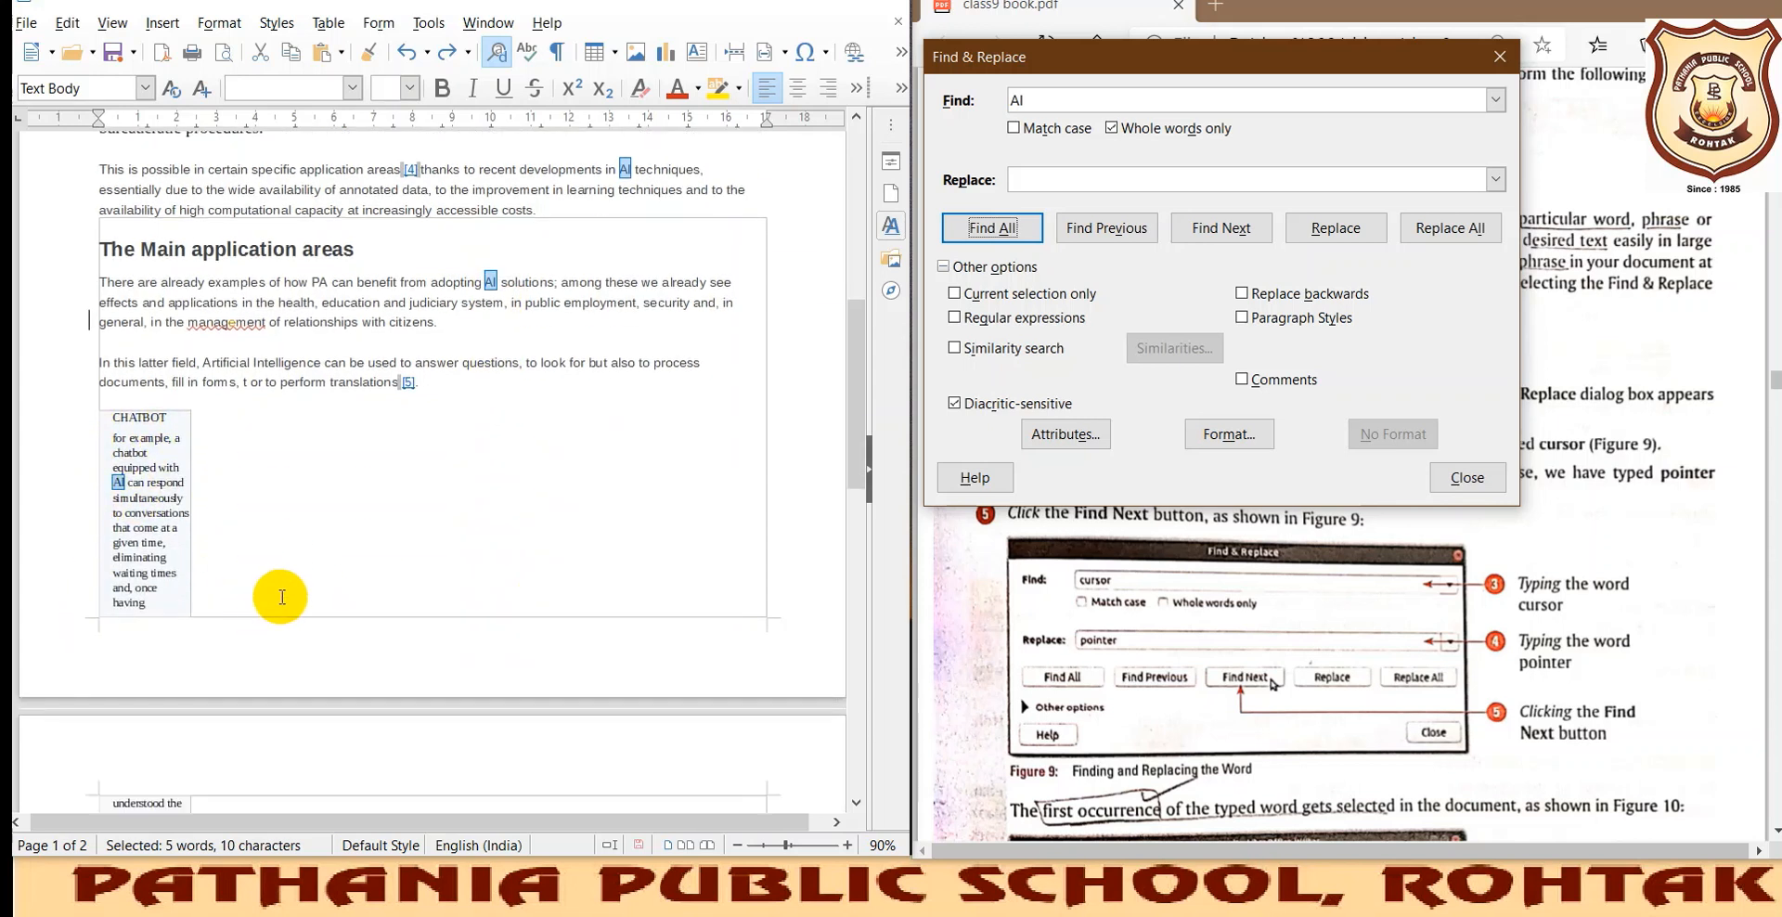
scroll(282, 597, "down", 10)
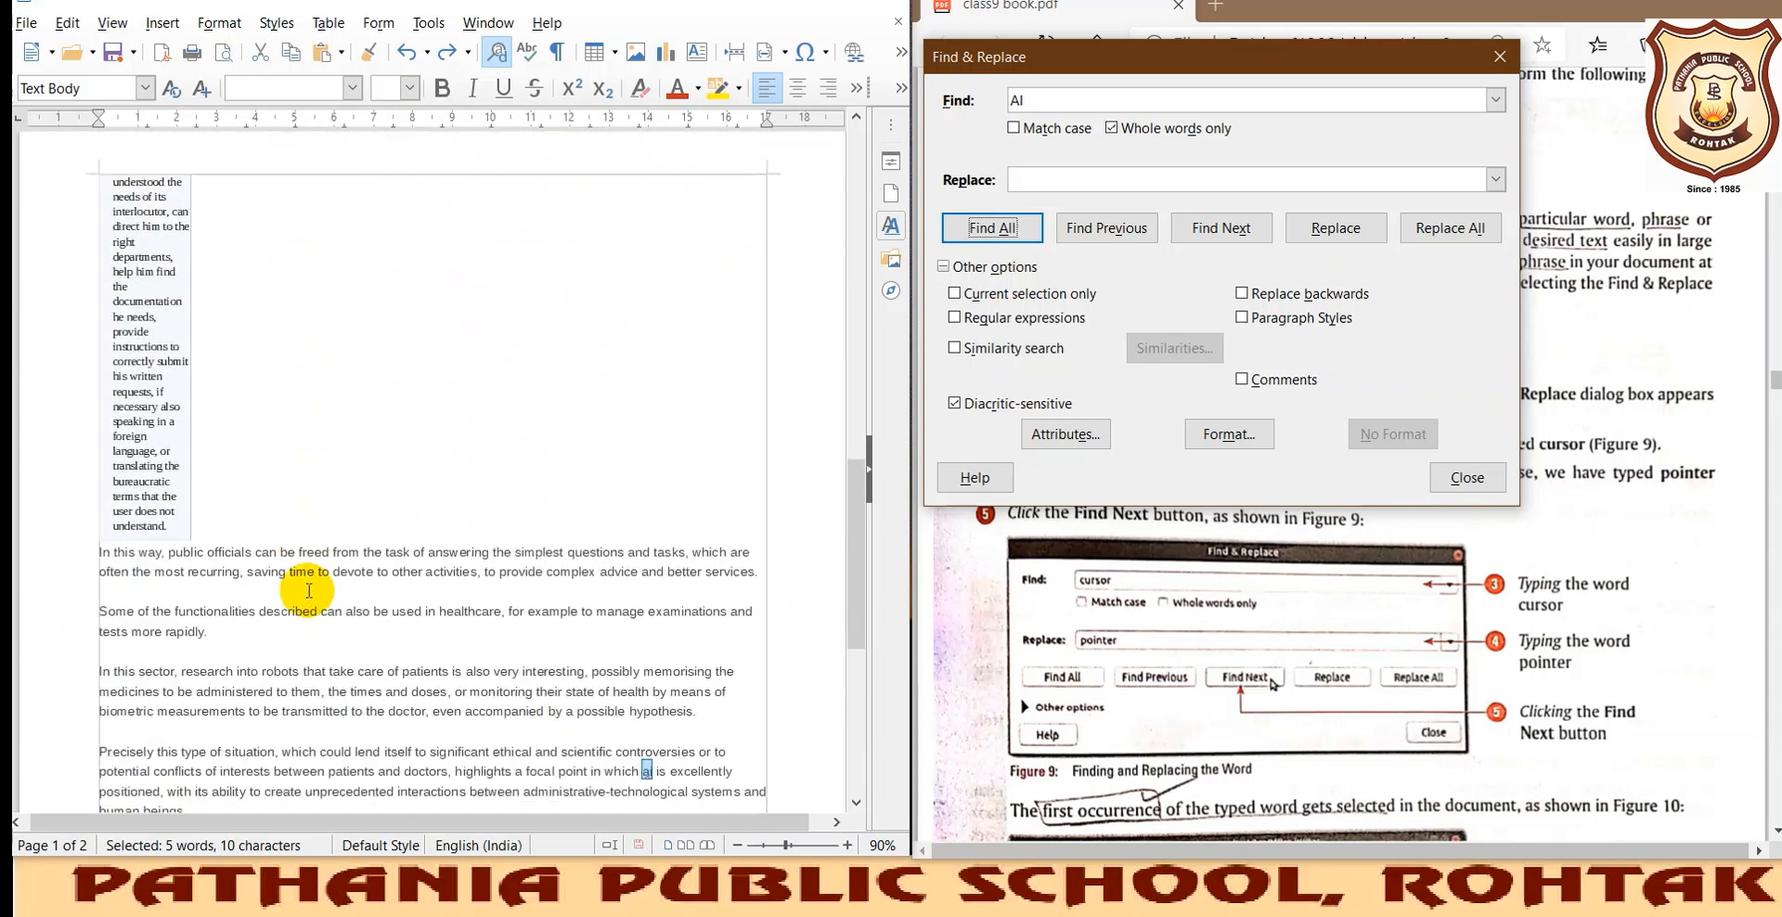
scroll(302, 586, "down", 3)
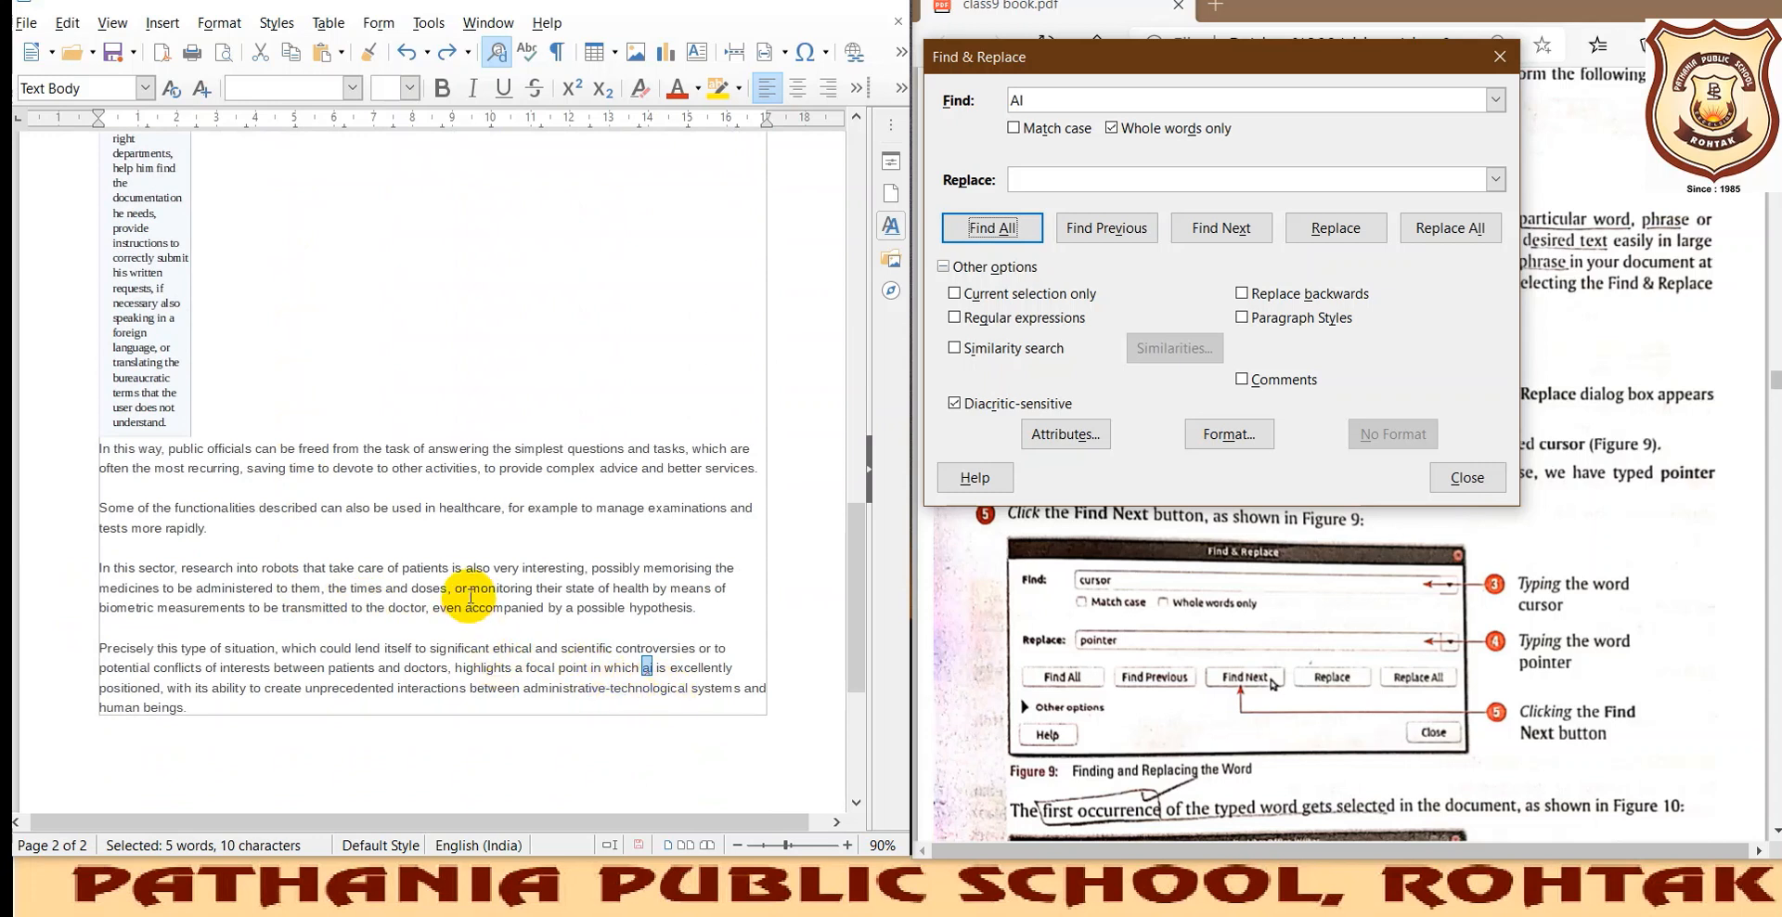
scroll(472, 553, "up", 13)
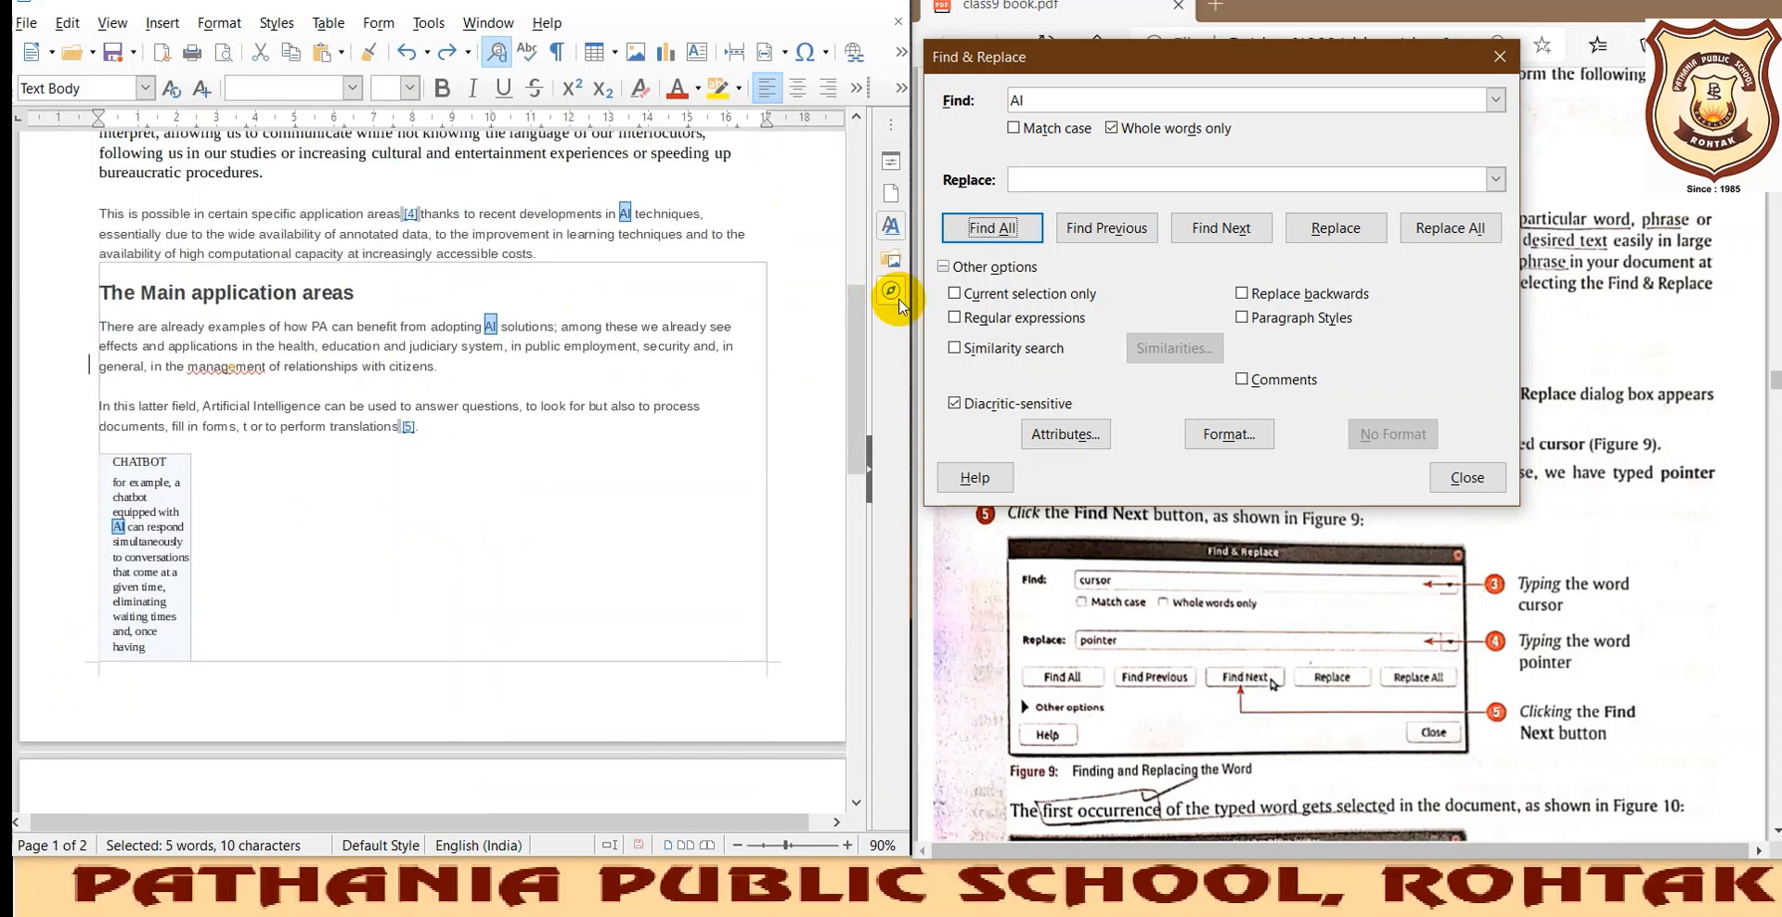
Find all occurrences of "AI" with Match case enabled and Whole words only disabled, and review the matches.
left_click(1015, 130)
scroll(353, 454, "down", 15)
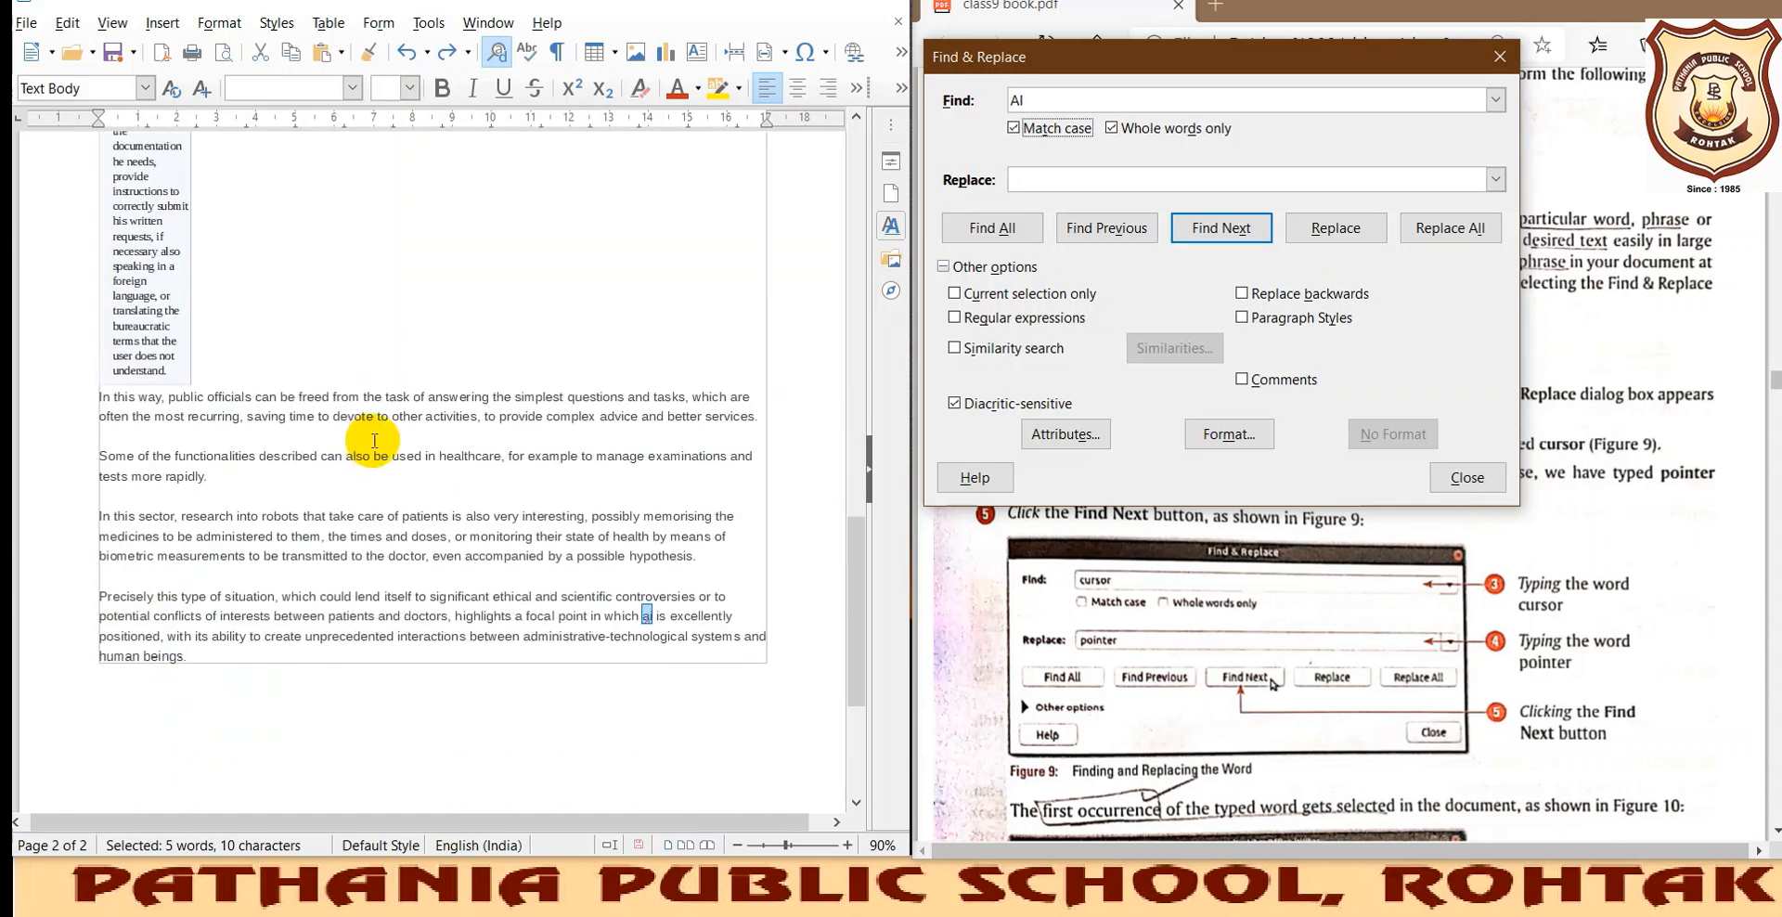
scroll(465, 525, "down", 1)
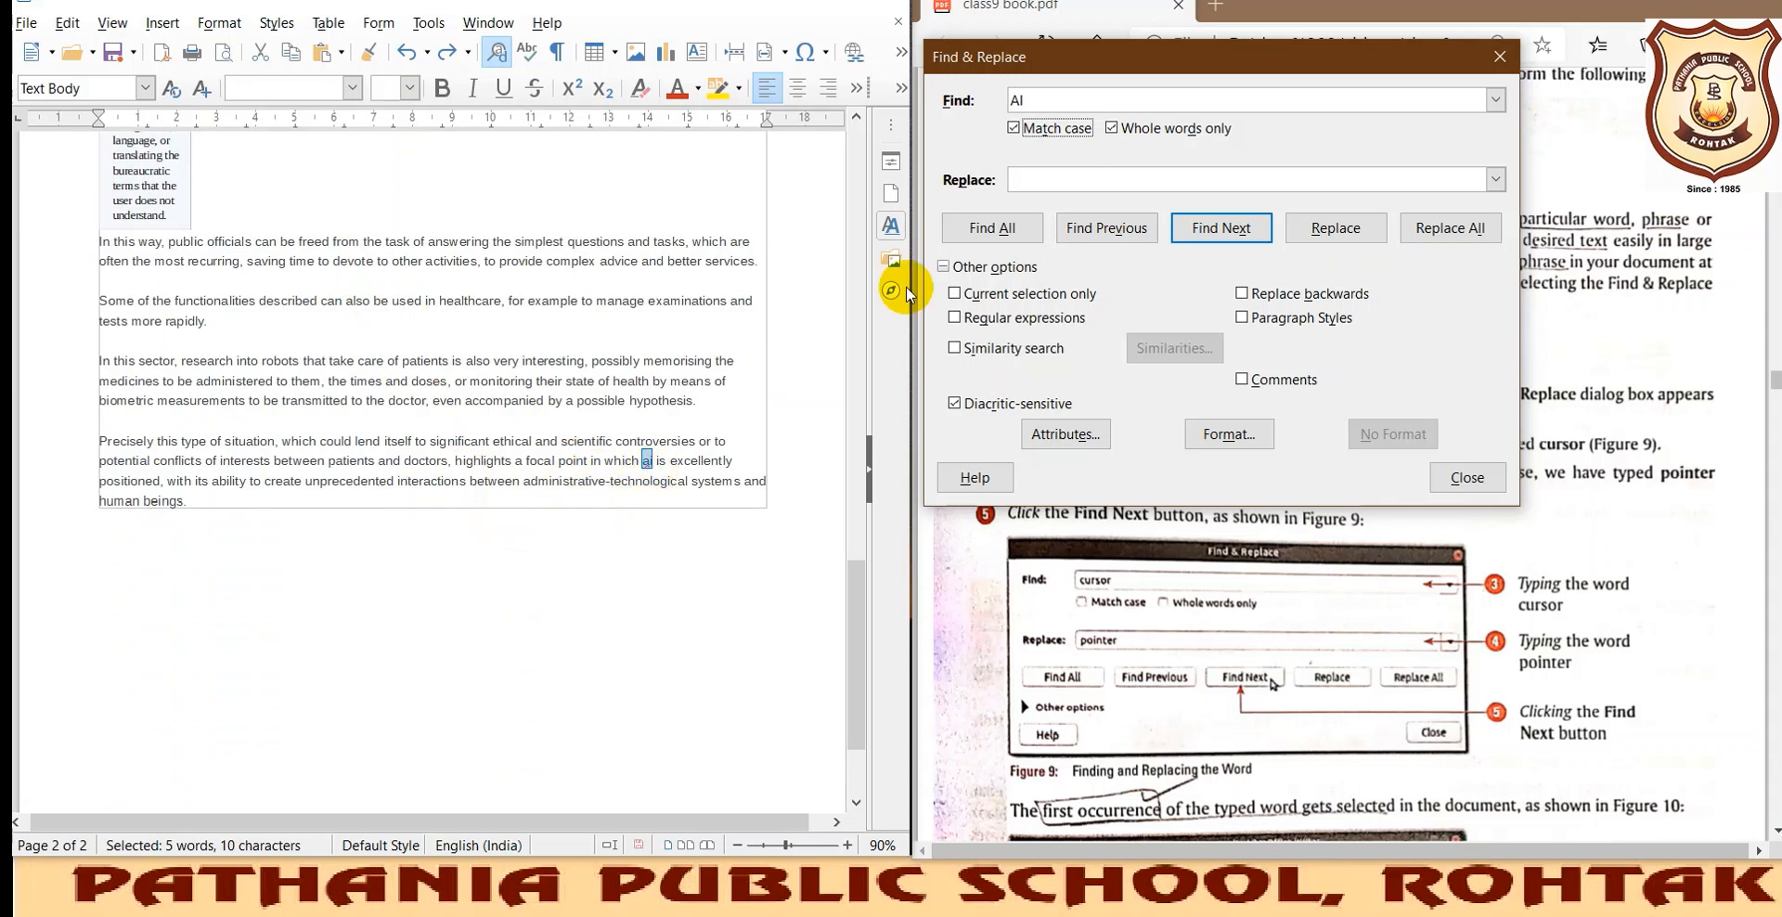
left_click(1111, 130)
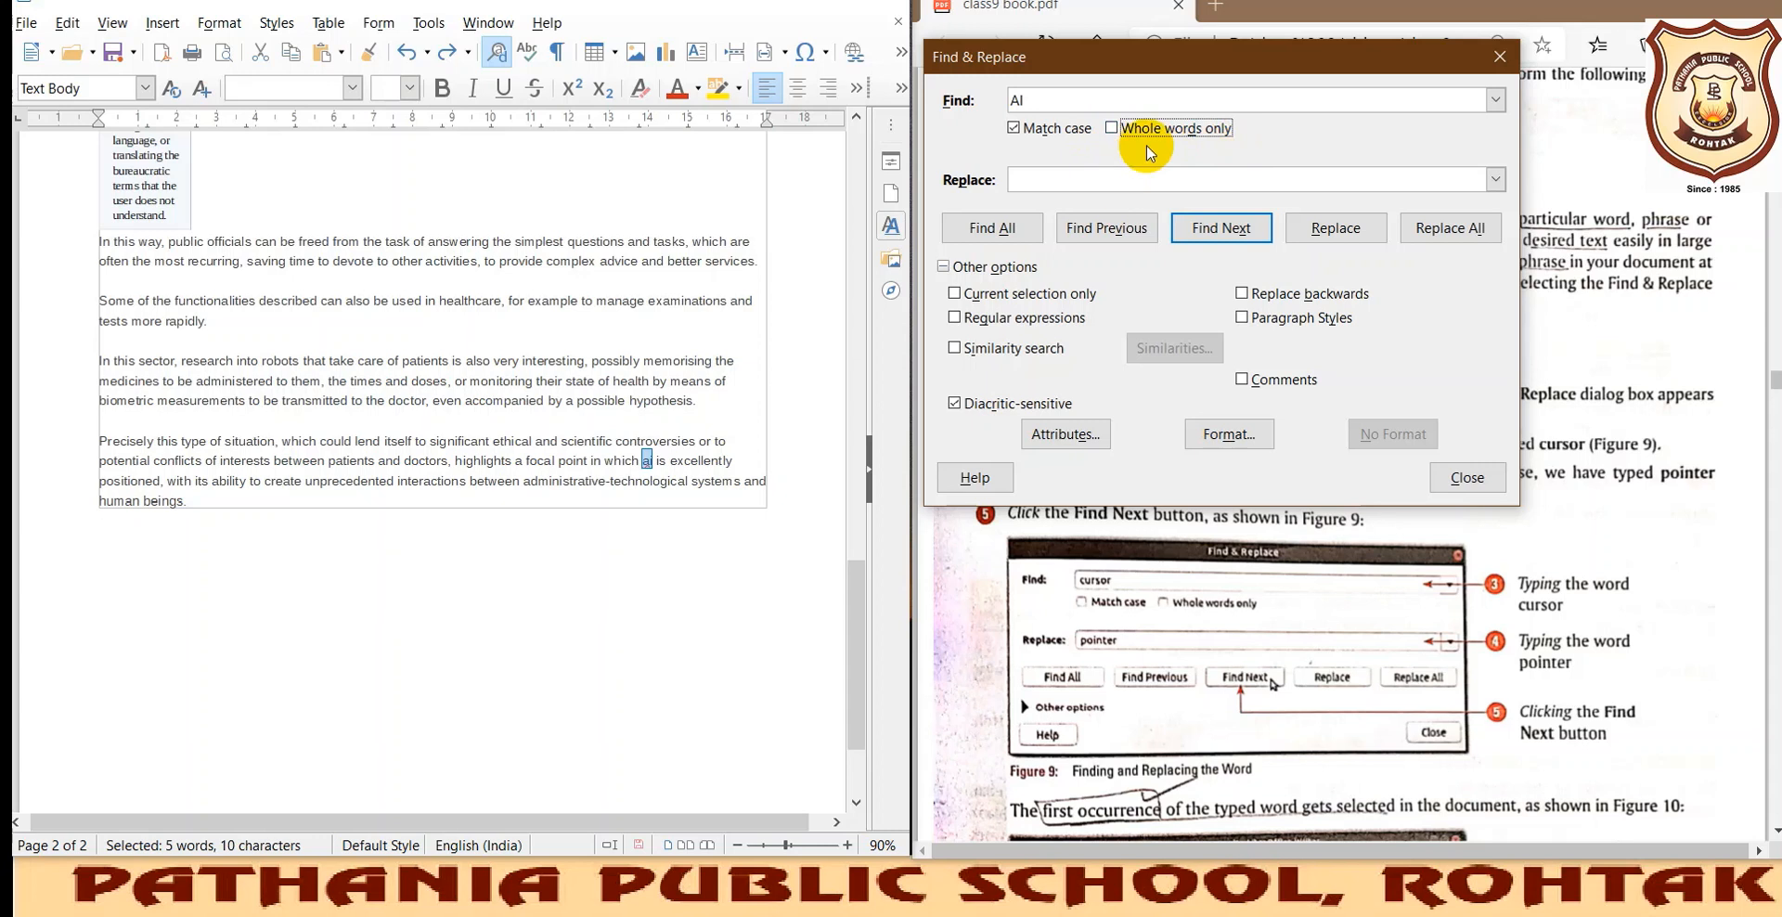
left_click(997, 227)
scroll(367, 390, "down", 3)
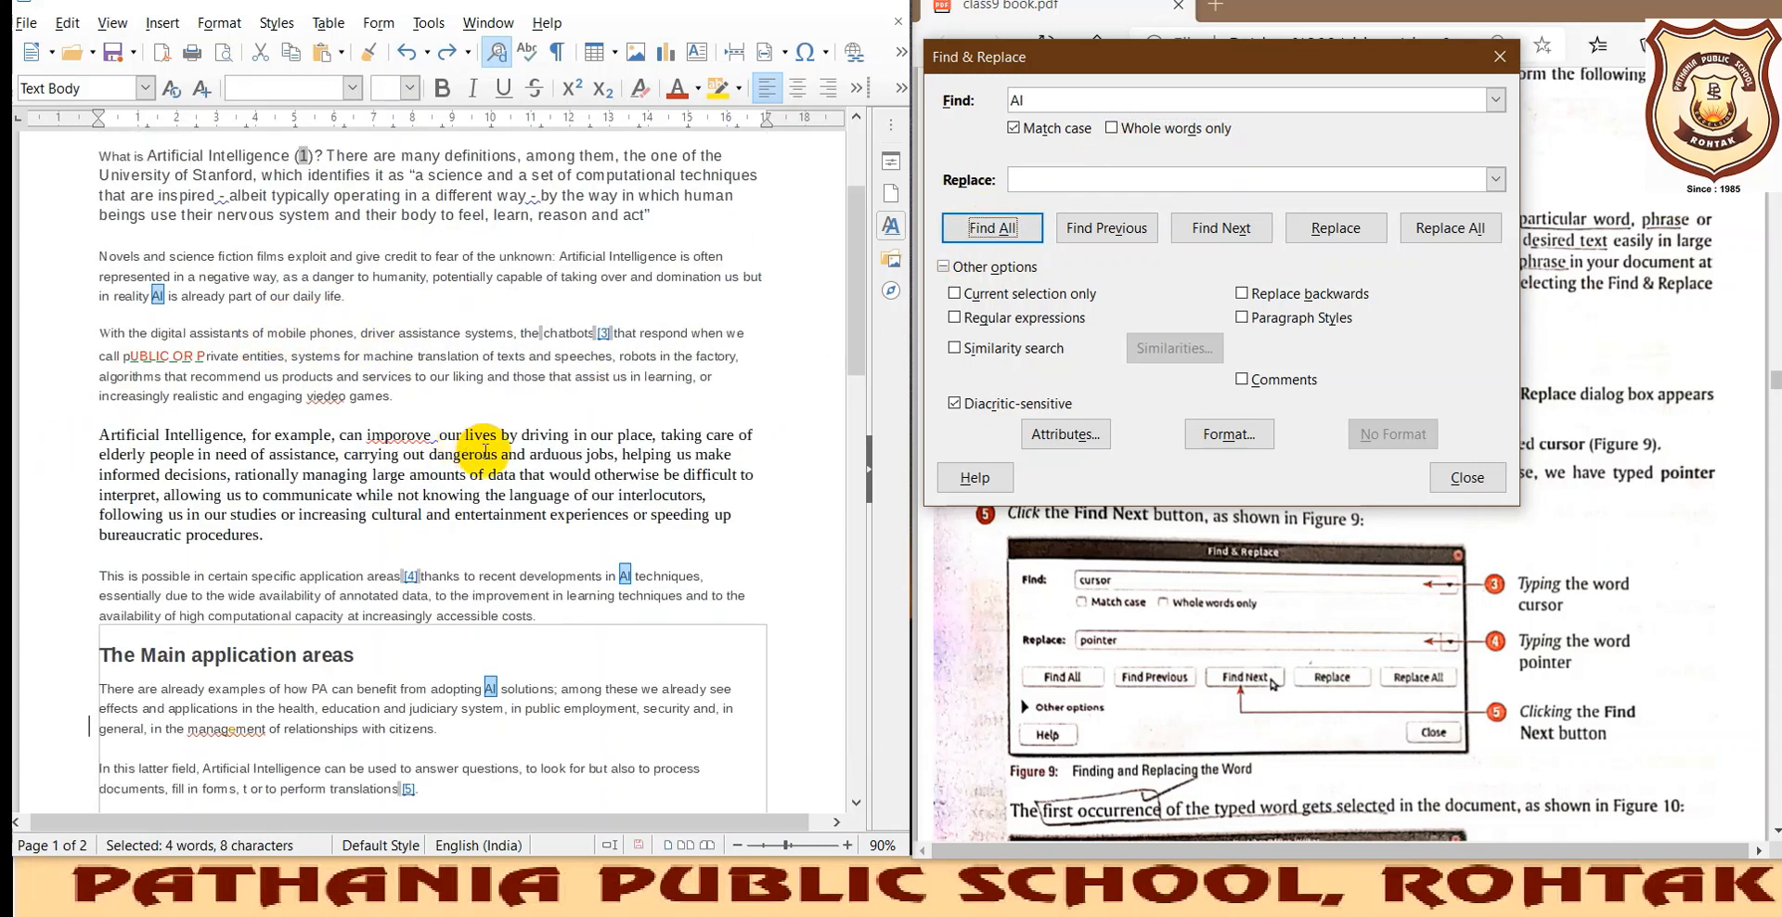
scroll(488, 457, "down", 1)
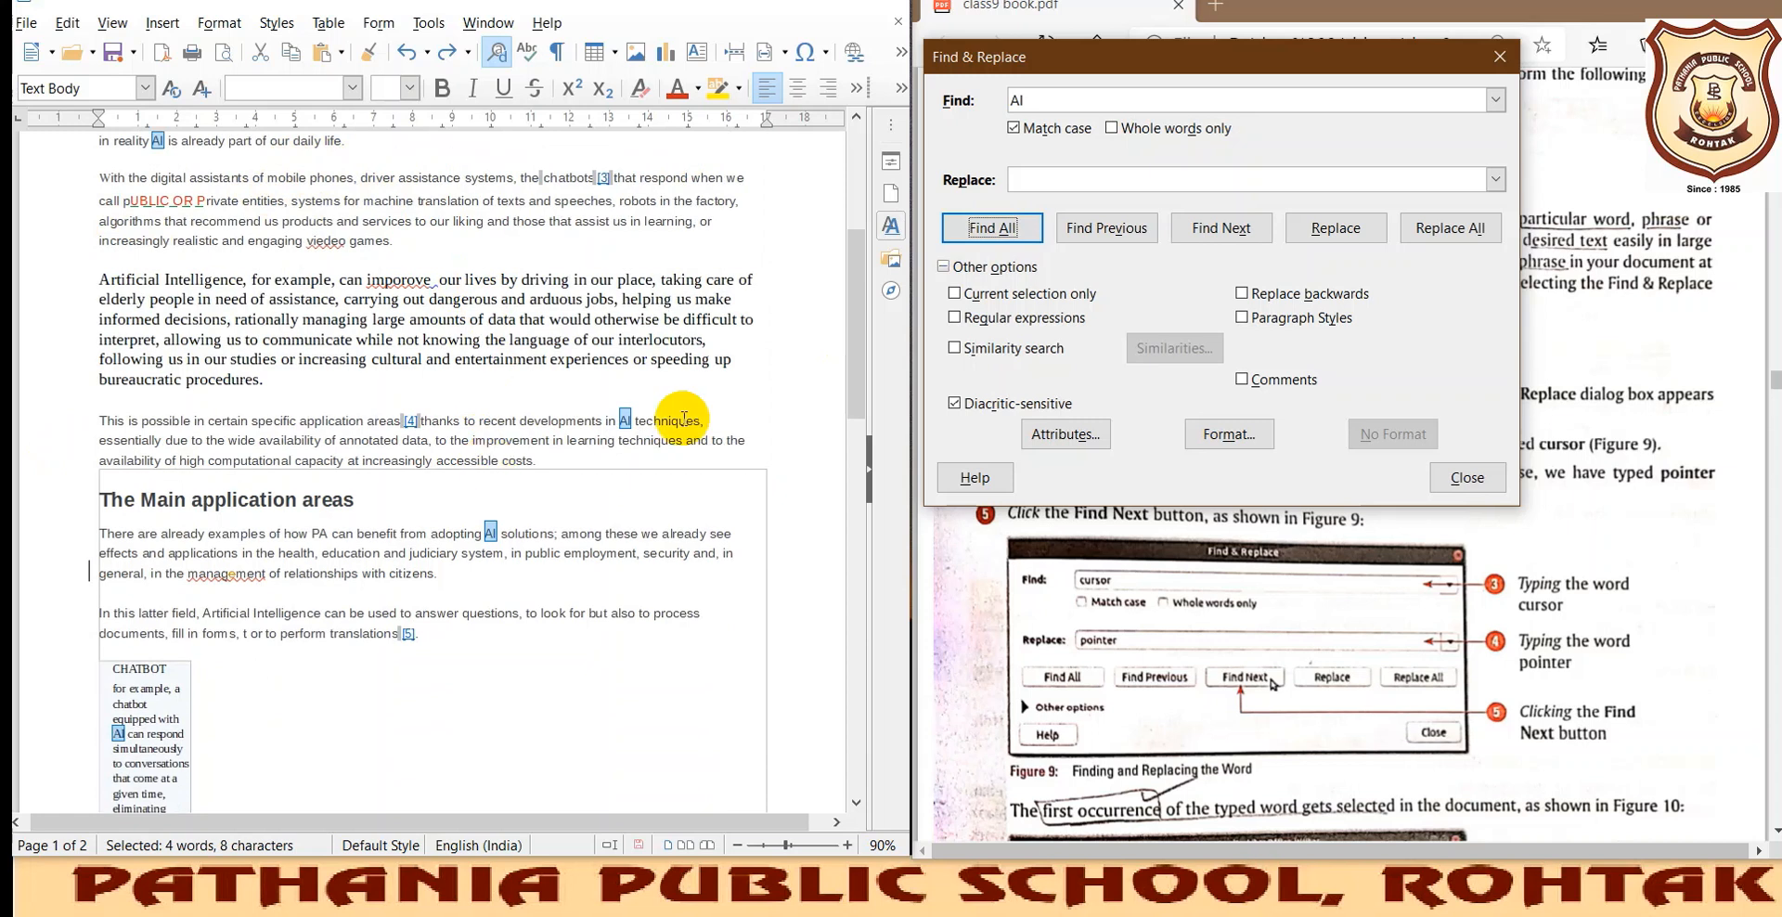
Change the search term to lowercase "ai" and find all its case-matched occurrences, including those inside other words.
double_click(1017, 100)
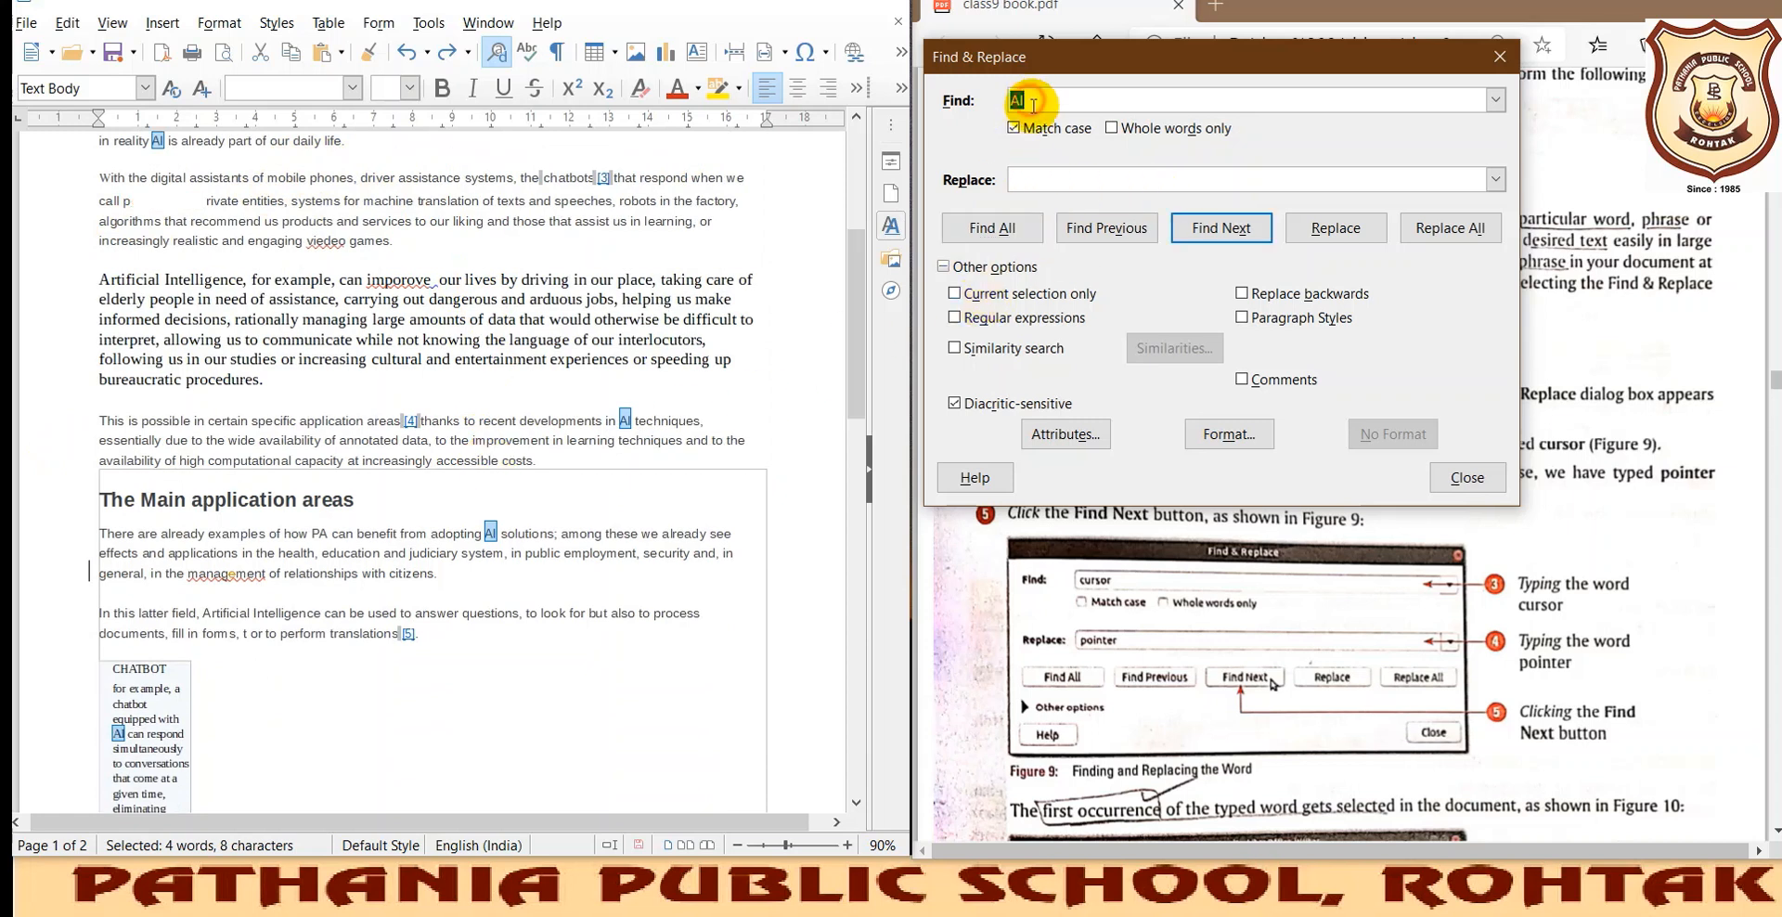
type("ai")
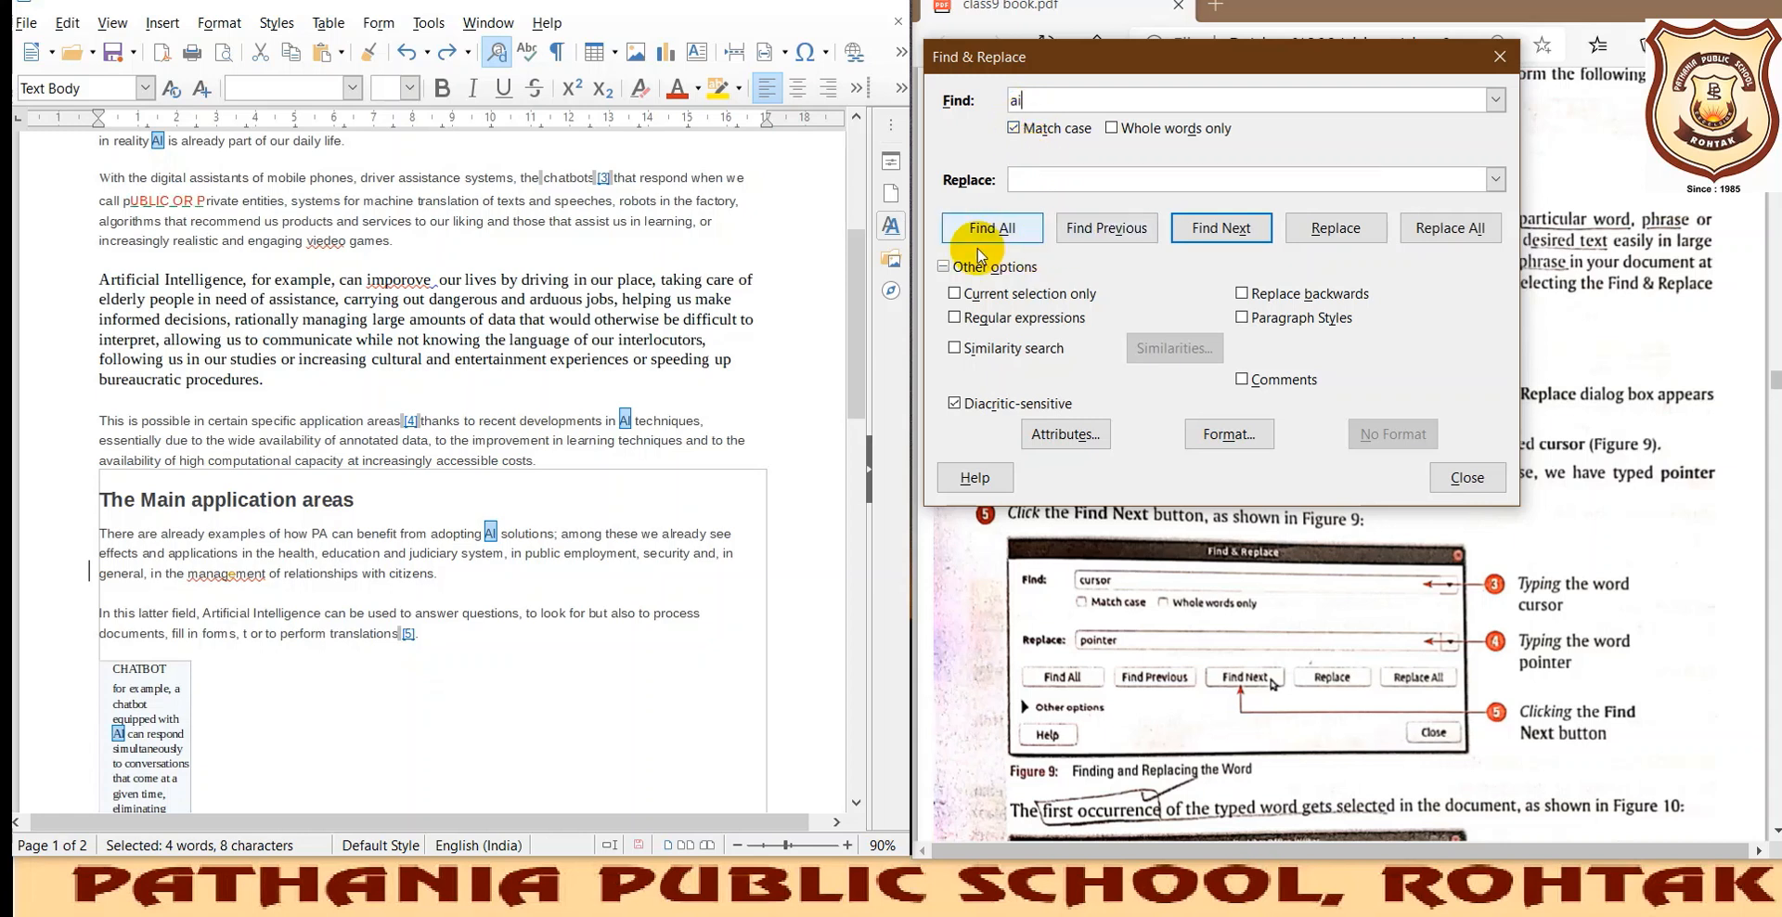
left_click(968, 237)
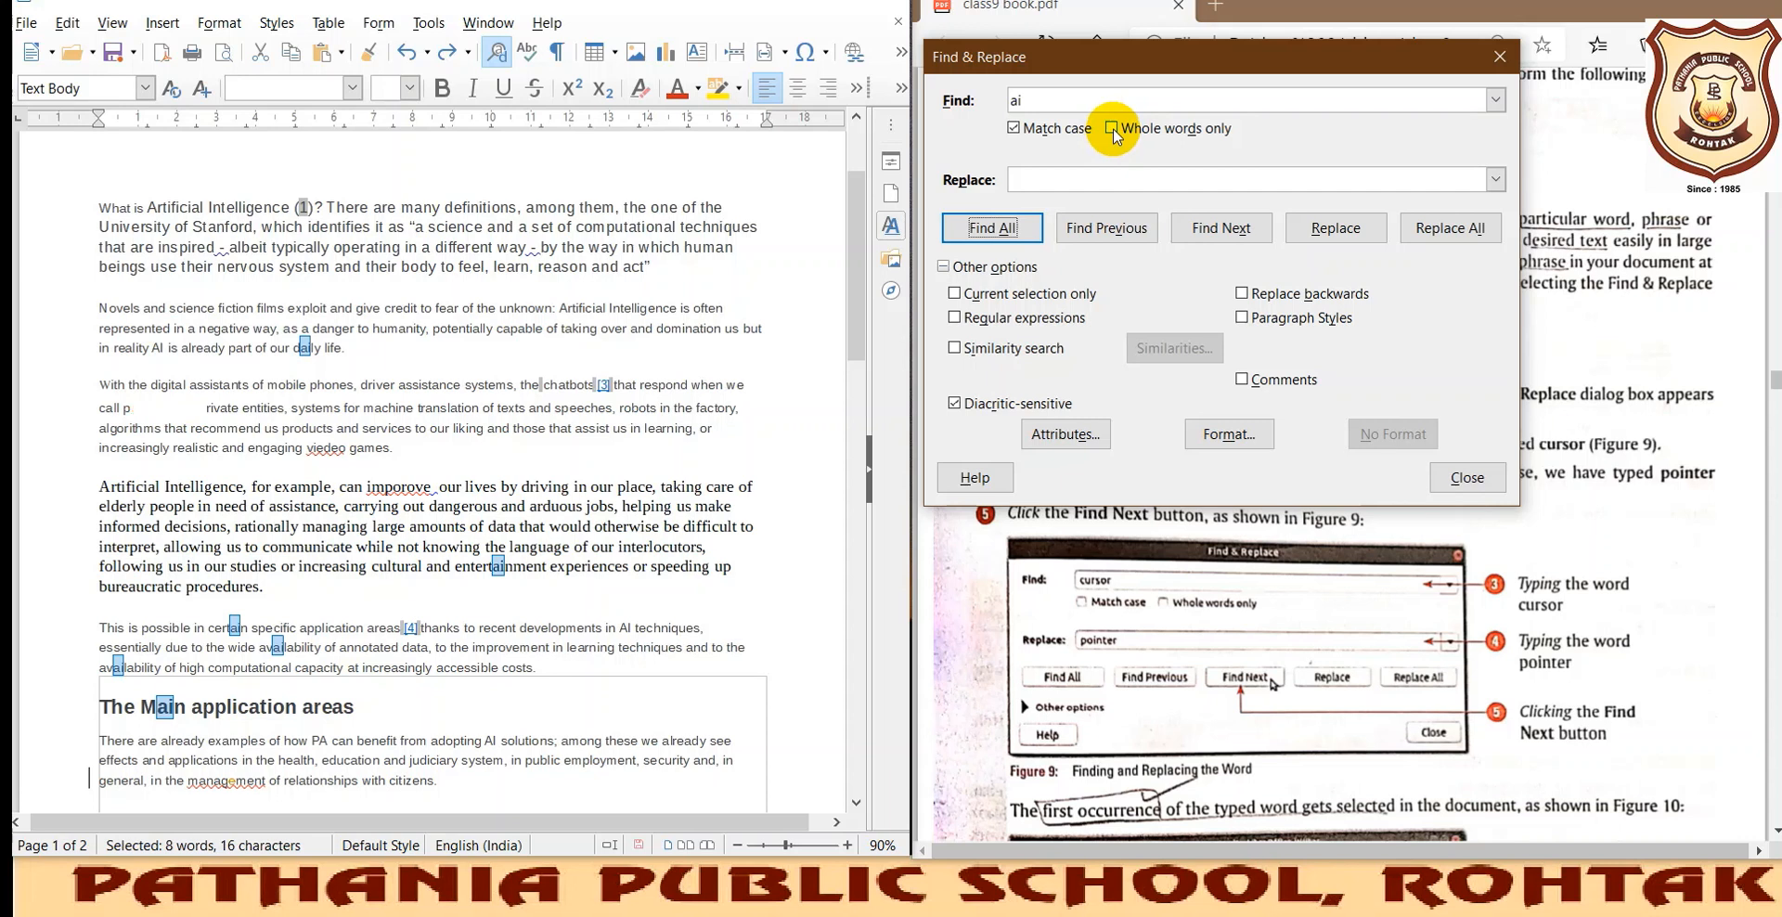
Restrict the case-matched "ai" search to whole words only, find all occurrences and check both pages for matches.
left_click(1112, 129)
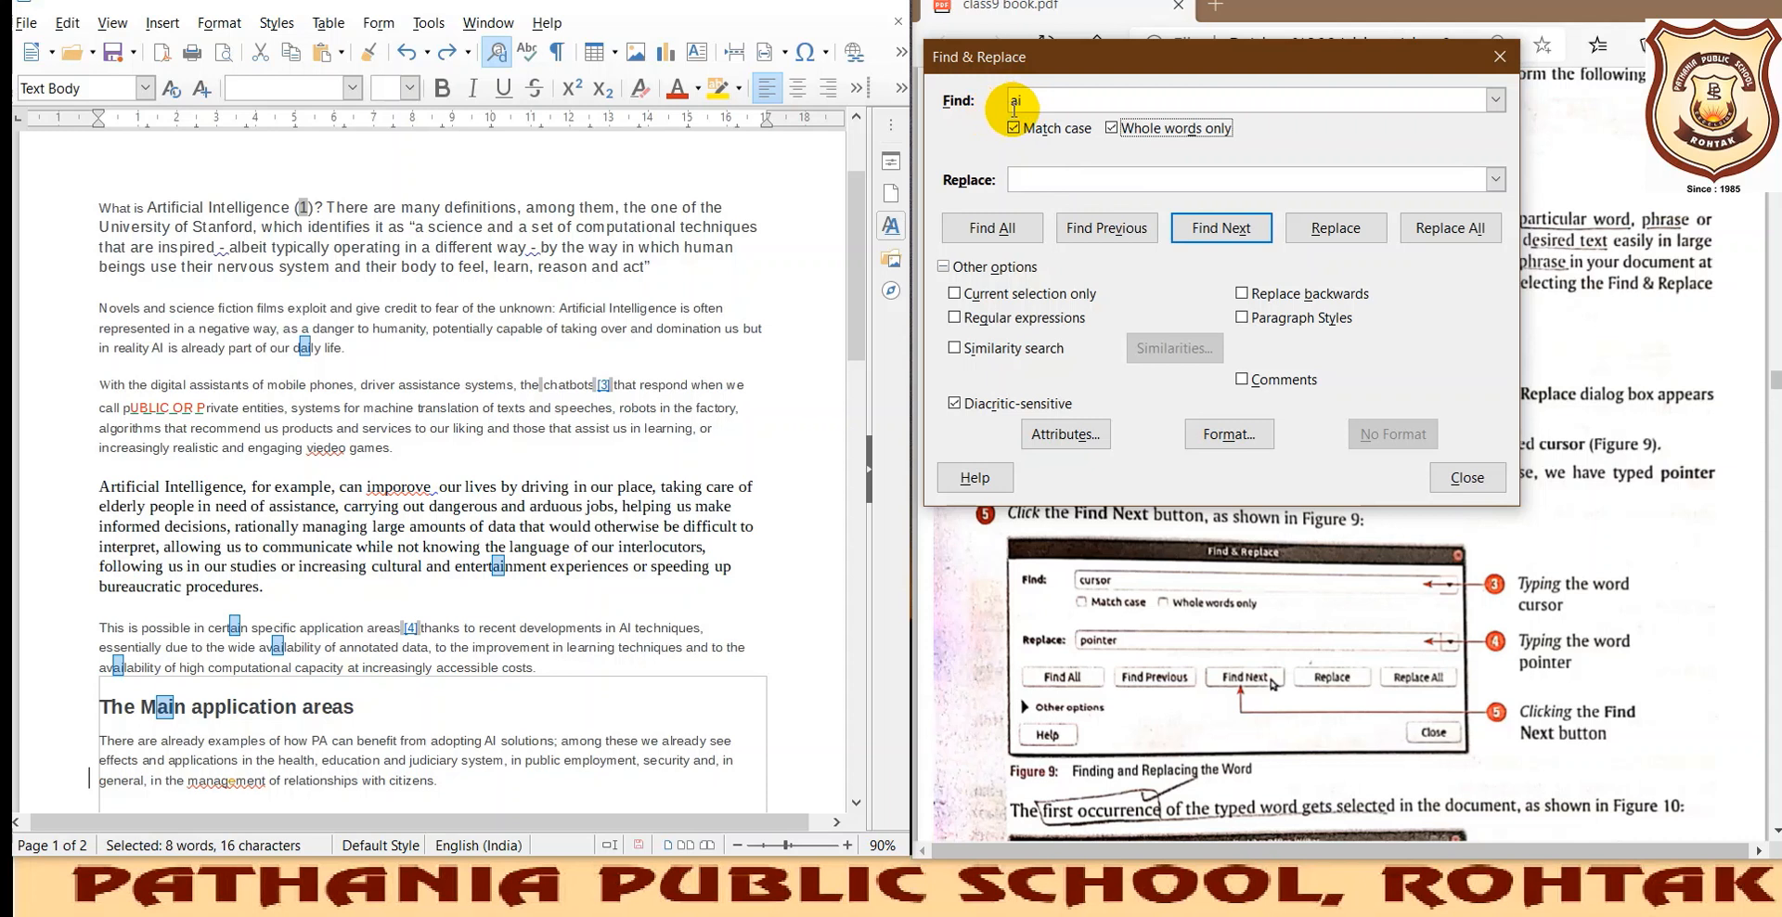
left_click(992, 228)
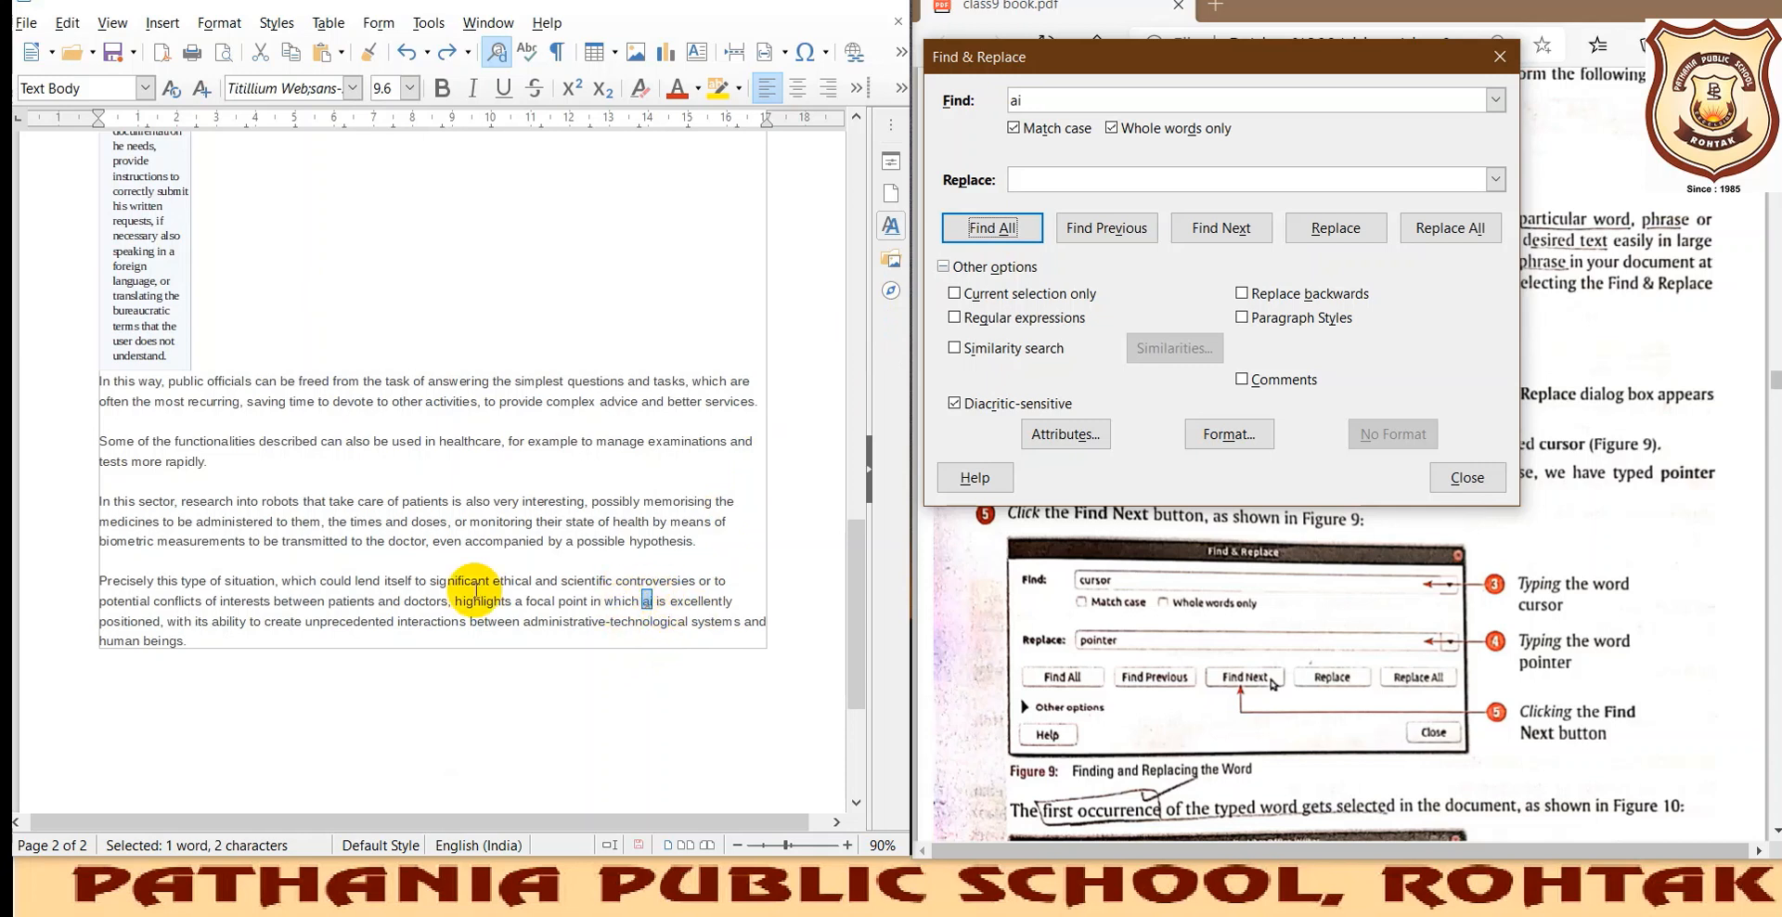
scroll(239, 440, "up", 8)
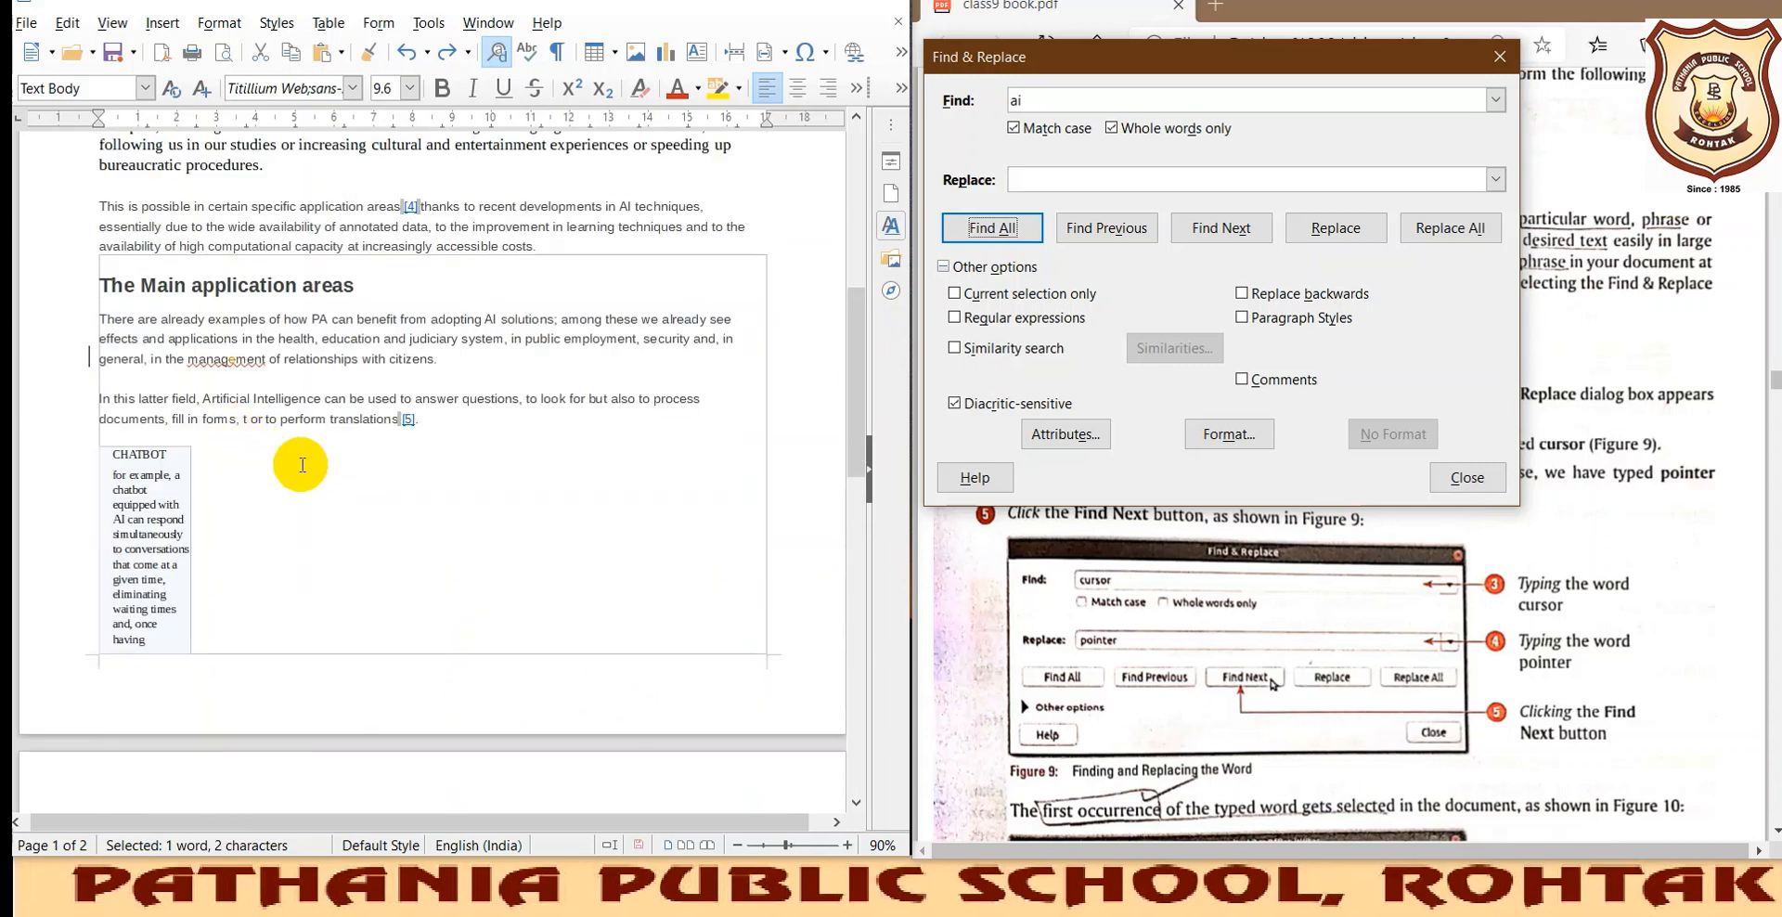
scroll(318, 475, "up", 5)
scroll(318, 474, "up", 4)
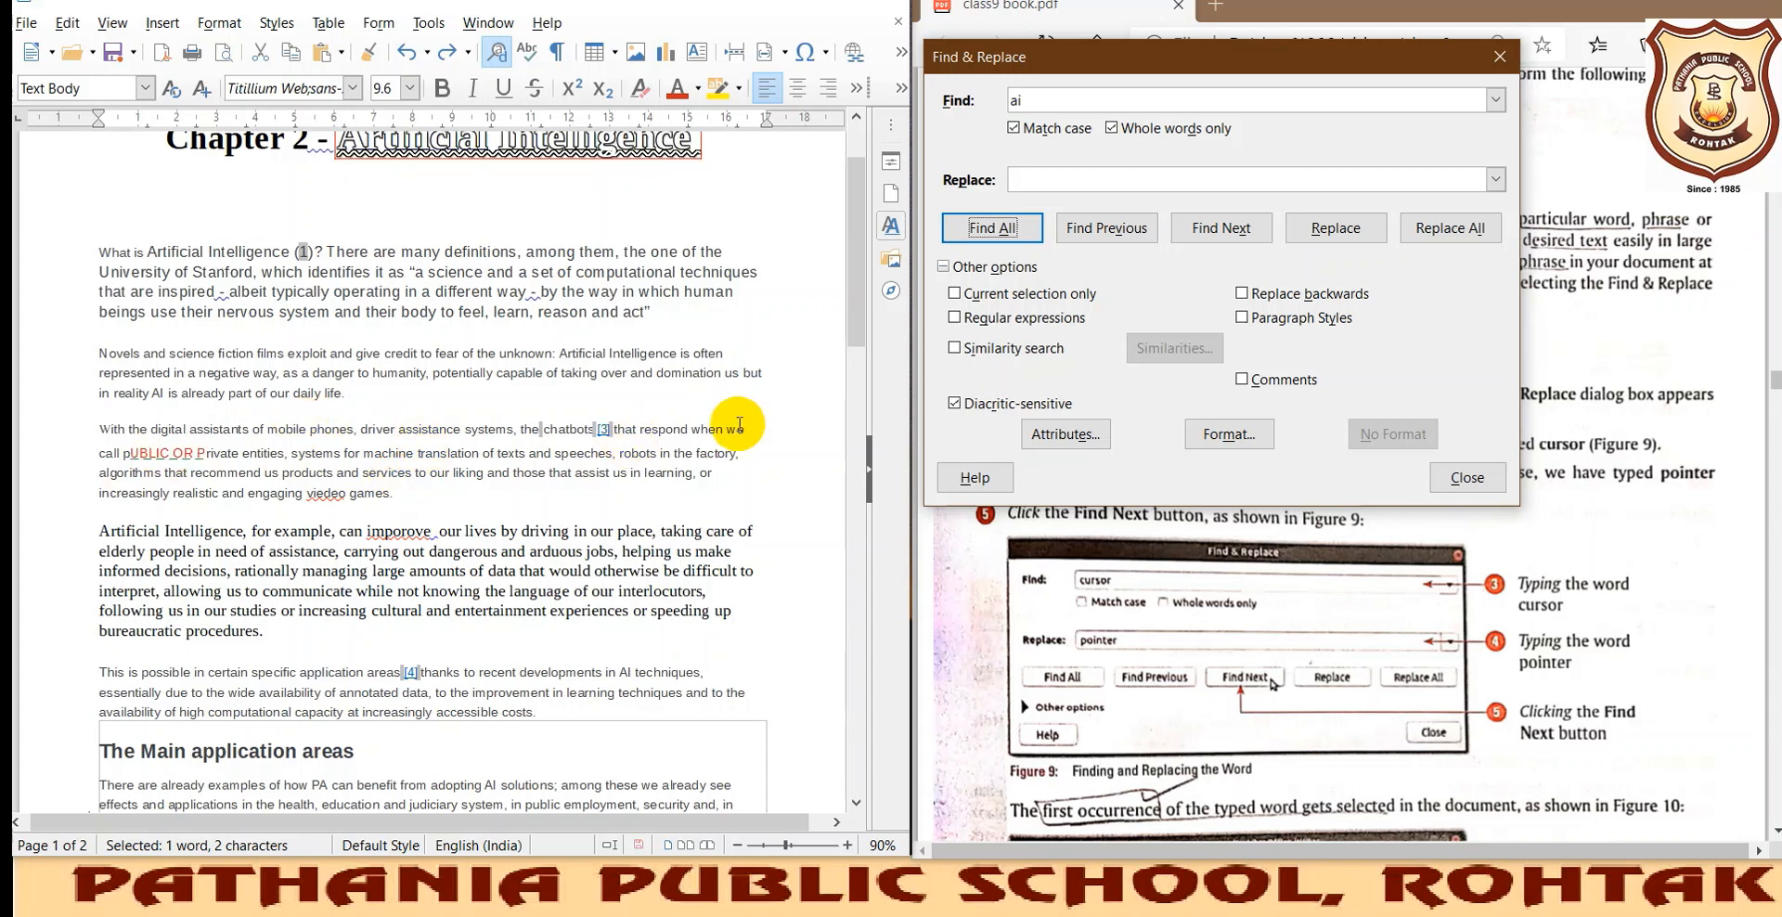
scroll(574, 396, "down", 7)
scroll(577, 399, "down", 20)
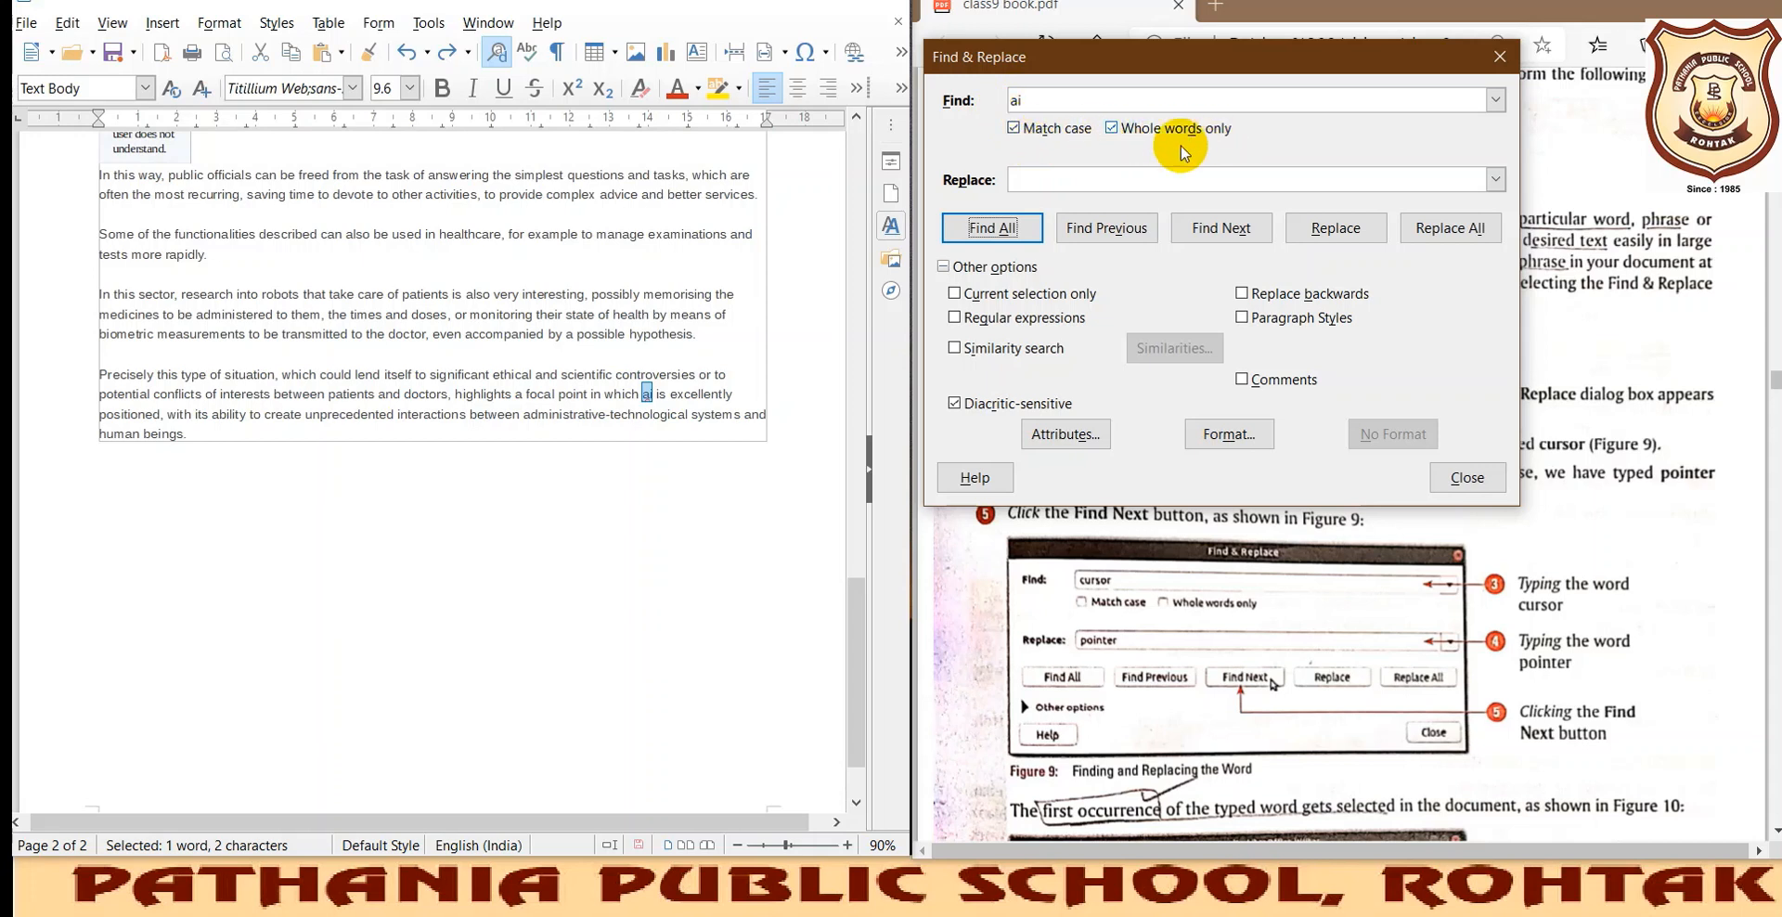
Disable Whole words only and repeat the case-matched search for all occurrences of "ai".
left_click(1112, 129)
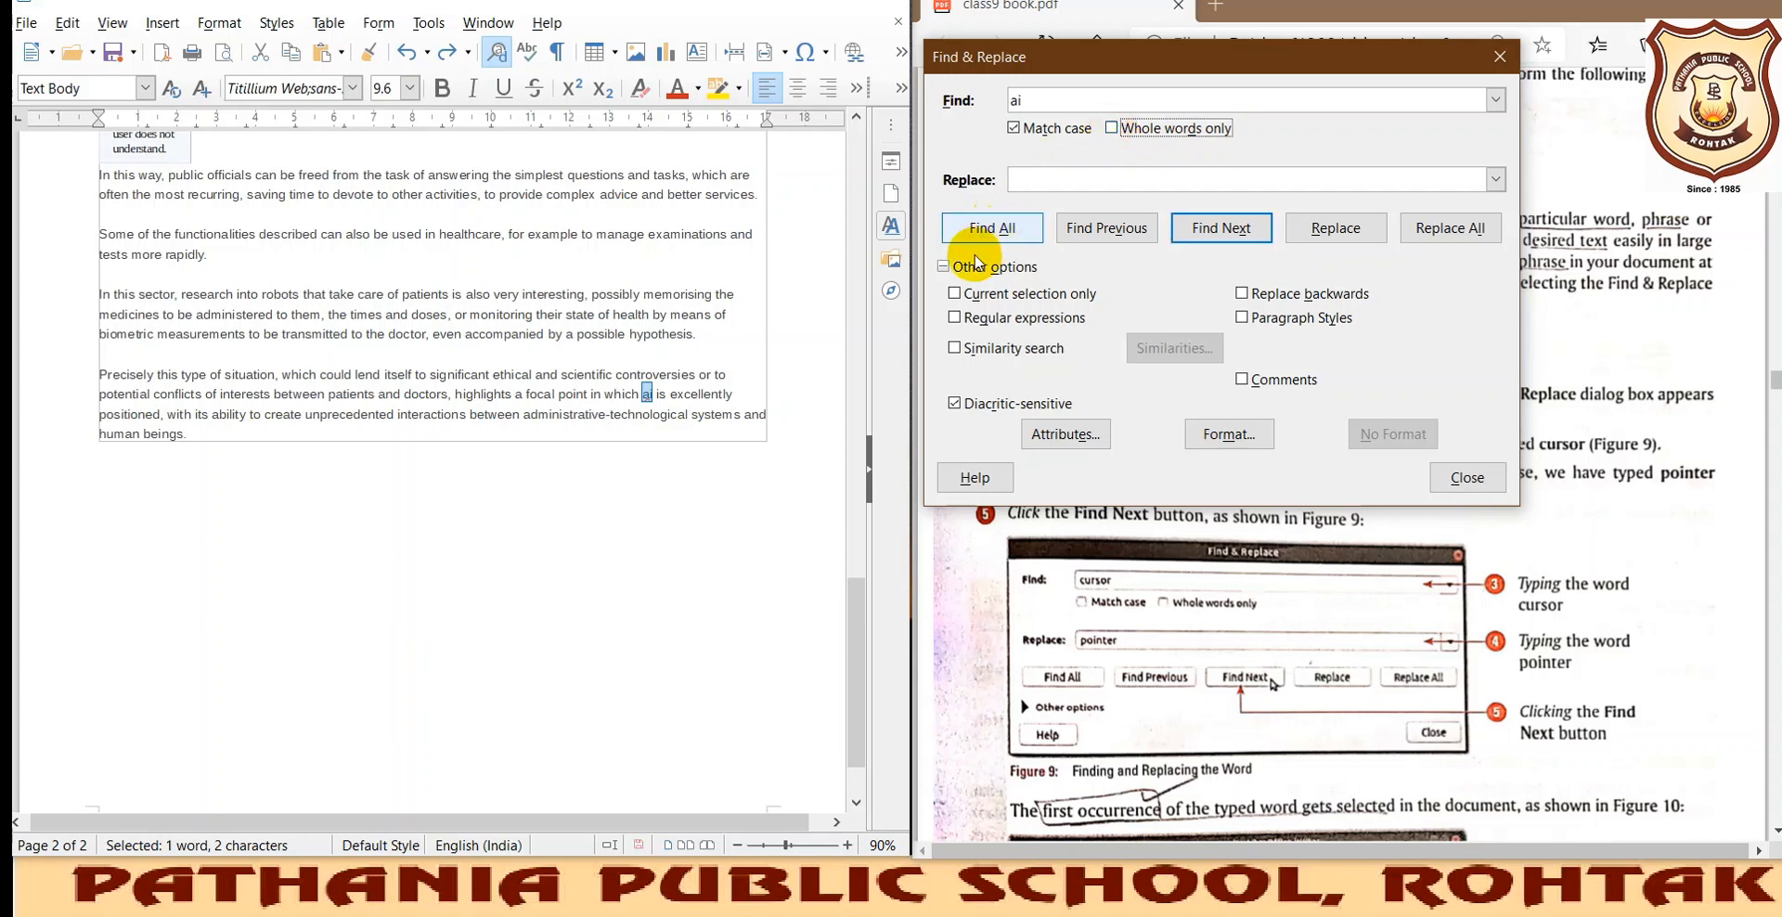
left_click(994, 228)
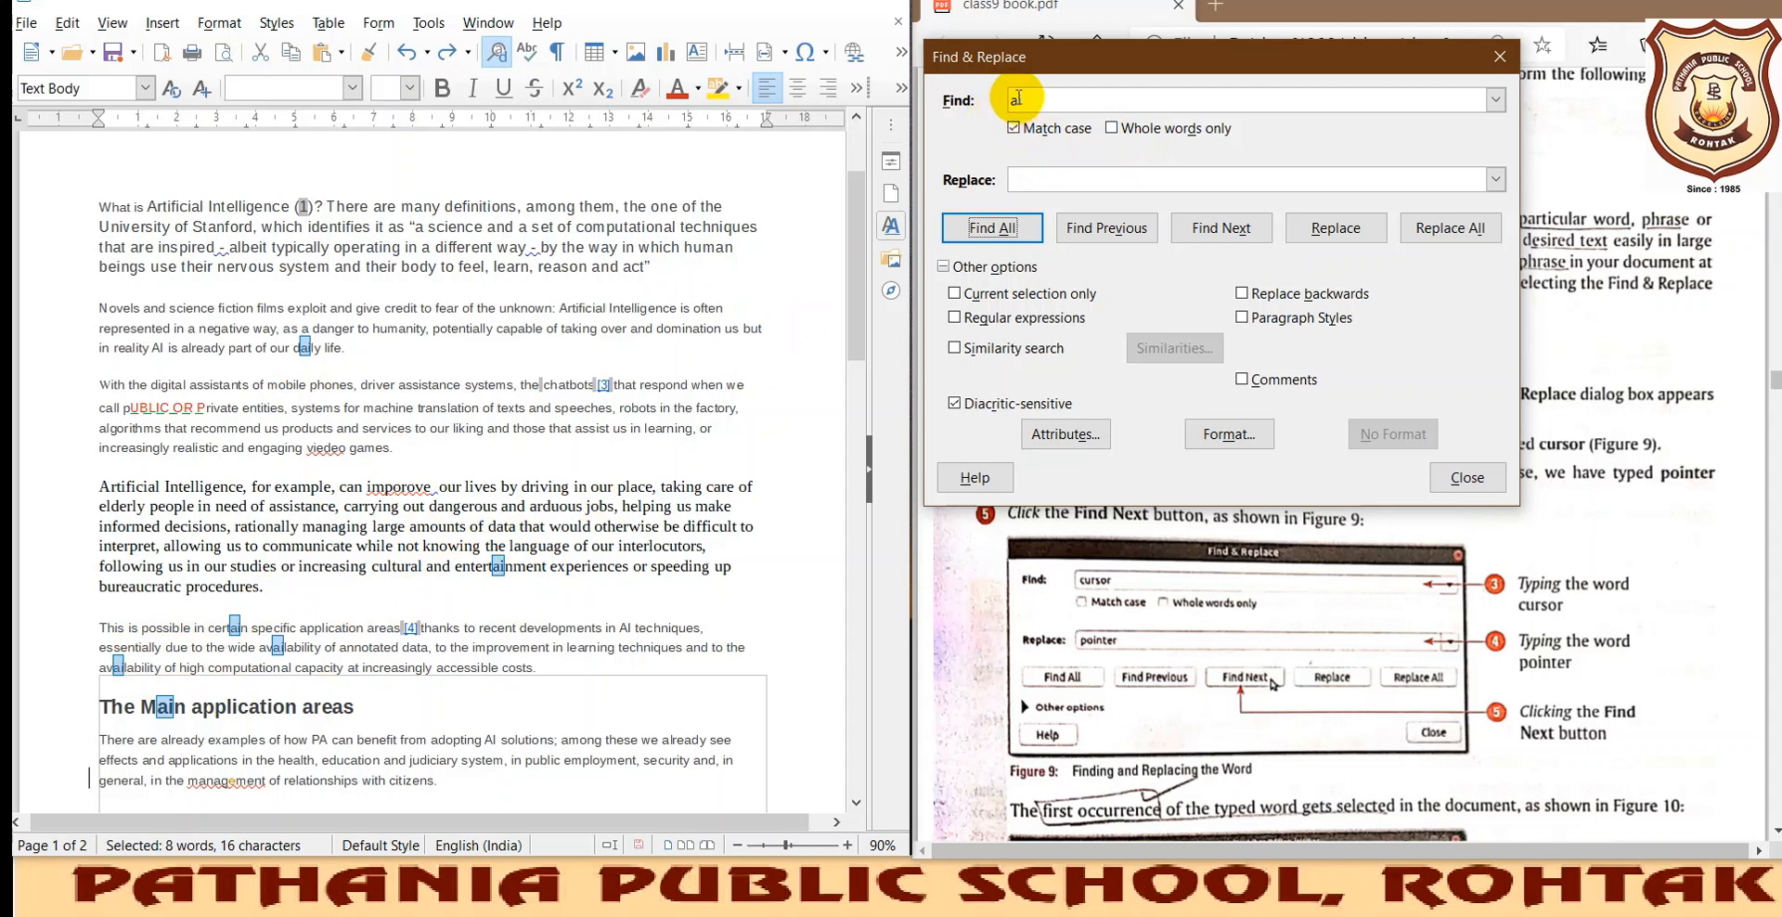
Find all occurrences of "ai" with Whole words only enabled and Match case disabled, and review the matches on both pages.
left_click(1112, 130)
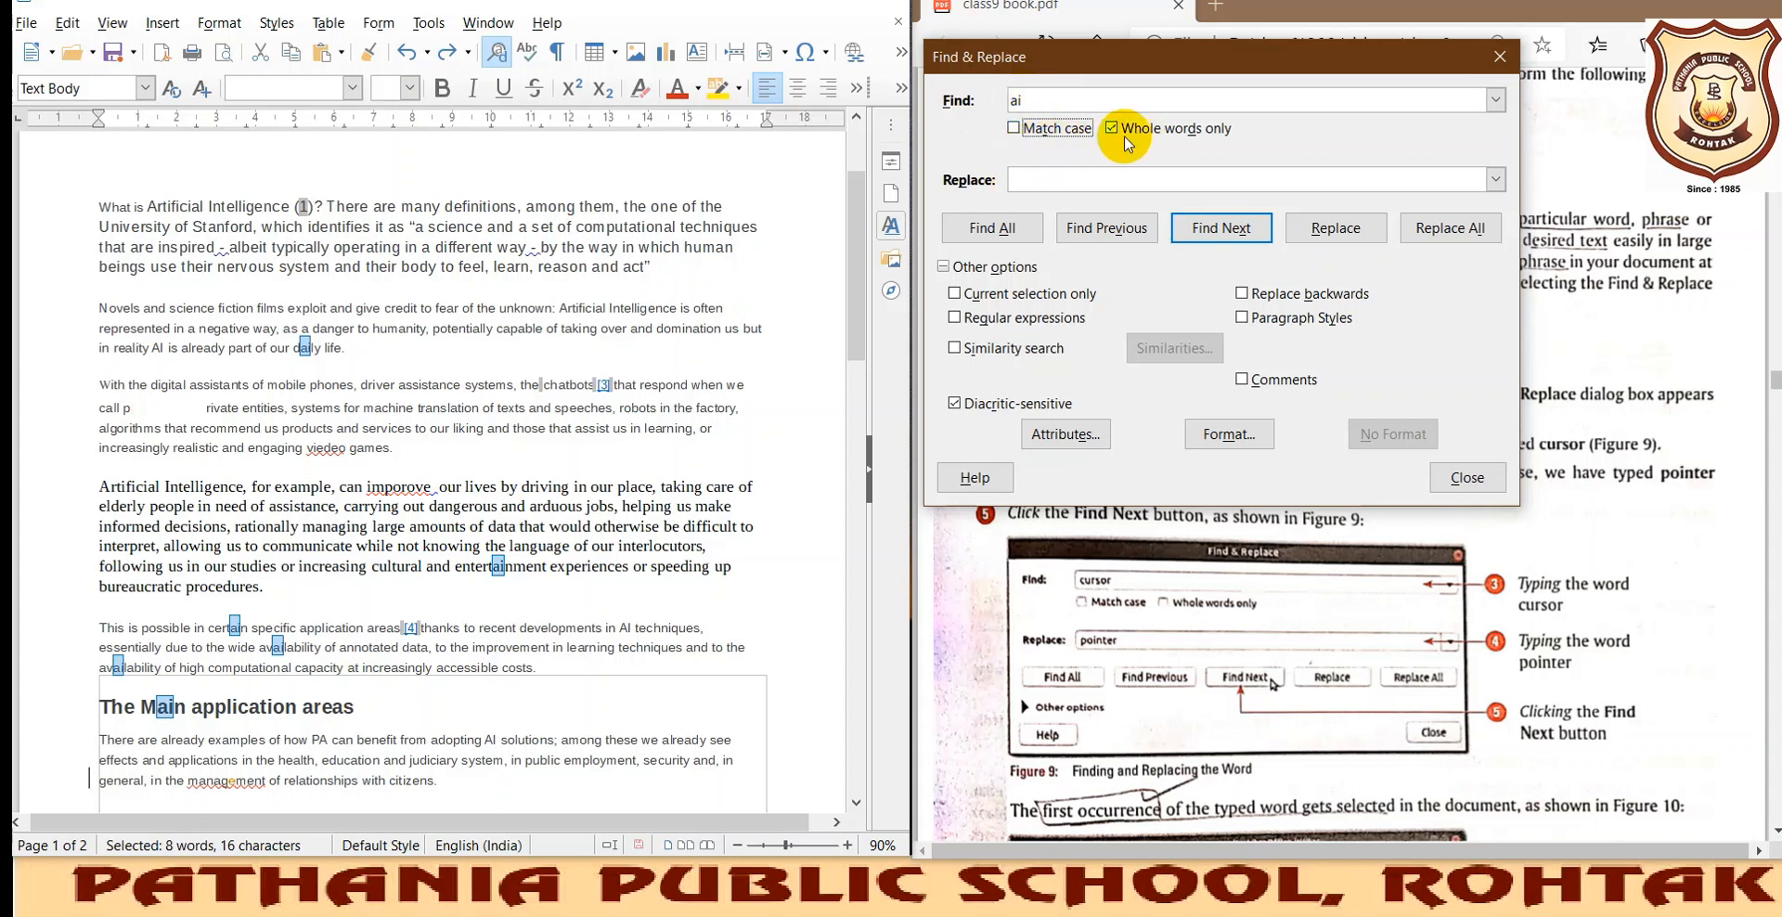
left_click(1001, 232)
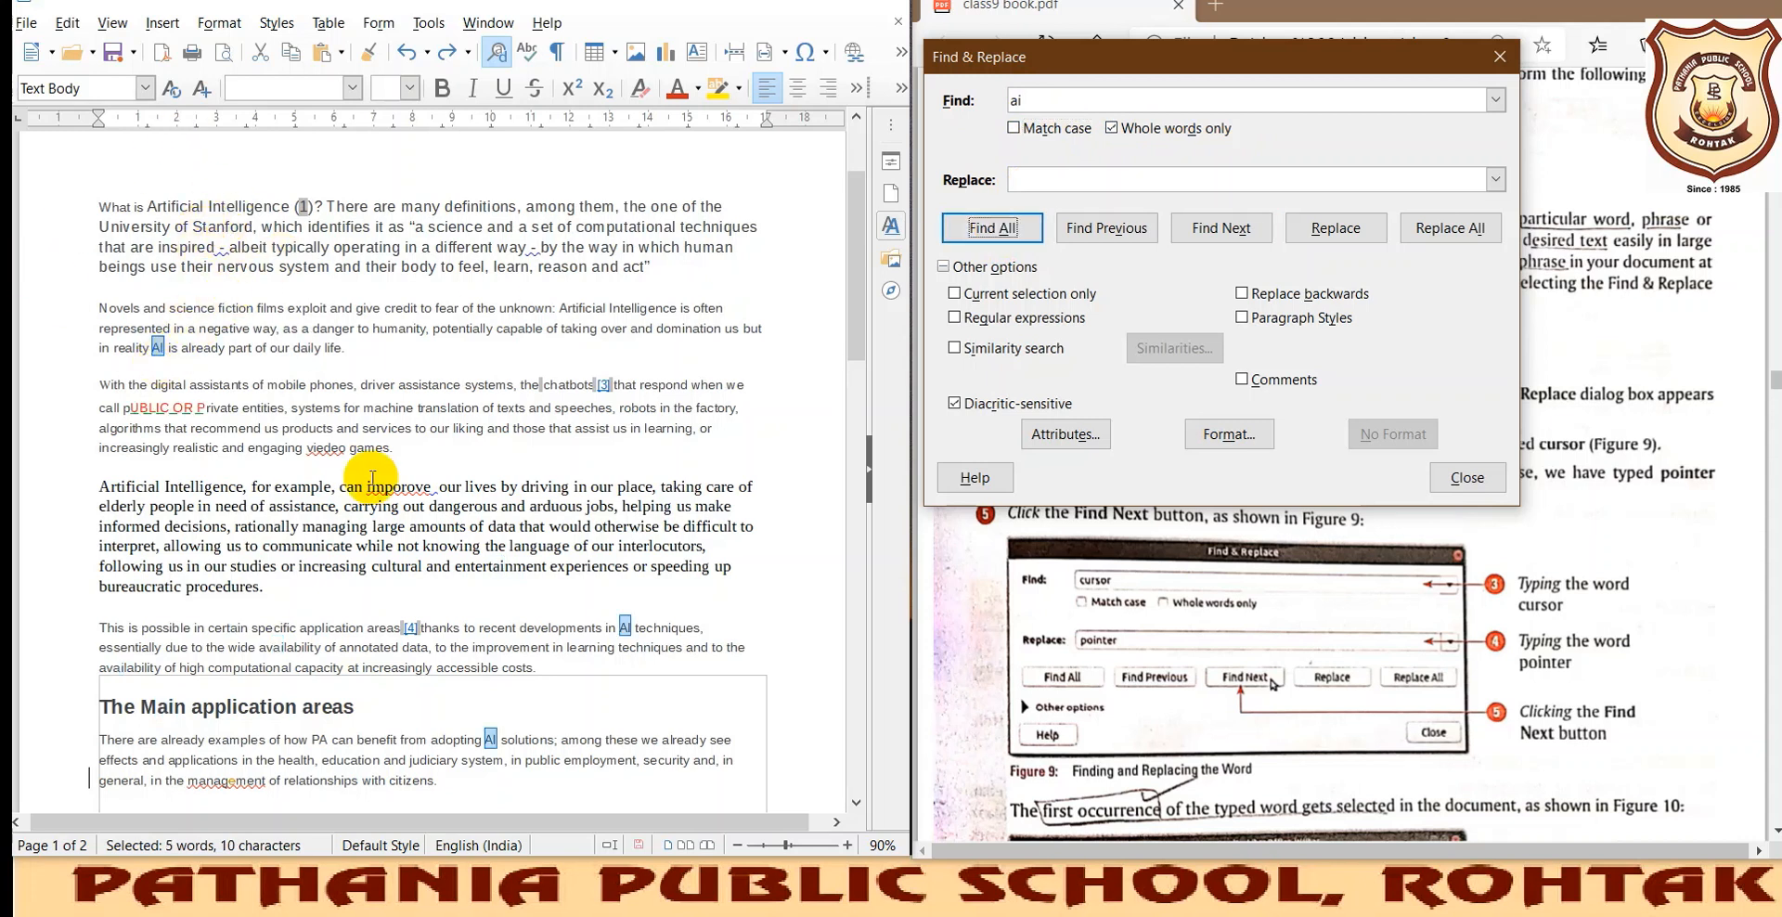
scroll(468, 700, "down", 7)
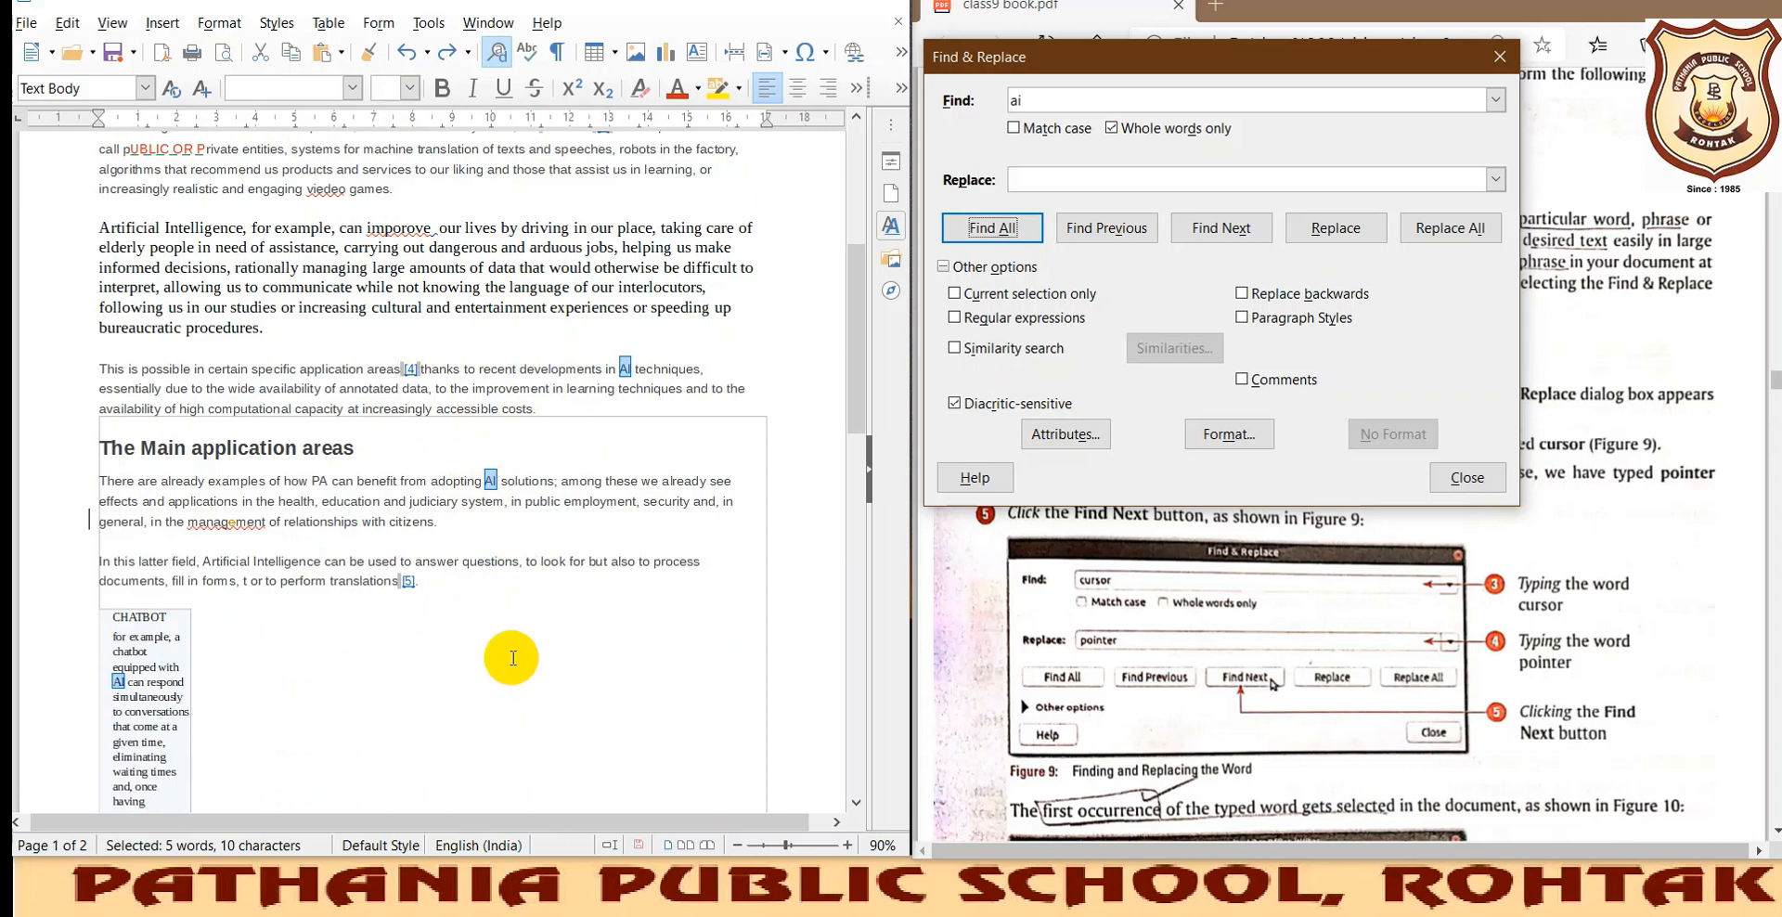
scroll(418, 557, "down", 10)
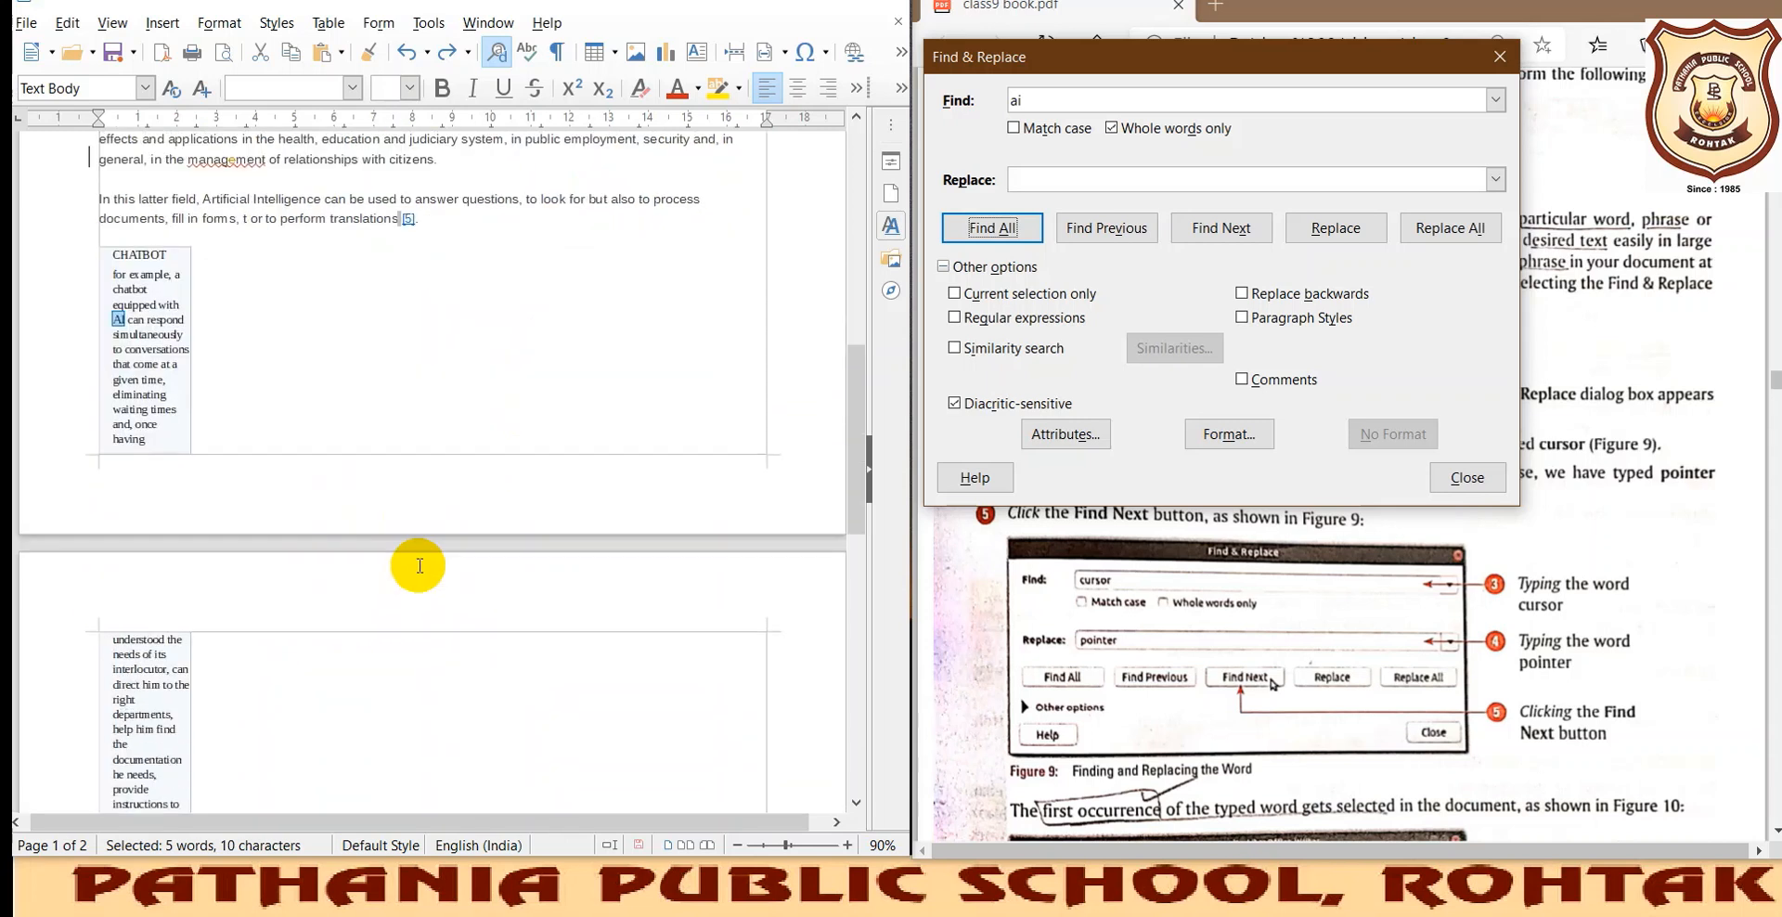
scroll(503, 521, "down", 9)
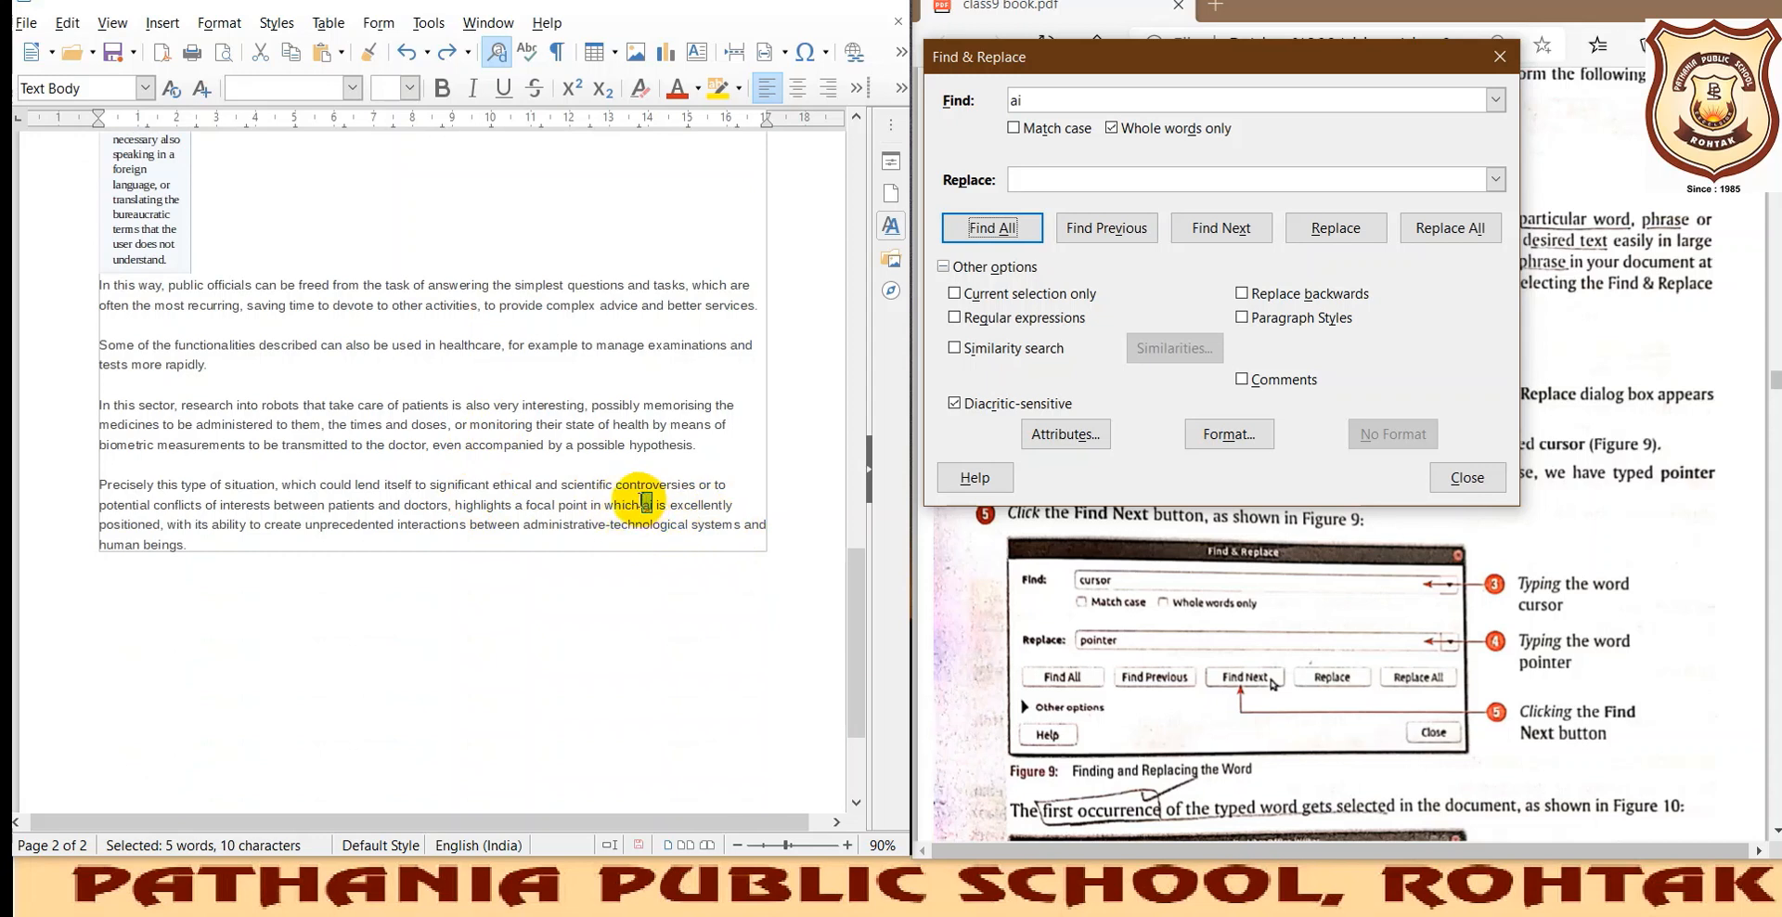
scroll(649, 353, "up", 8)
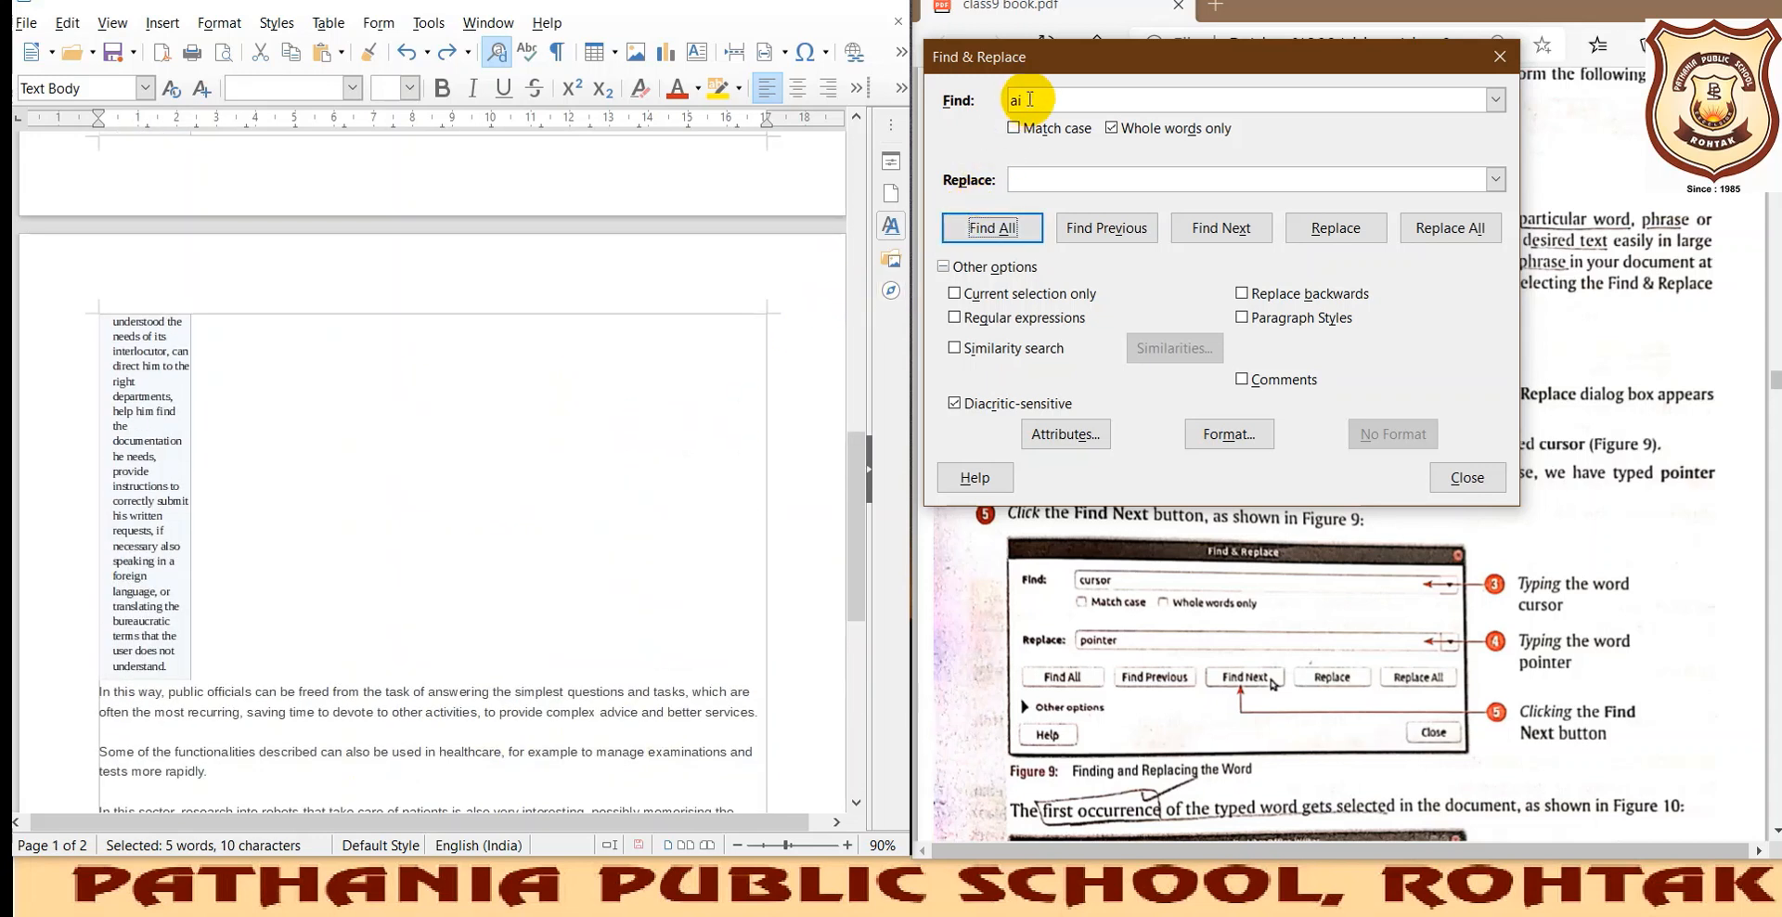
scroll(648, 318, "up", 15)
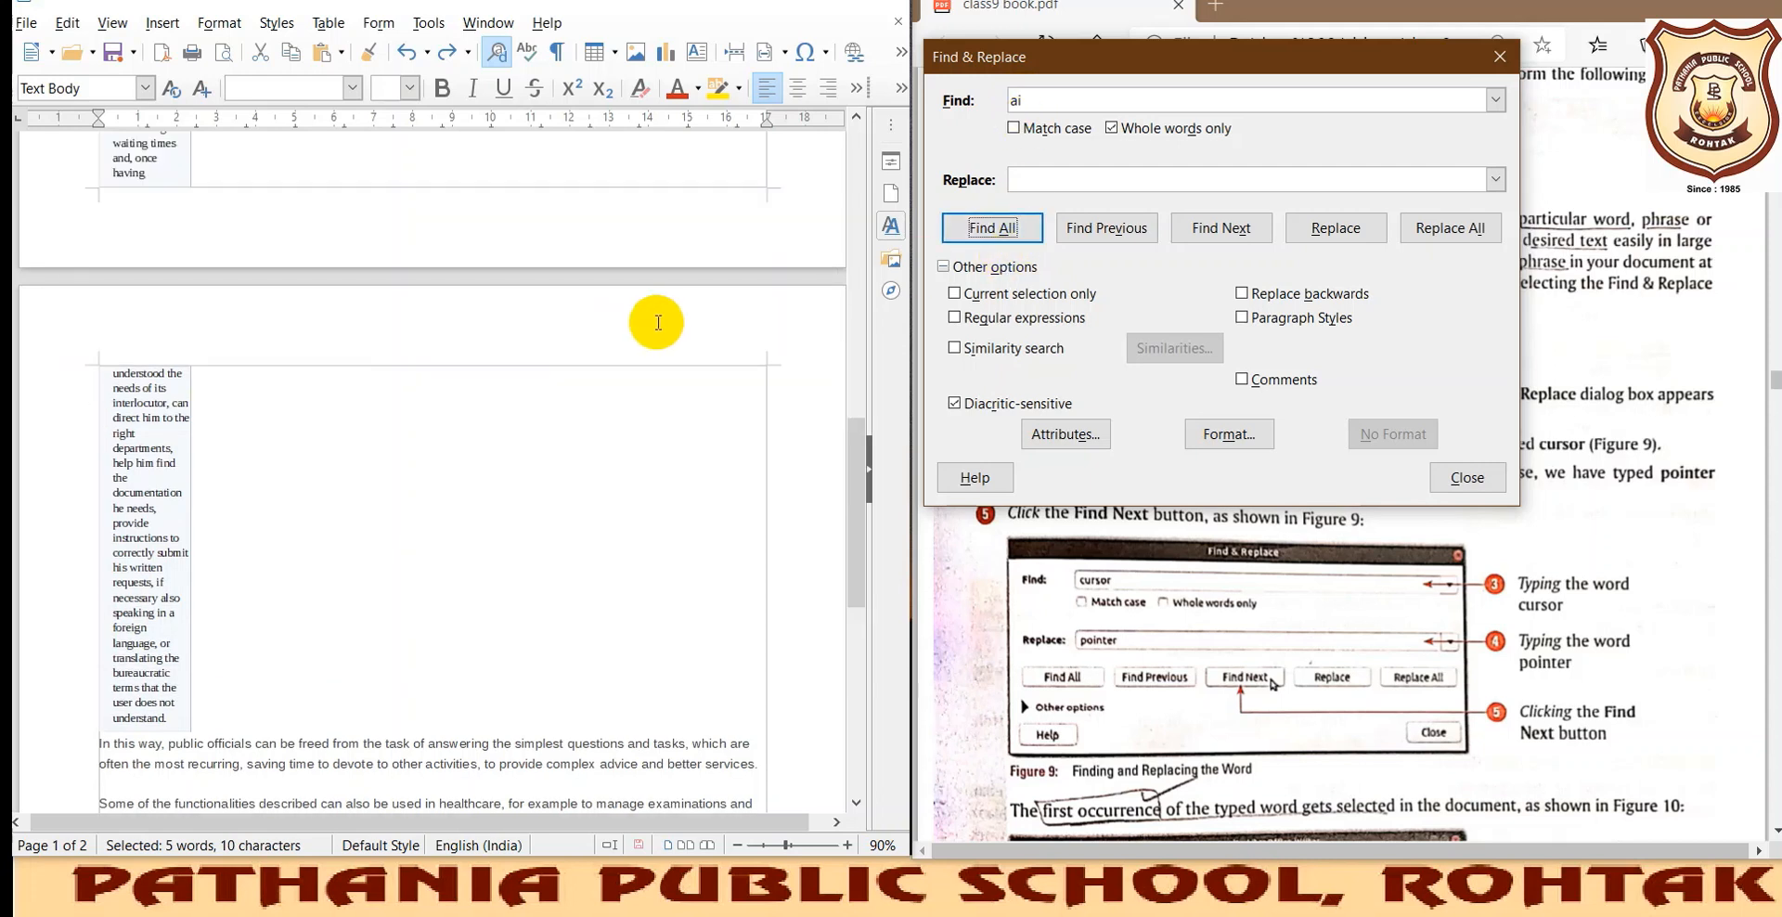
scroll(539, 284, "up", 6)
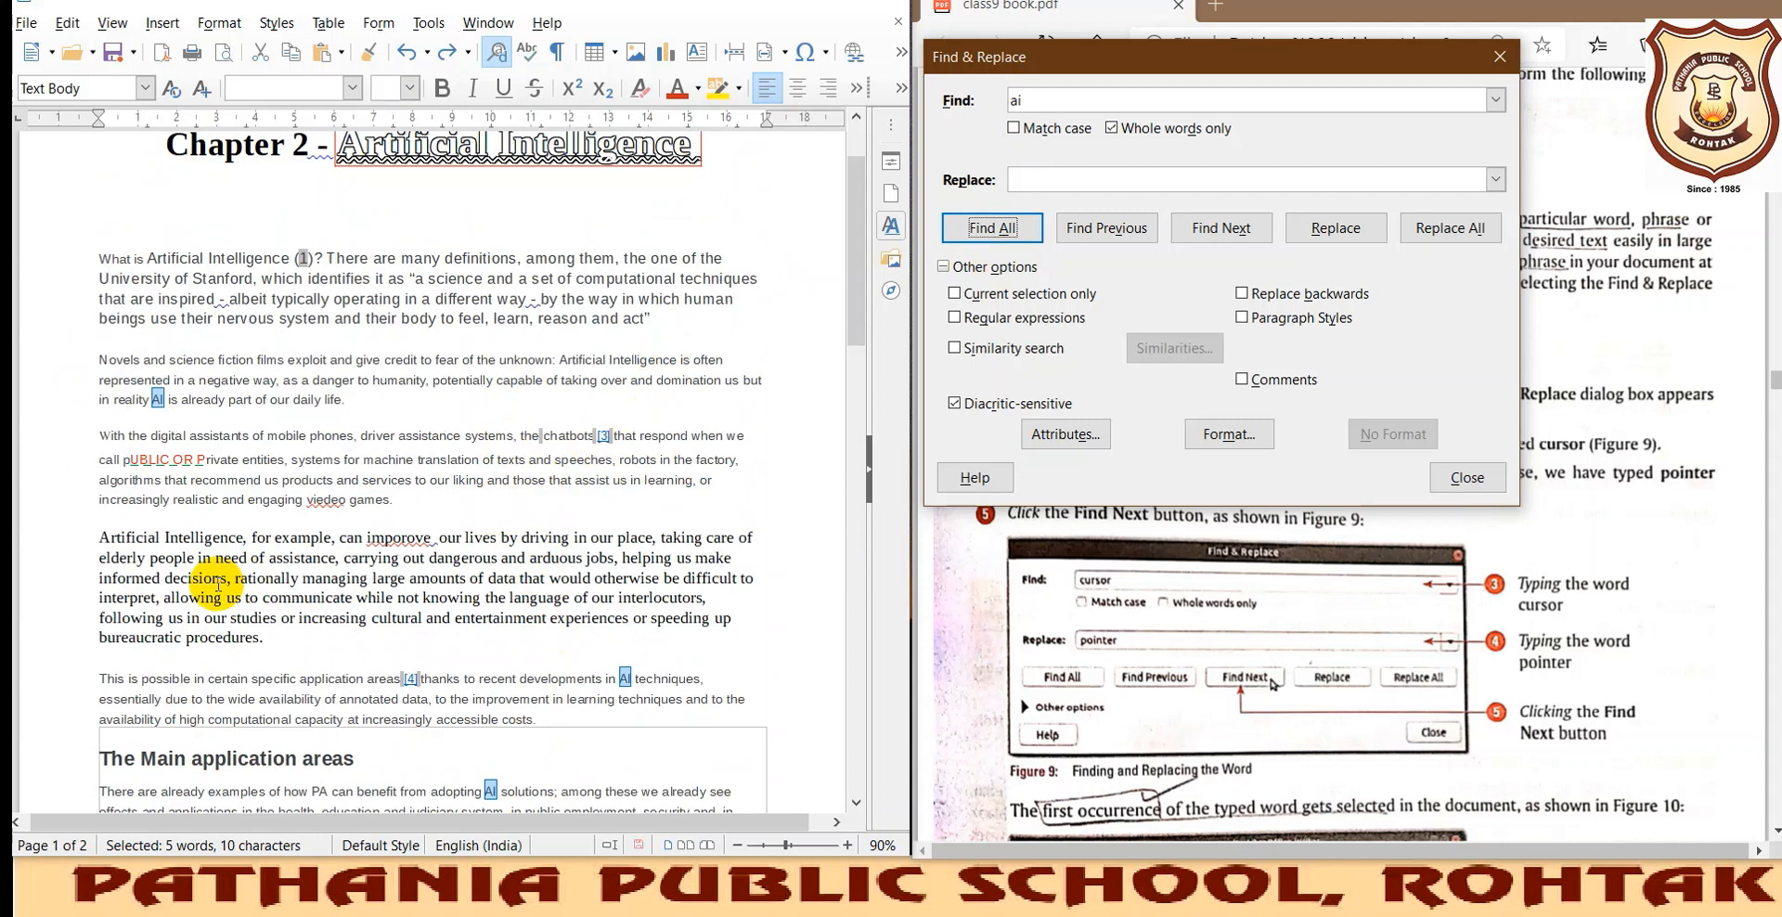
Set up a Match case and Whole words only search for "AI" with "ai" as the replacement, and find all occurrences.
left_click(1031, 179)
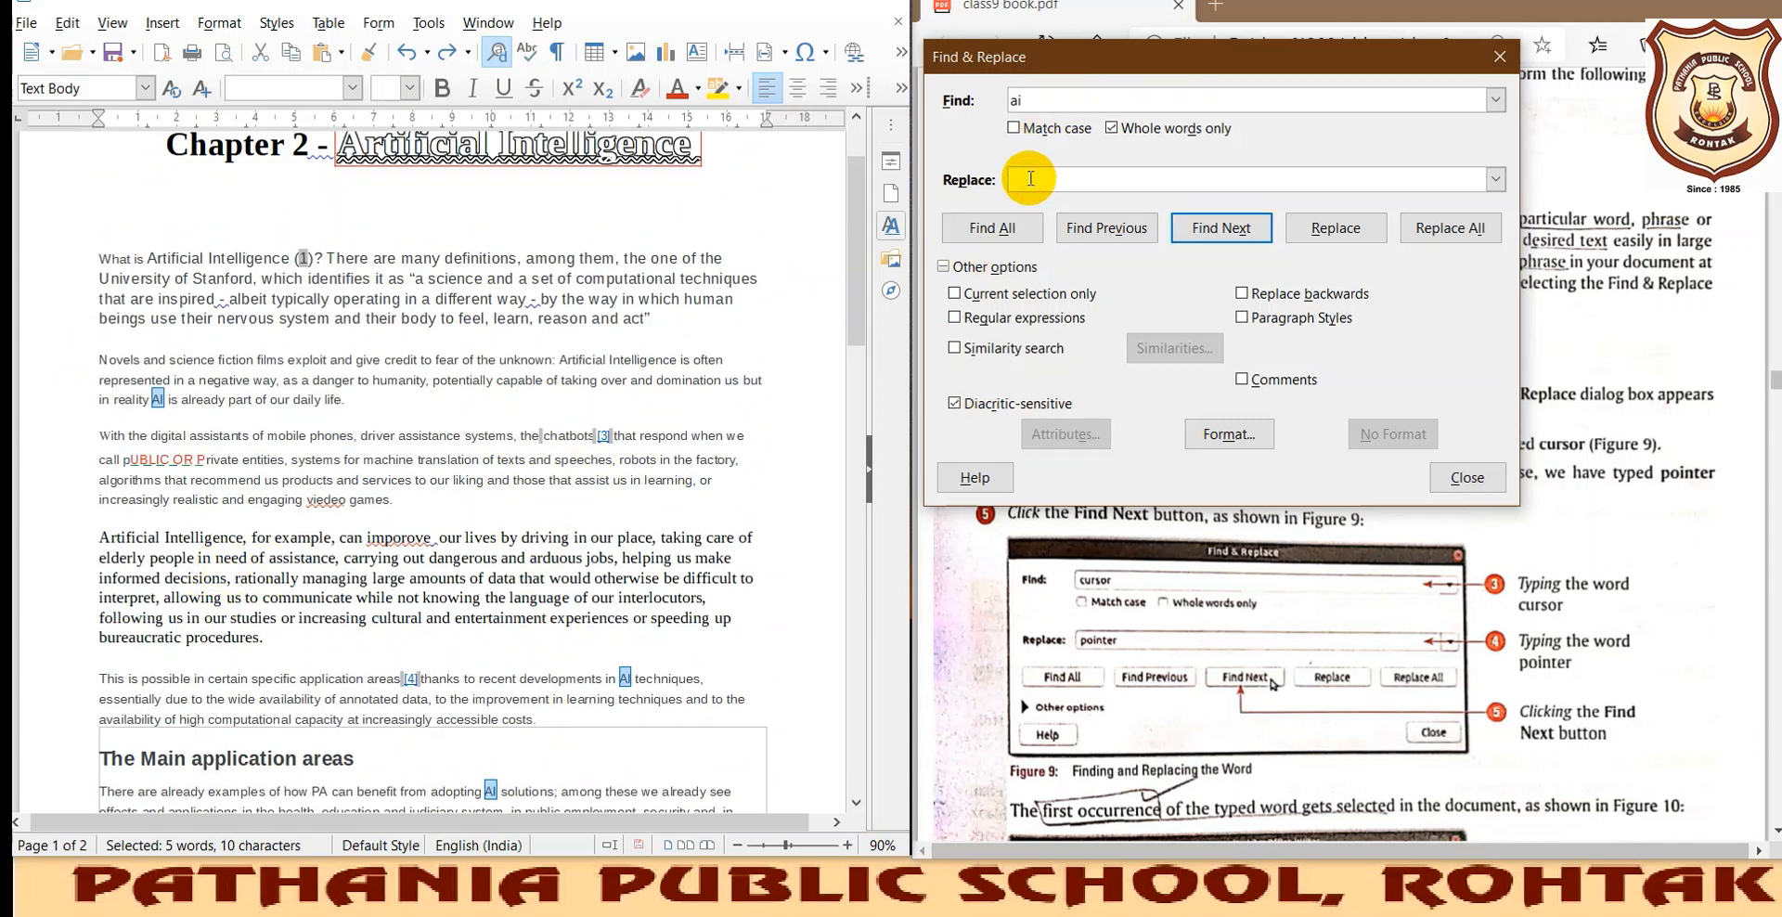
double_click(1026, 101)
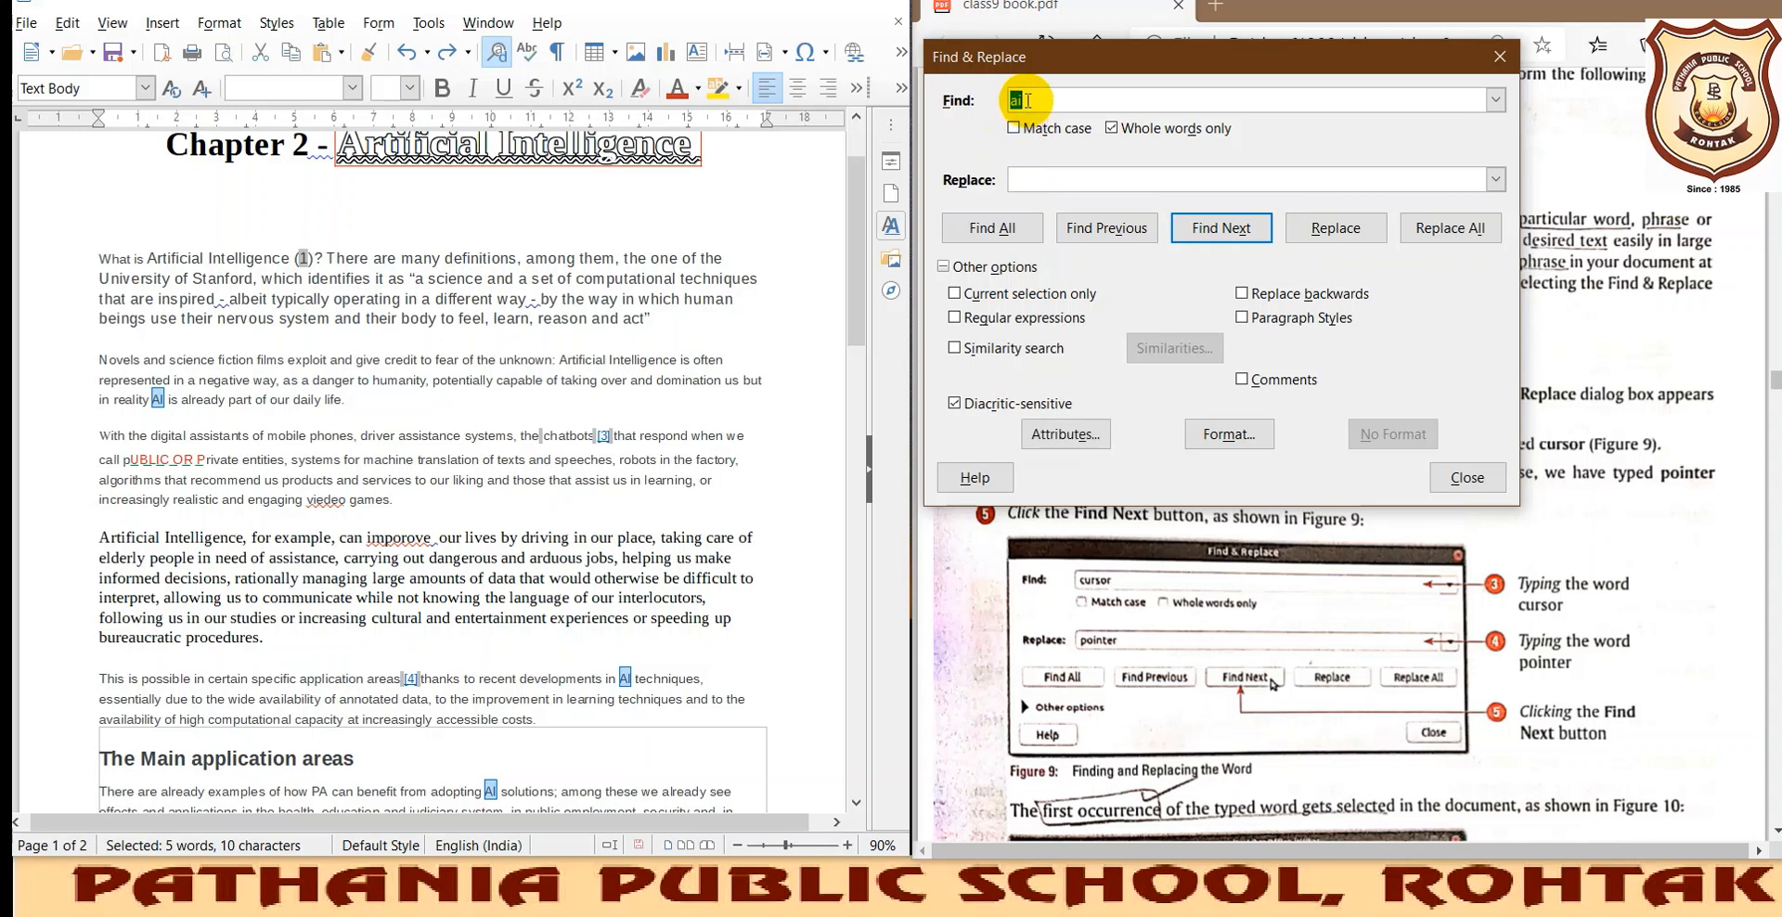
type("AI")
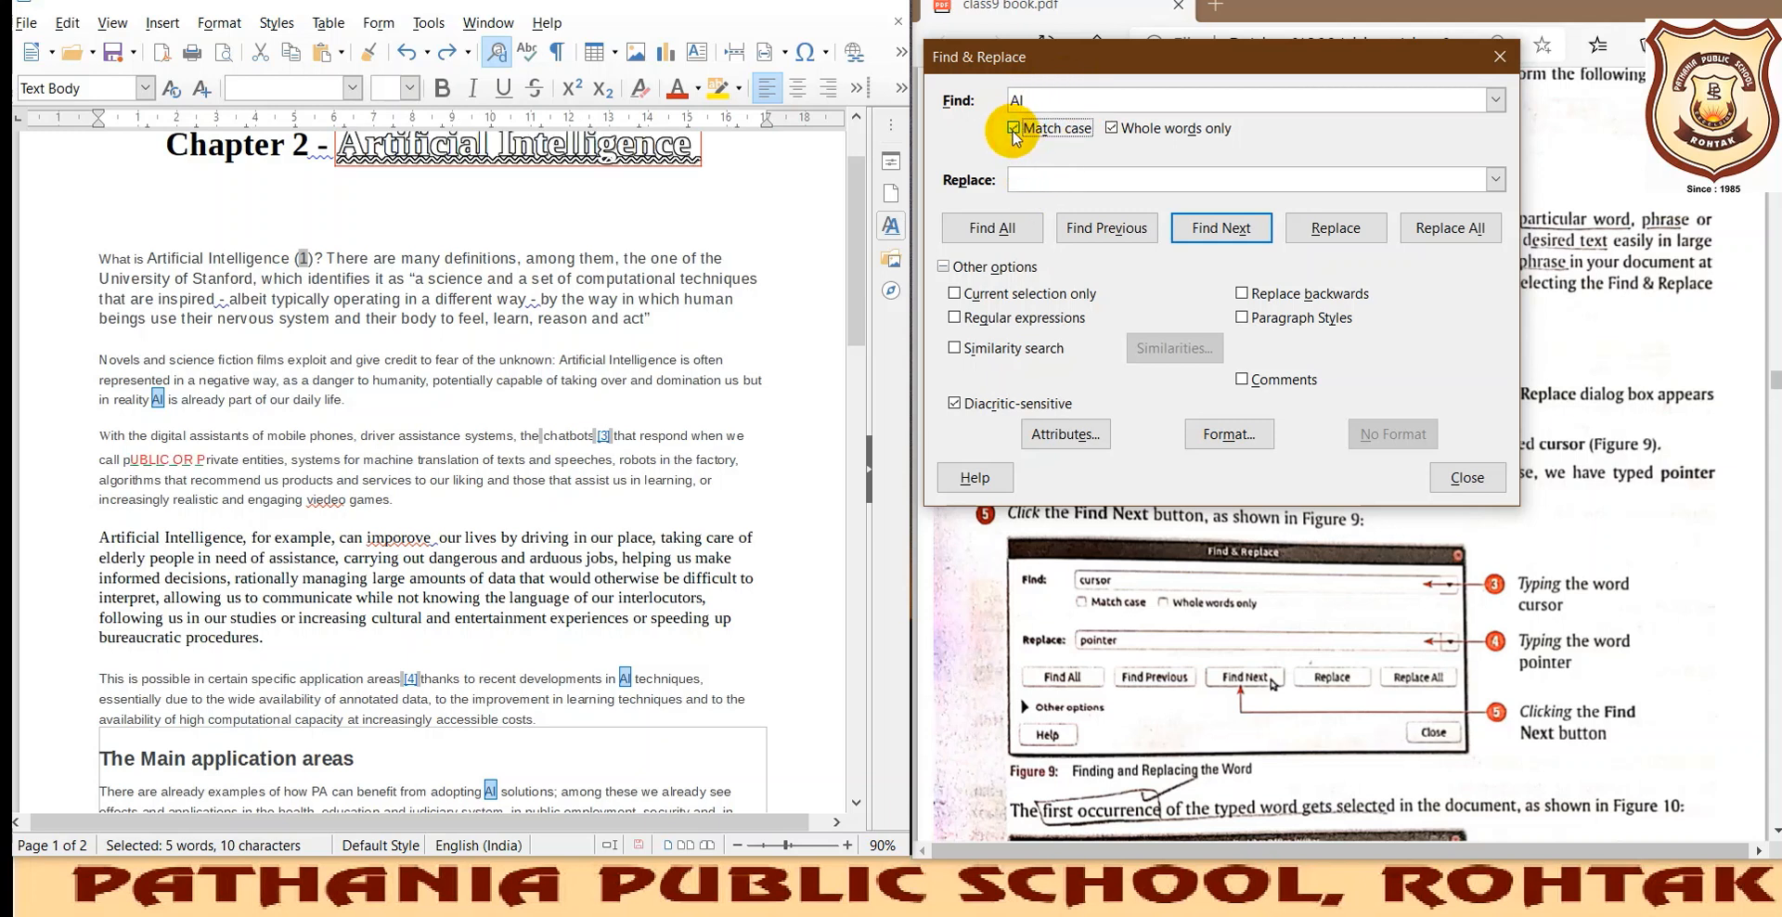
left_click(1035, 177)
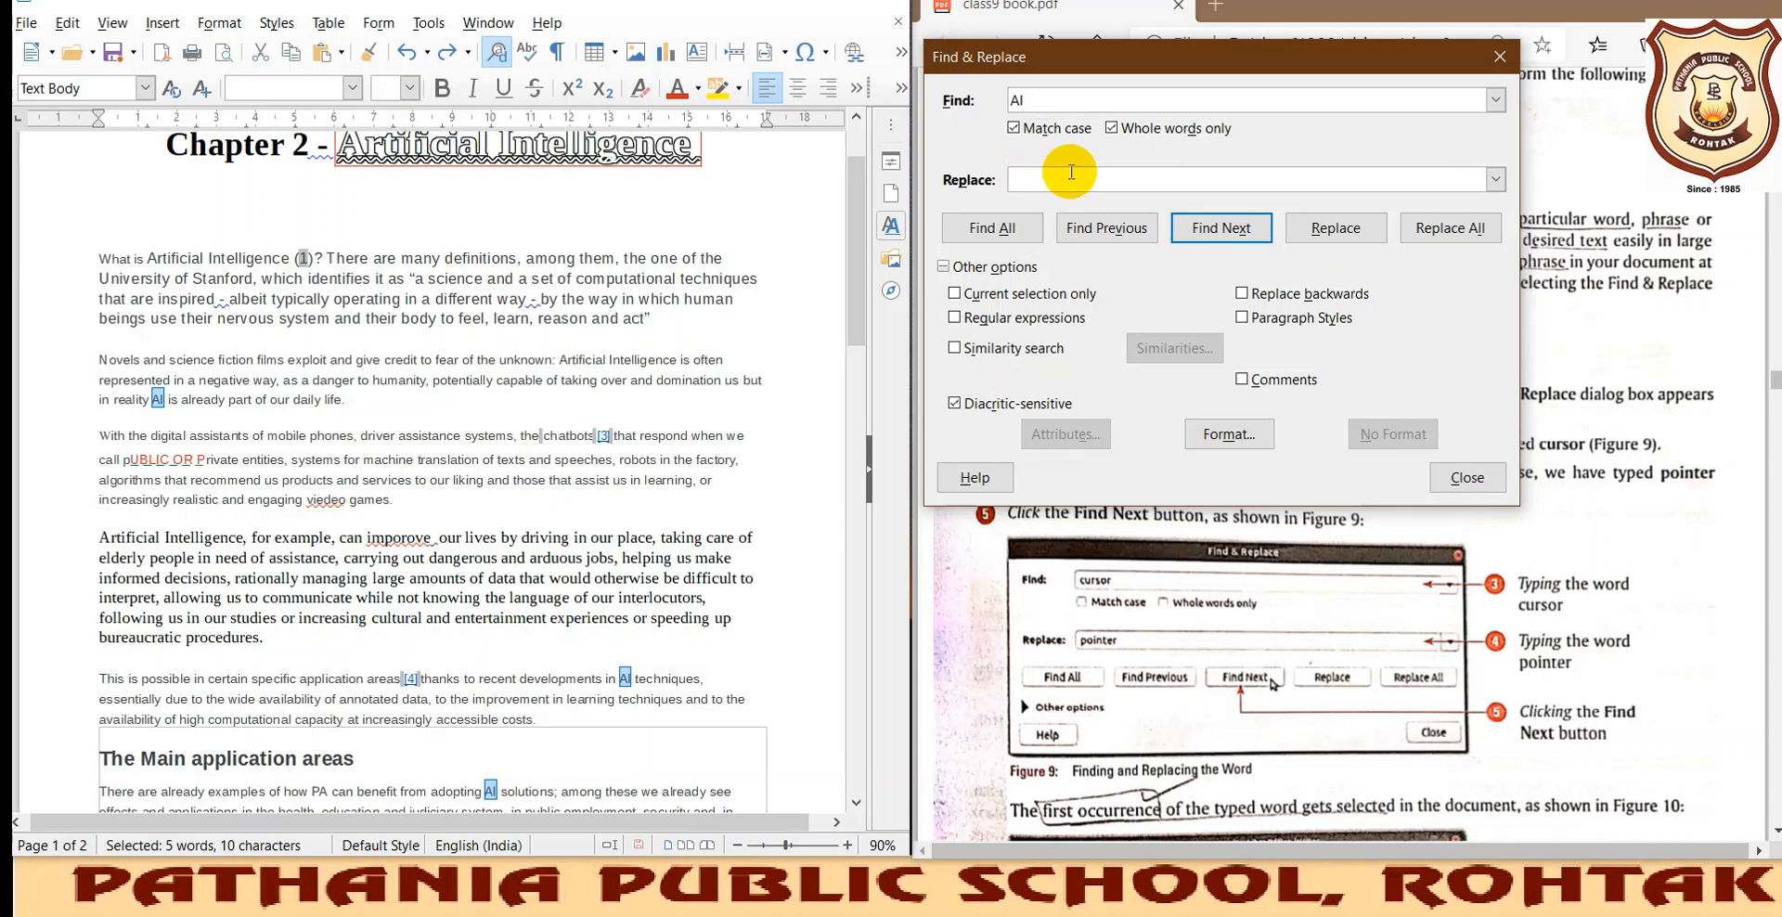
type("ai")
left_click(998, 232)
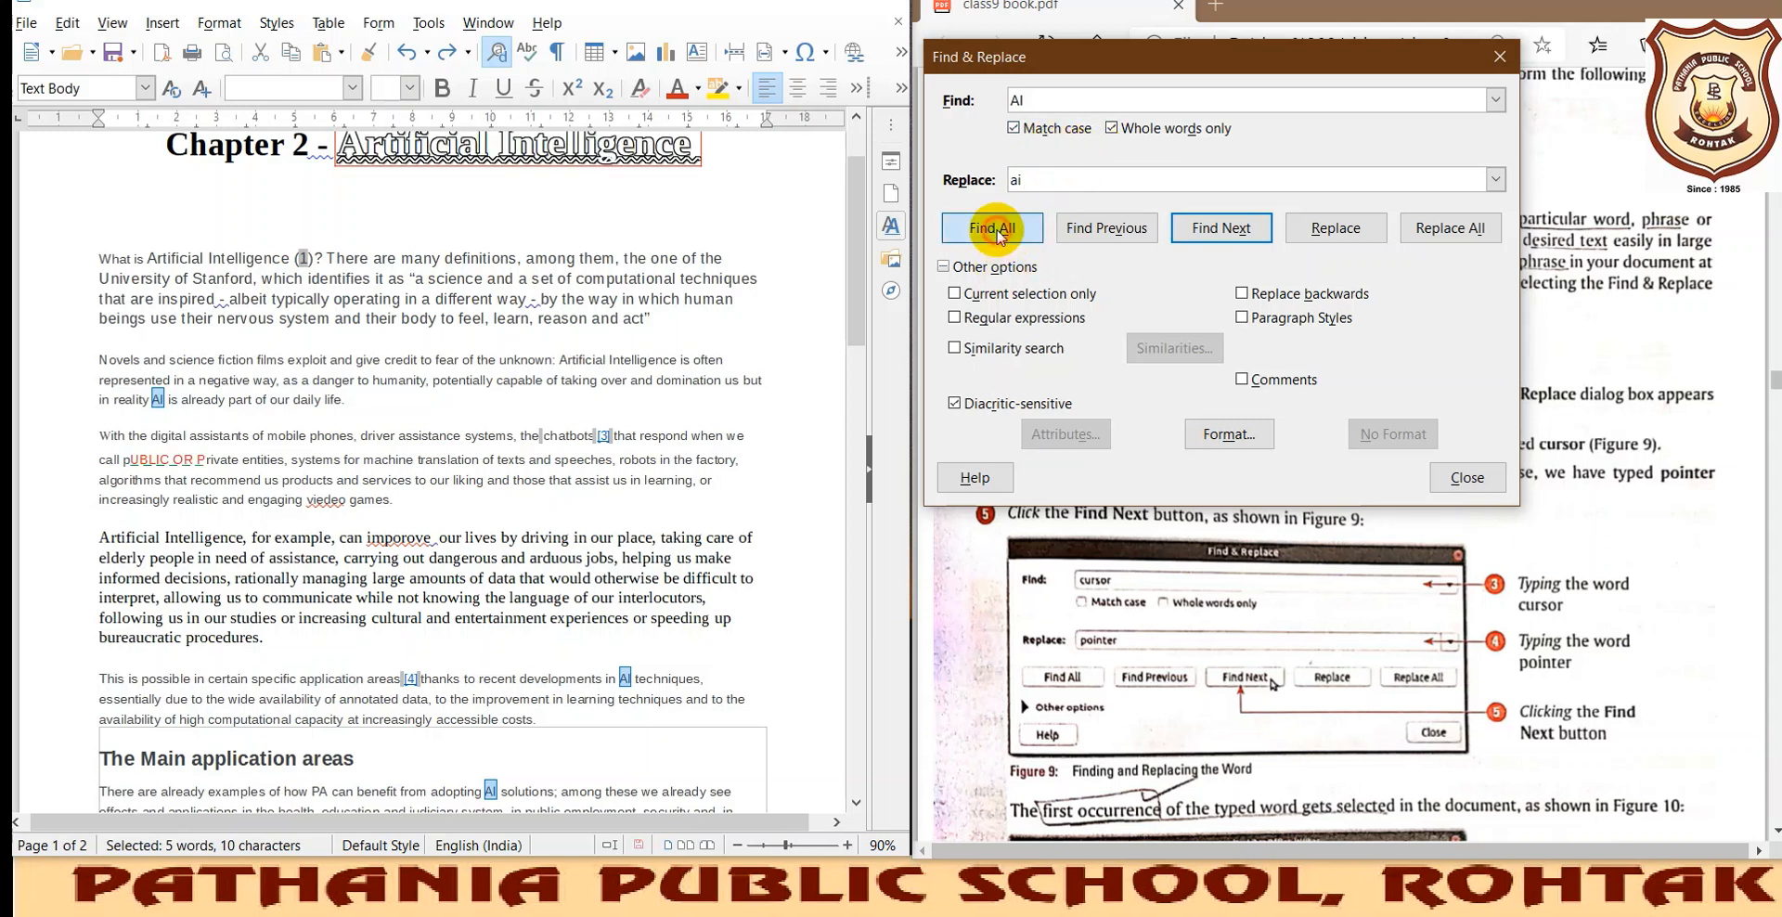
Check the "AI" matches on both pages and replace the first two occurrences with "ai", one at a time.
scroll(572, 483, "down", 2)
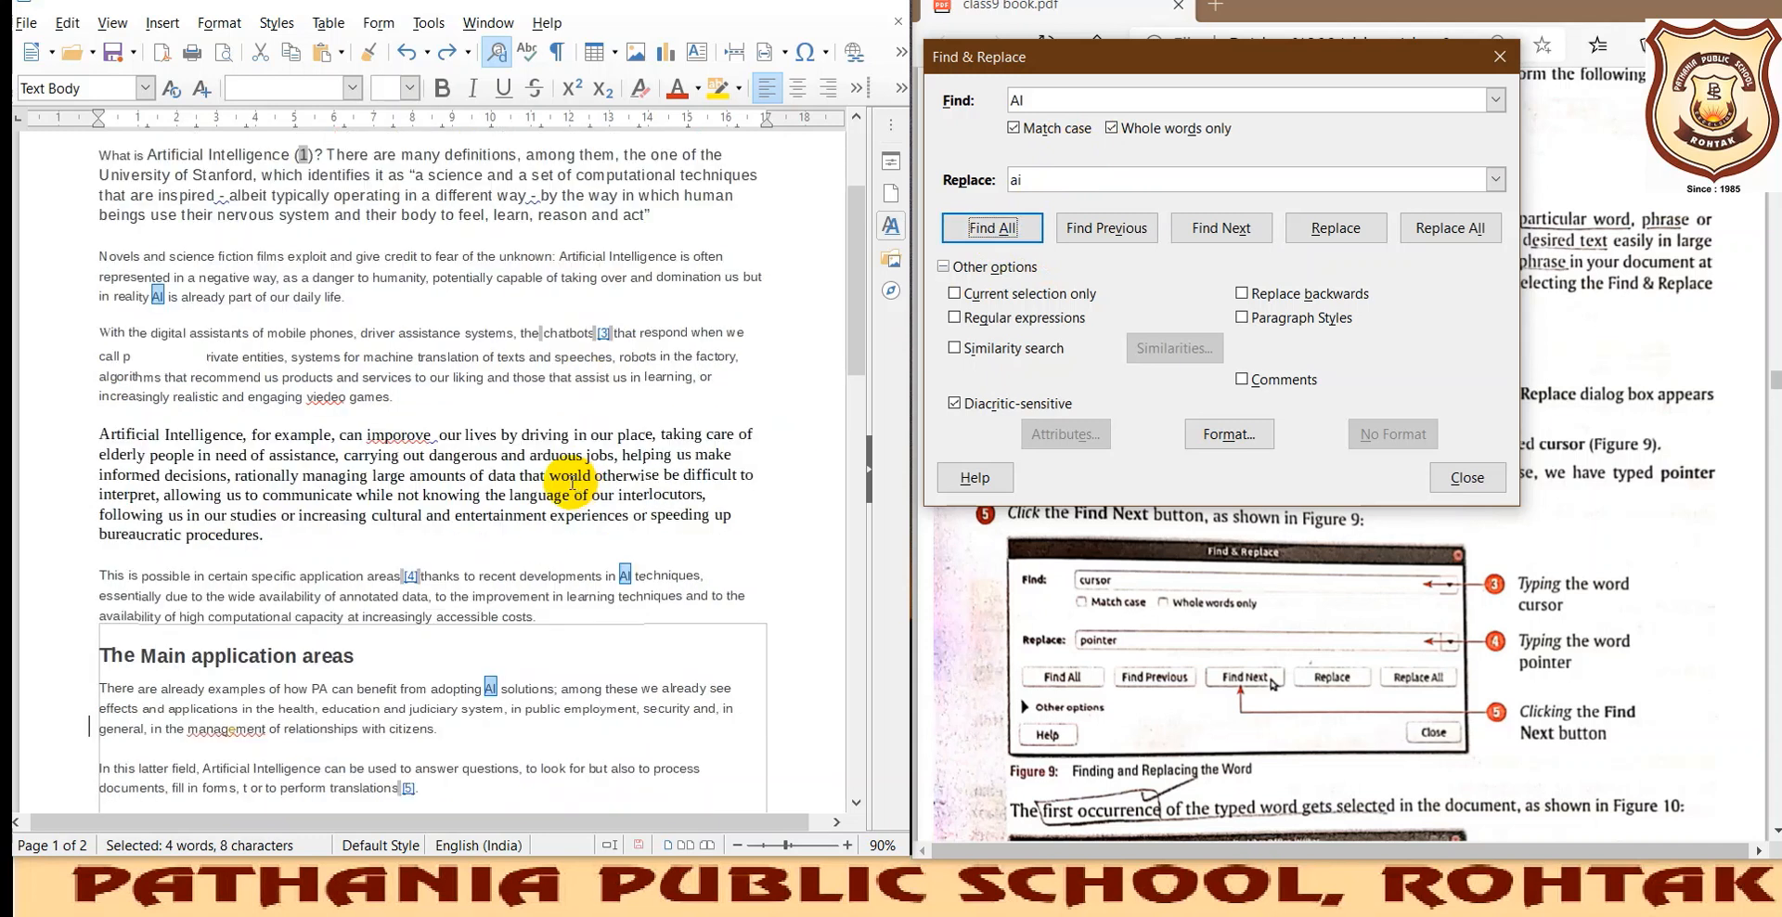
scroll(478, 705, "down", 6)
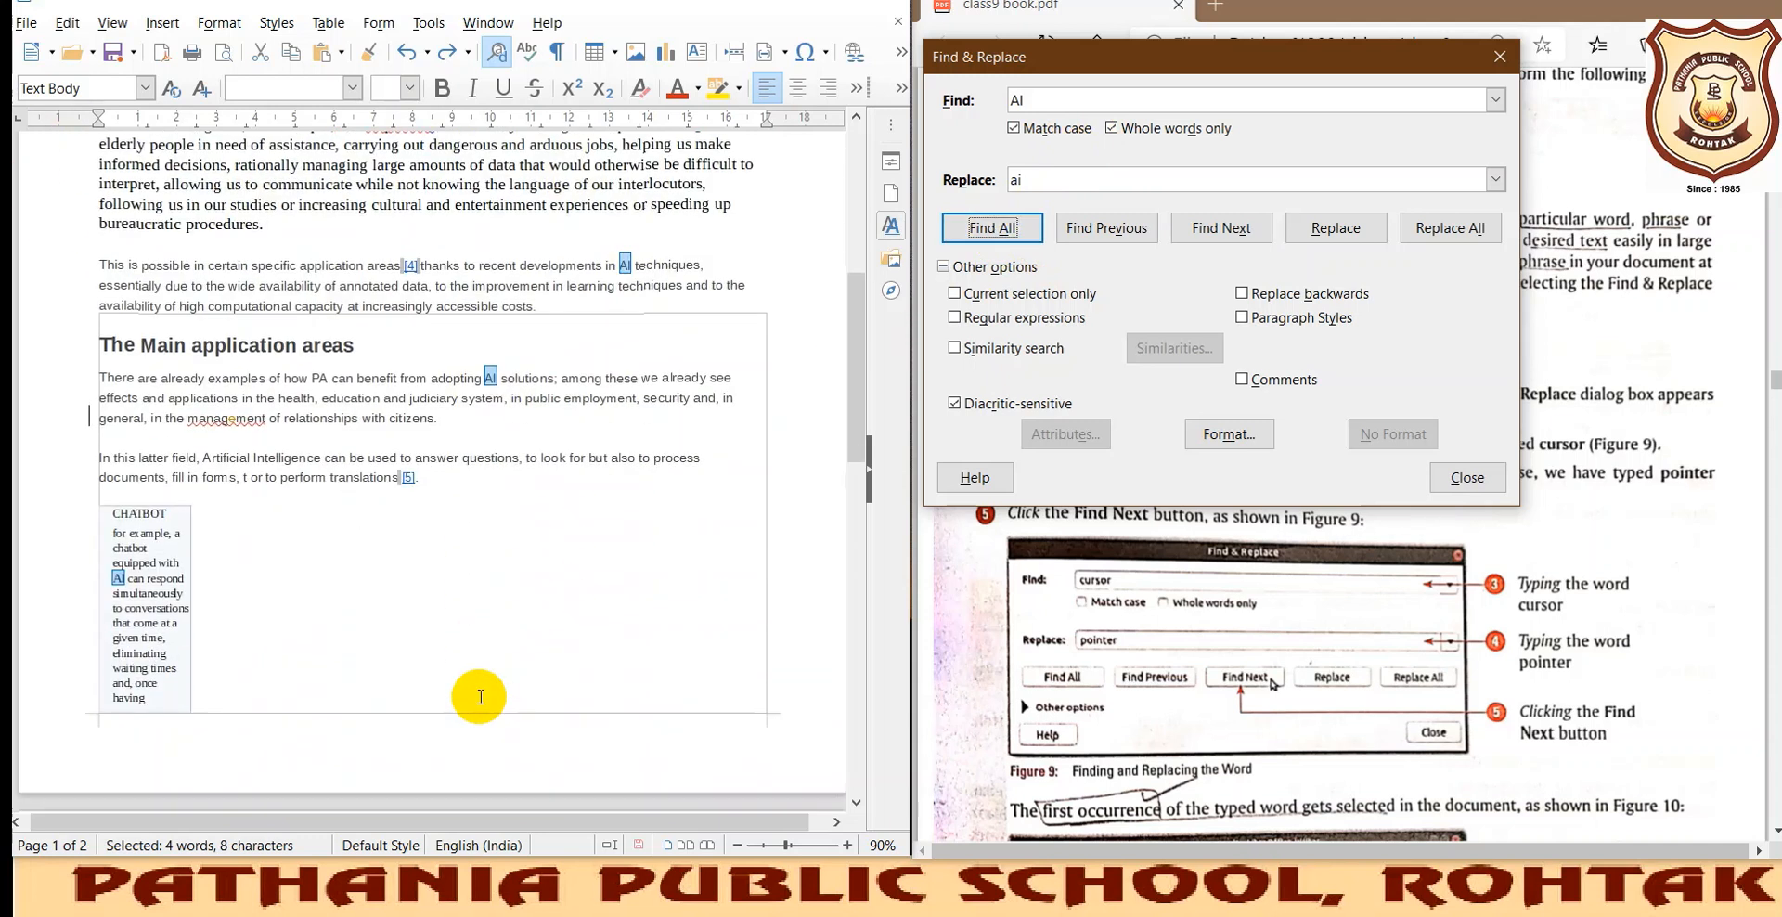
scroll(480, 697, "down", 12)
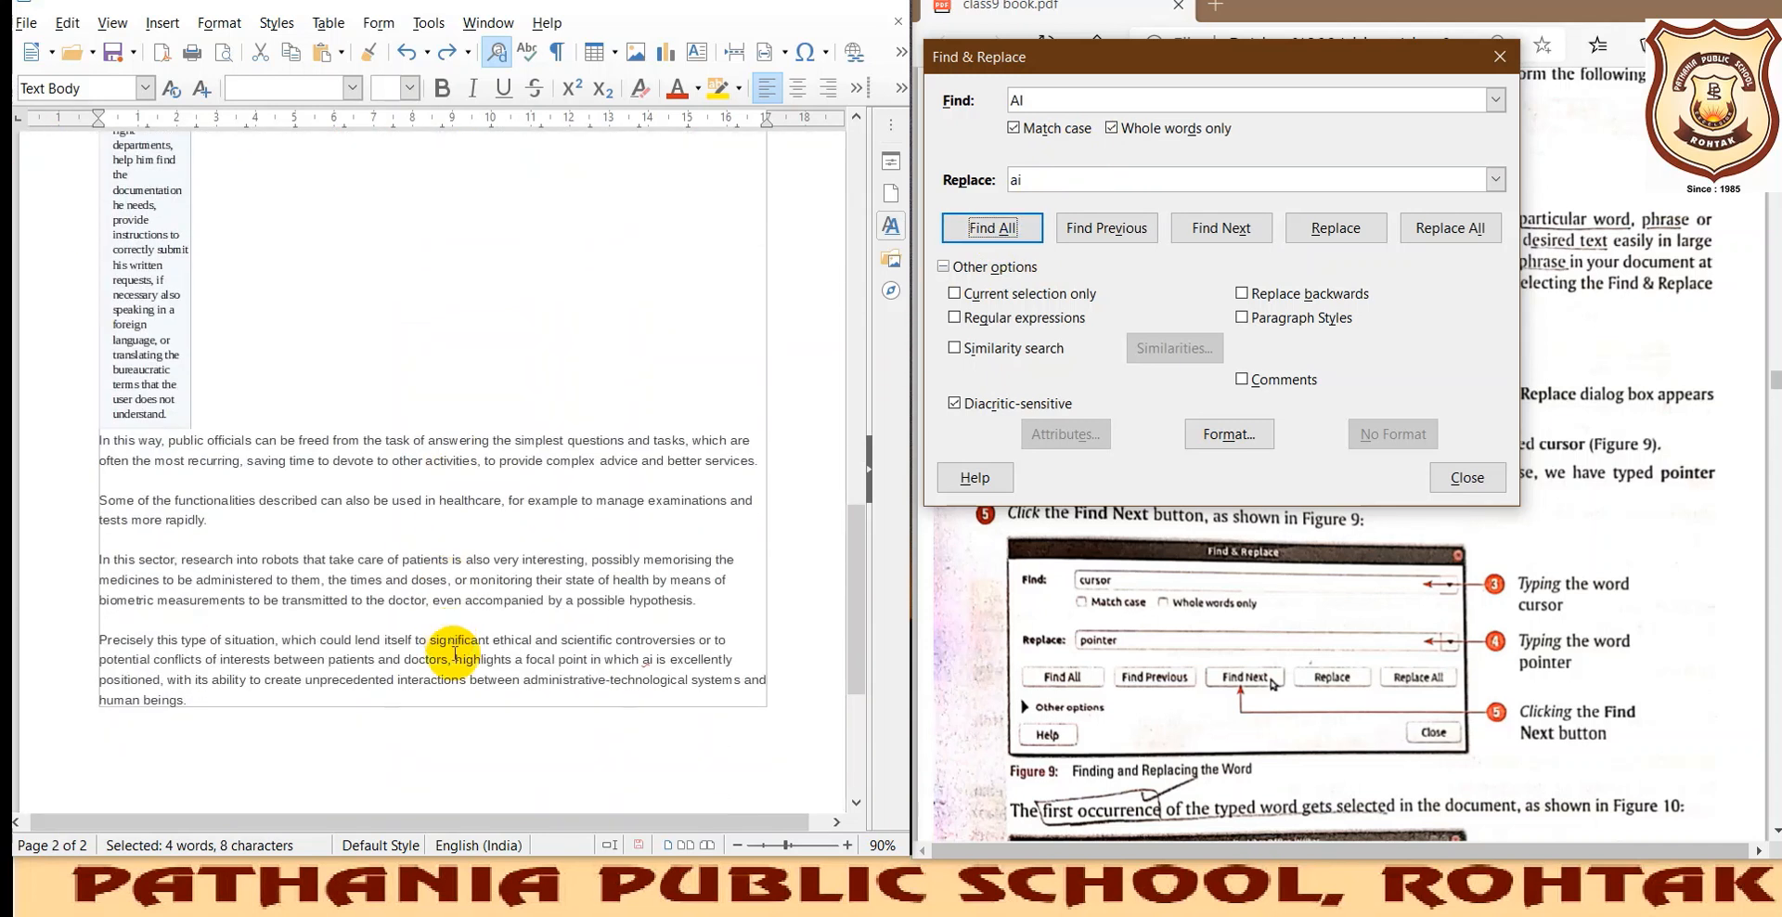
scroll(654, 751, "down", 4)
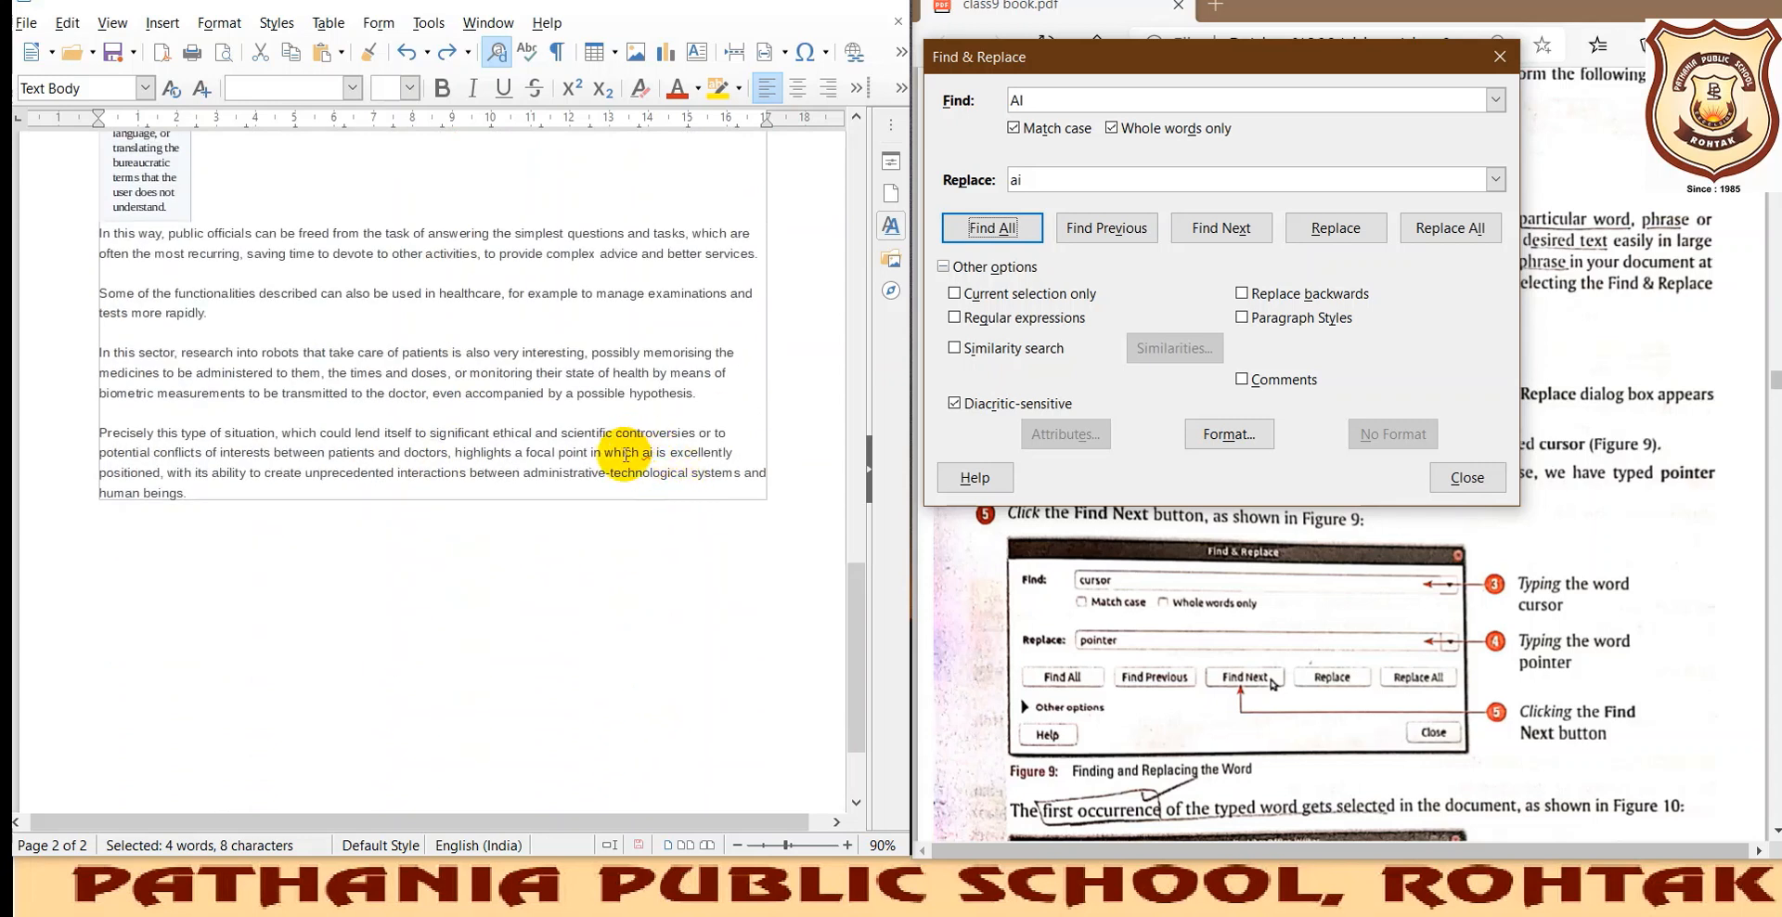
scroll(552, 357, "up", 5)
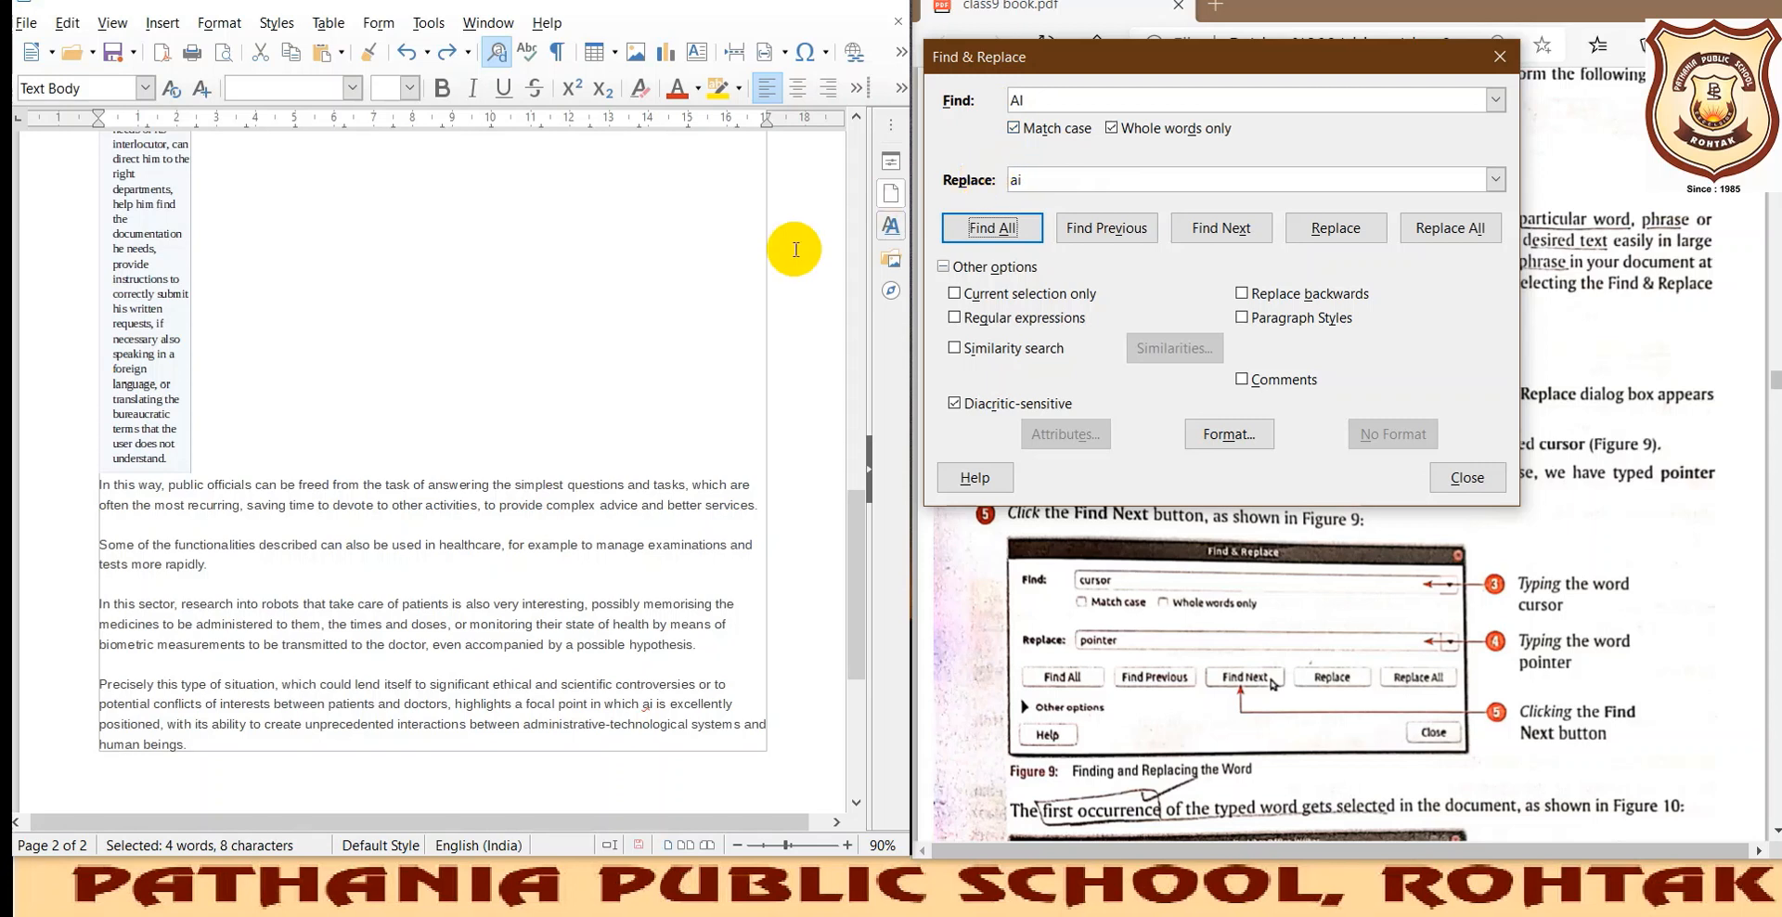
scroll(591, 360, "up", 6)
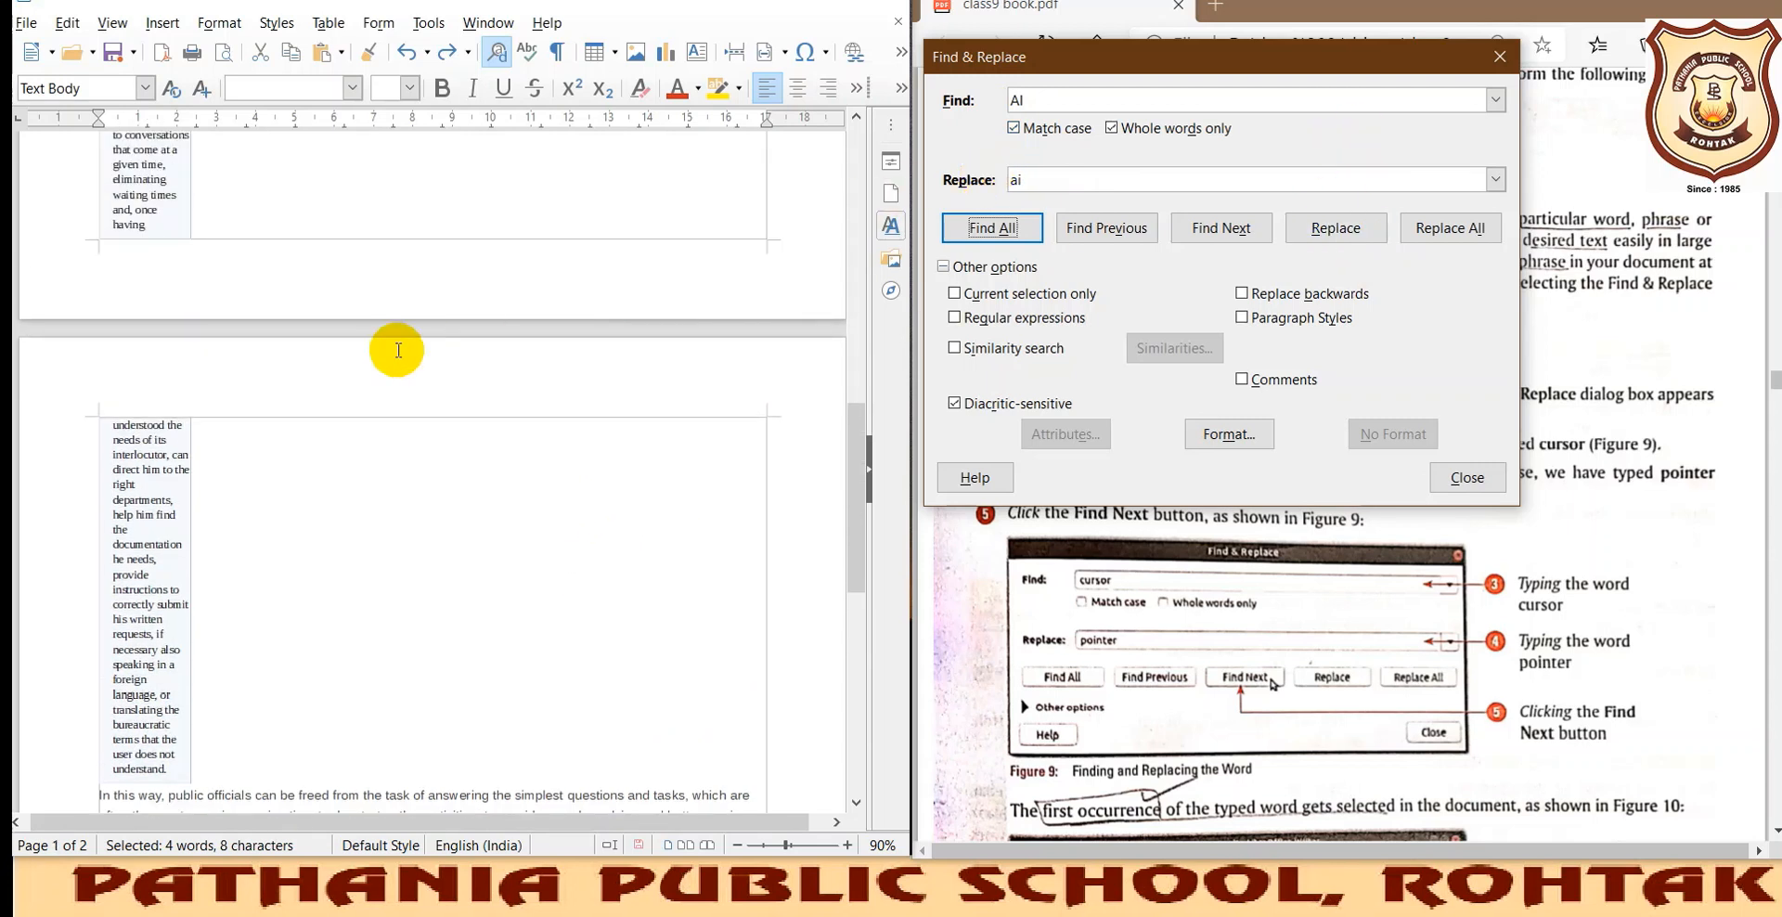
scroll(250, 399, "up", 15)
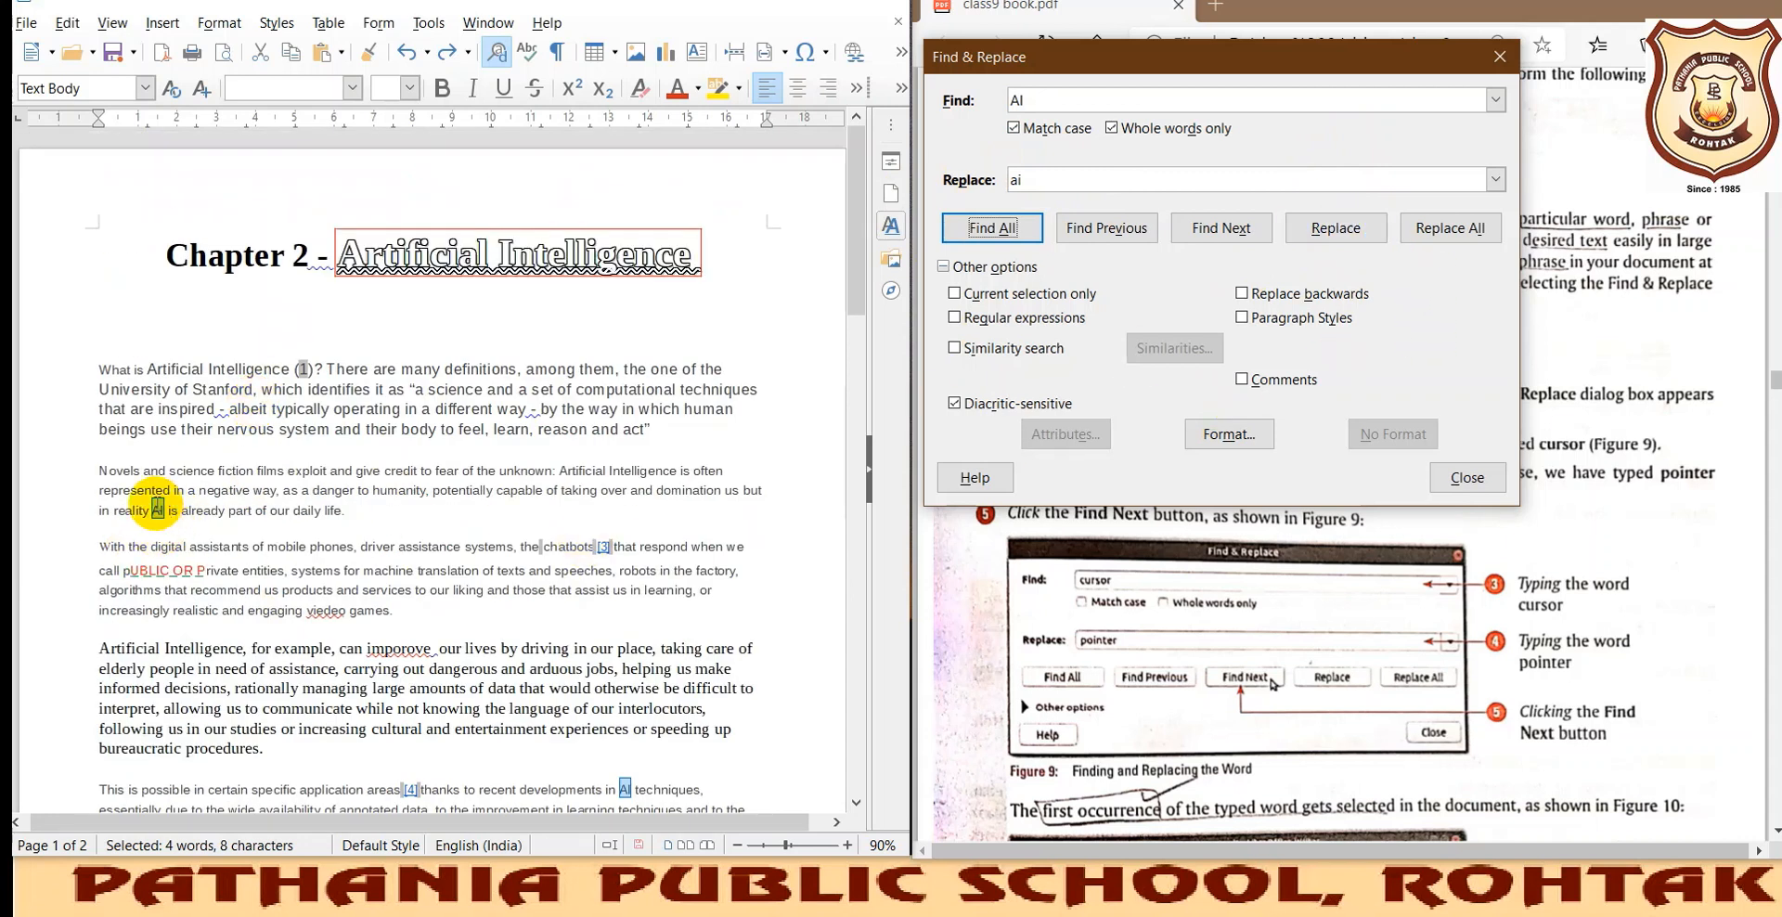
left_click(1335, 232)
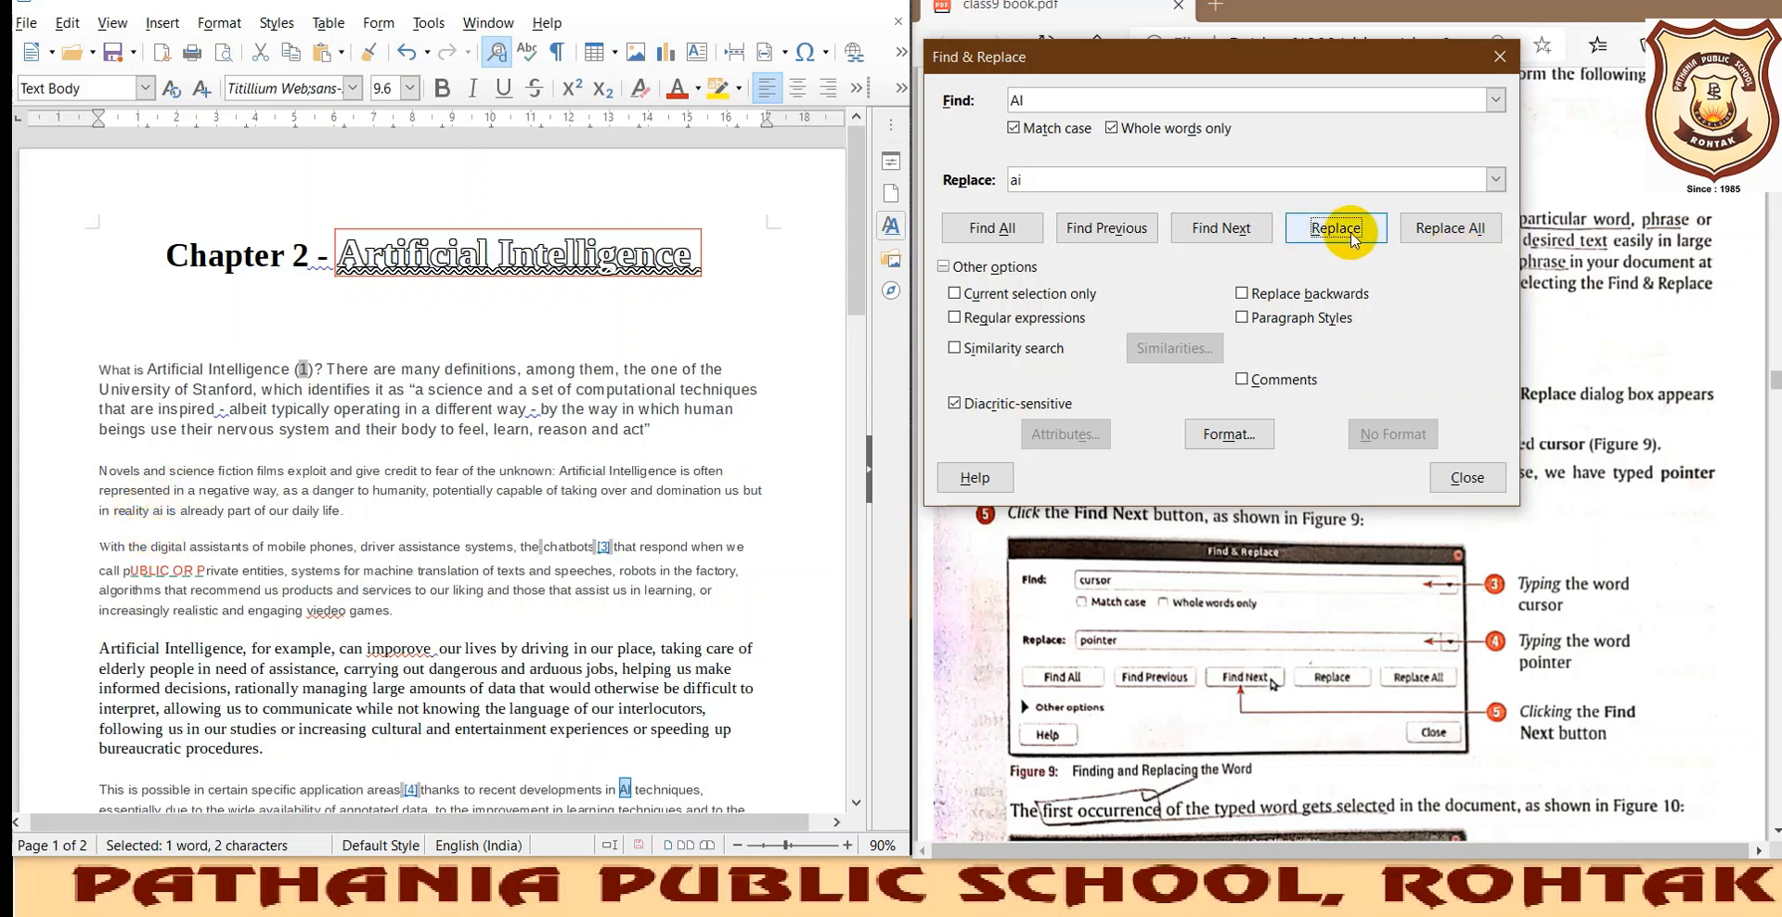
scroll(665, 724, "down", 1)
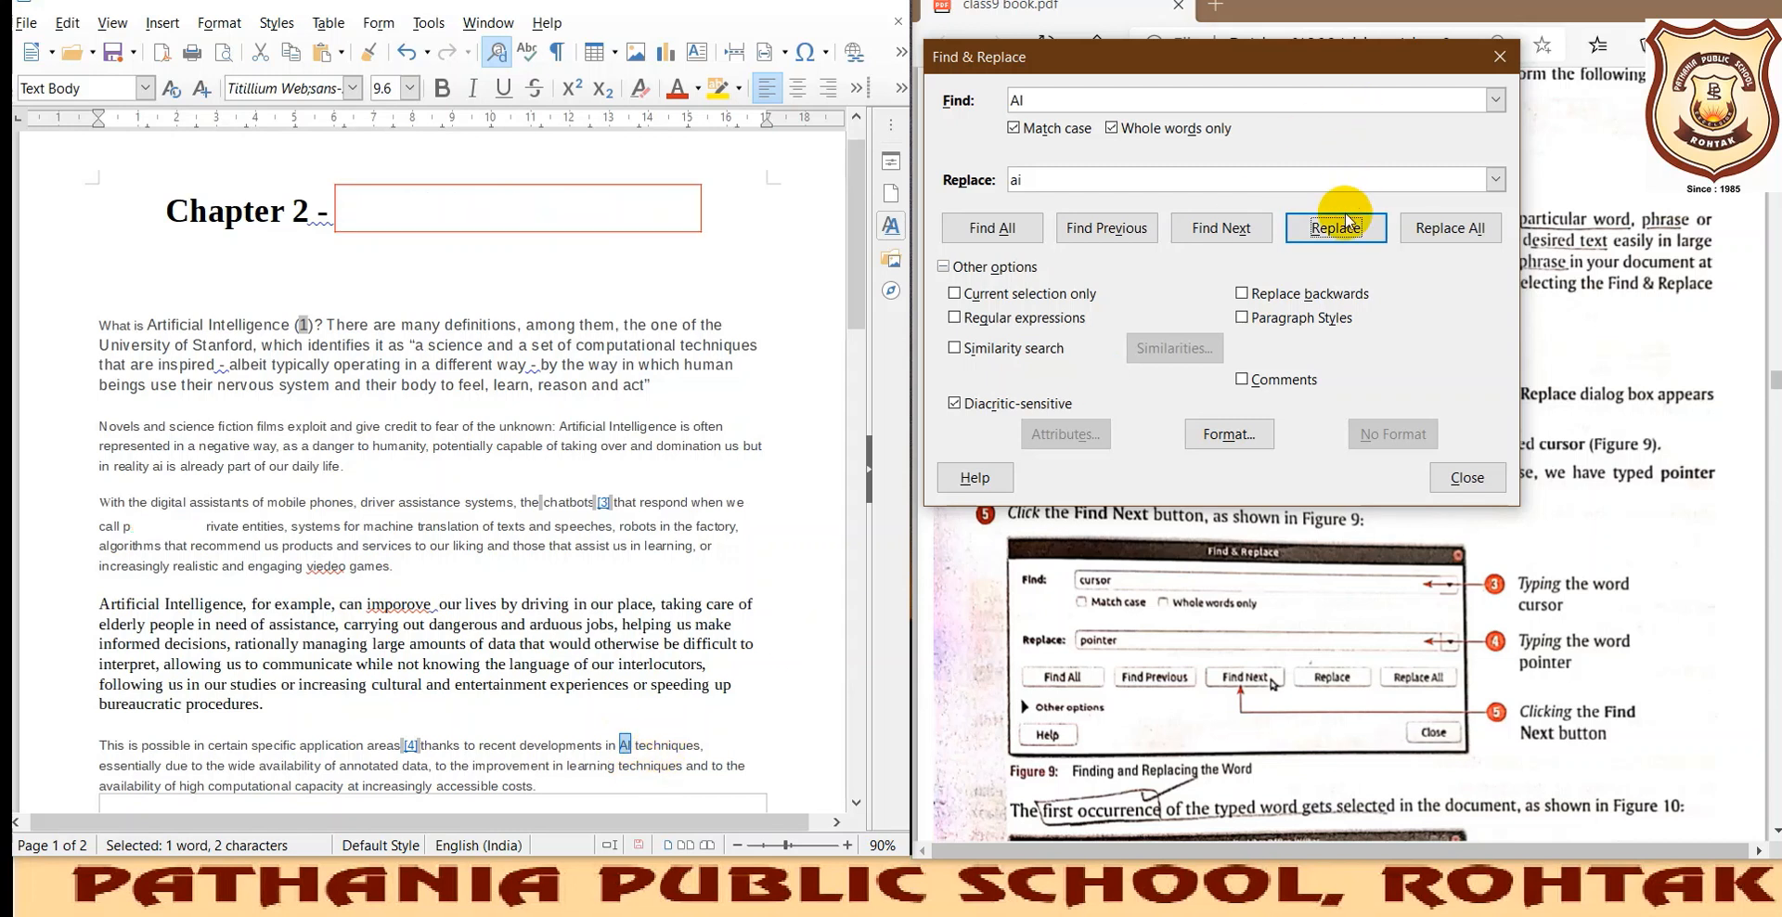
left_click(1350, 239)
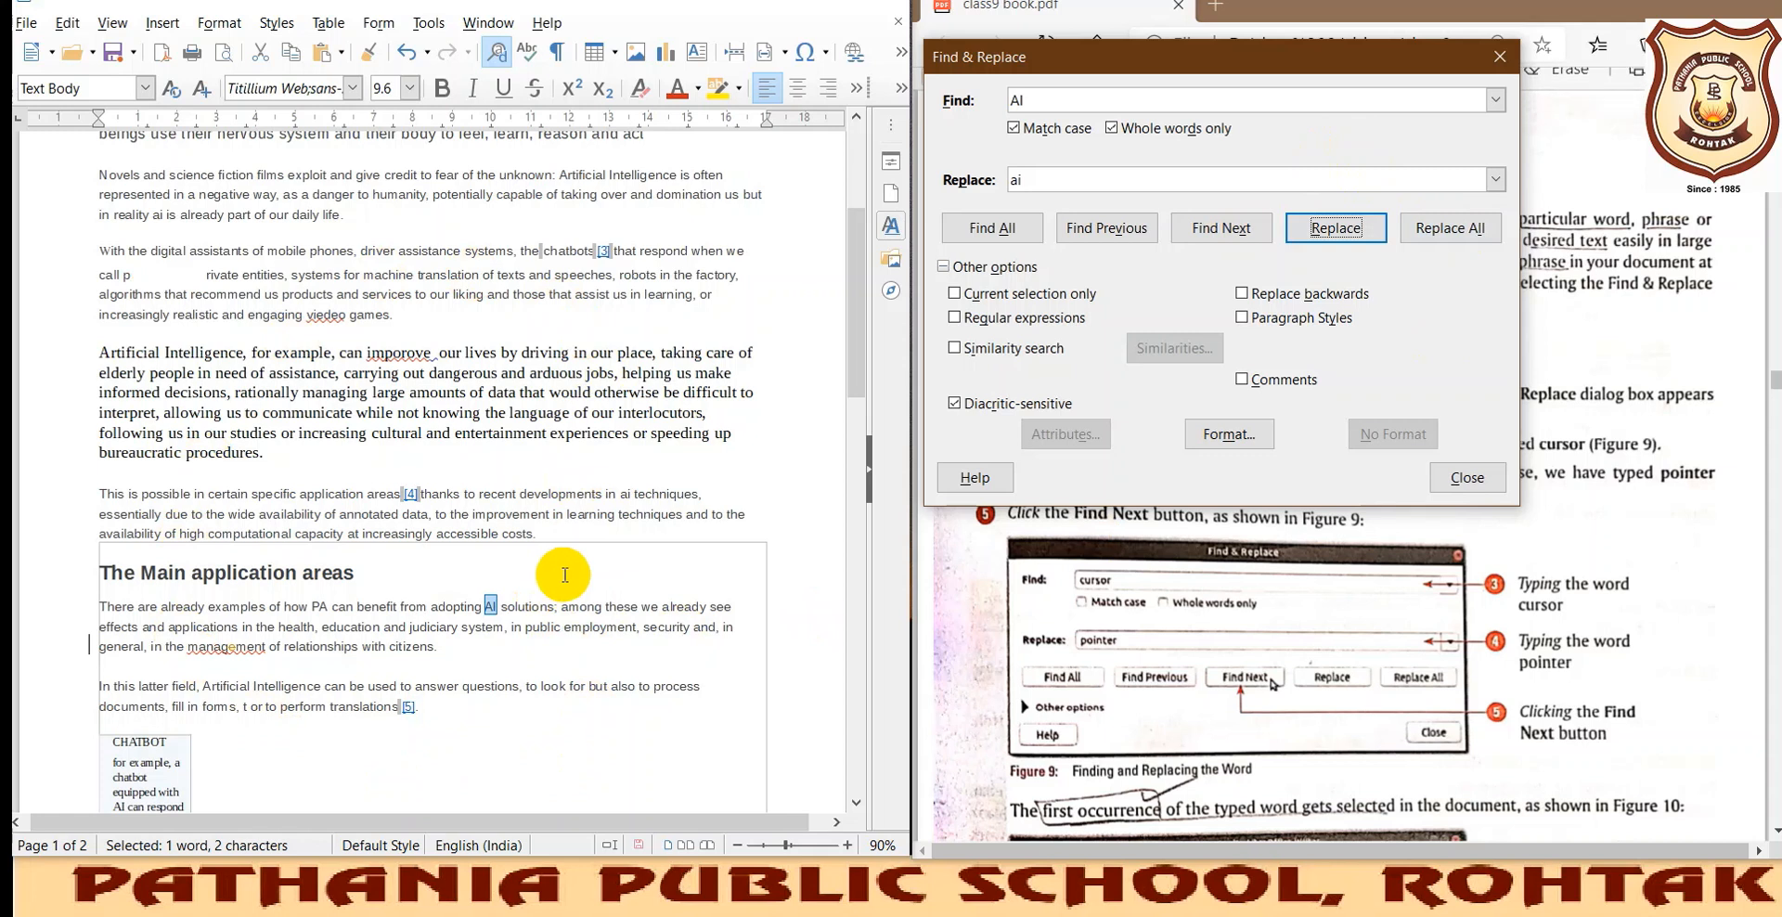
Swap the terms to find "ai" and replace it with "AI", replace all occurrences in the document, and close Find & Replace.
double_click(1021, 99)
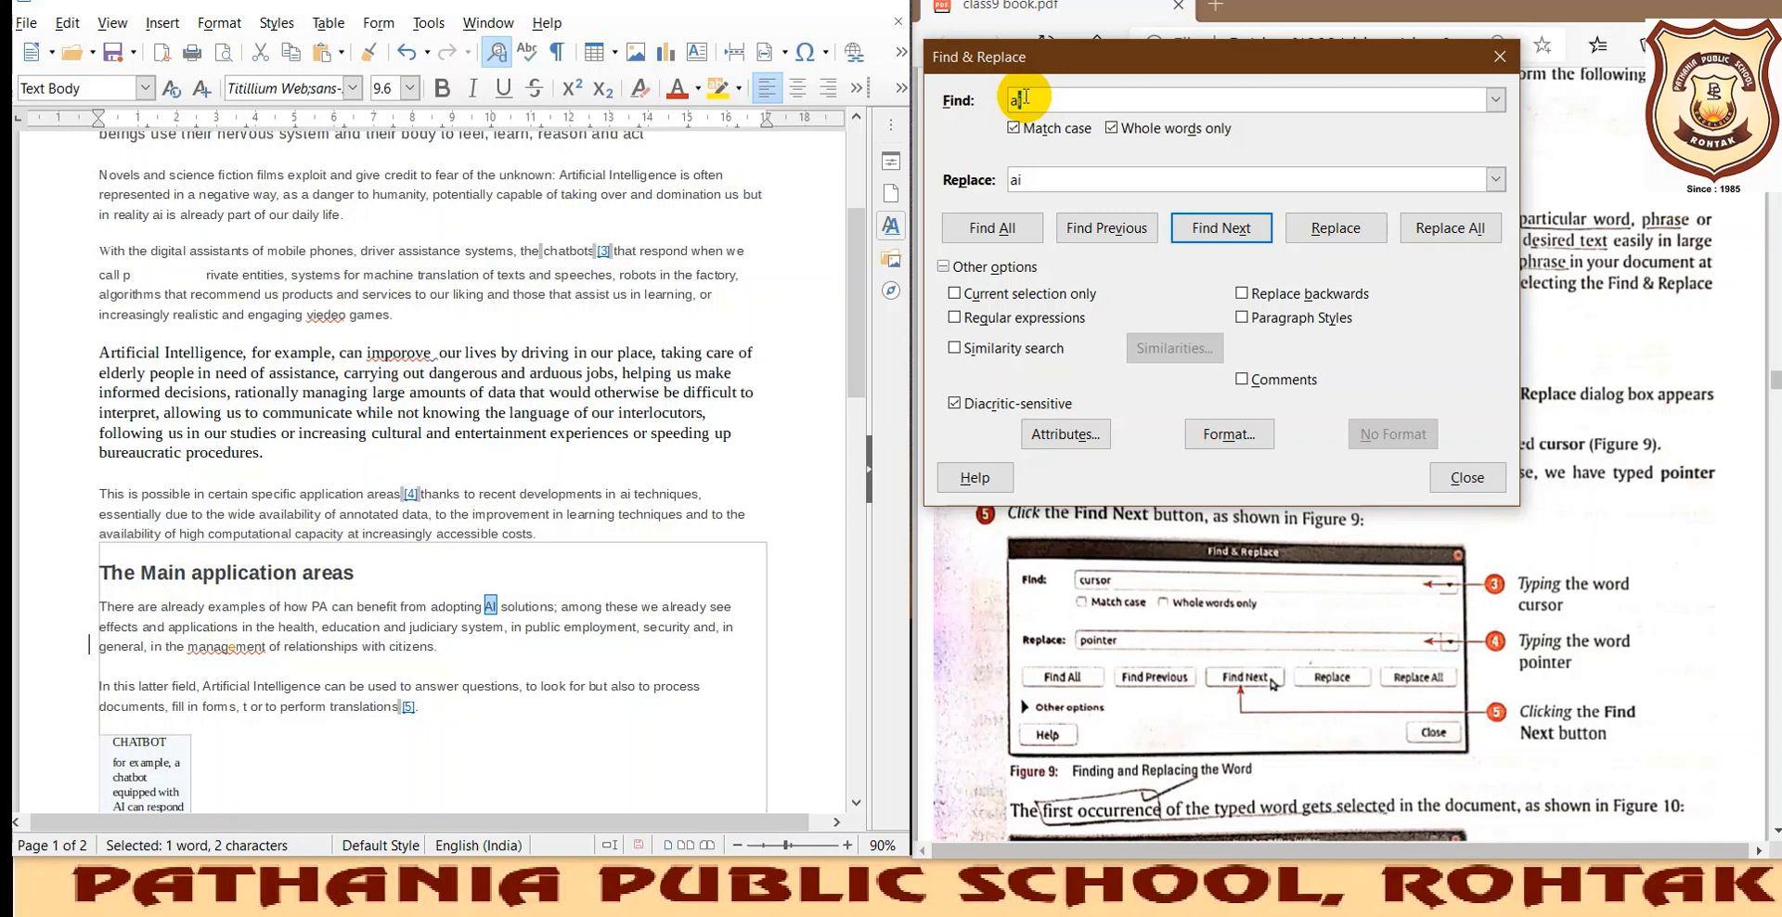
type("ai")
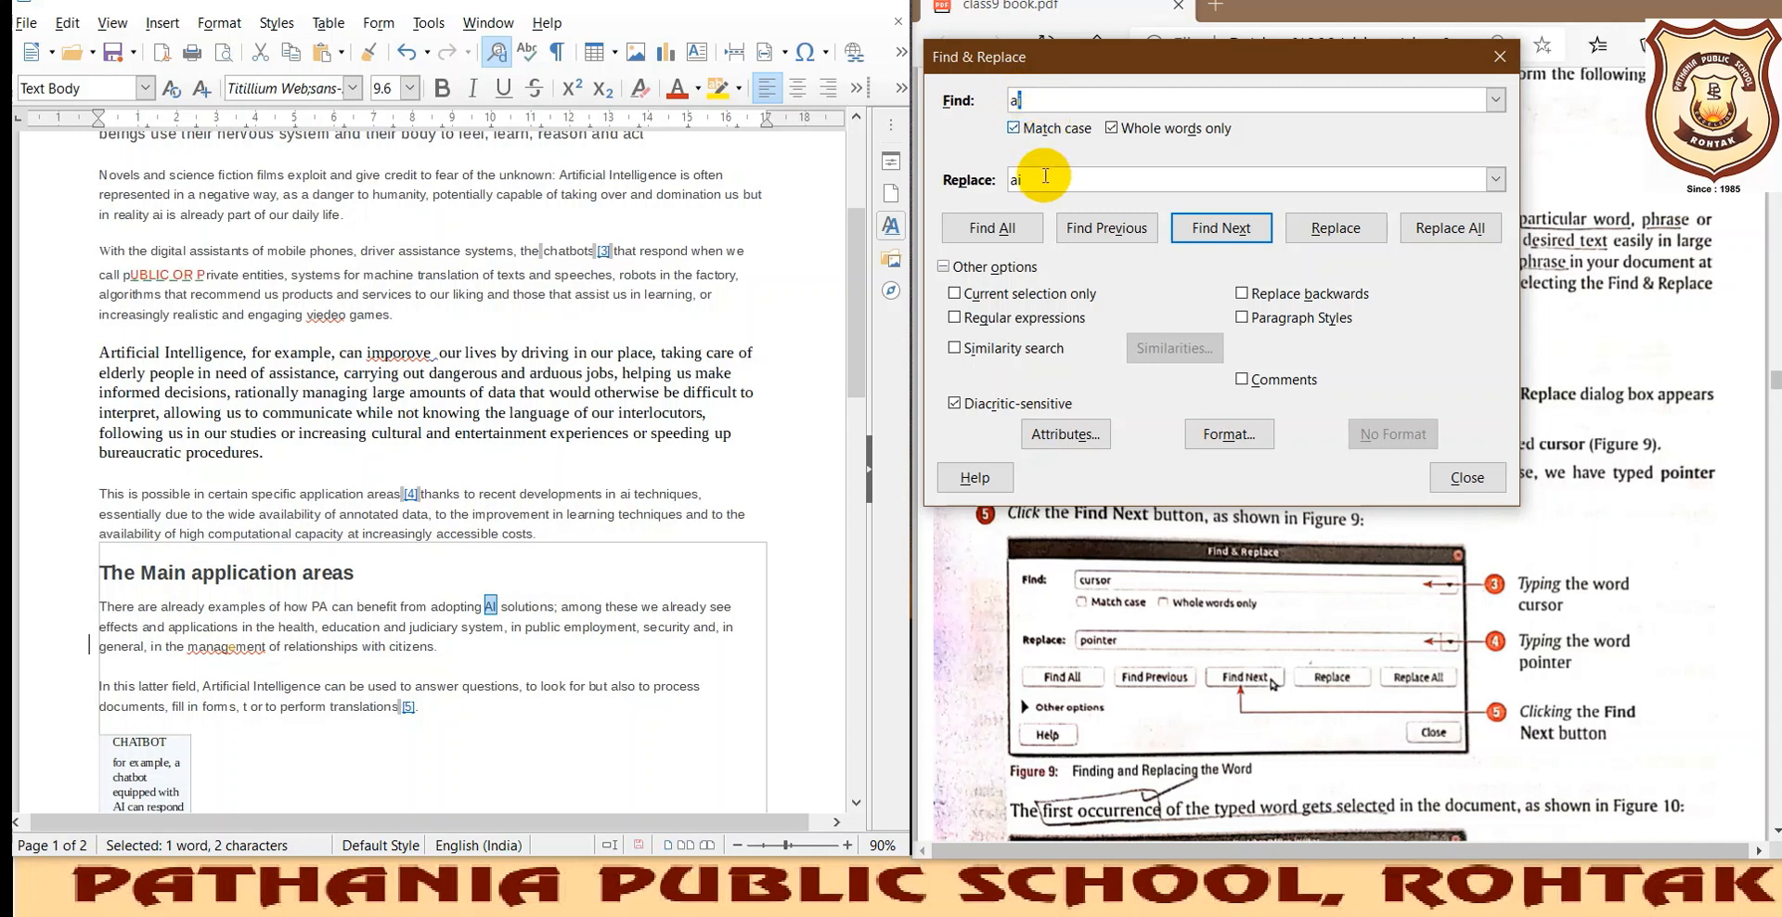
double_click(1025, 178)
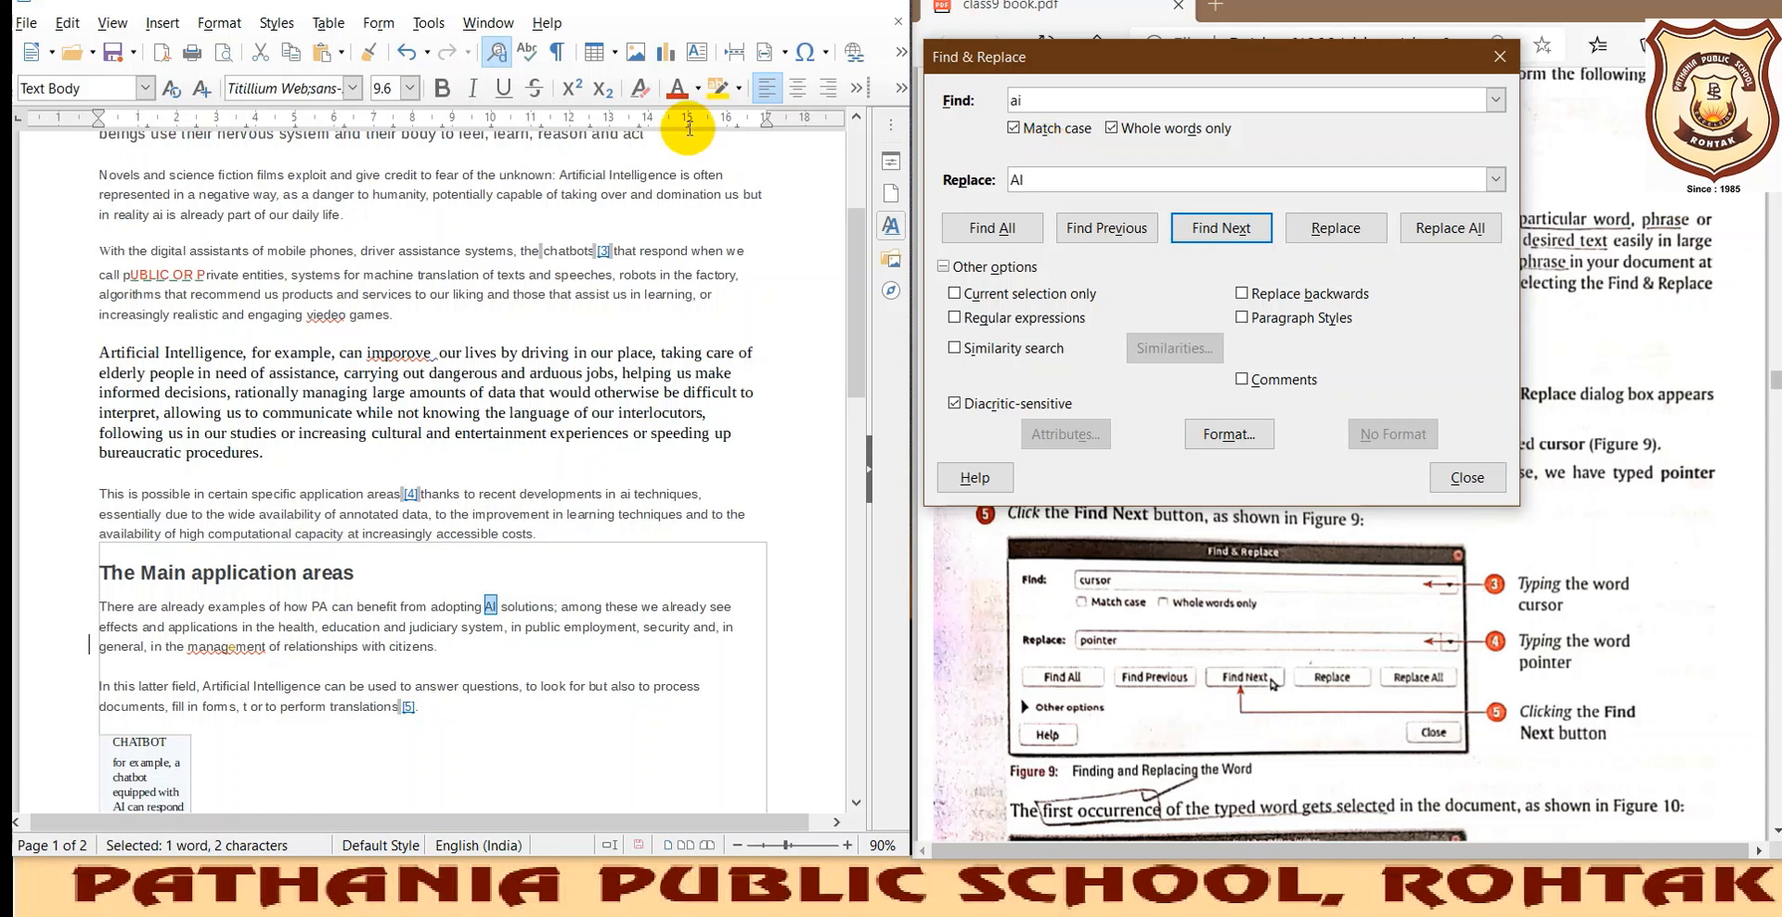
left_click(1004, 232)
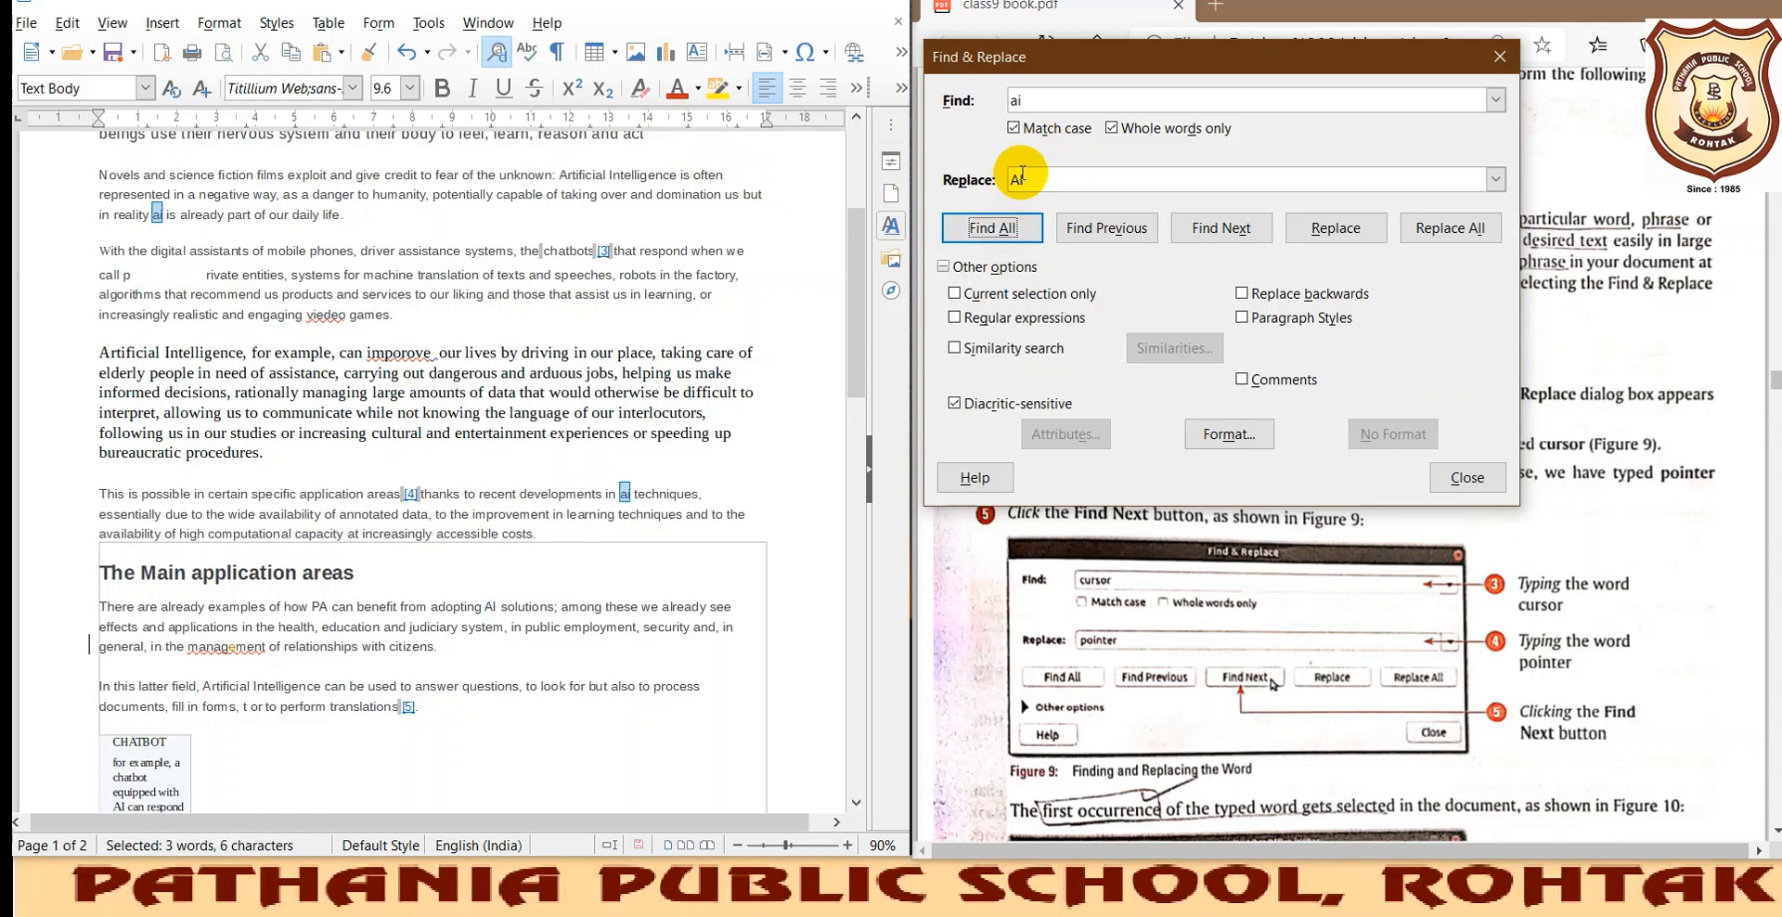
left_click(1438, 230)
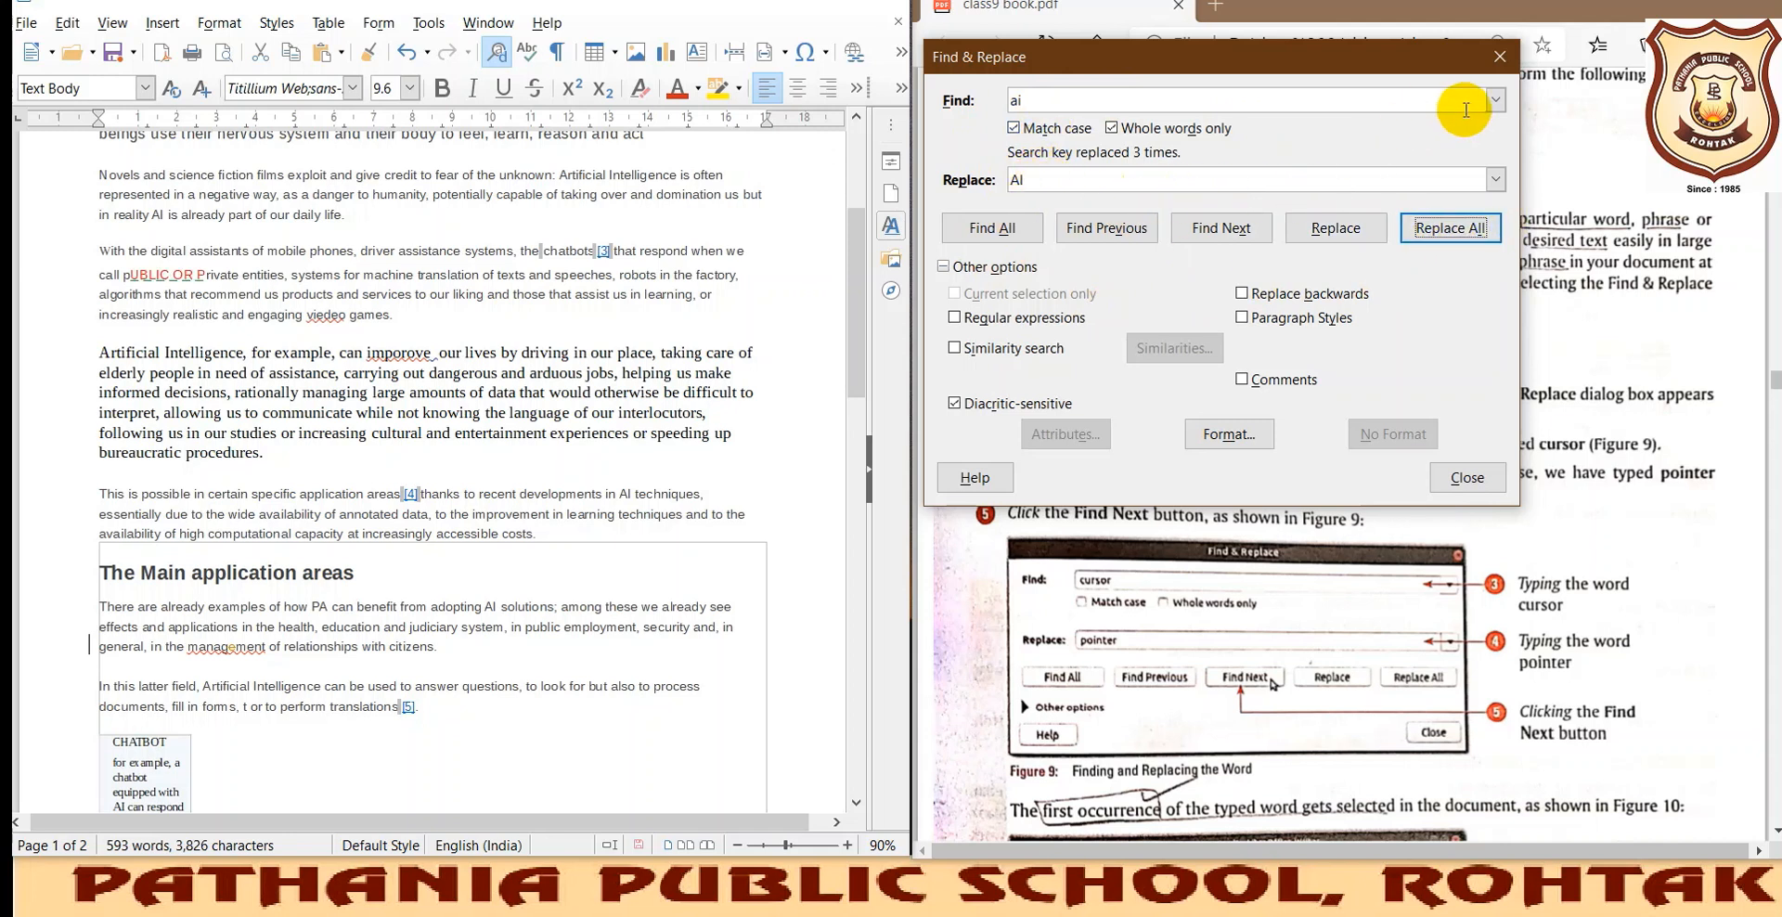
left_click(1501, 58)
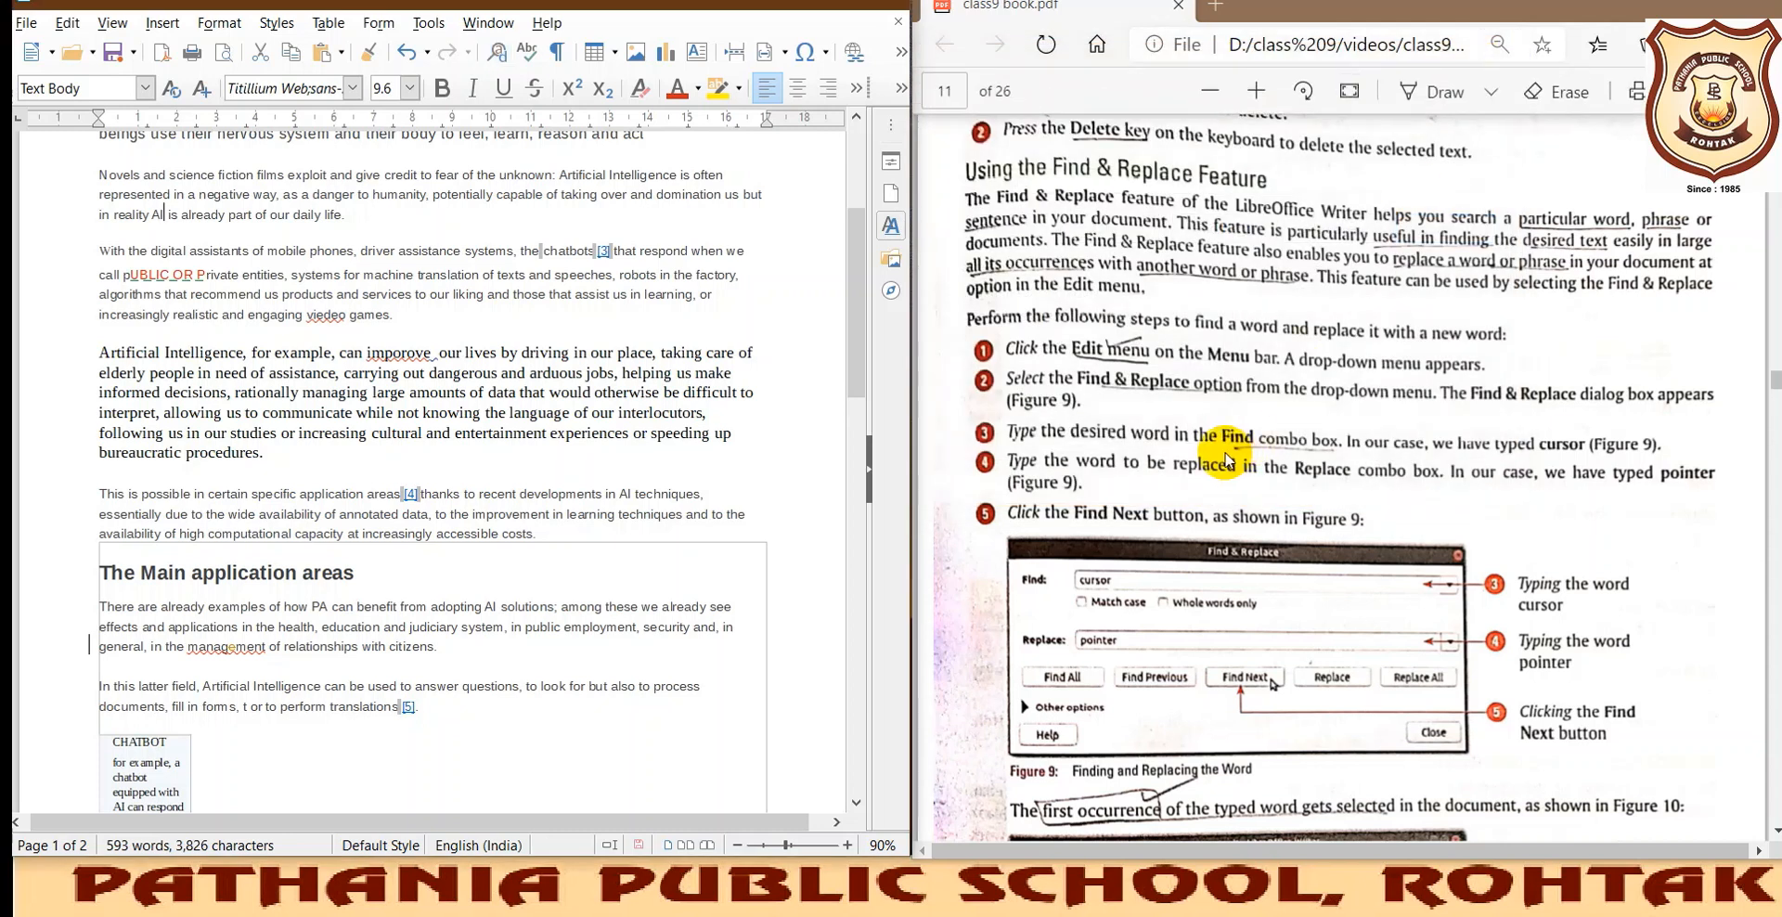
Consult the textbook's section on page numbers and try inserting a page number after "AI" in the science fiction paragraph, deleting it again.
scroll(1228, 459, "down", 5)
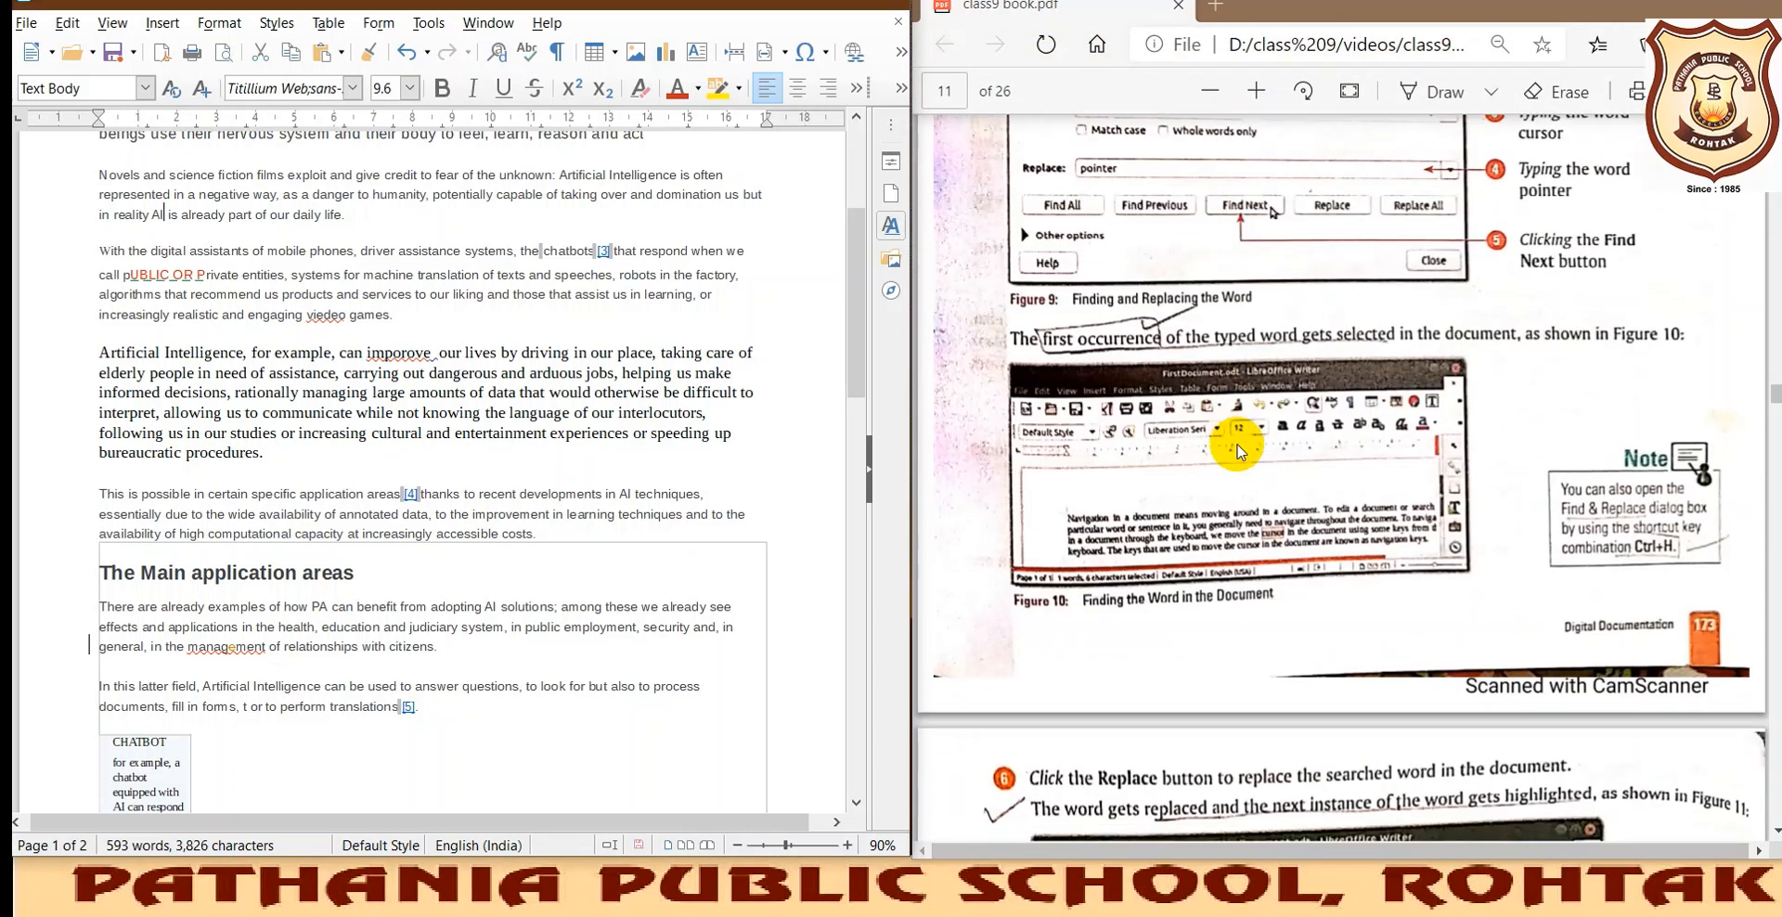
scroll(1237, 450, "down", 10)
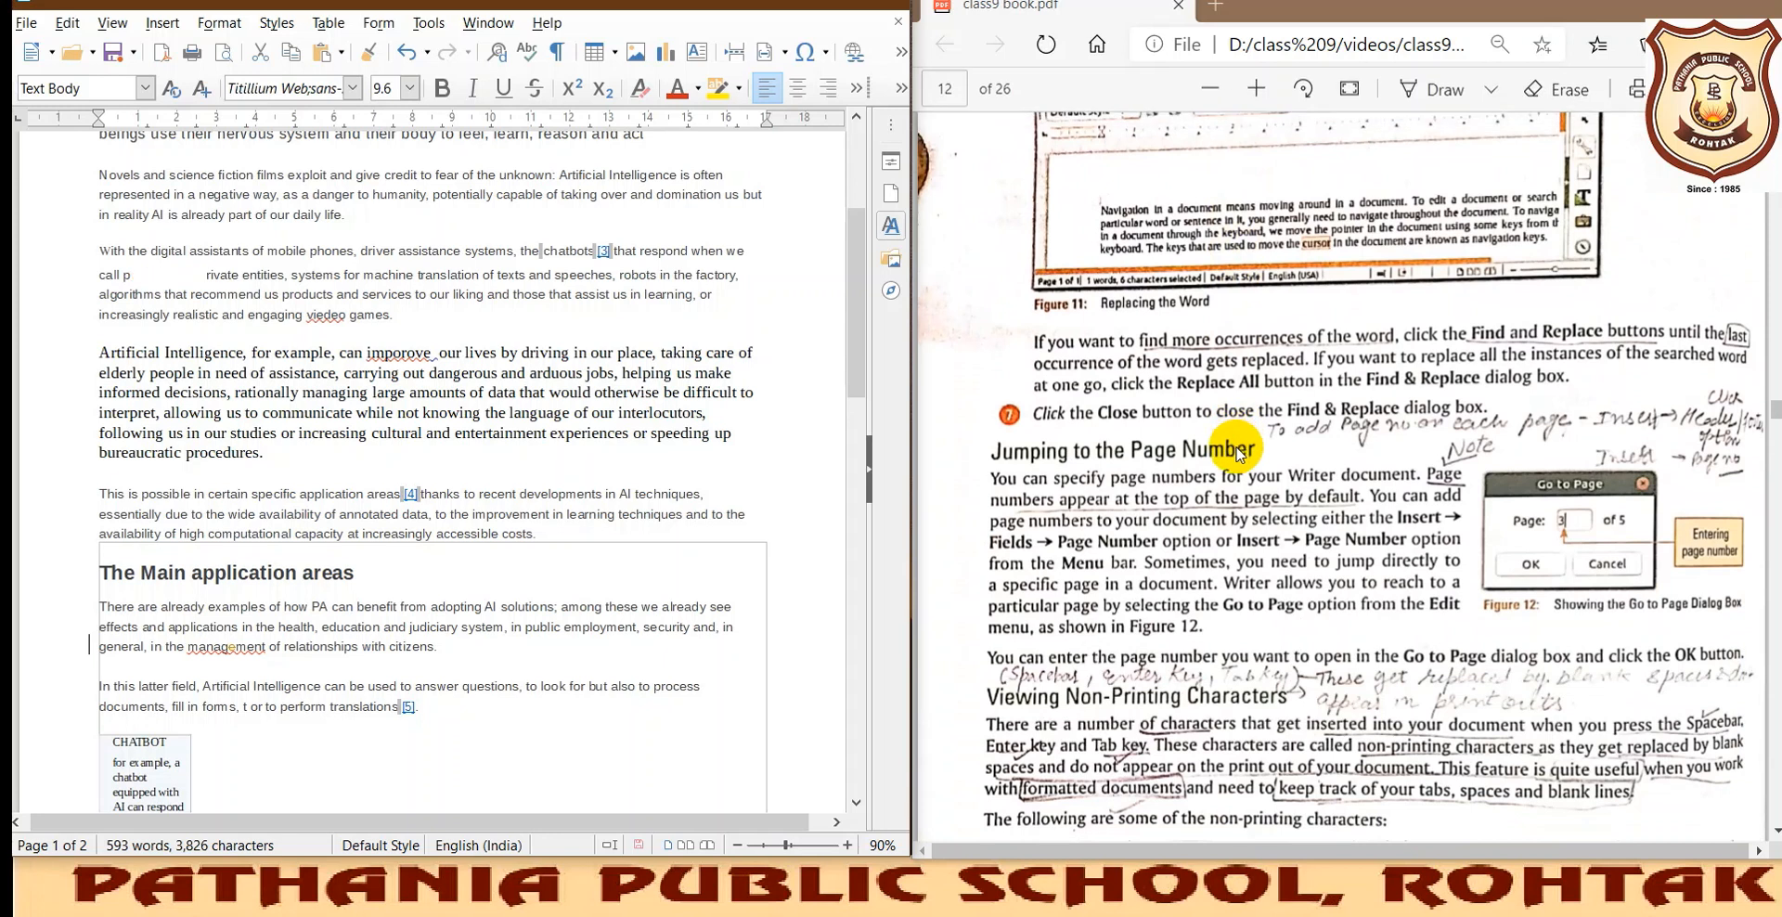
scroll(1237, 450, "down", 1)
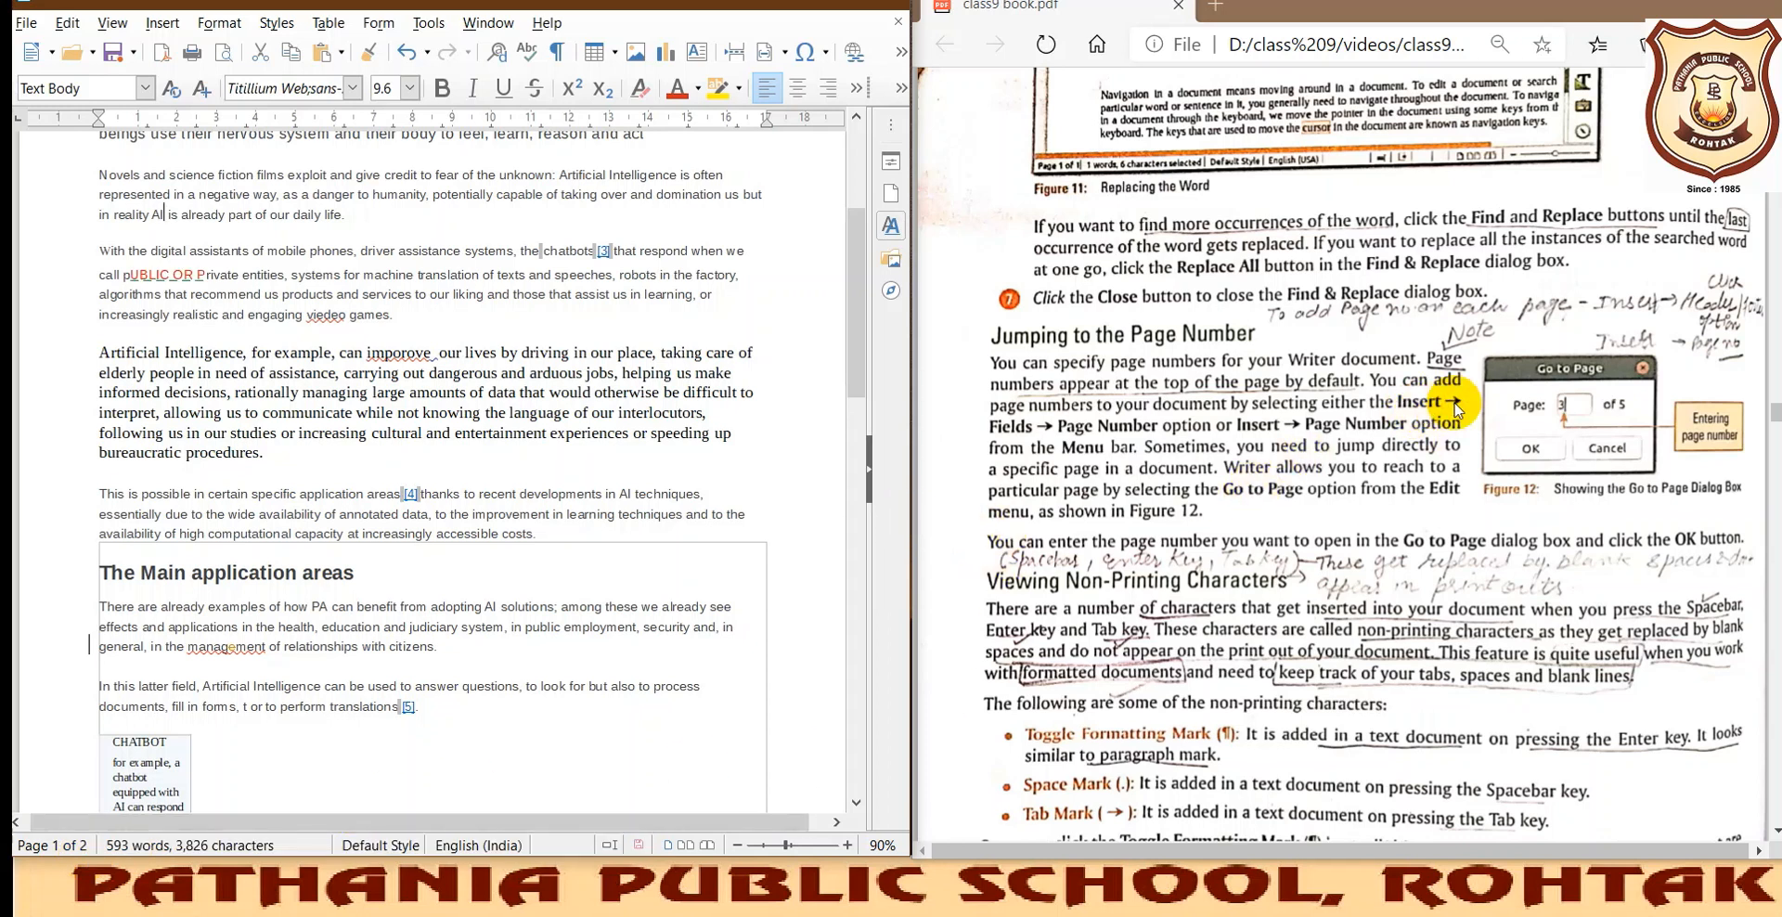
left_click(160, 29)
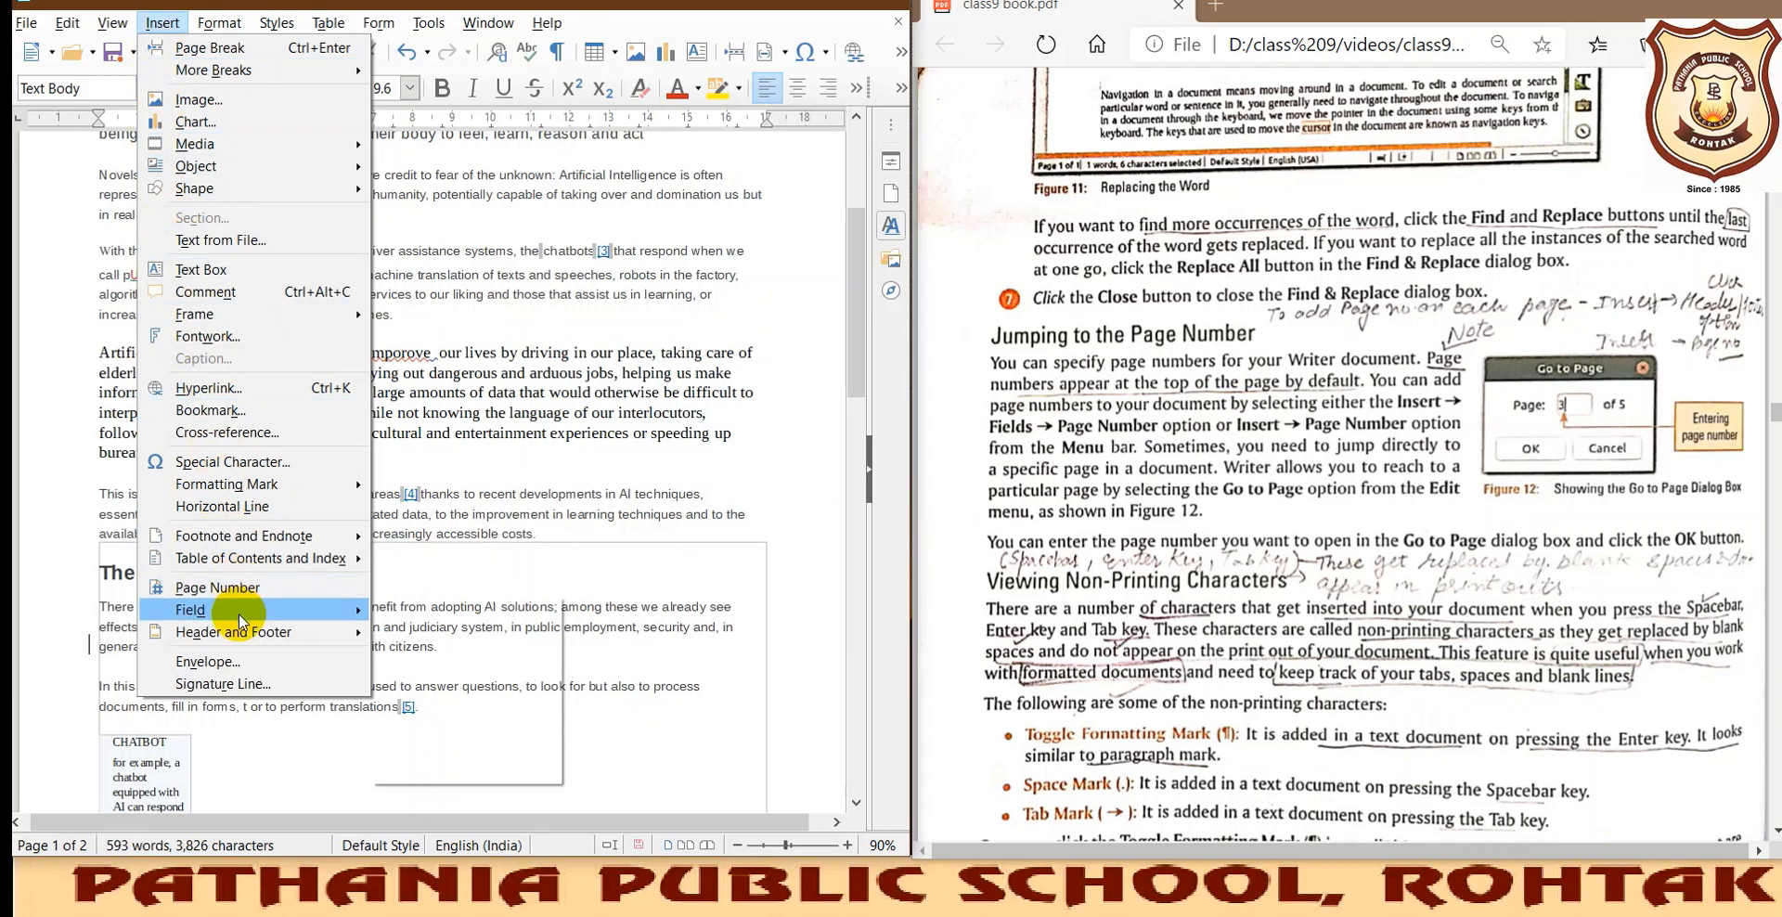
mouse_move(239, 620)
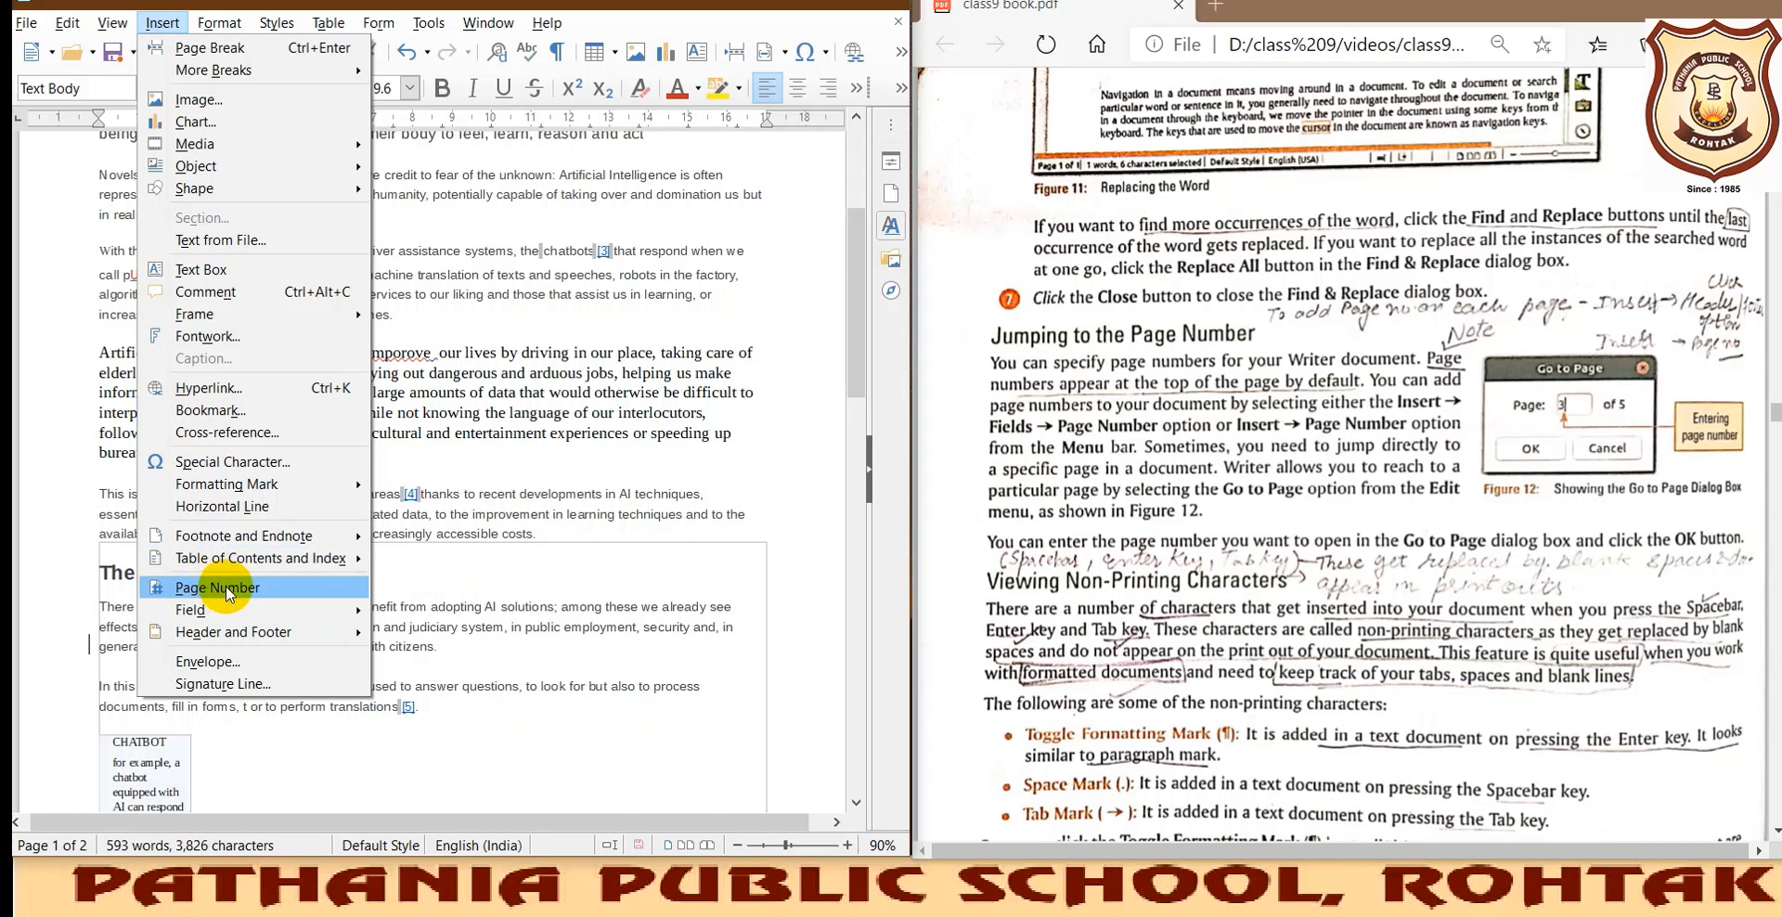
left_click(226, 586)
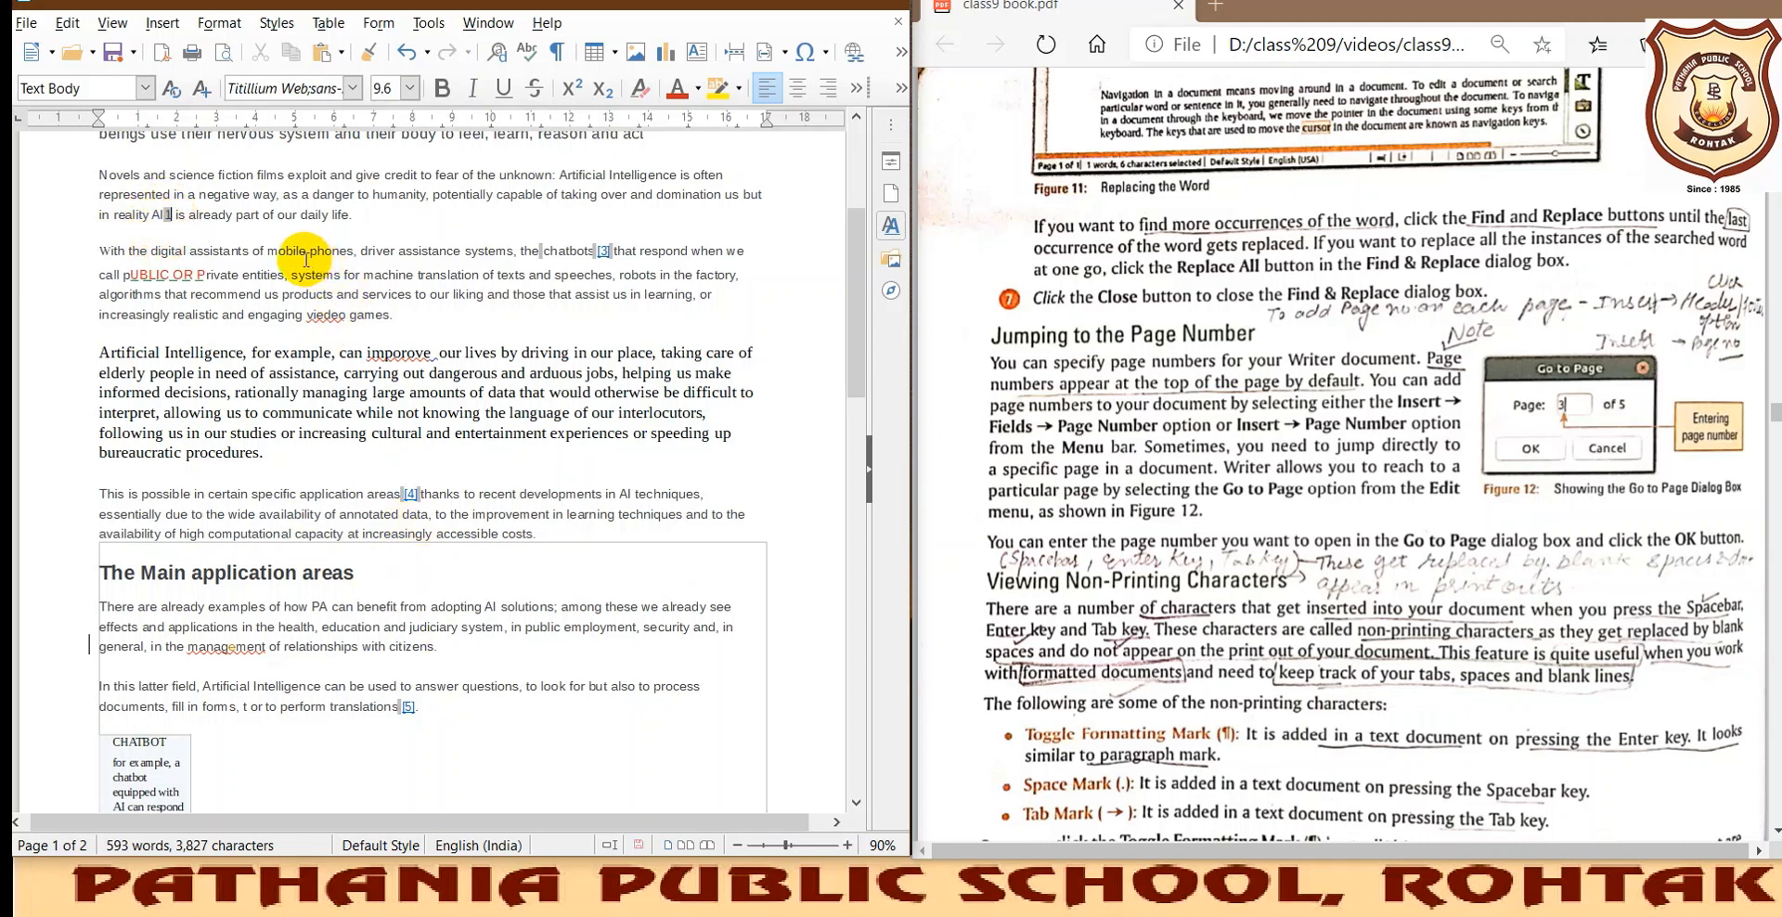
key("BackSpace")
Insert a page number directly before "Chapter 2" in the document's title heading.
scroll(246, 260, "up", 4)
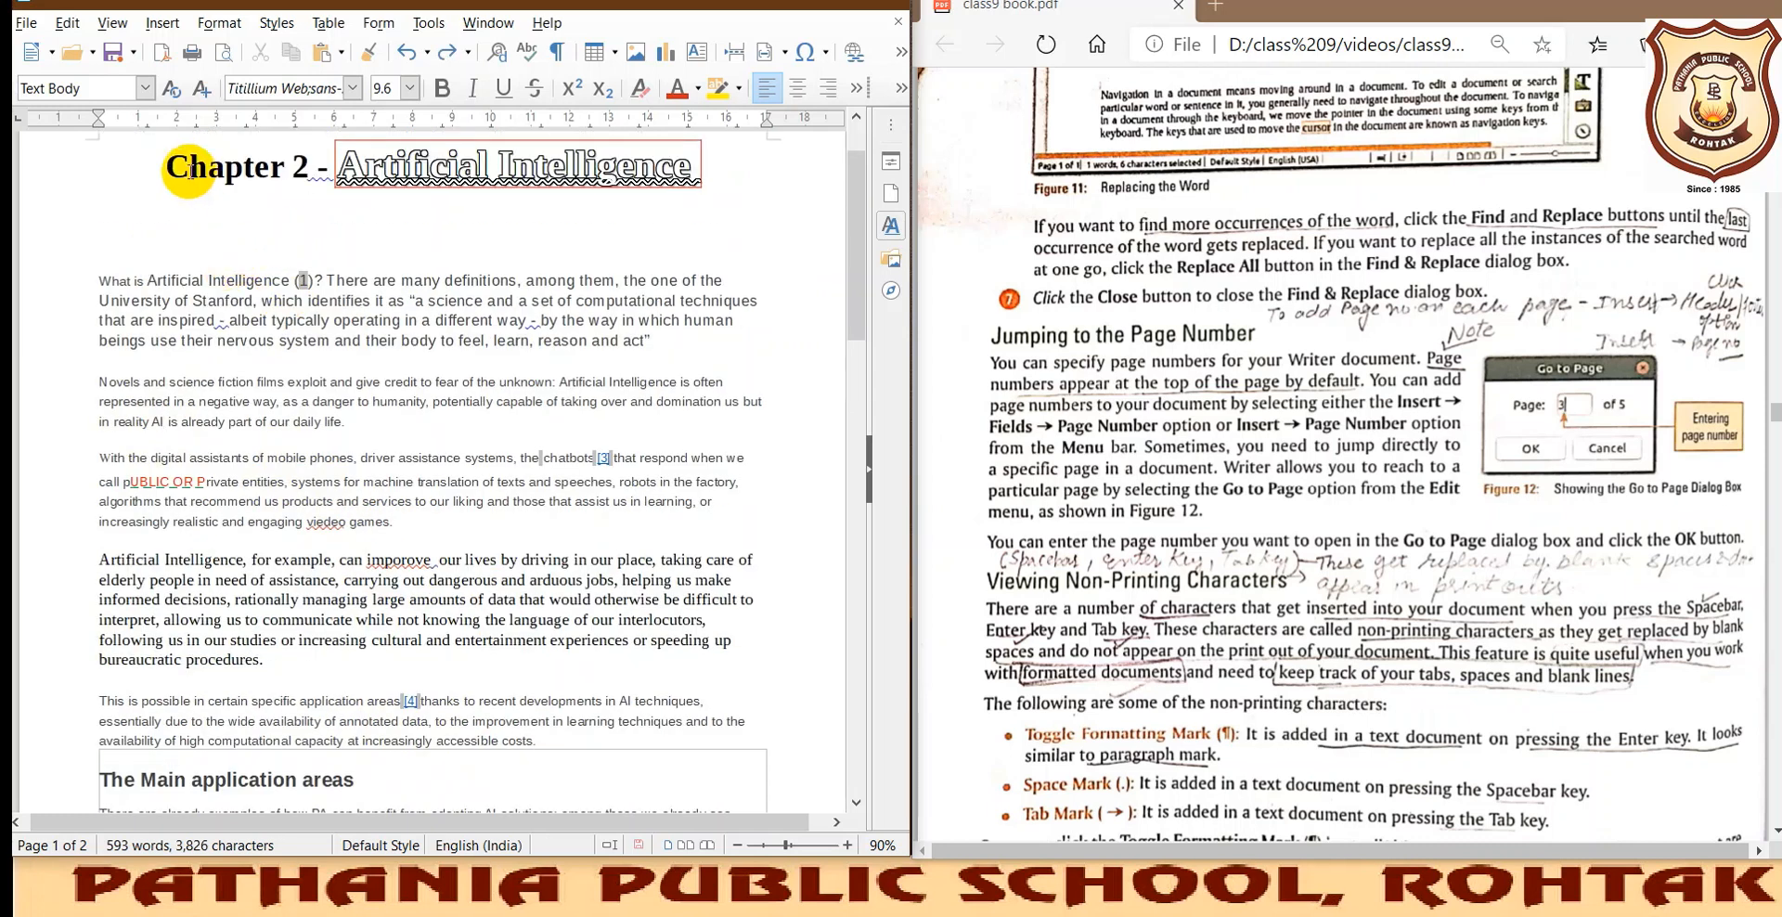
left_click(164, 161)
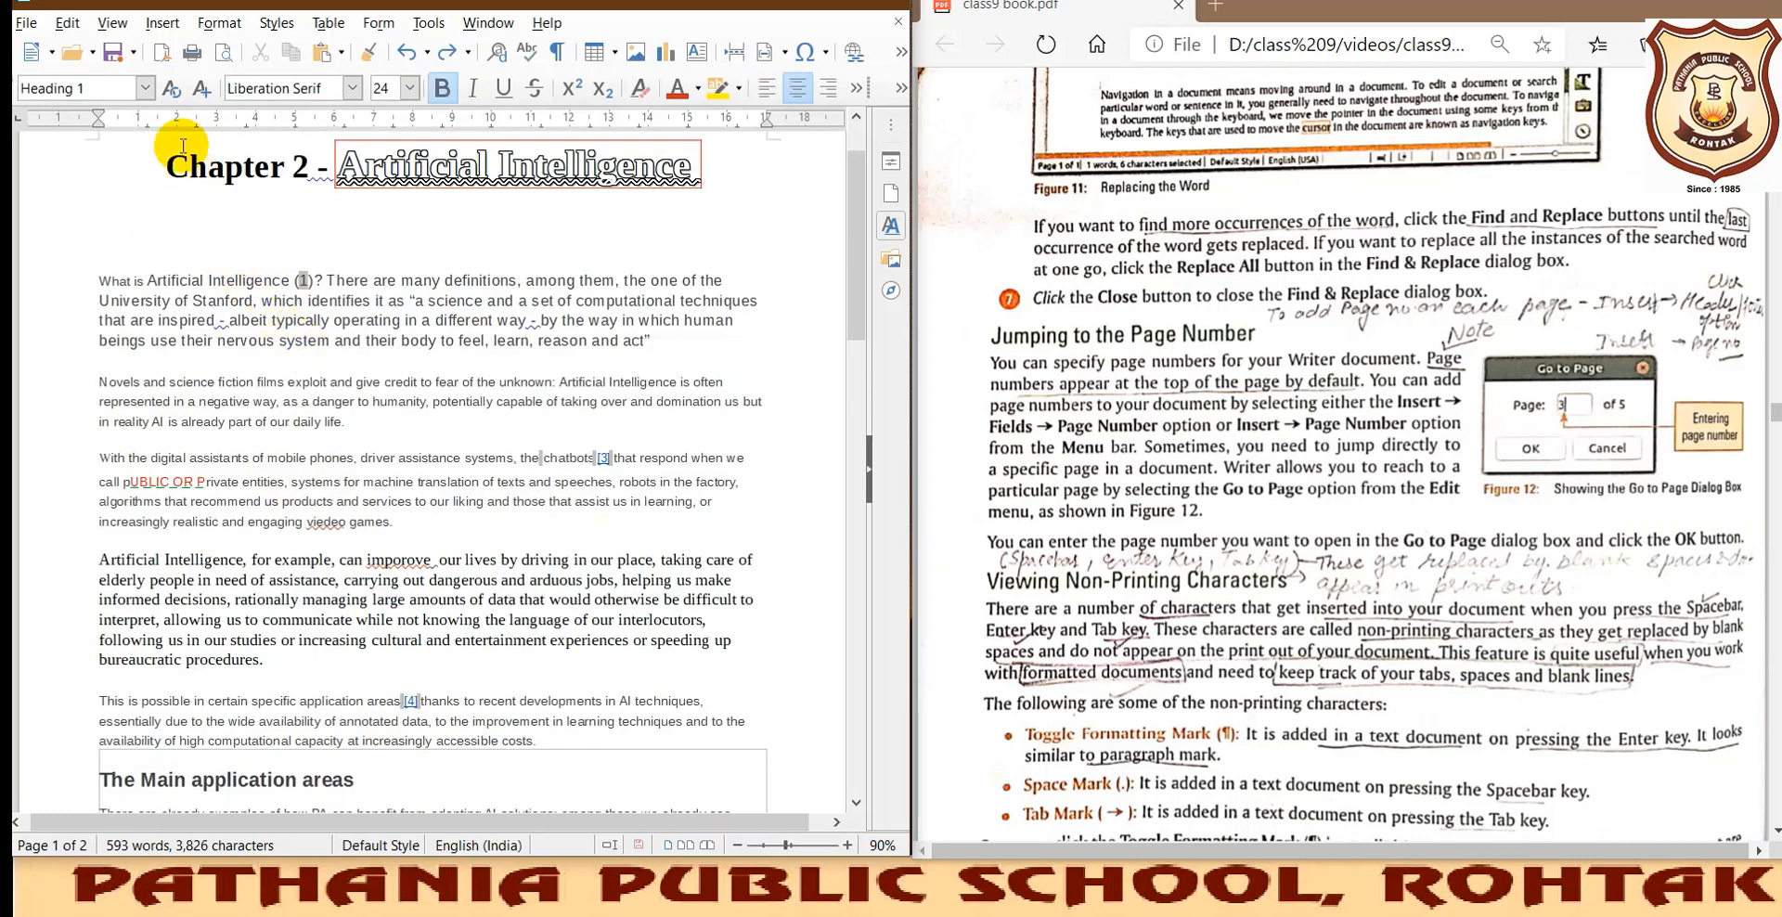
left_click(163, 22)
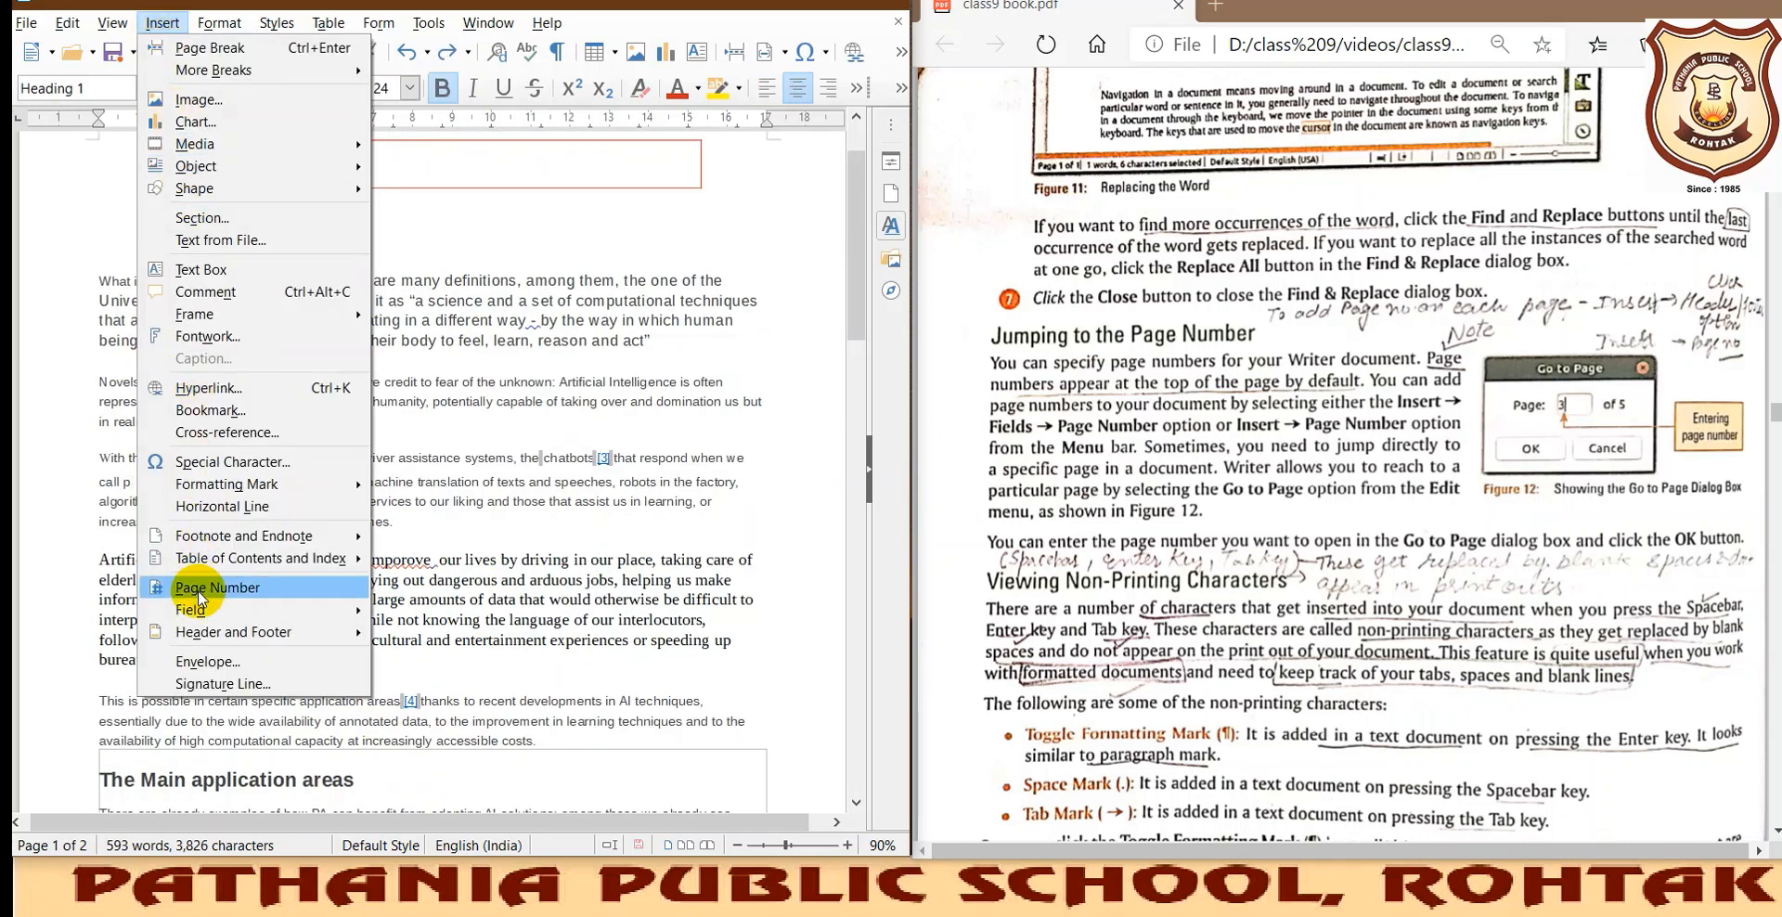
left_click(218, 588)
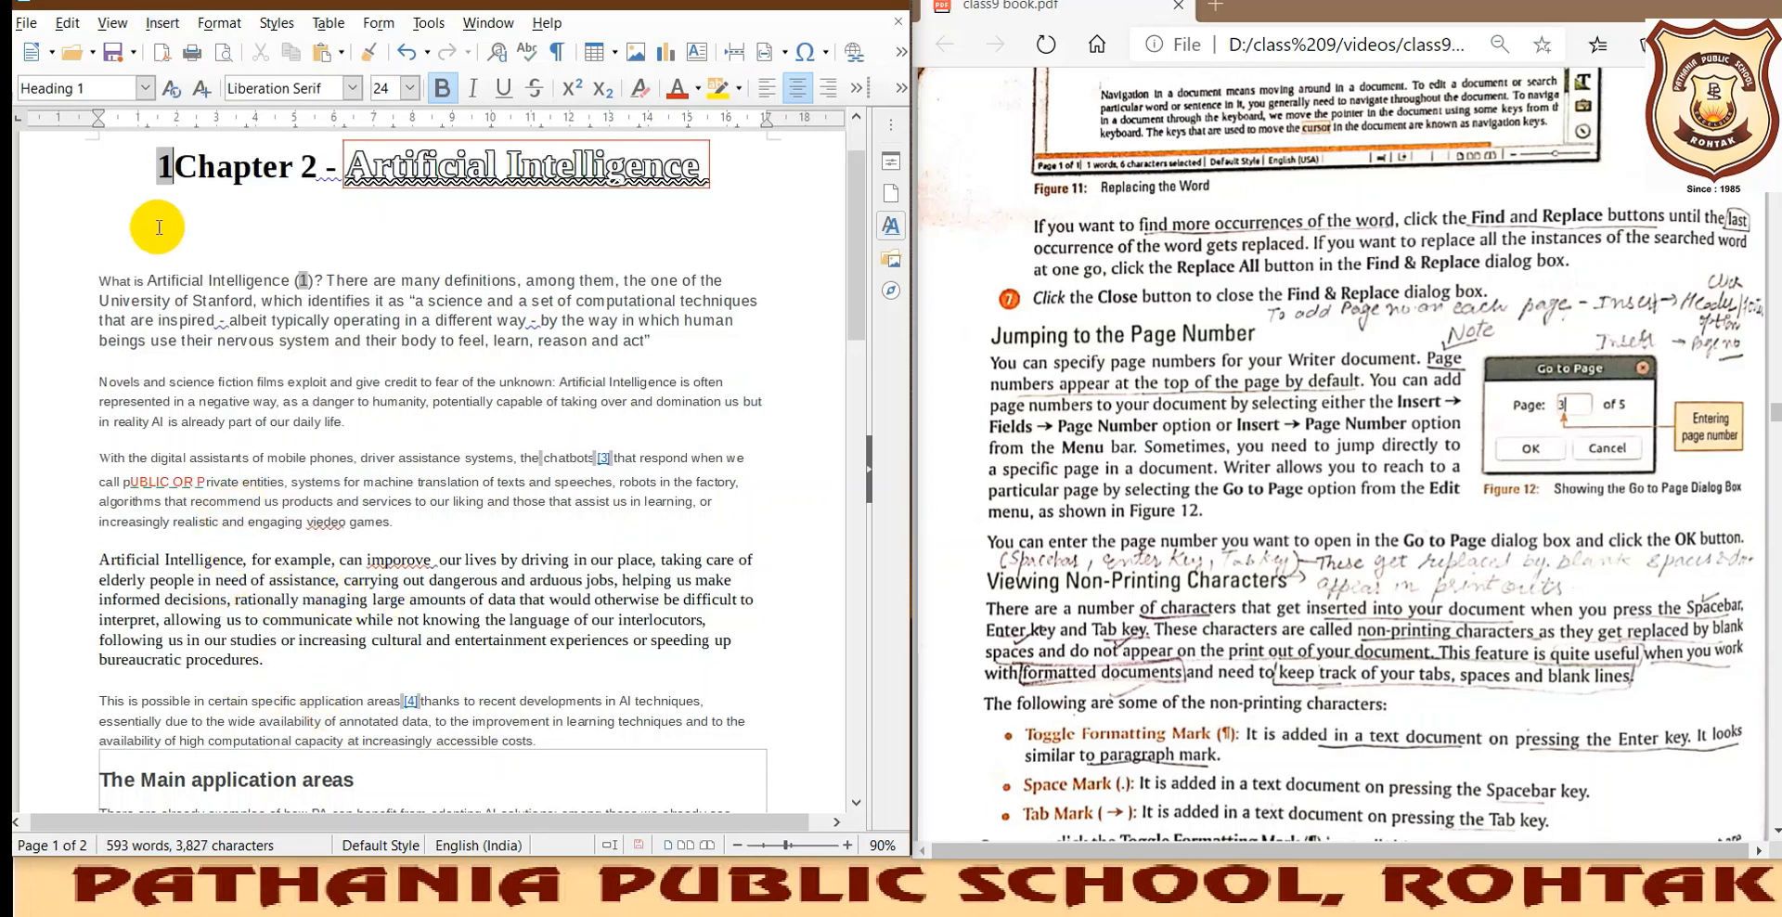
Insert a page number at the beginning of the paragraph starting with "Artificial Intelligence, for example".
scroll(65, 594, "down", 1)
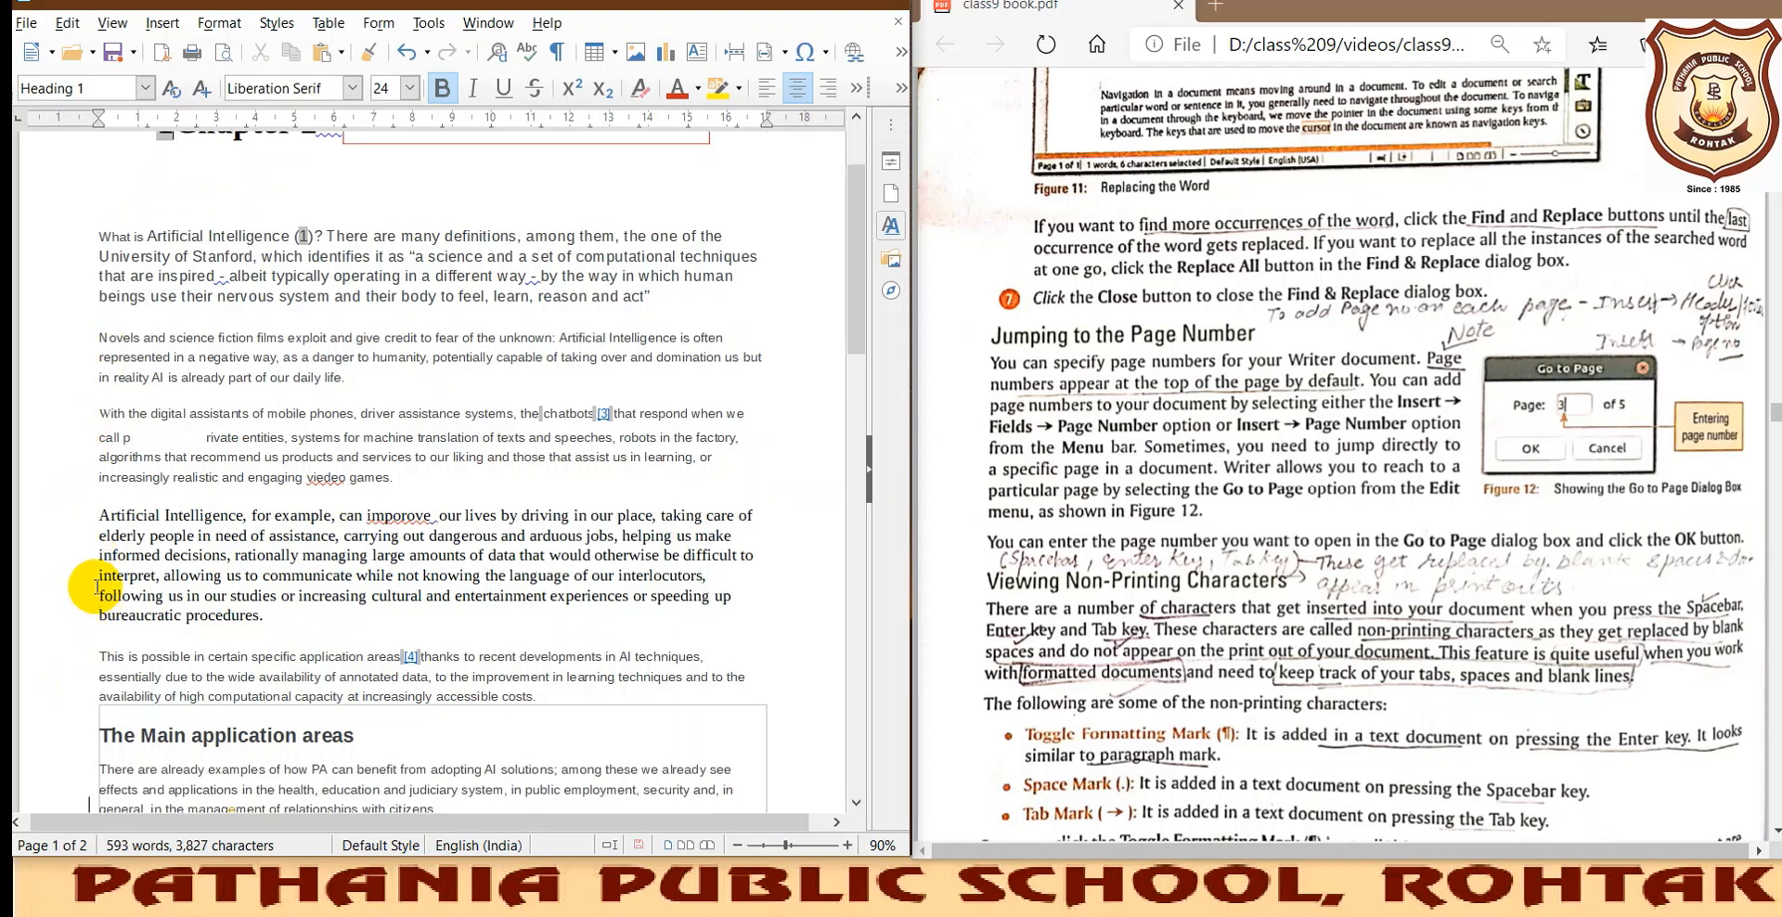
left_click(105, 515)
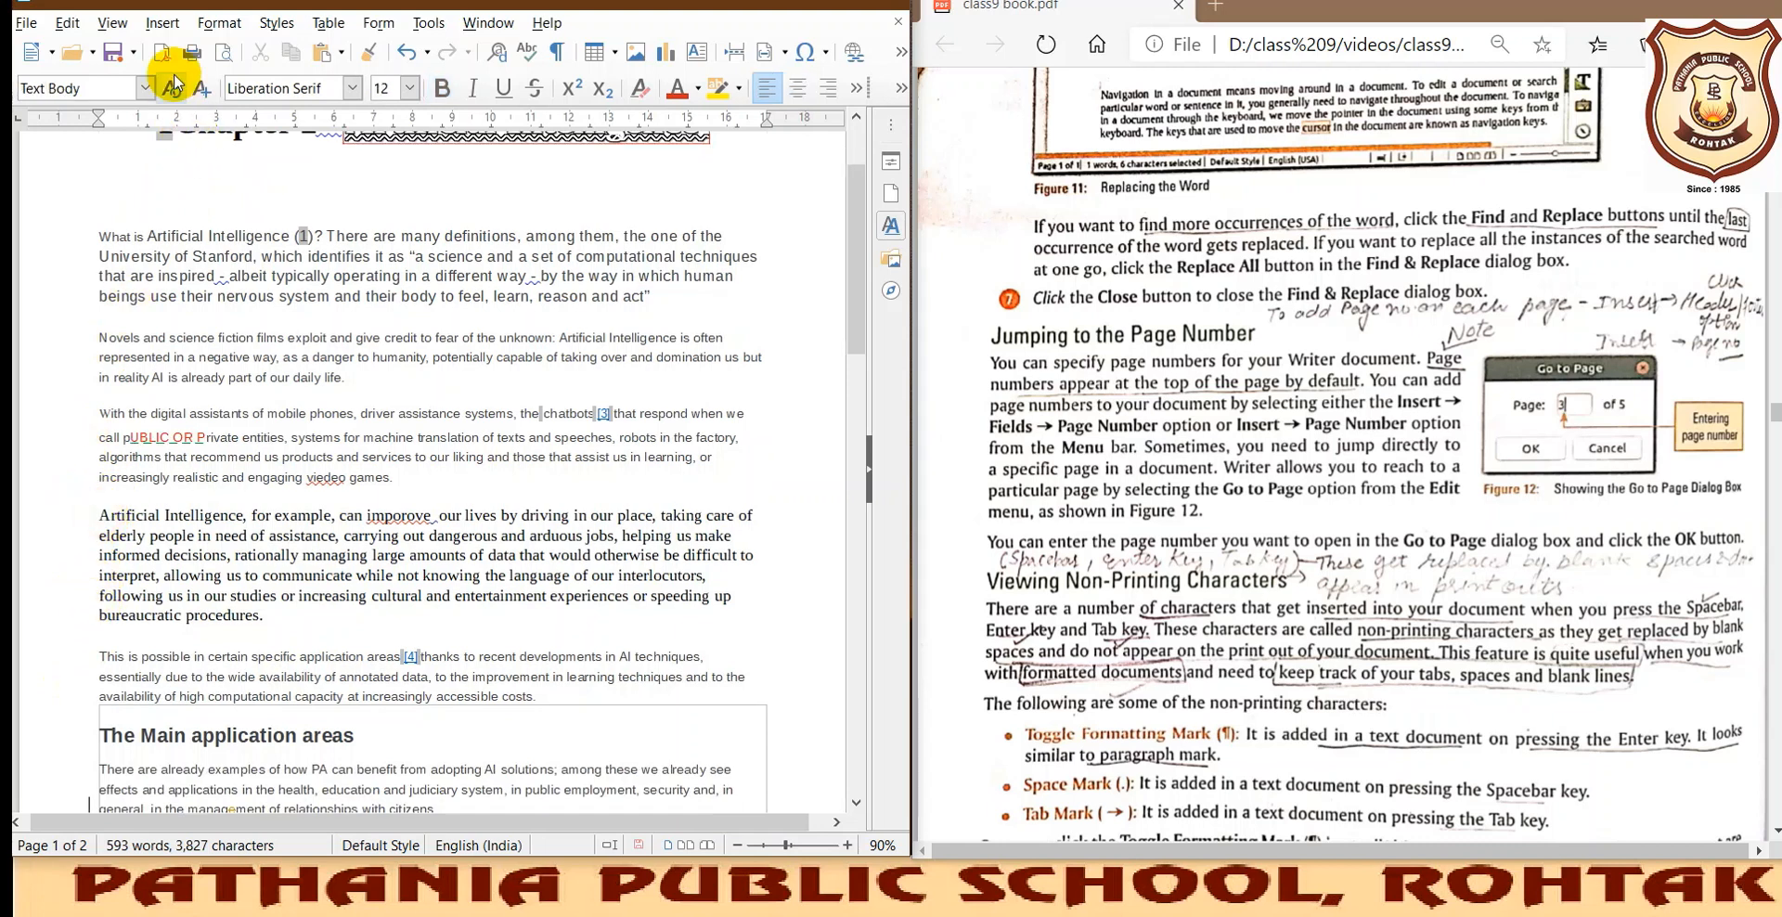
left_click(167, 27)
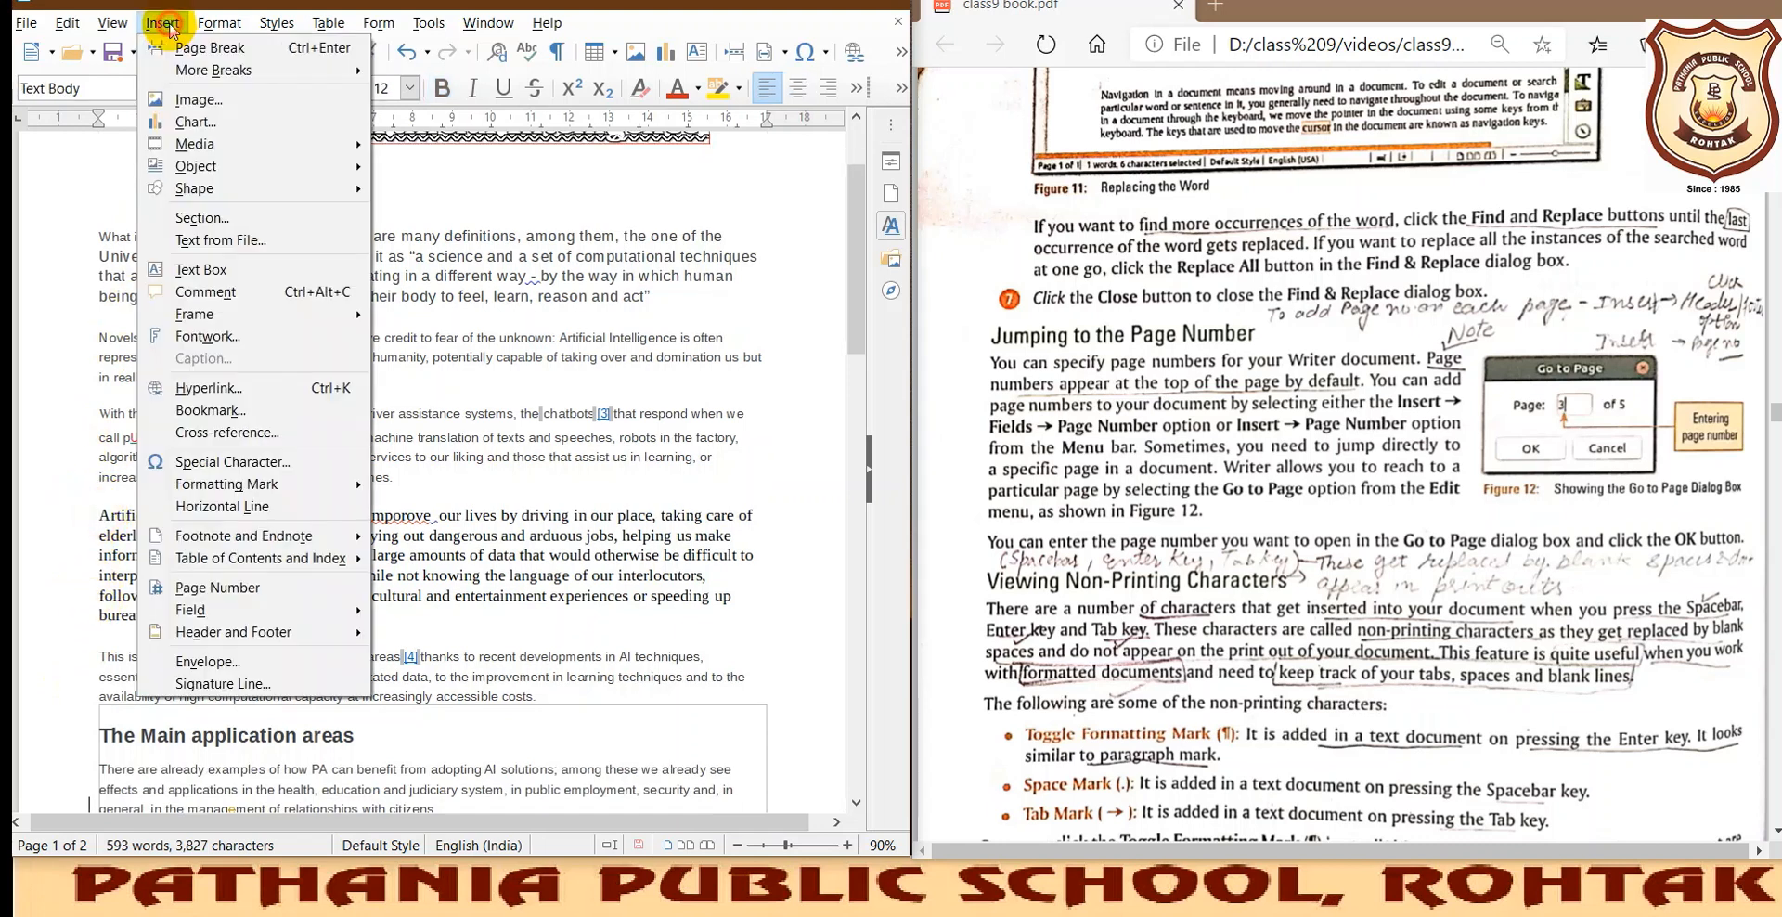
left_click(195, 590)
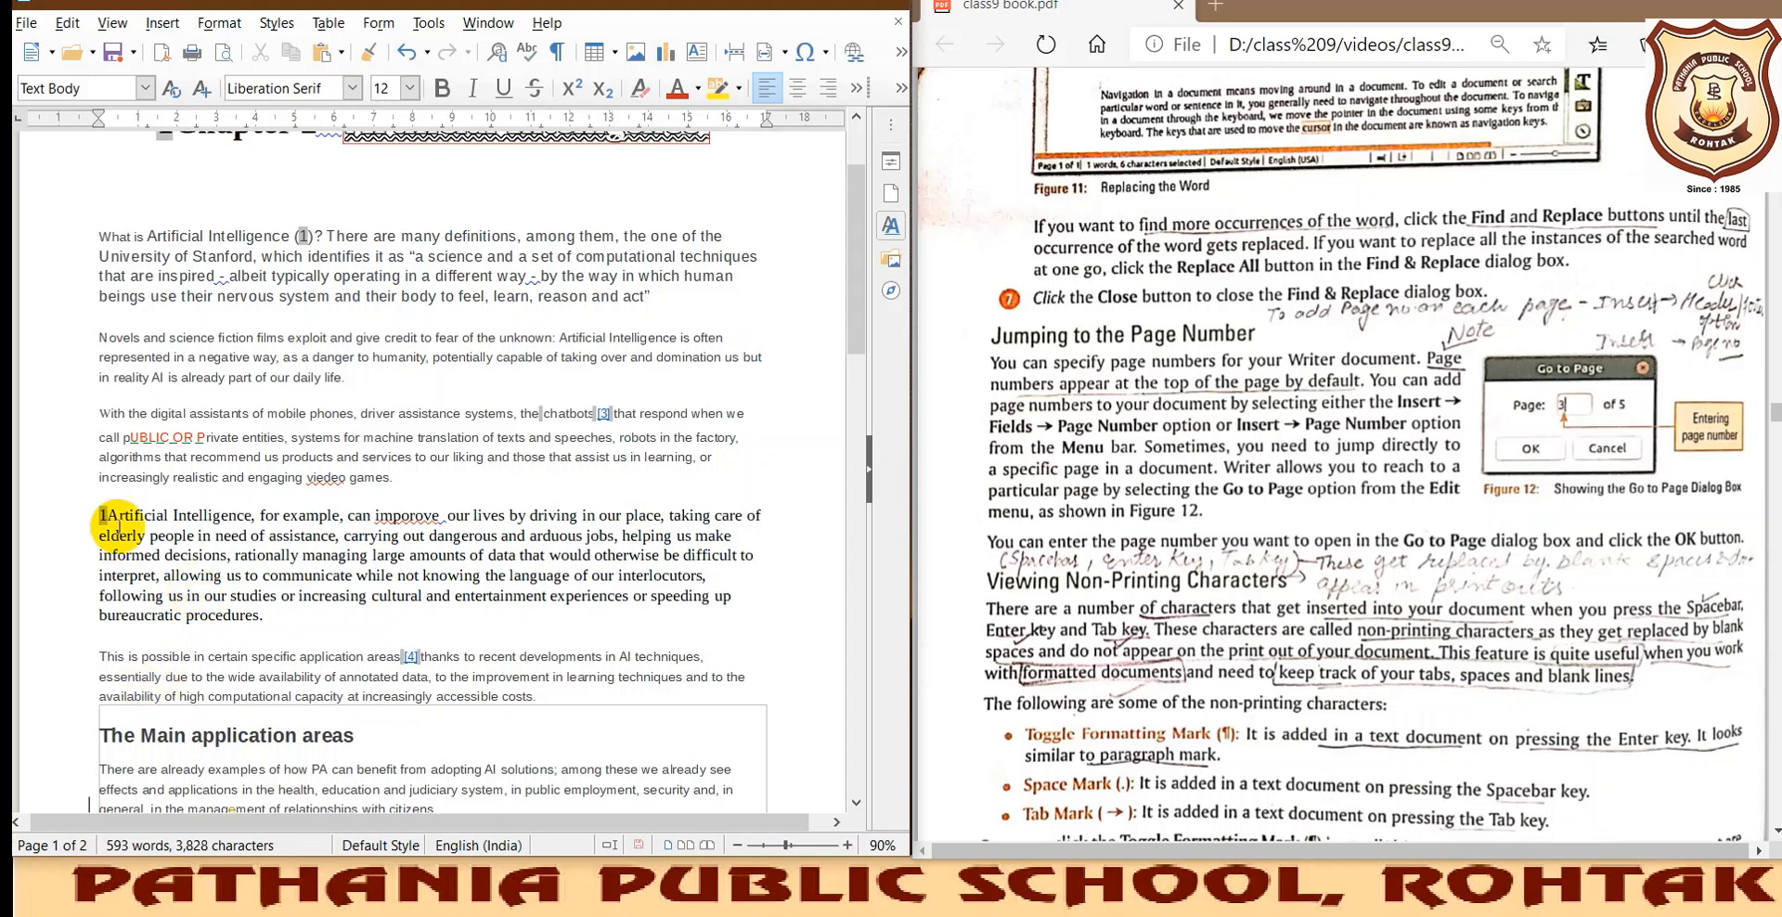
Insert a page number at the beginning of the page 2 paragraph starting with "In this way, public officials".
scroll(118, 519, "down", 15)
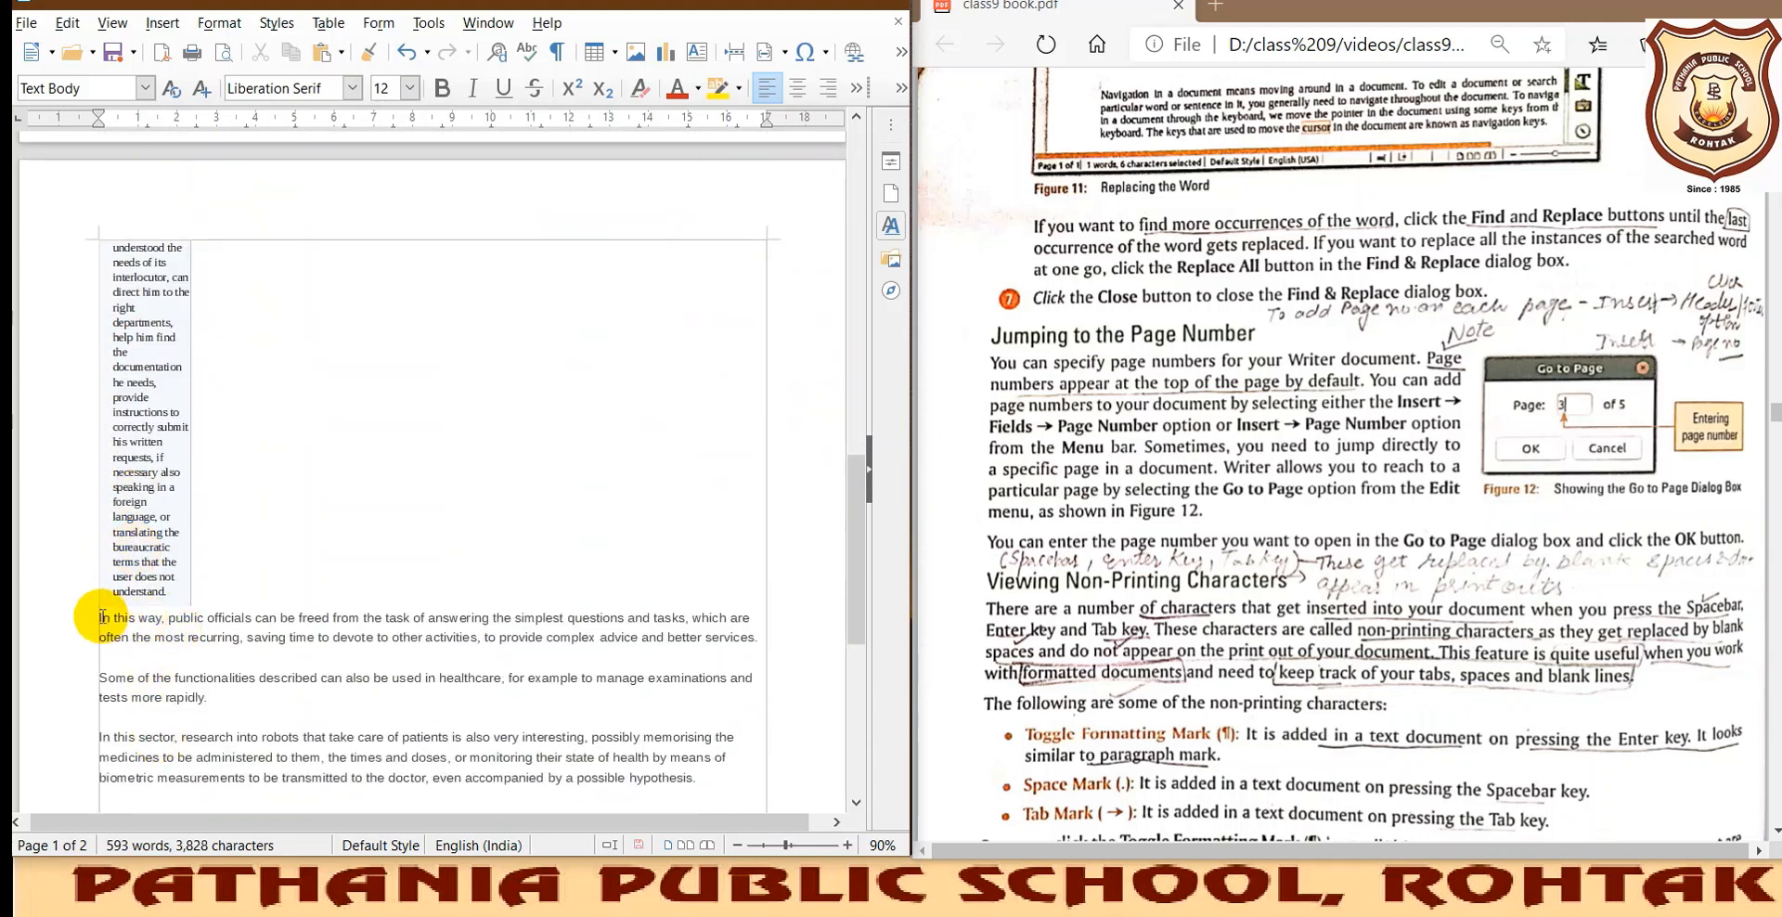
left_click(119, 671)
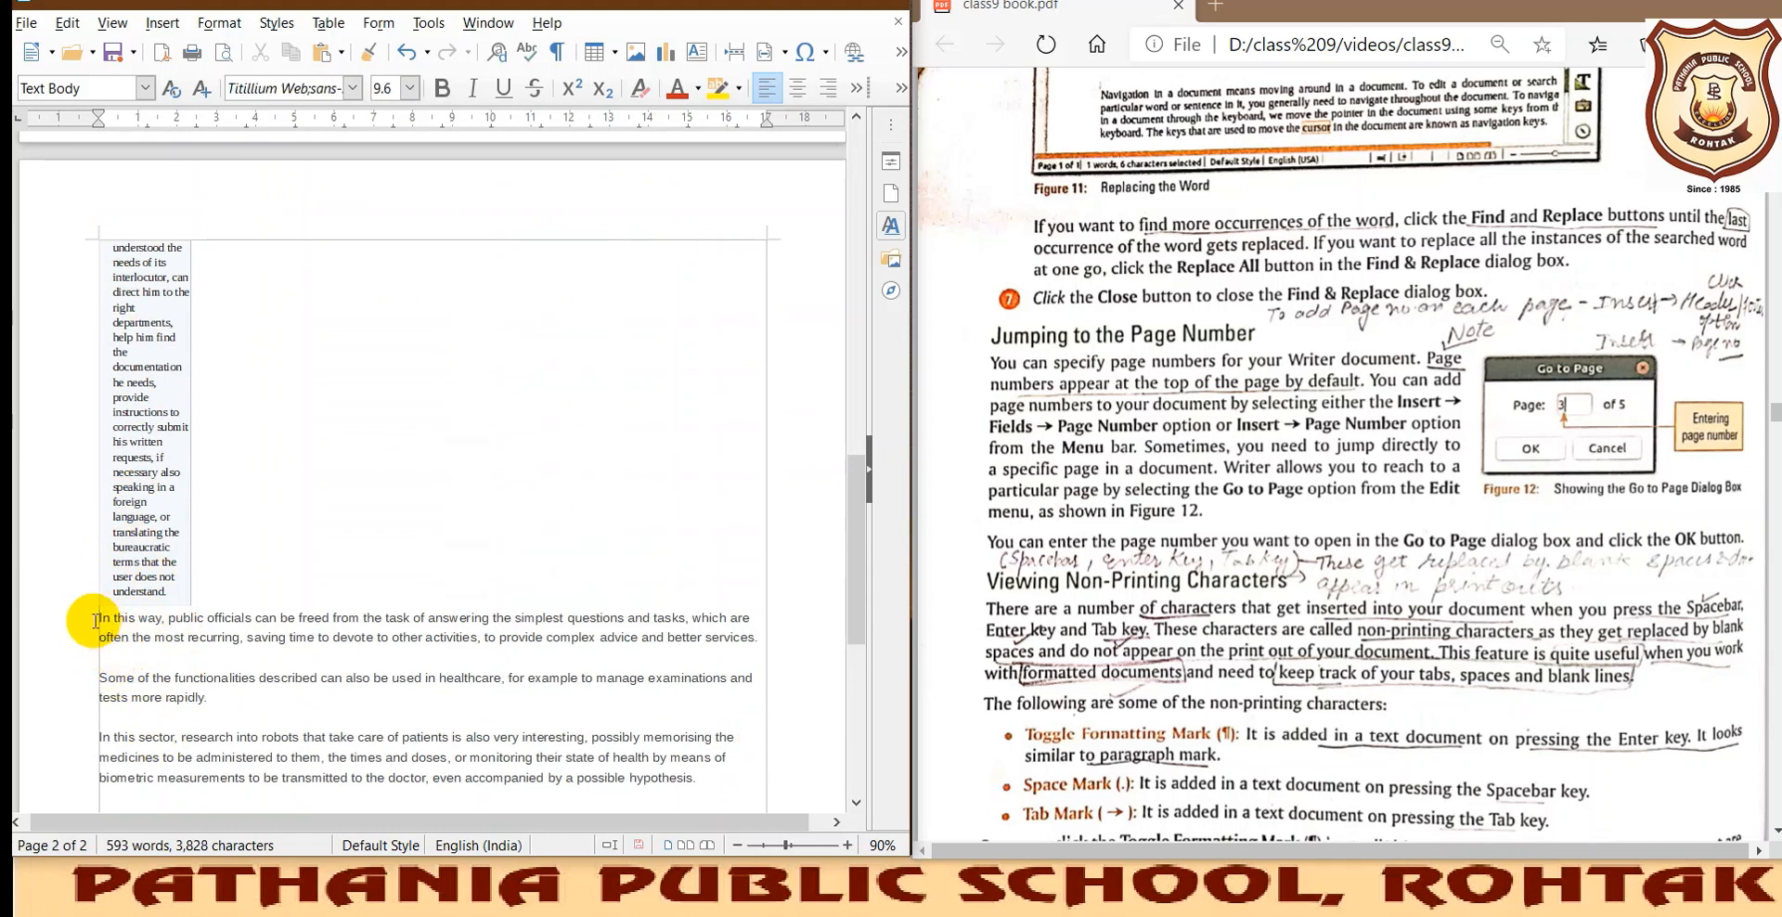
left_click(162, 22)
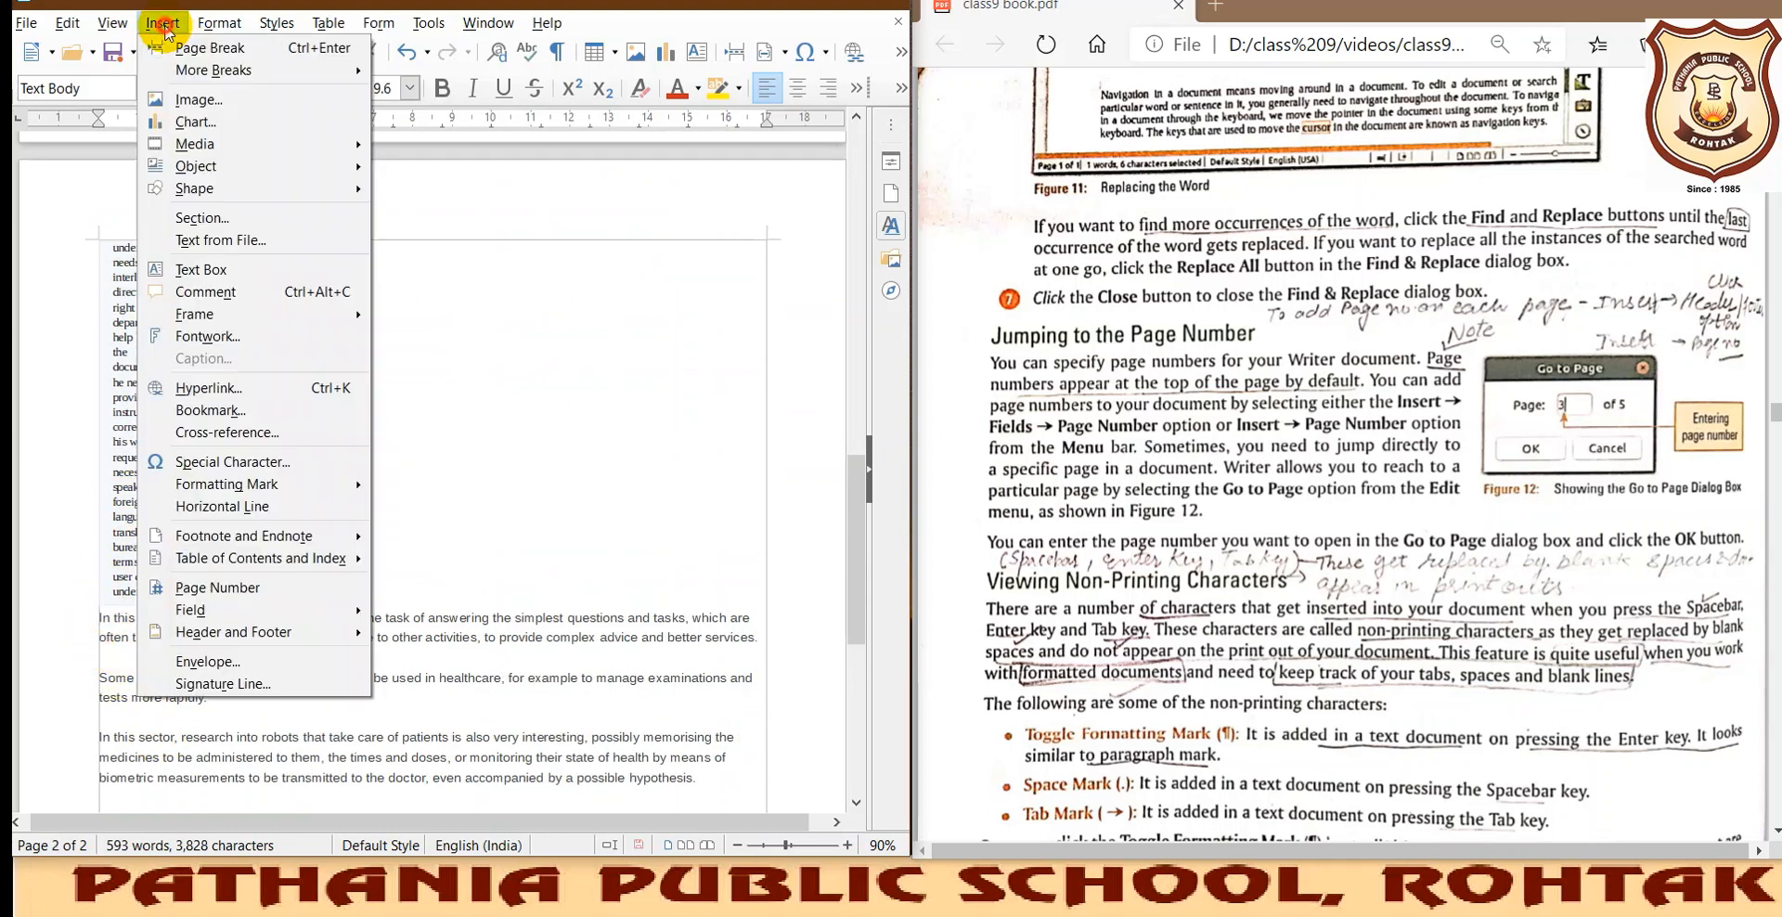
left_click(215, 586)
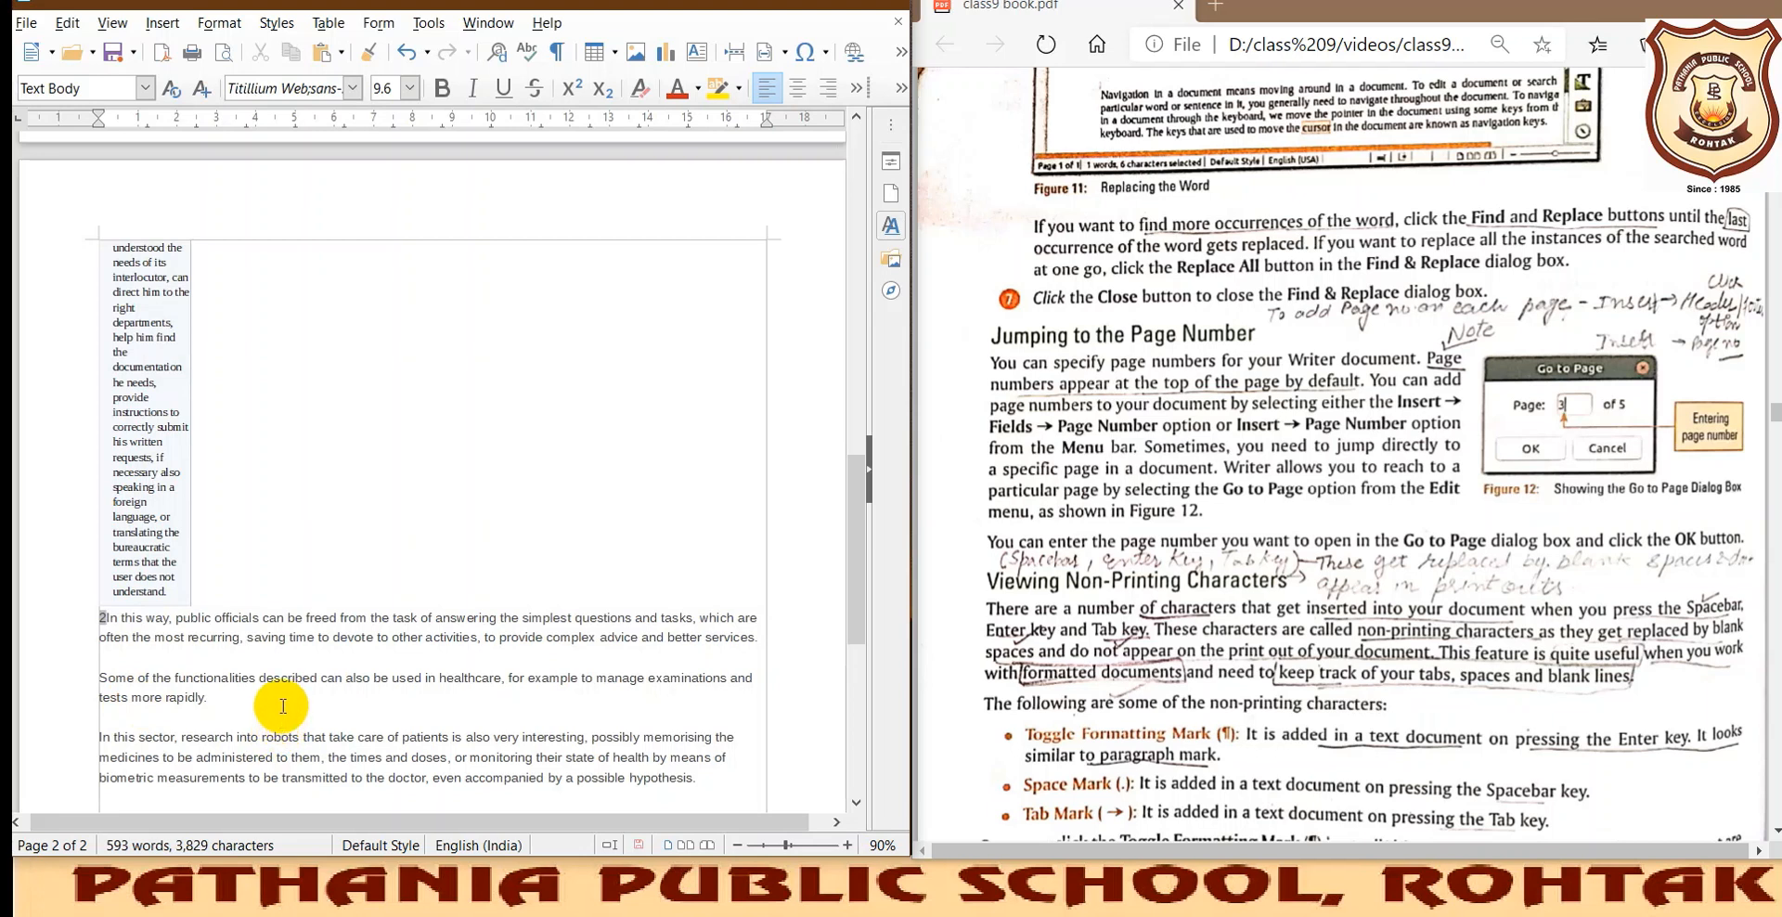
Insert a second page number as a field at the same spot before "In this way, public officials".
scroll(285, 701, "up", 12)
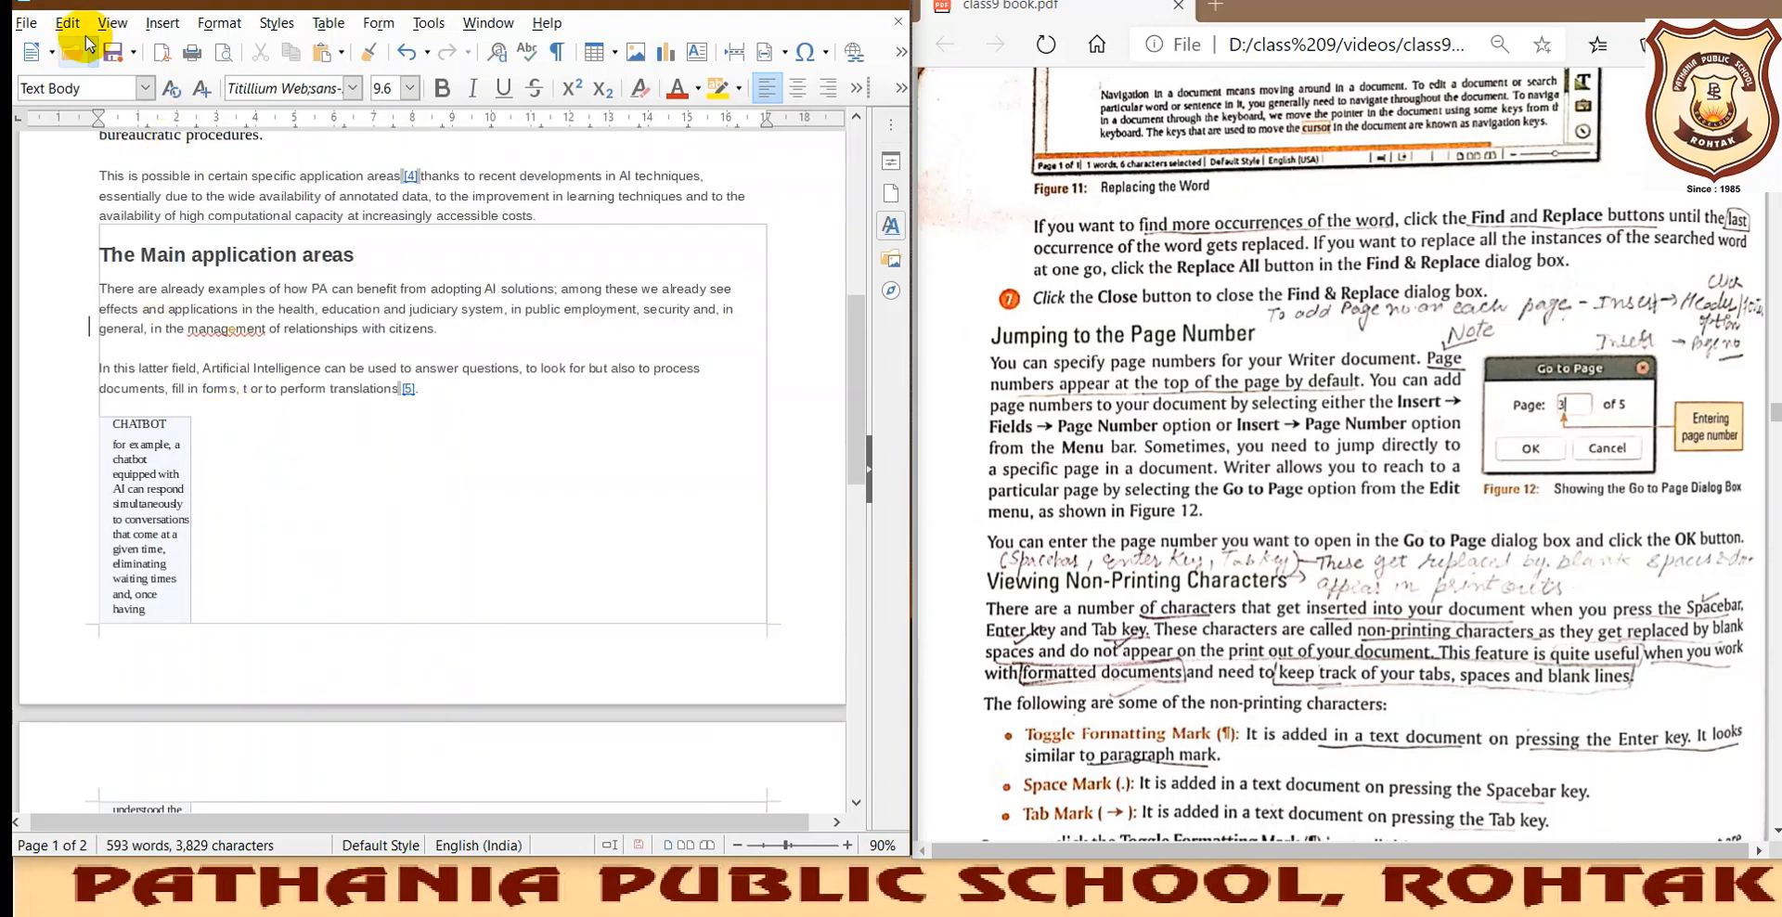
left_click(147, 24)
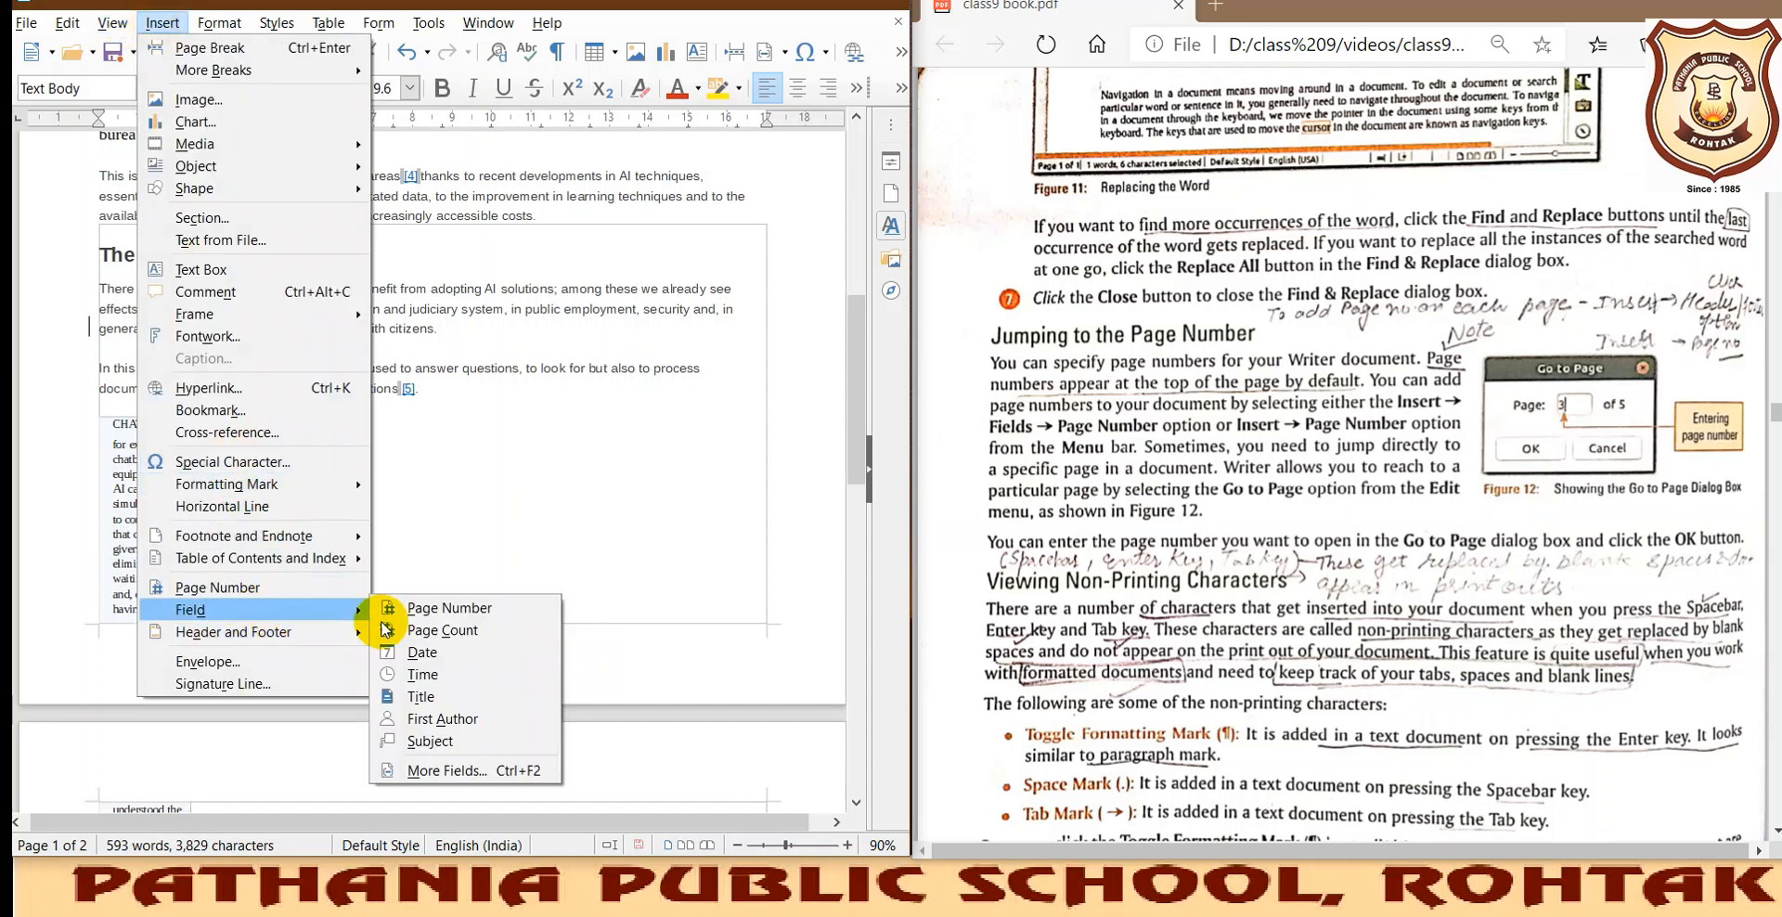
left_click(449, 608)
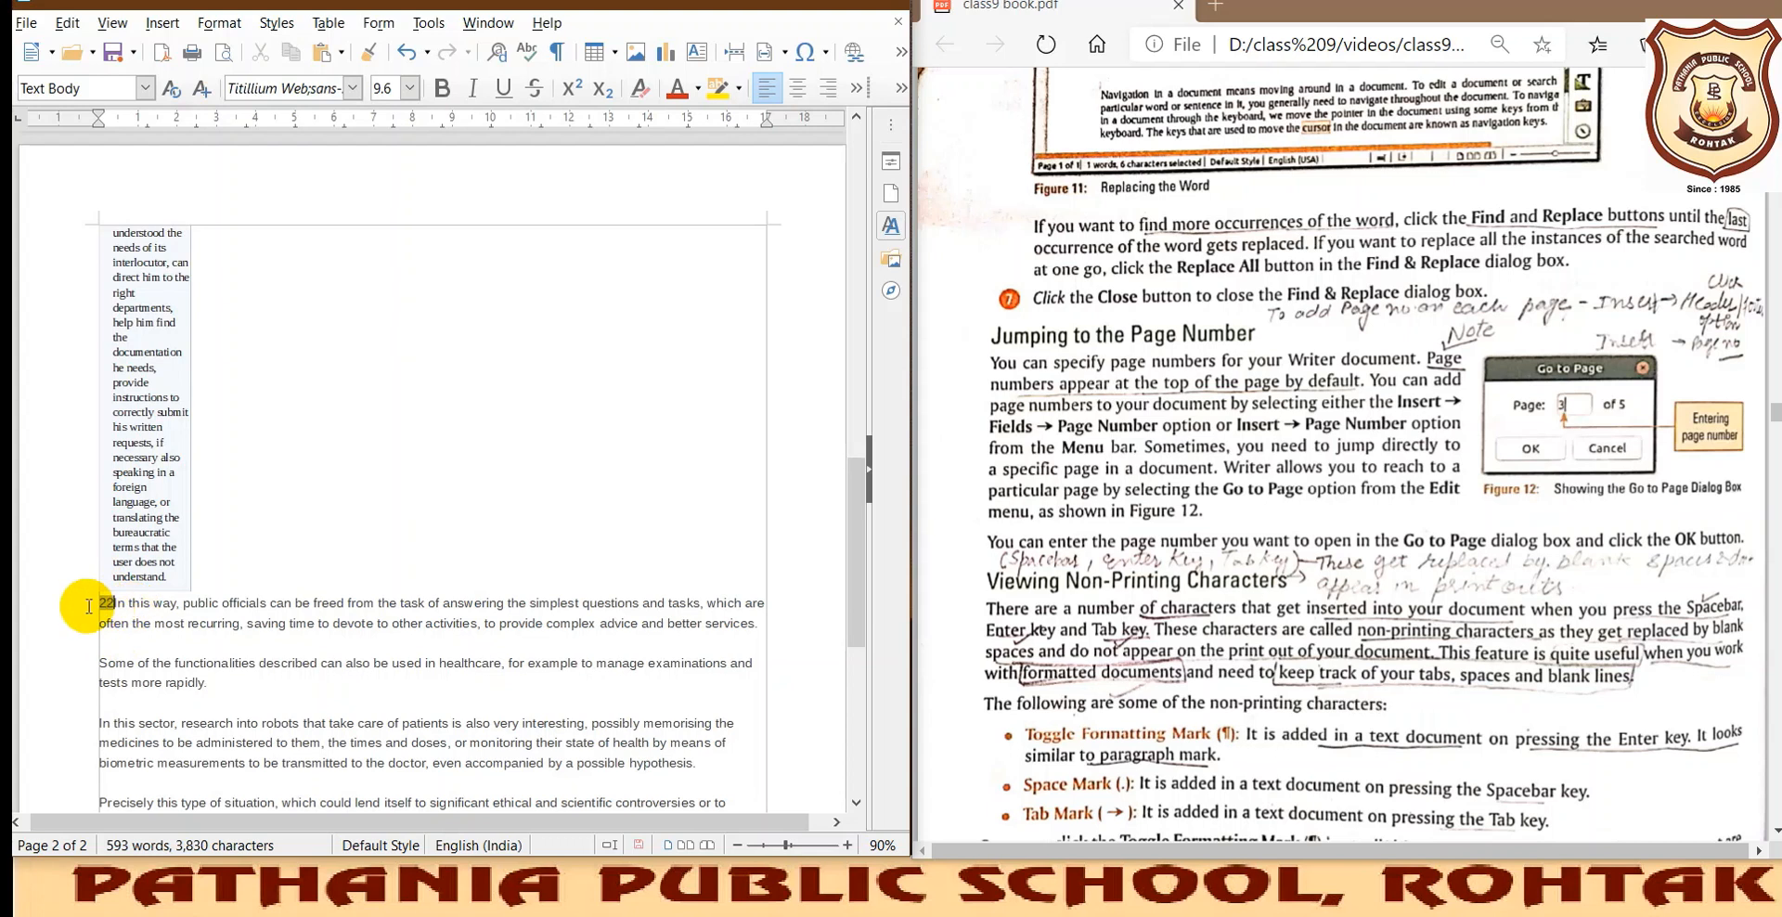
Add a Default Style header to the document, insert a page number in it and check it on the following page.
scroll(269, 747, "up", 15)
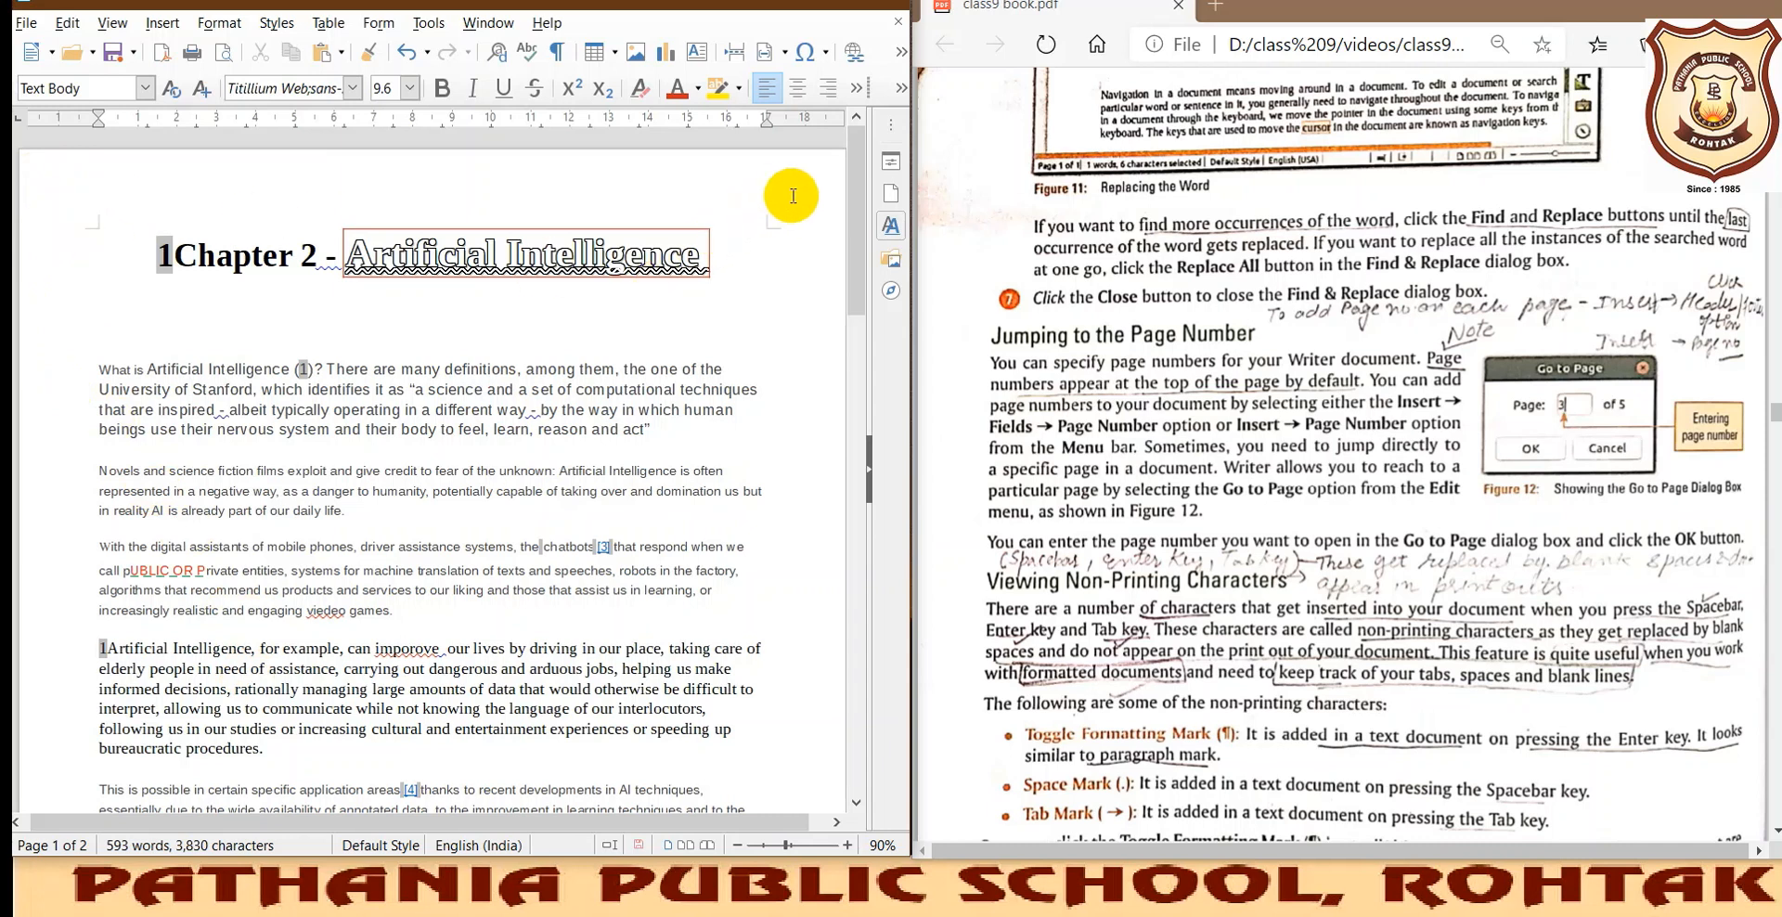
left_click(161, 24)
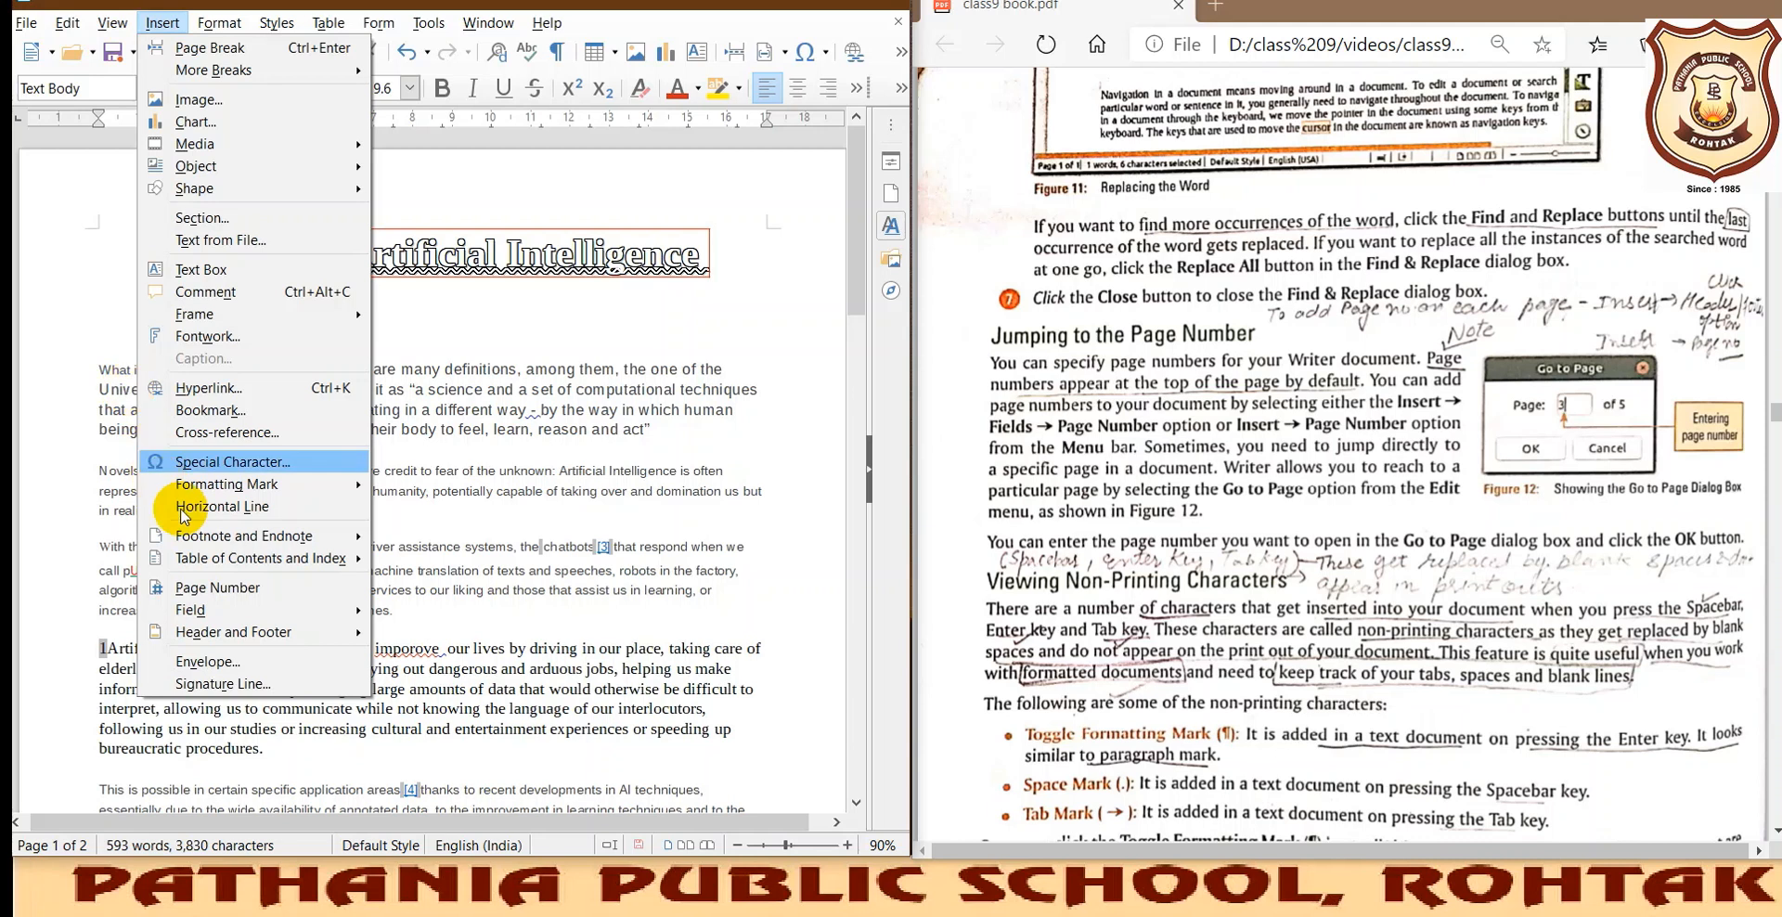
mouse_move(241, 638)
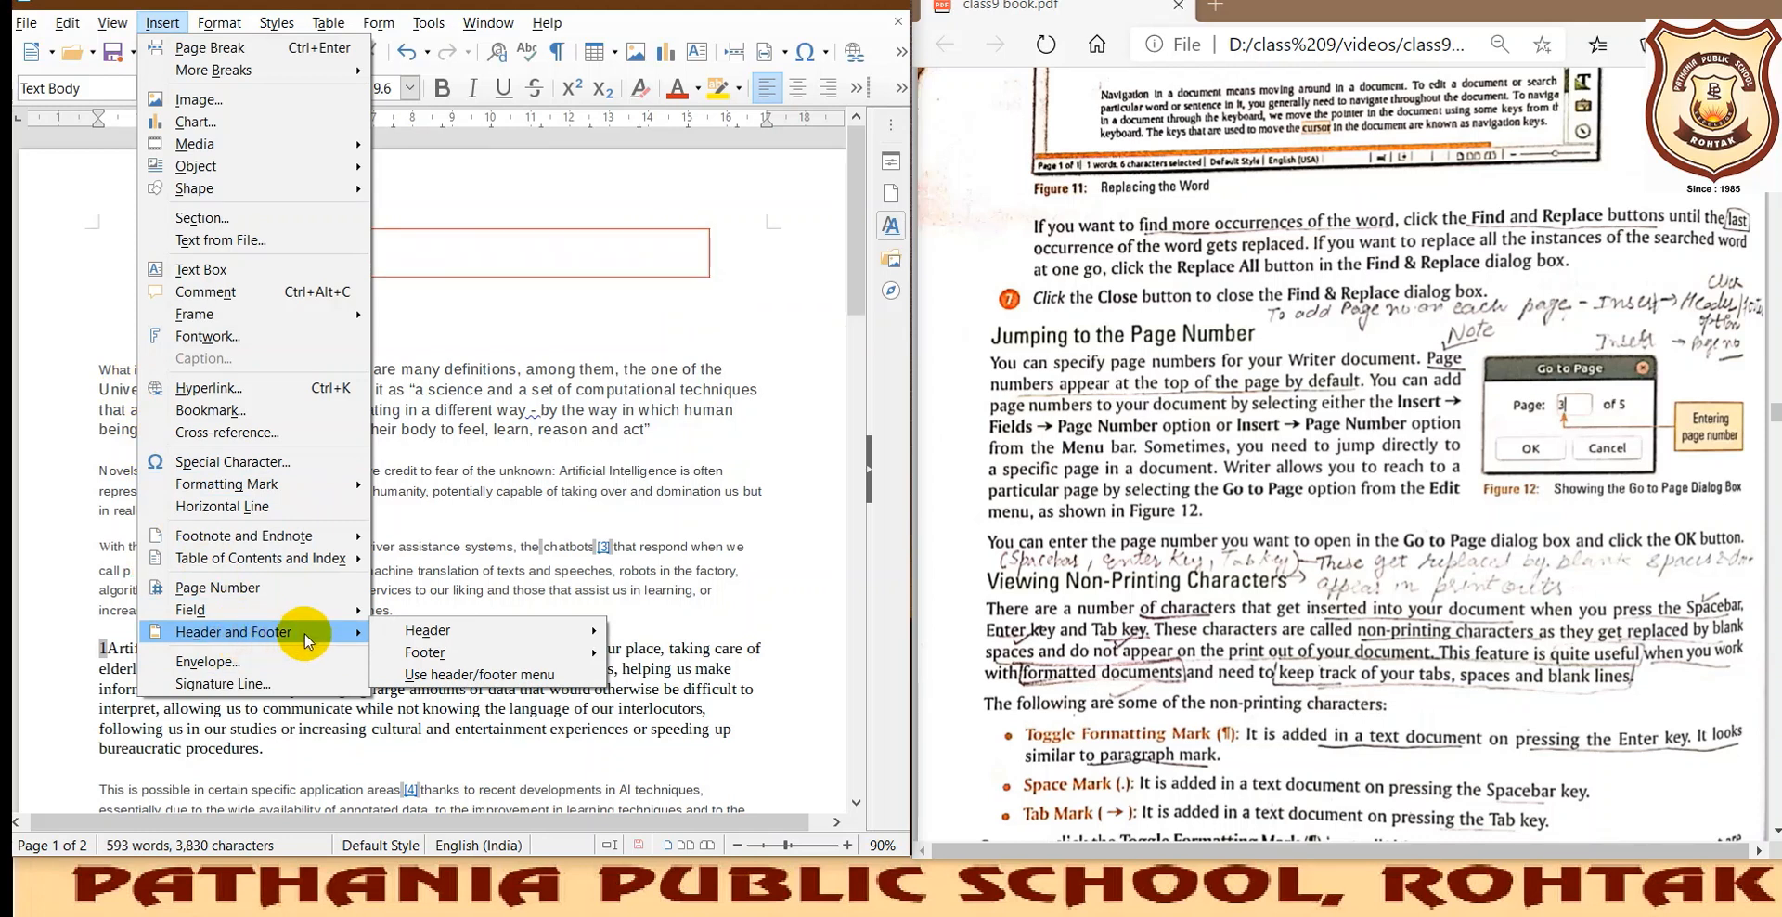
mouse_move(439, 642)
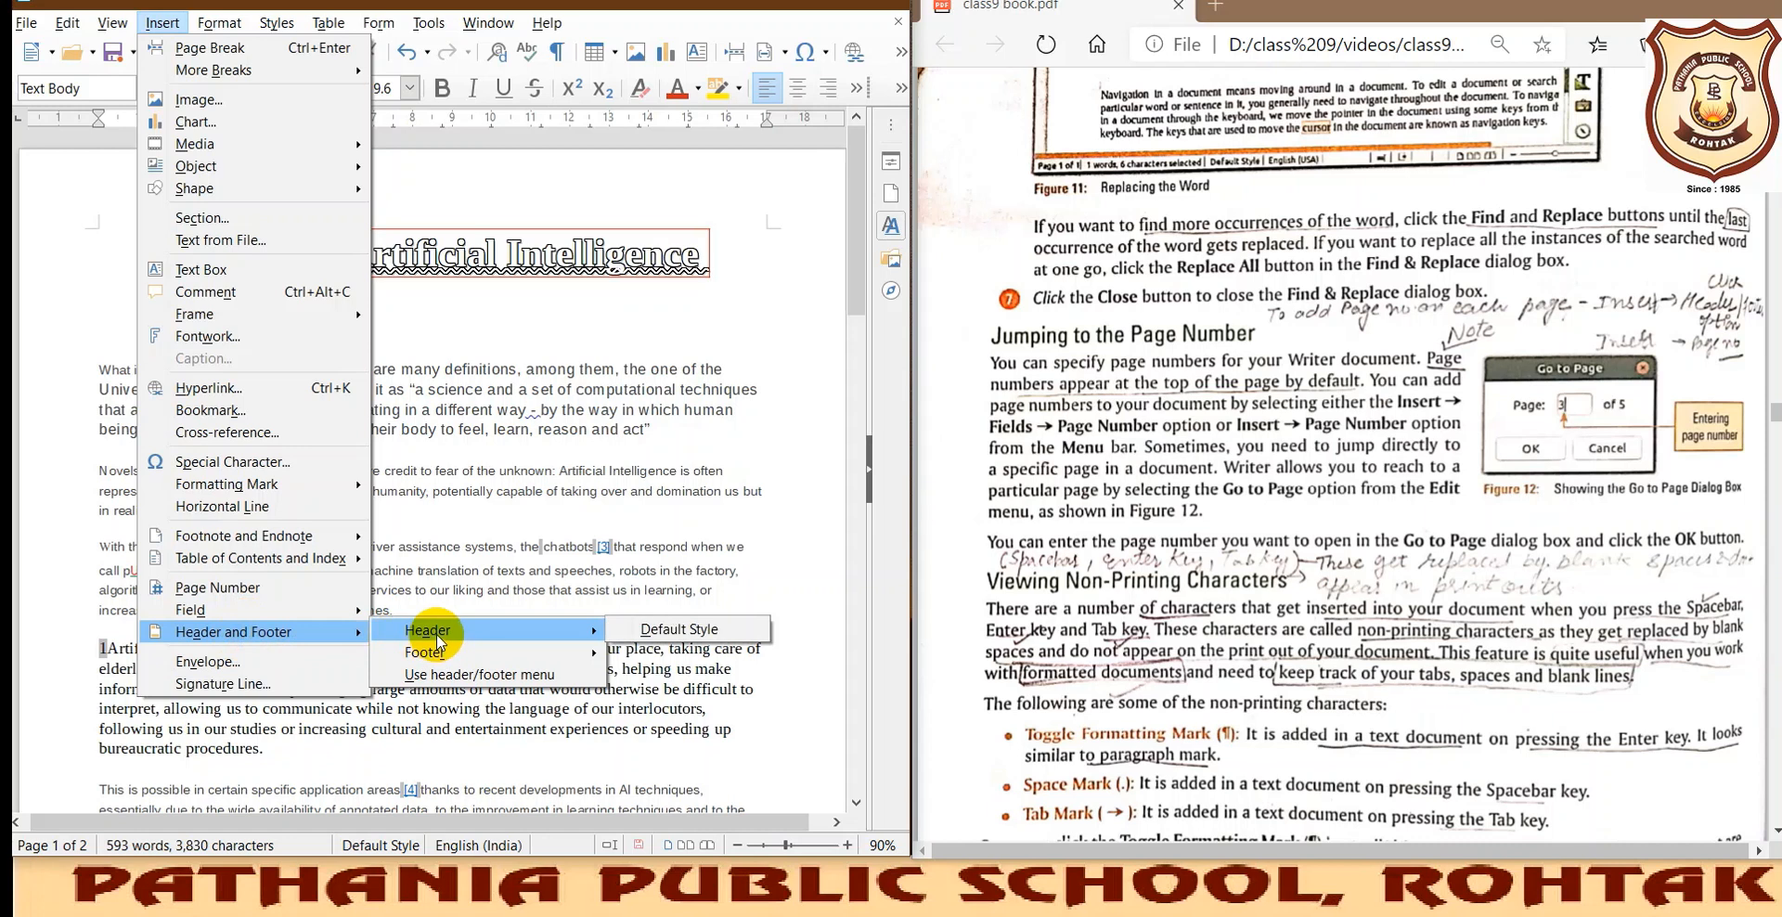
left_click(707, 634)
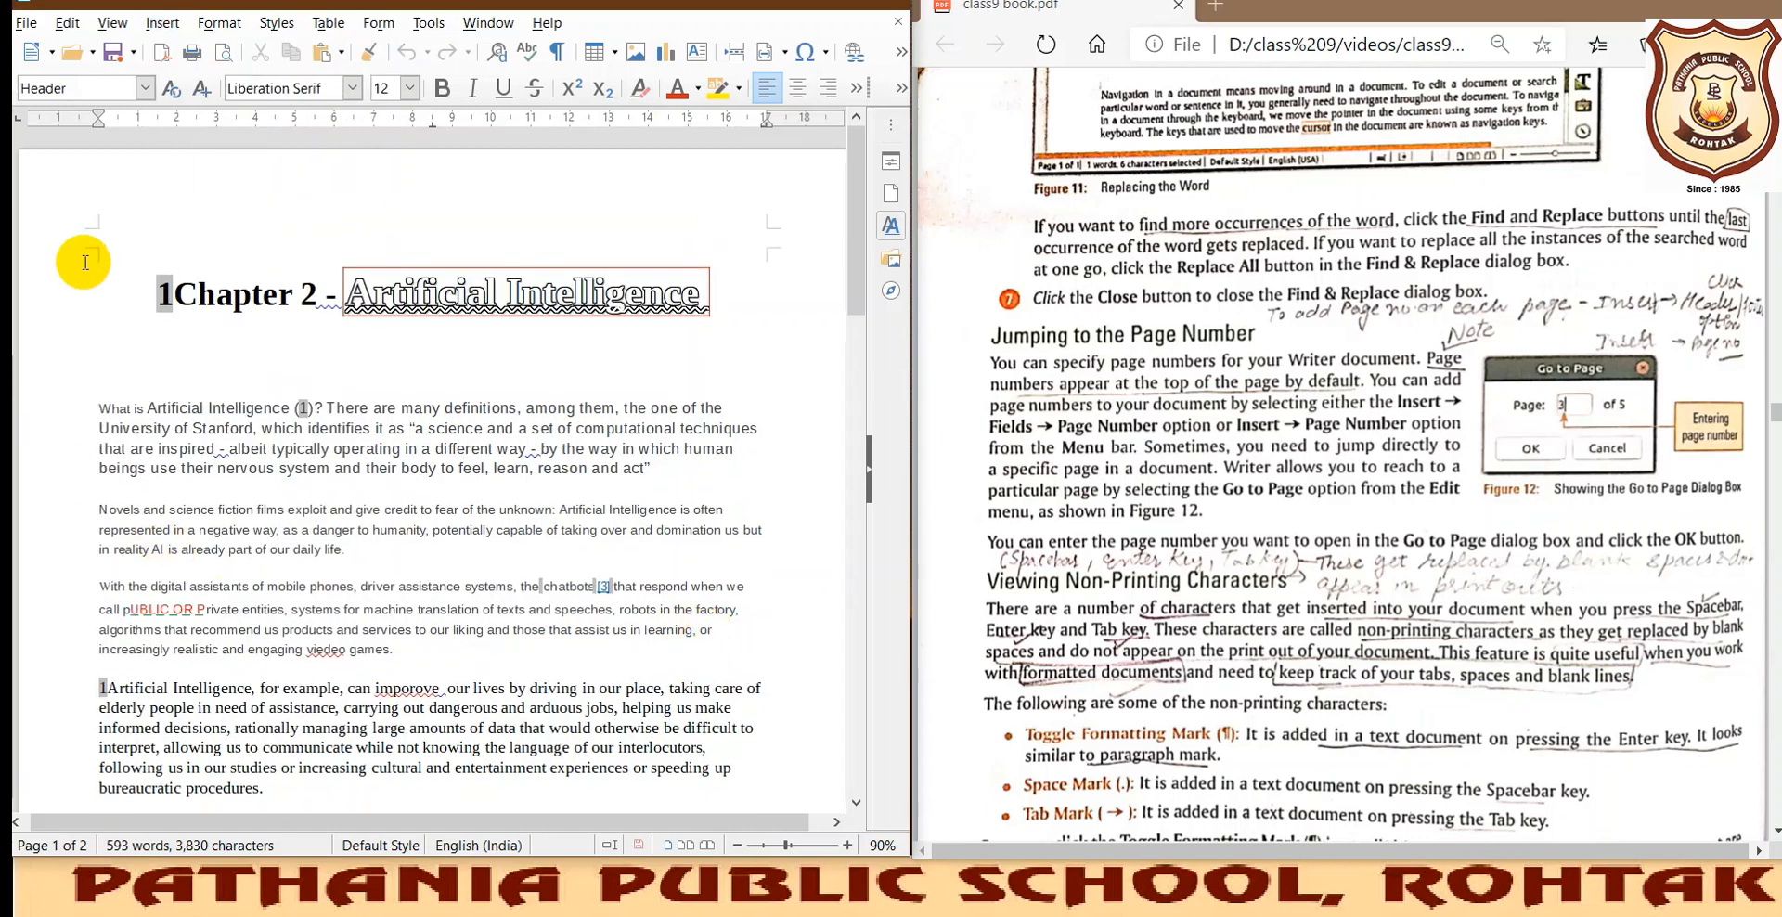
left_click(160, 22)
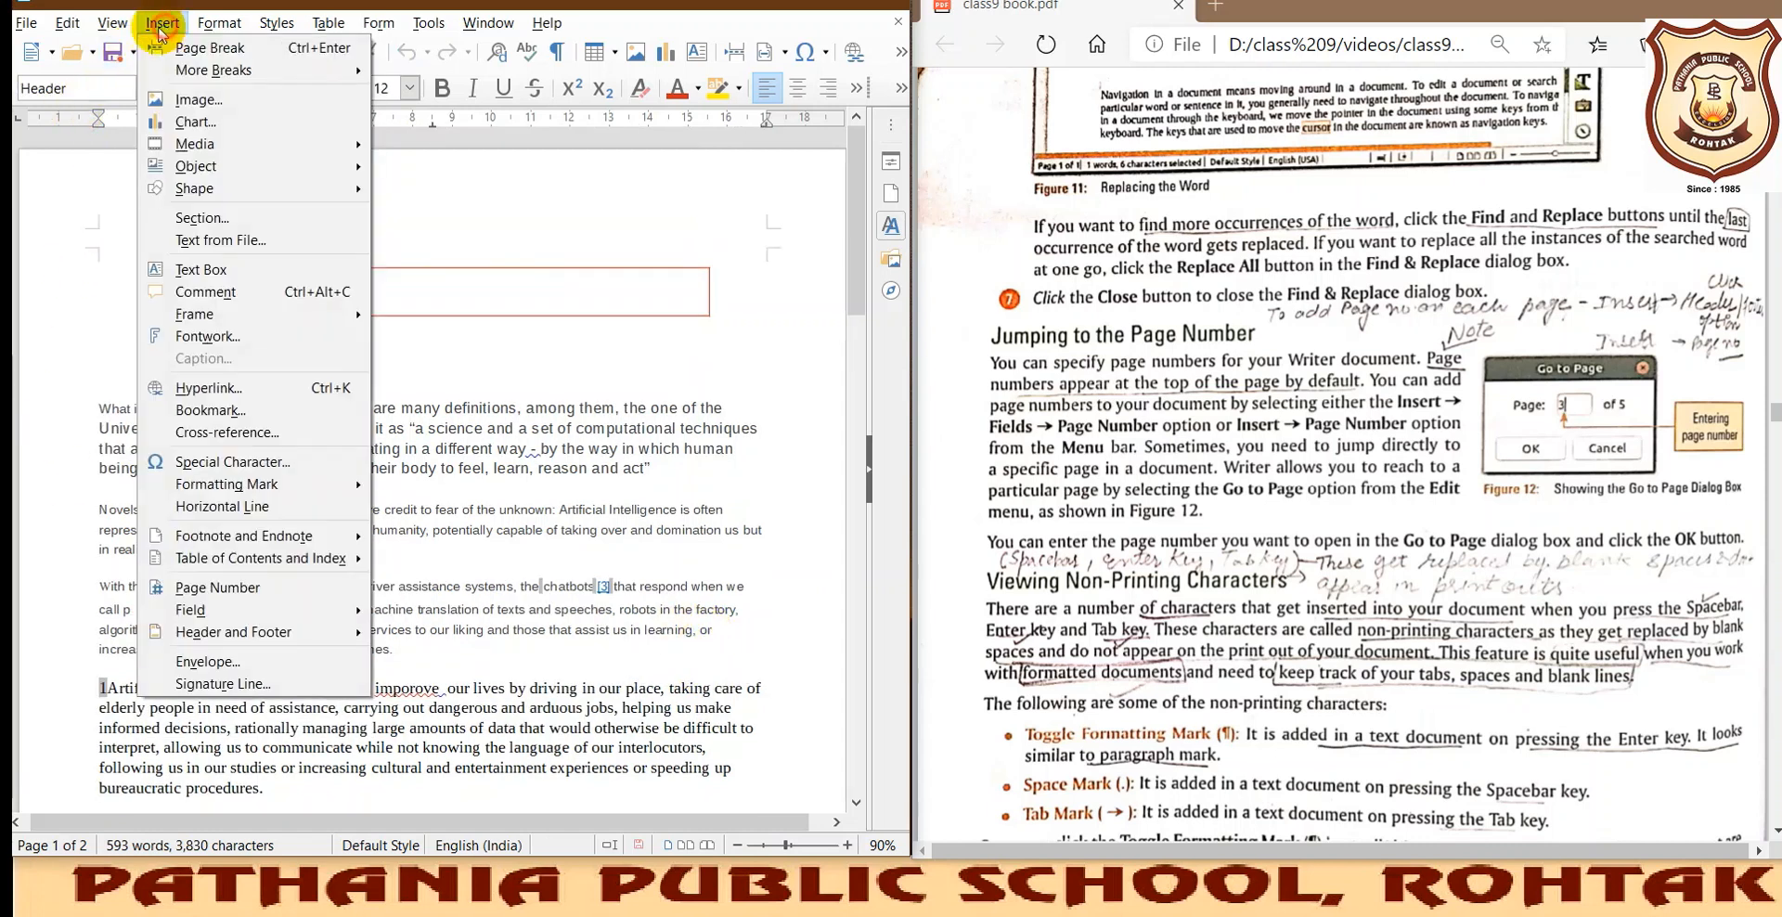
left_click(186, 588)
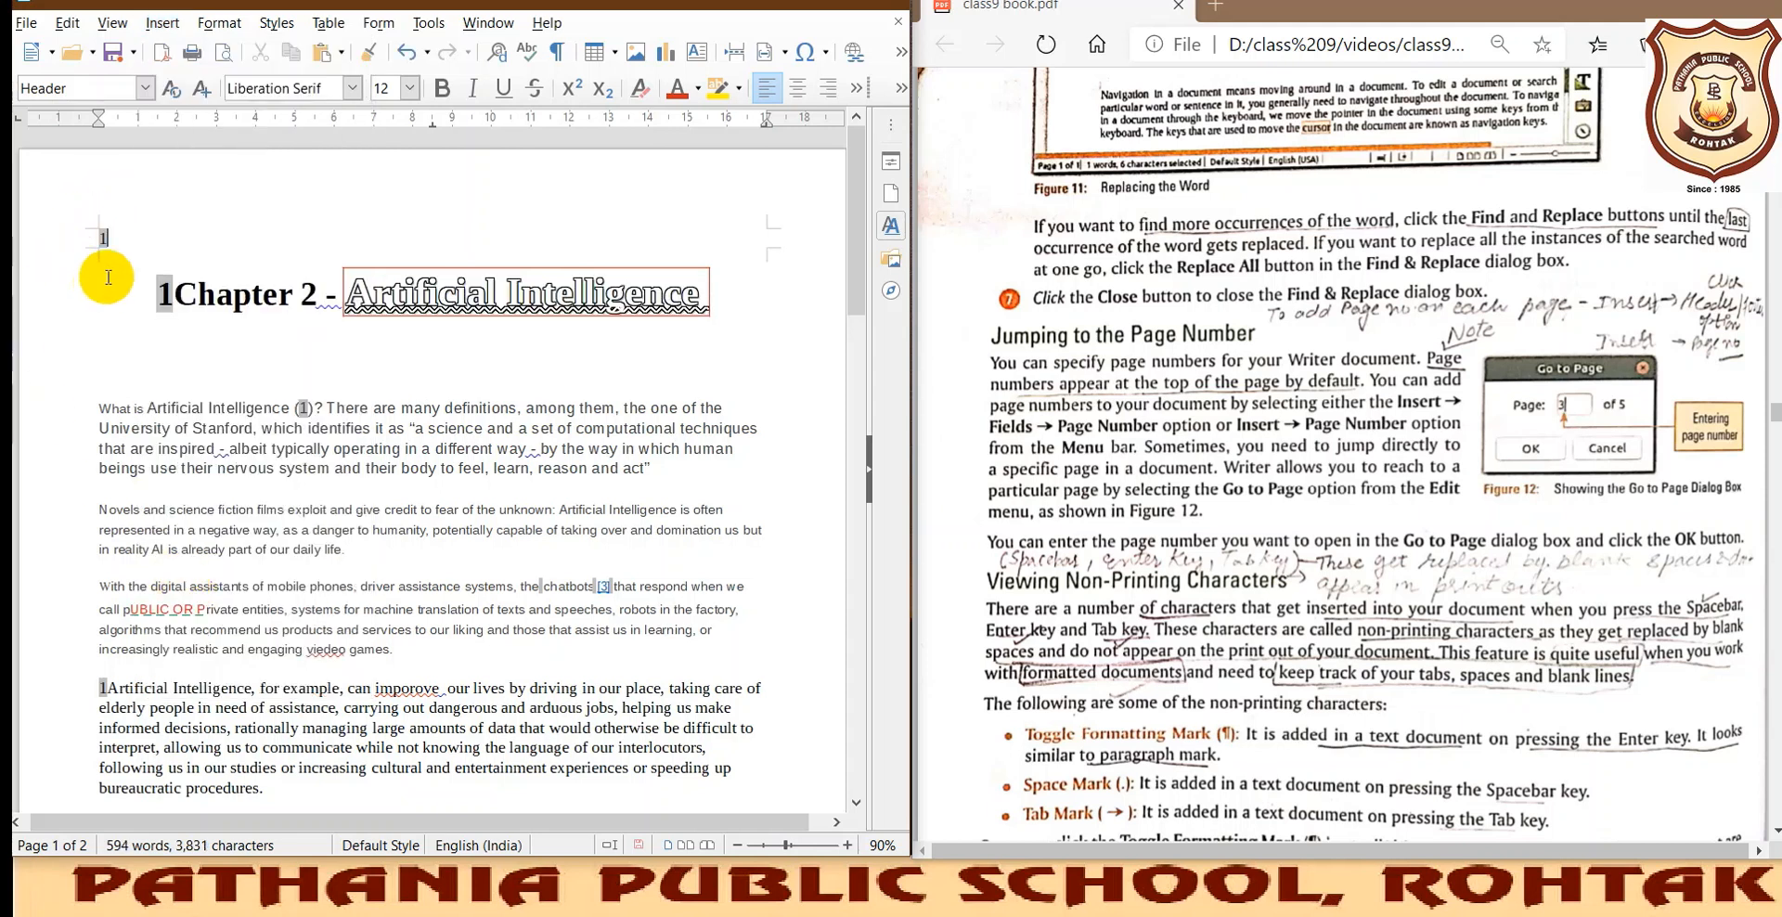
scroll(104, 282, "down", 15)
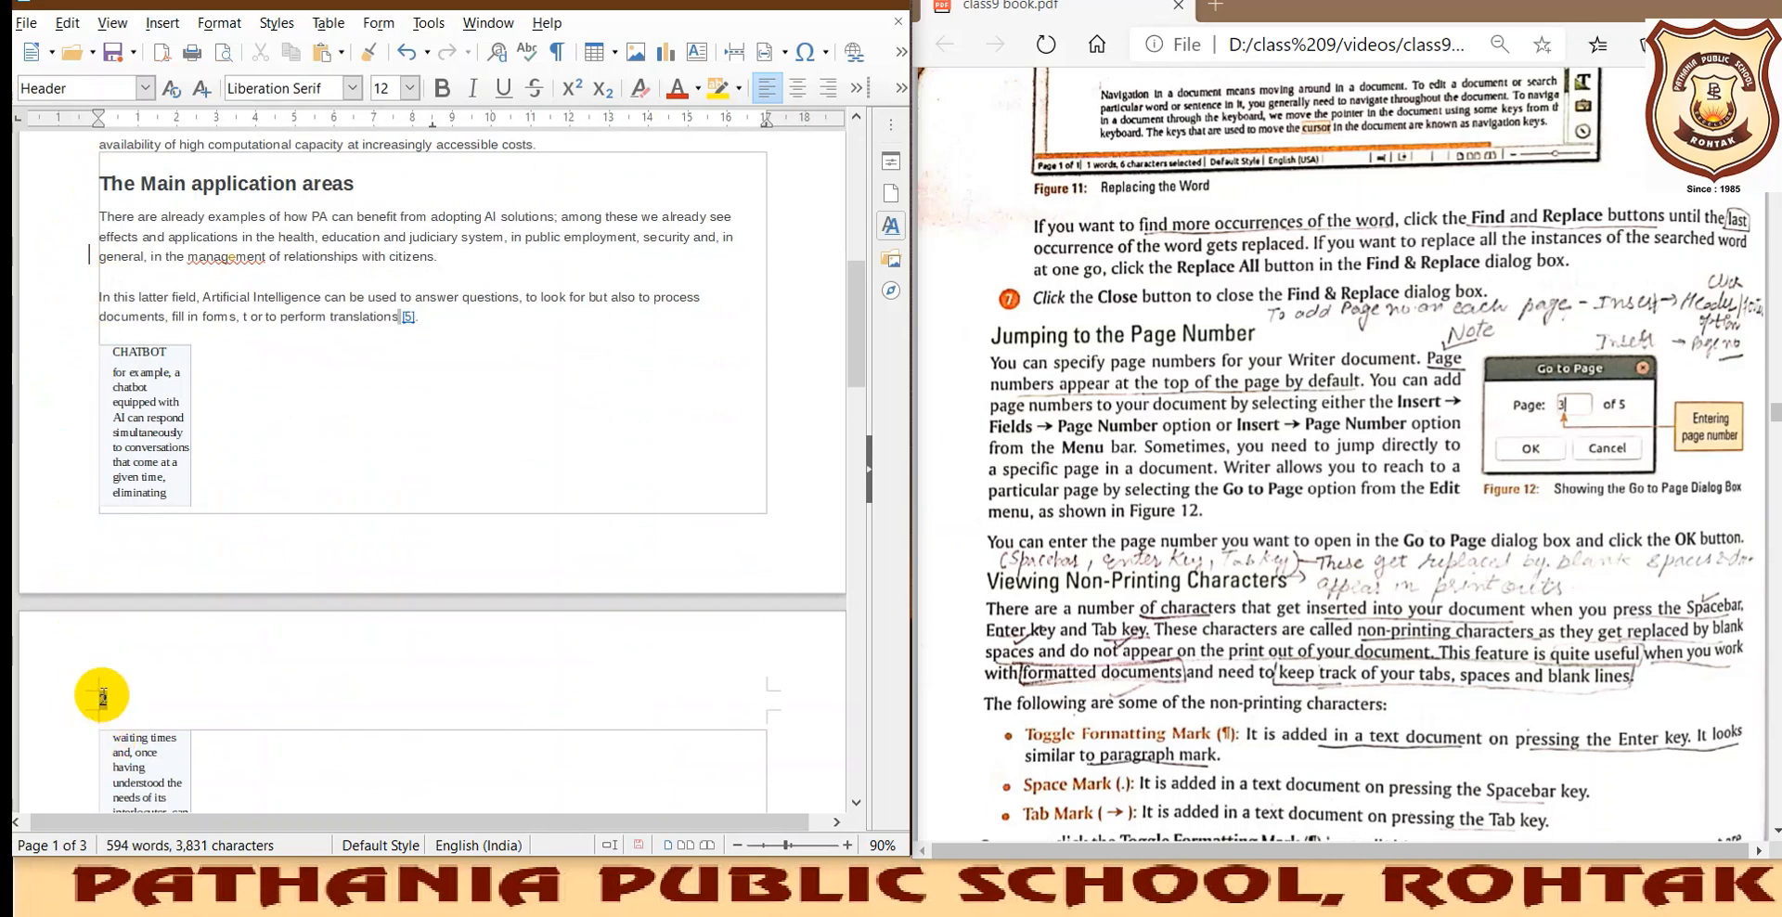
scroll(108, 738, "up", 15)
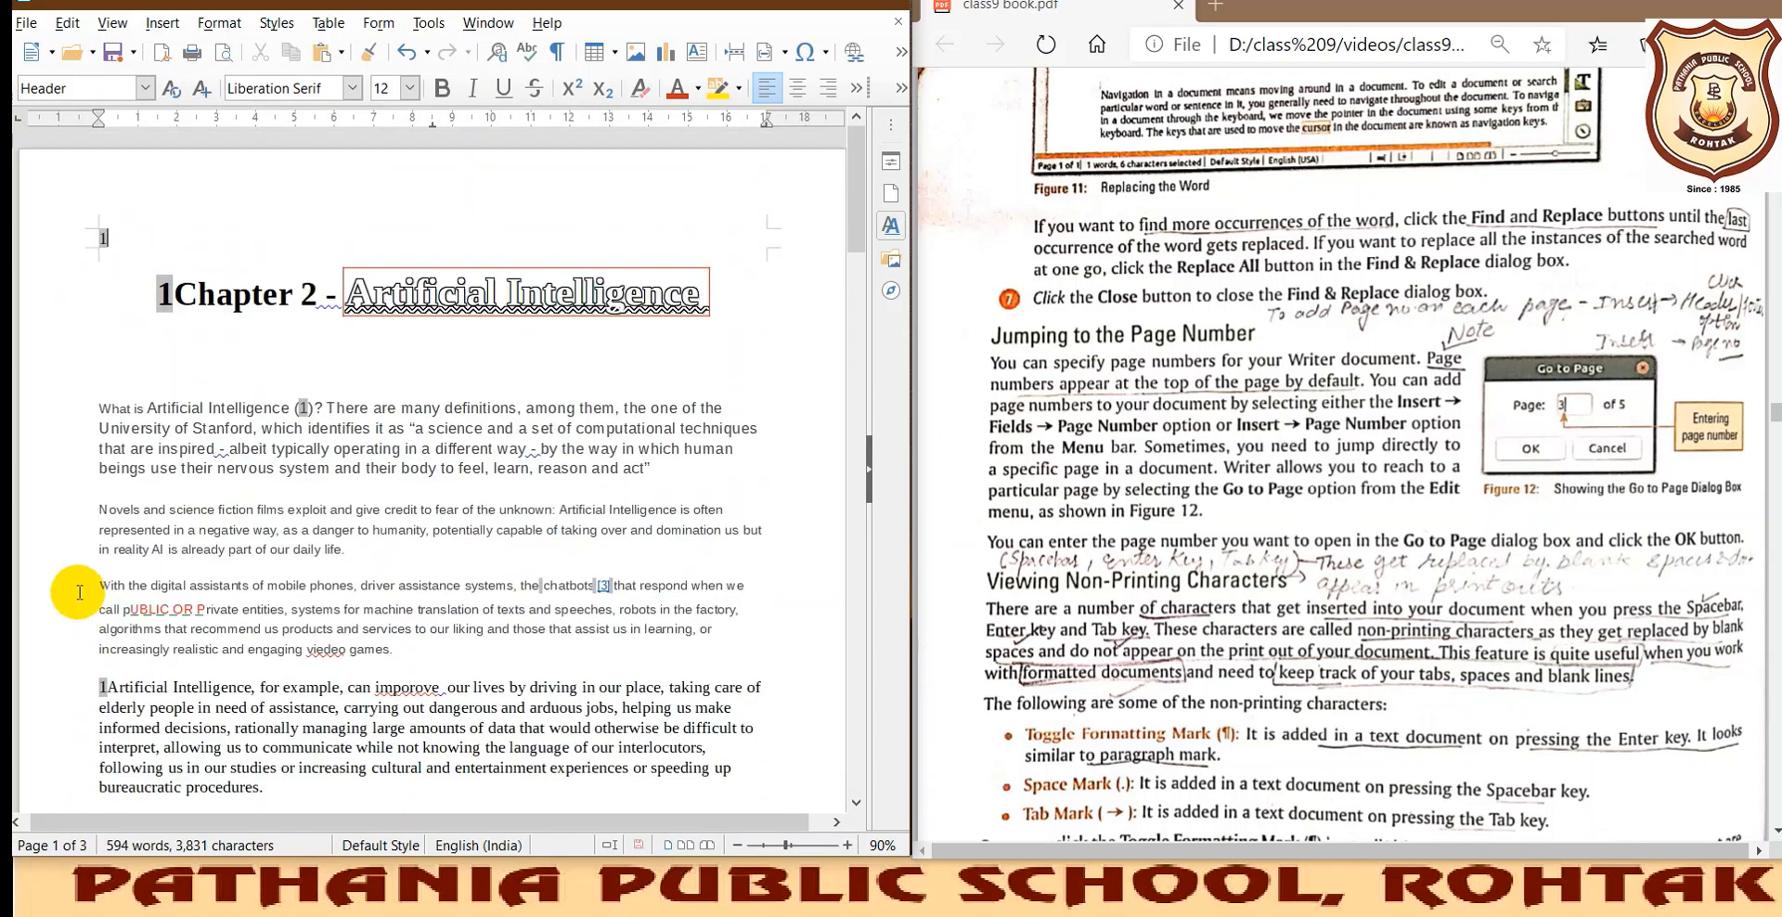
Add a Default Style footer to the document and insert a page number in it.
scroll(68, 588, "down", 9)
scroll(72, 577, "down", 4)
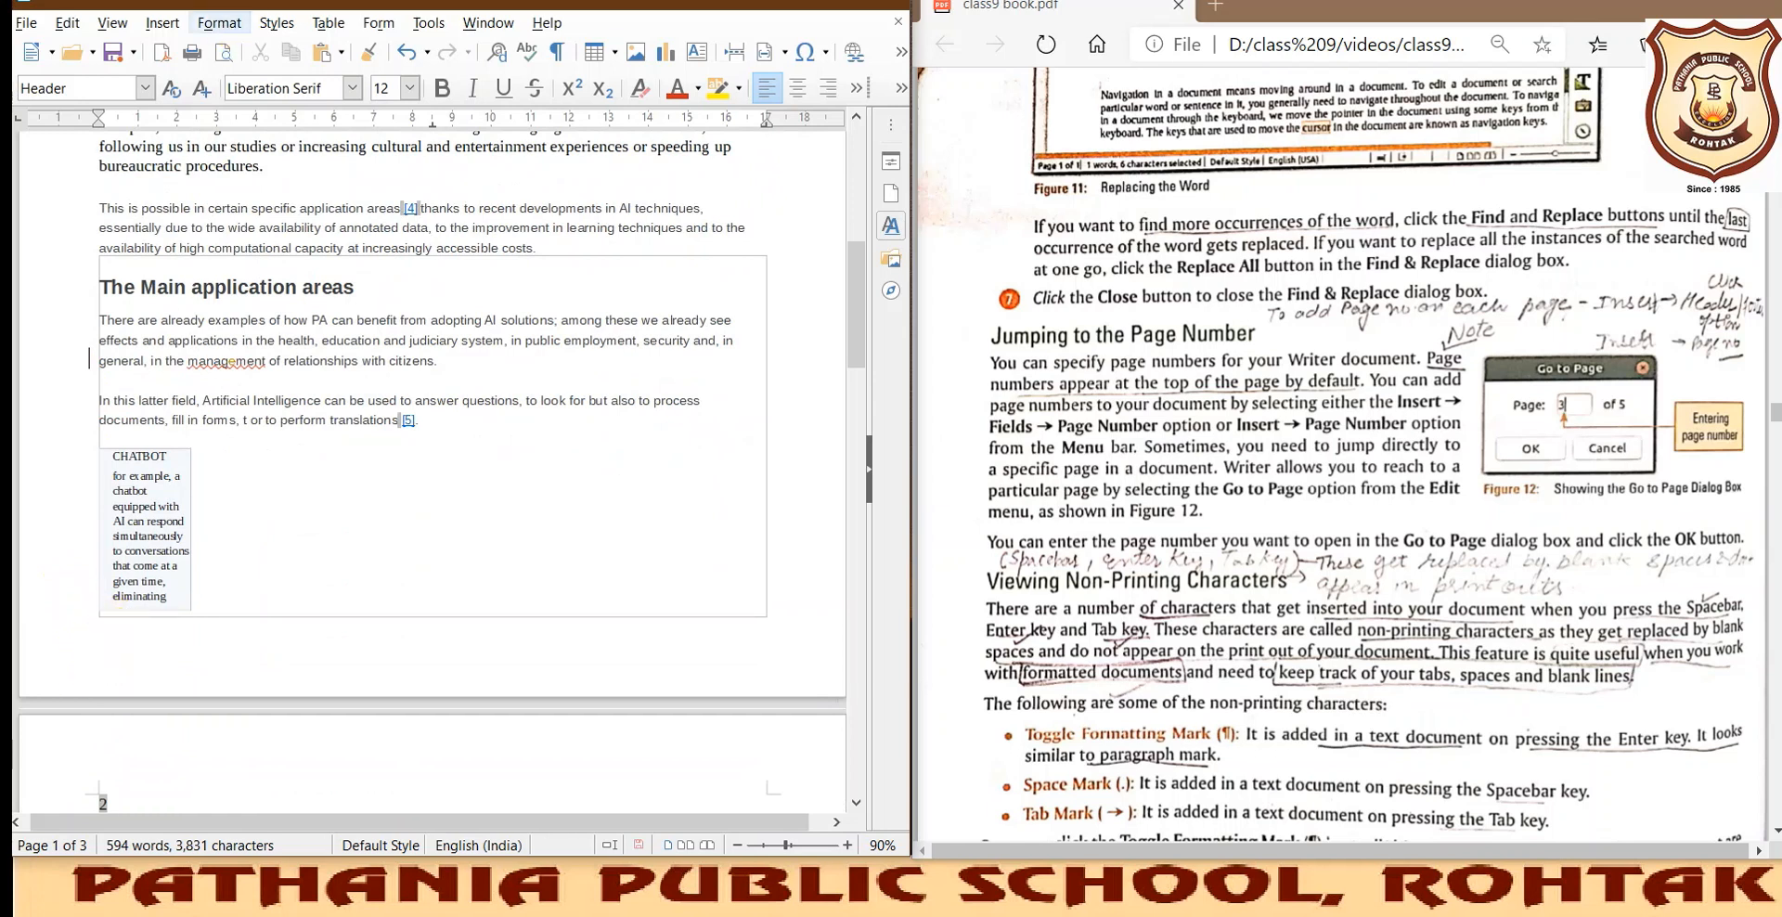
left_click(170, 31)
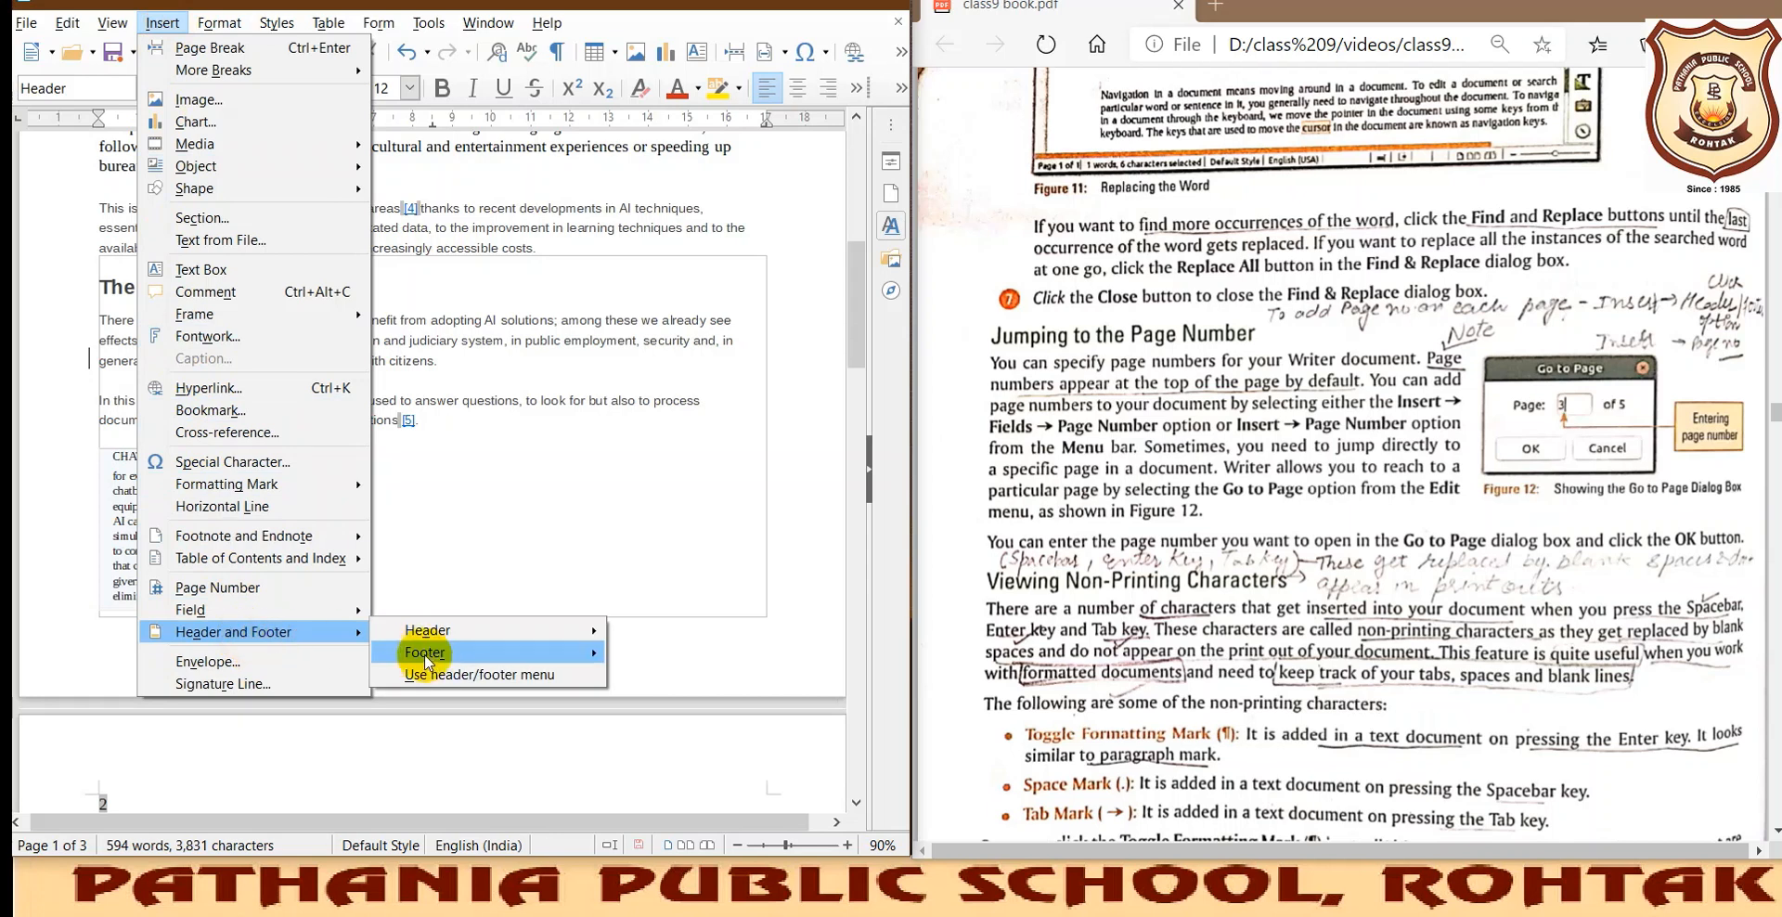
mouse_move(431, 654)
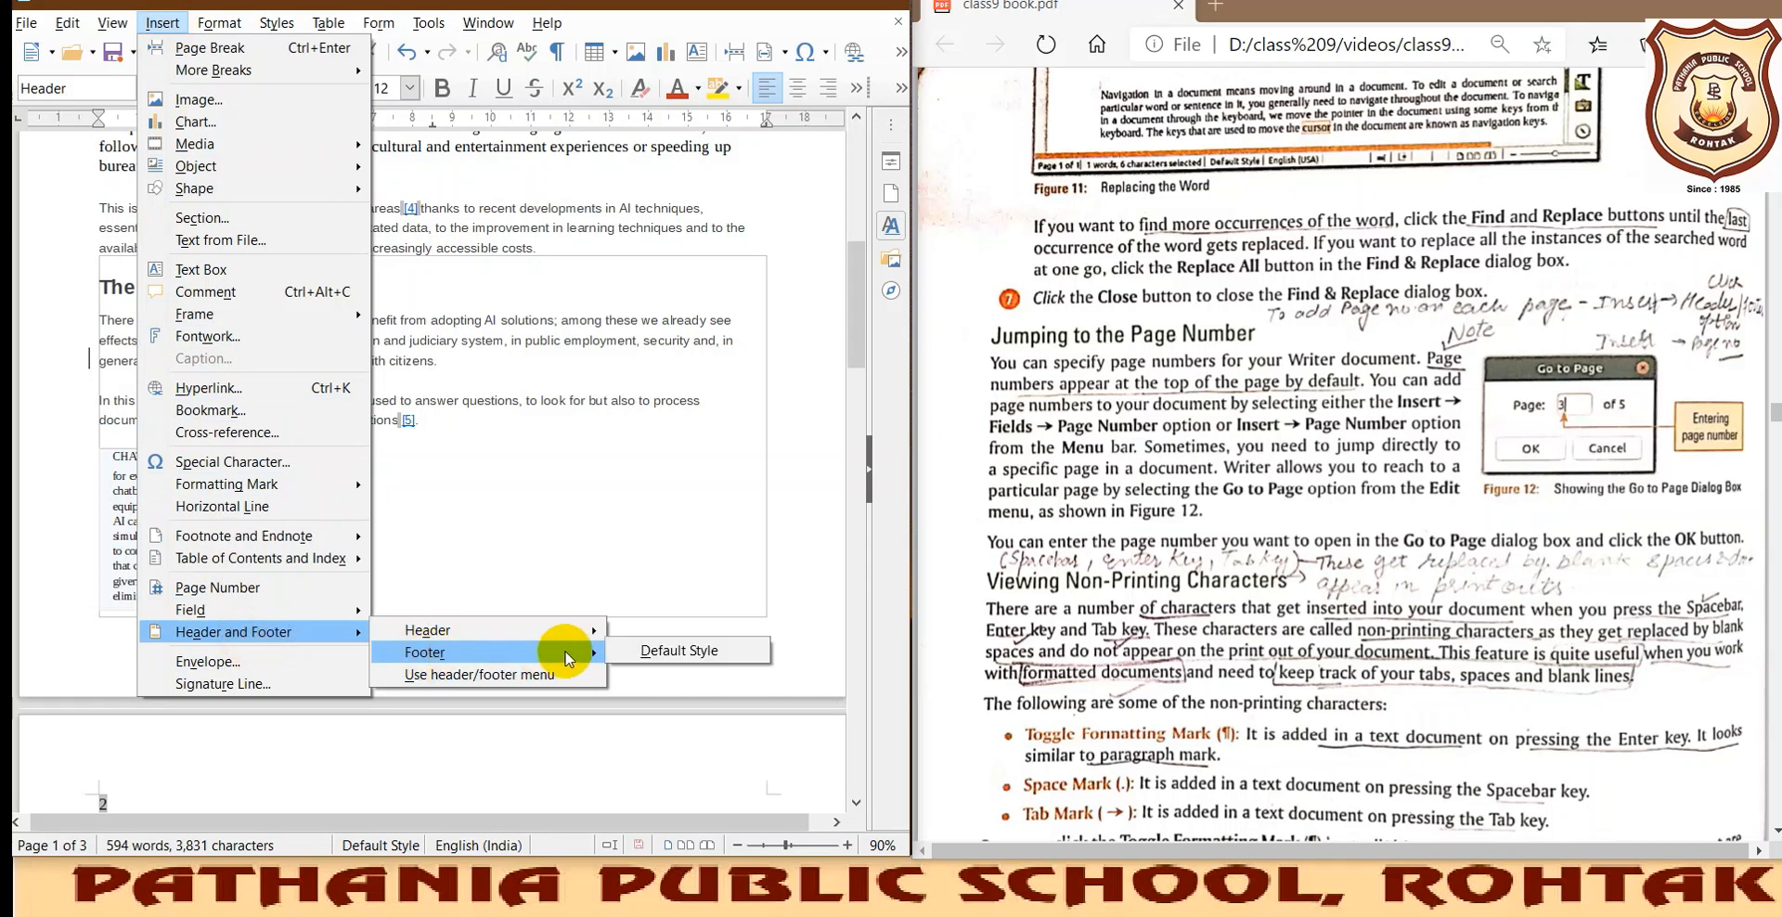
left_click(661, 649)
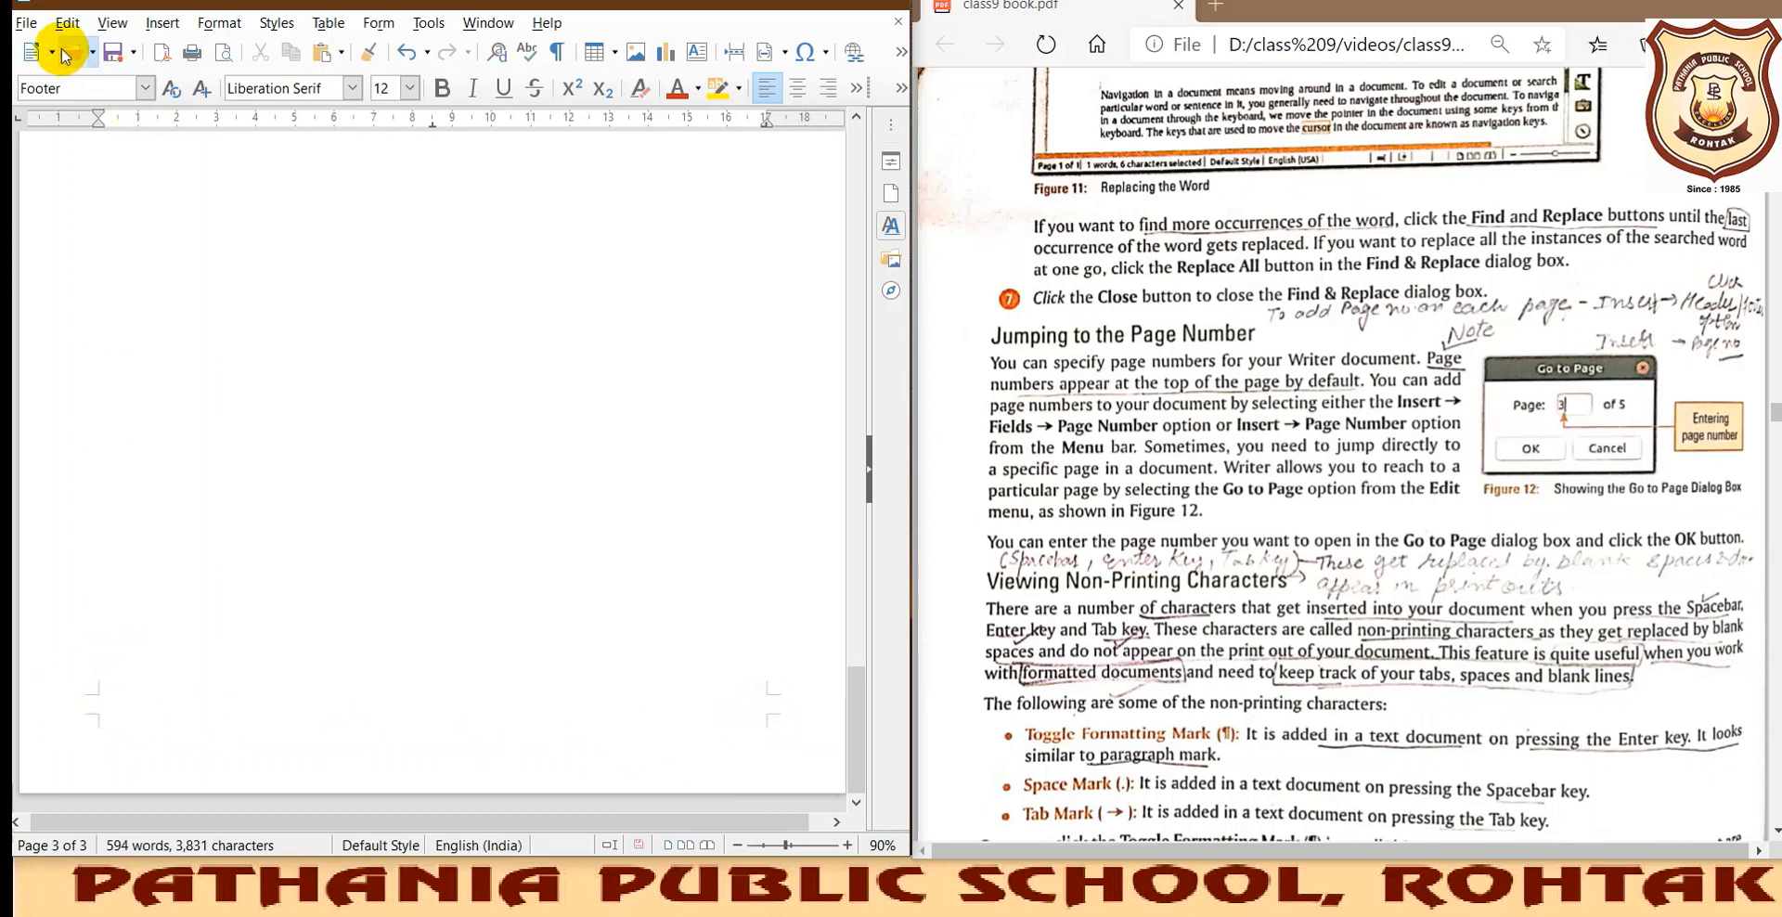
left_click(160, 23)
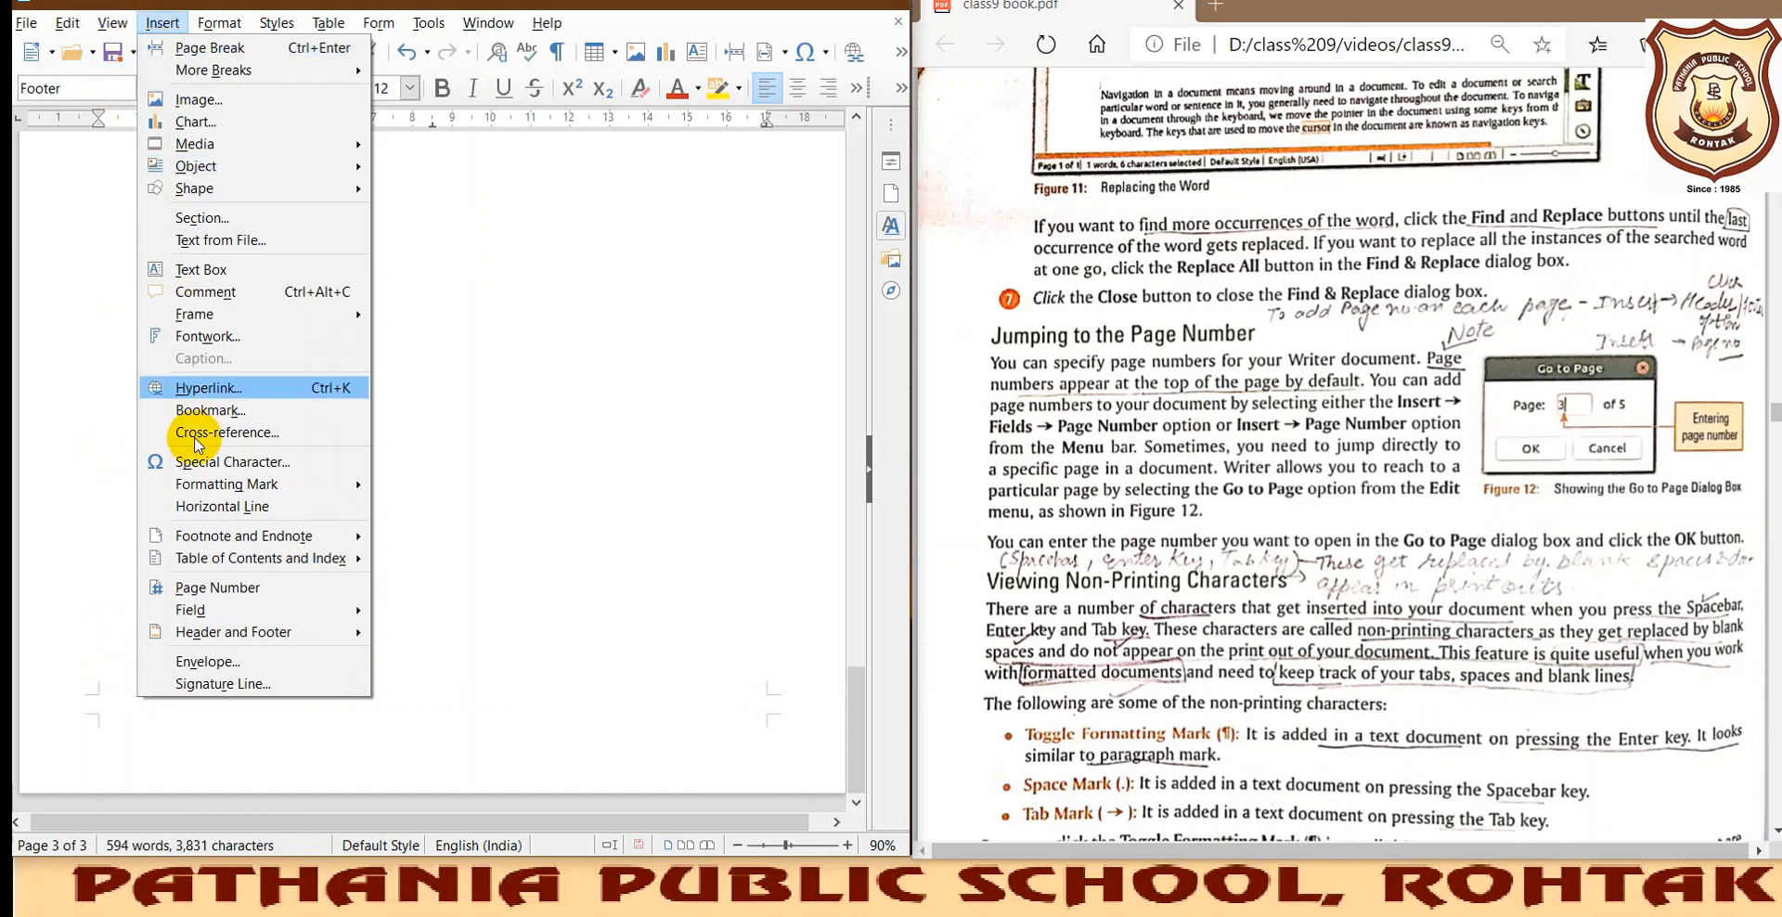
left_click(228, 592)
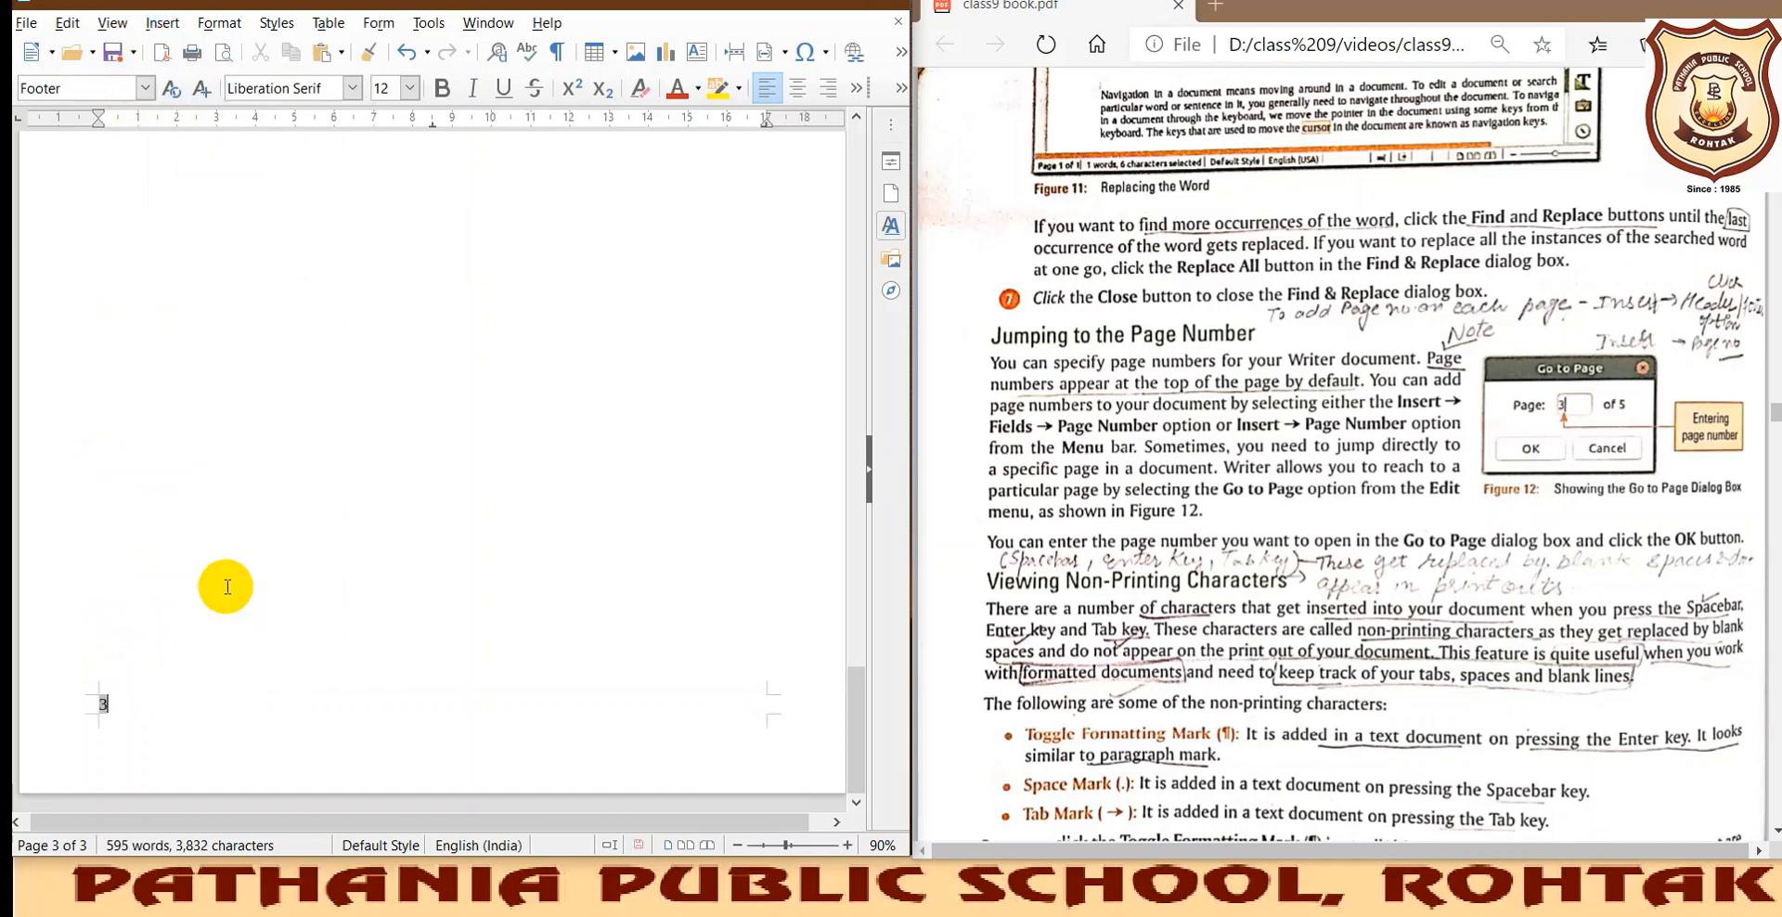
Examine the page numbers in the headers and footers across all pages of the document.
scroll(19, 557, "up", 5)
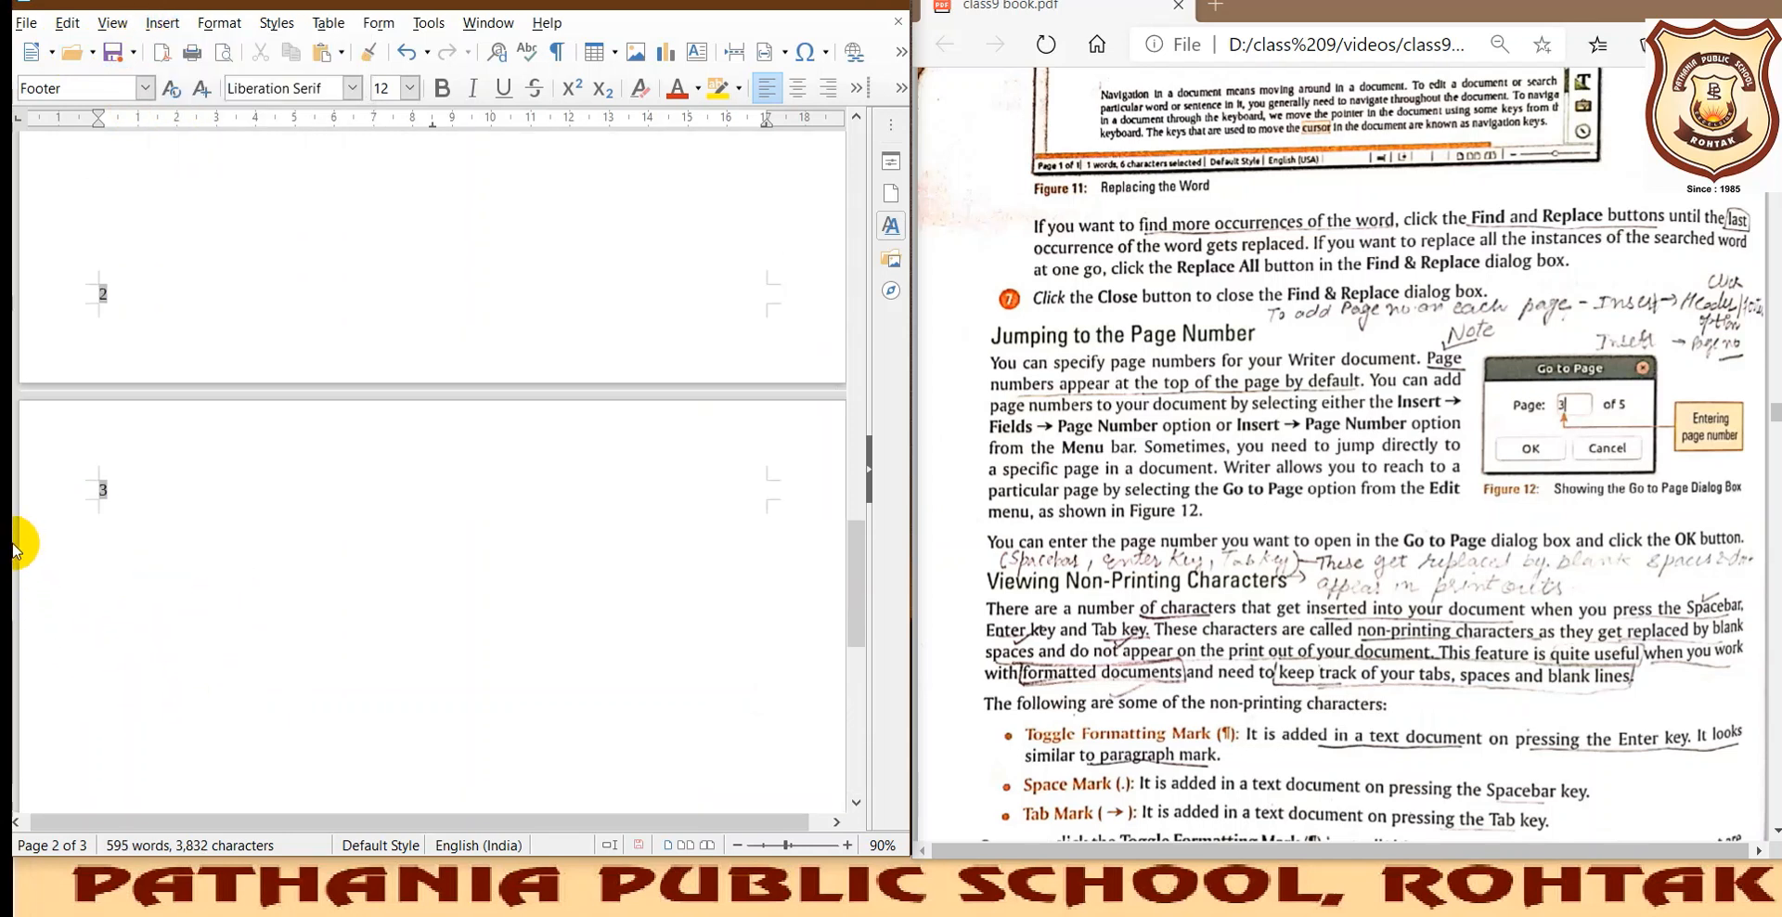
scroll(158, 545, "up", 8)
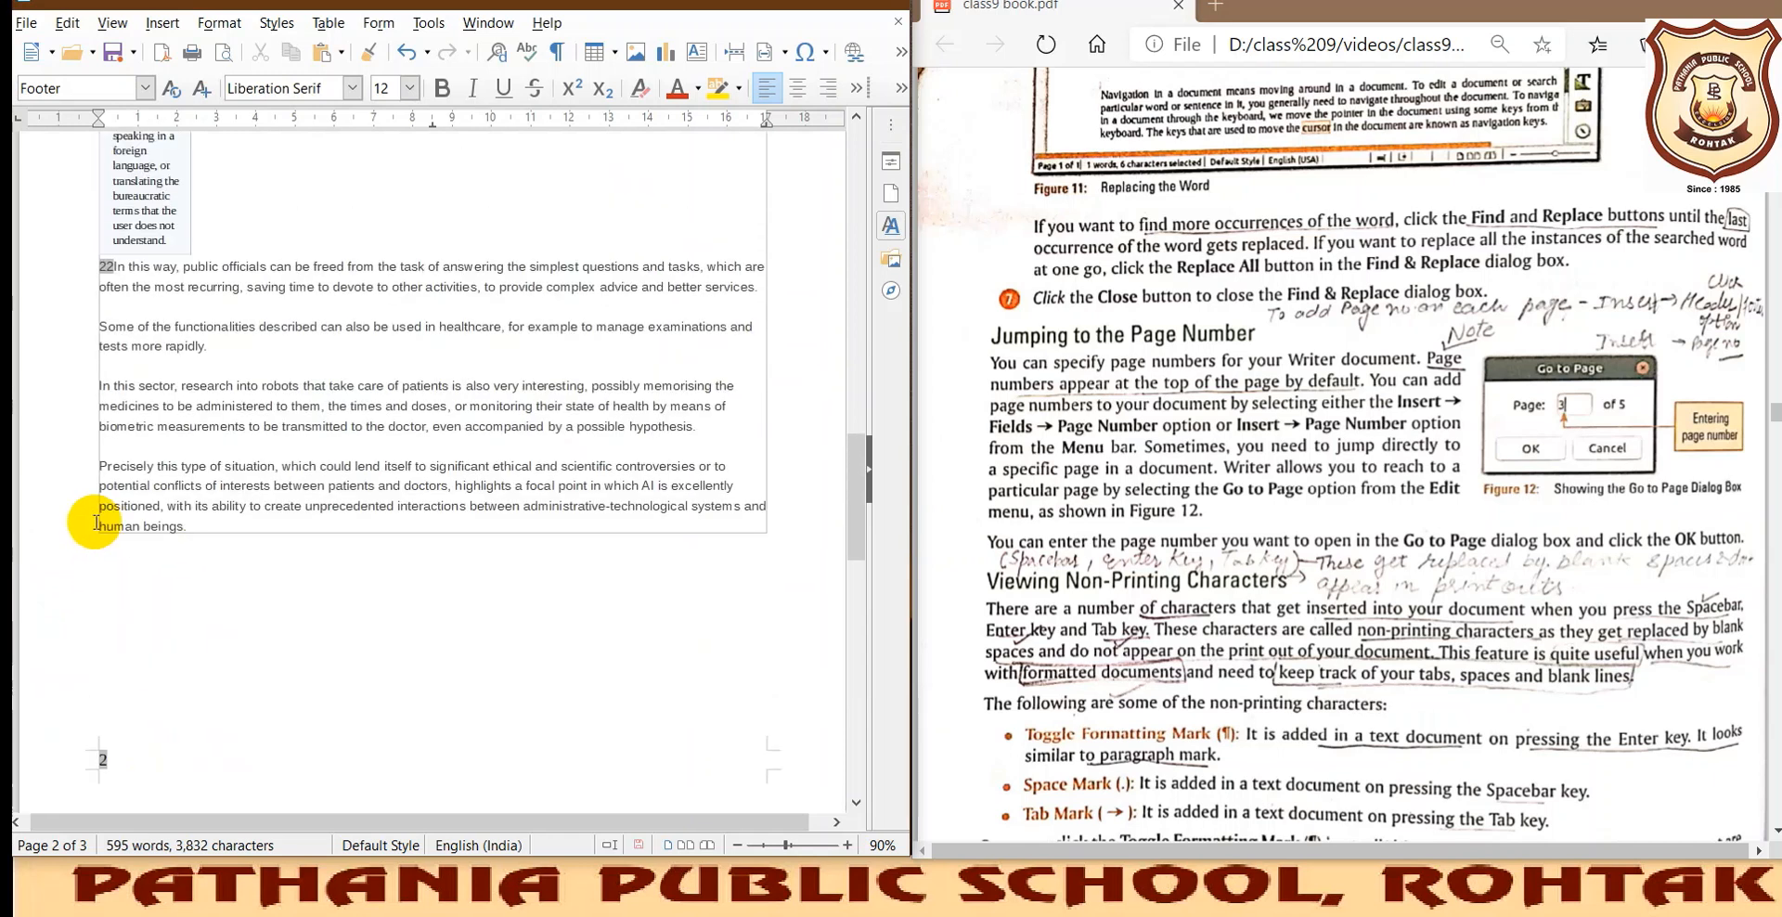
scroll(96, 523, "up", 10)
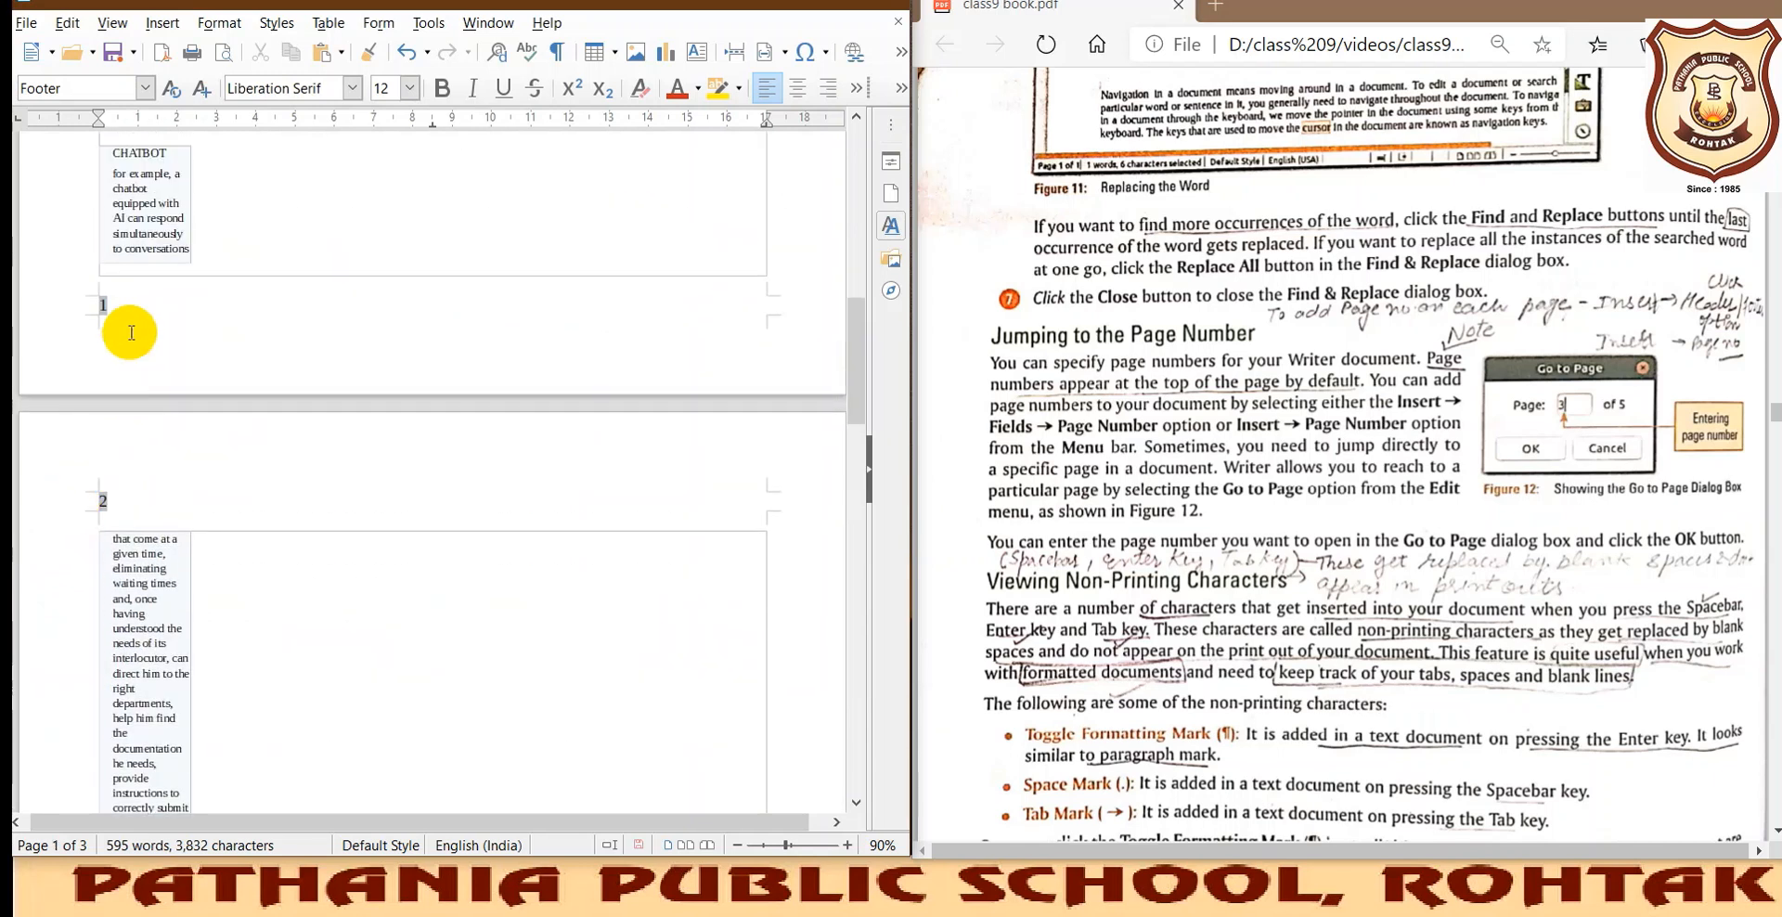
scroll(131, 332, "up", 15)
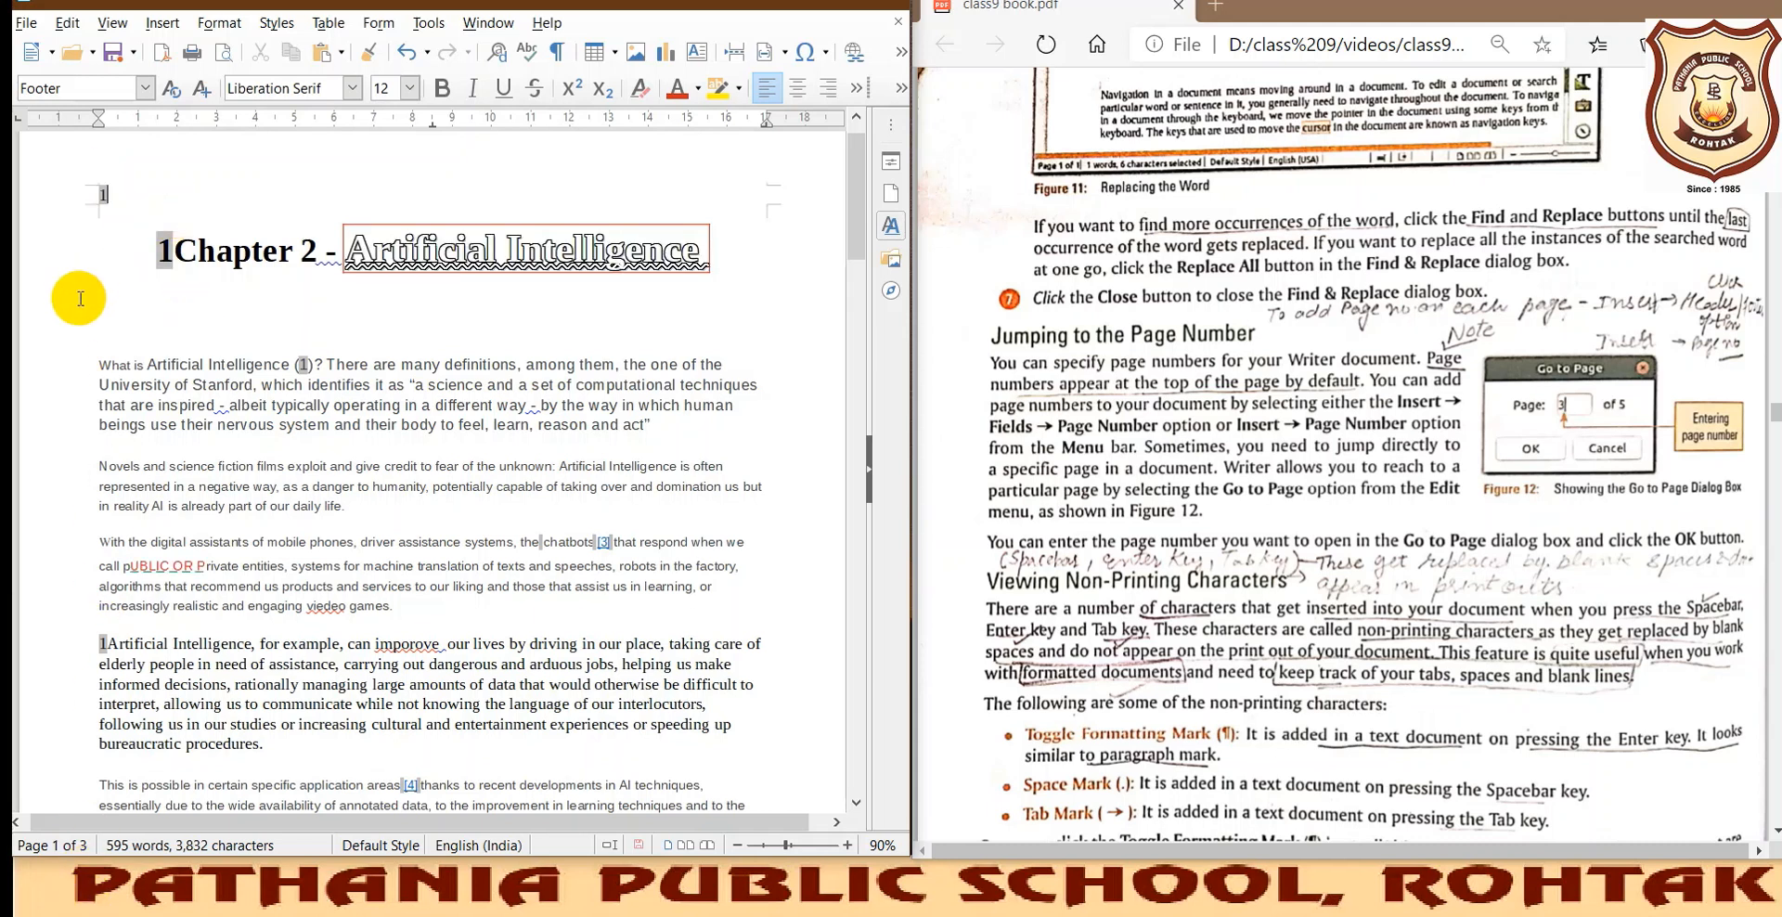
scroll(84, 297, "down", 15)
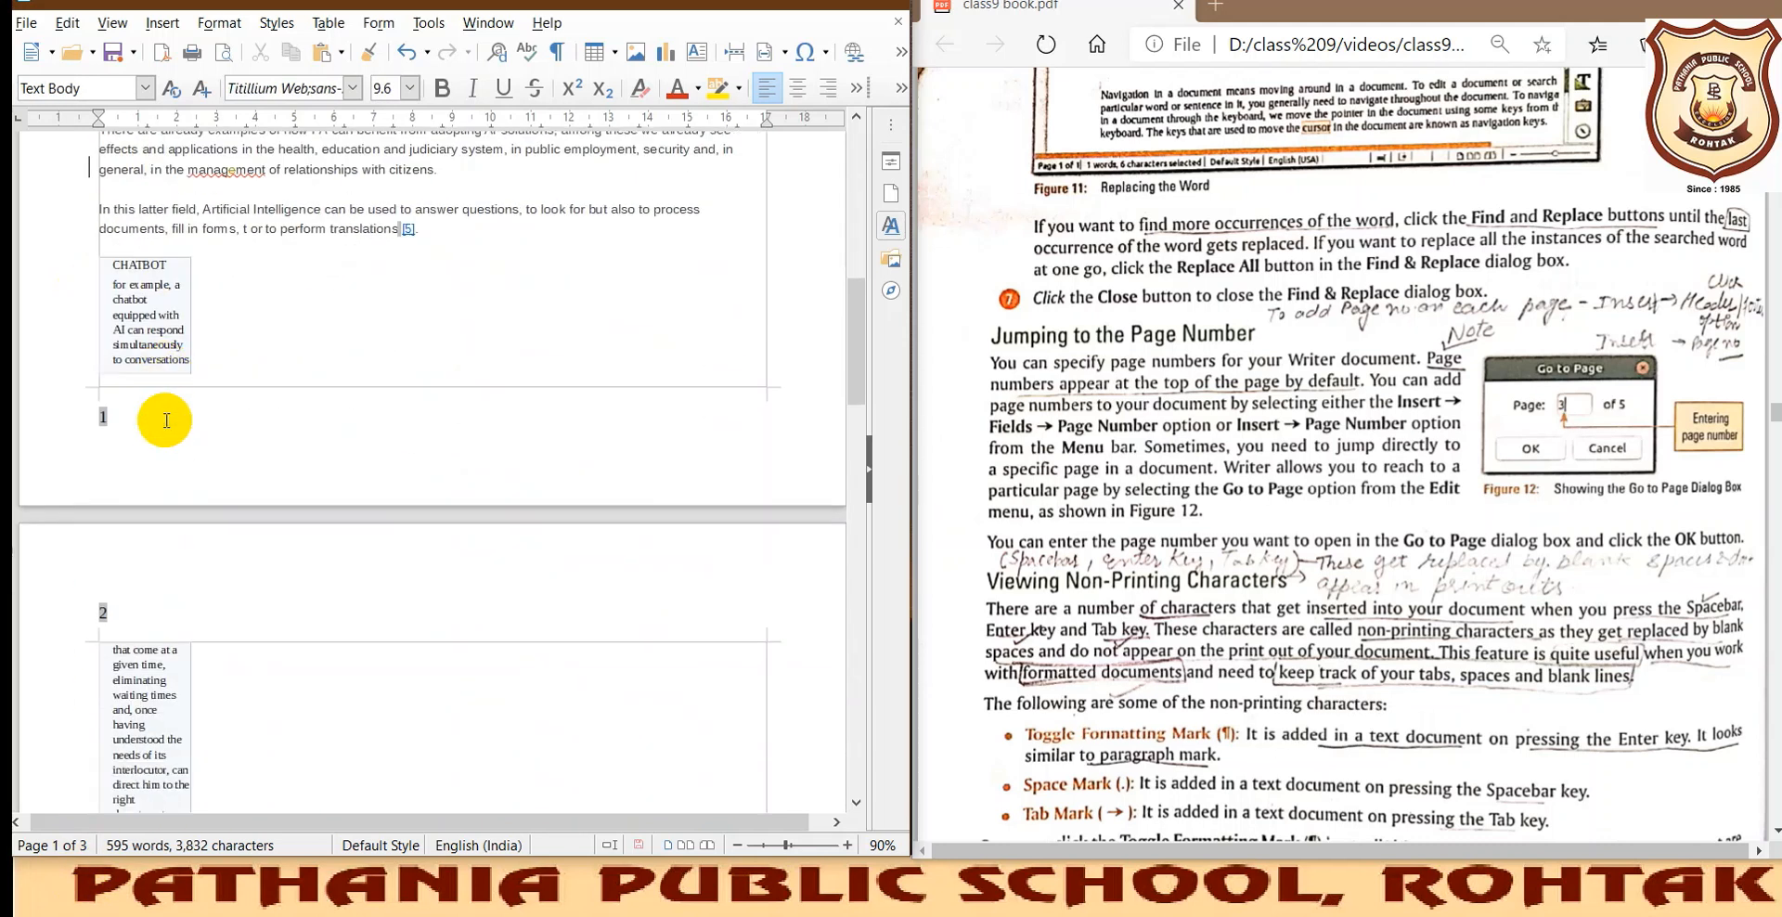
scroll(166, 421, "down", 15)
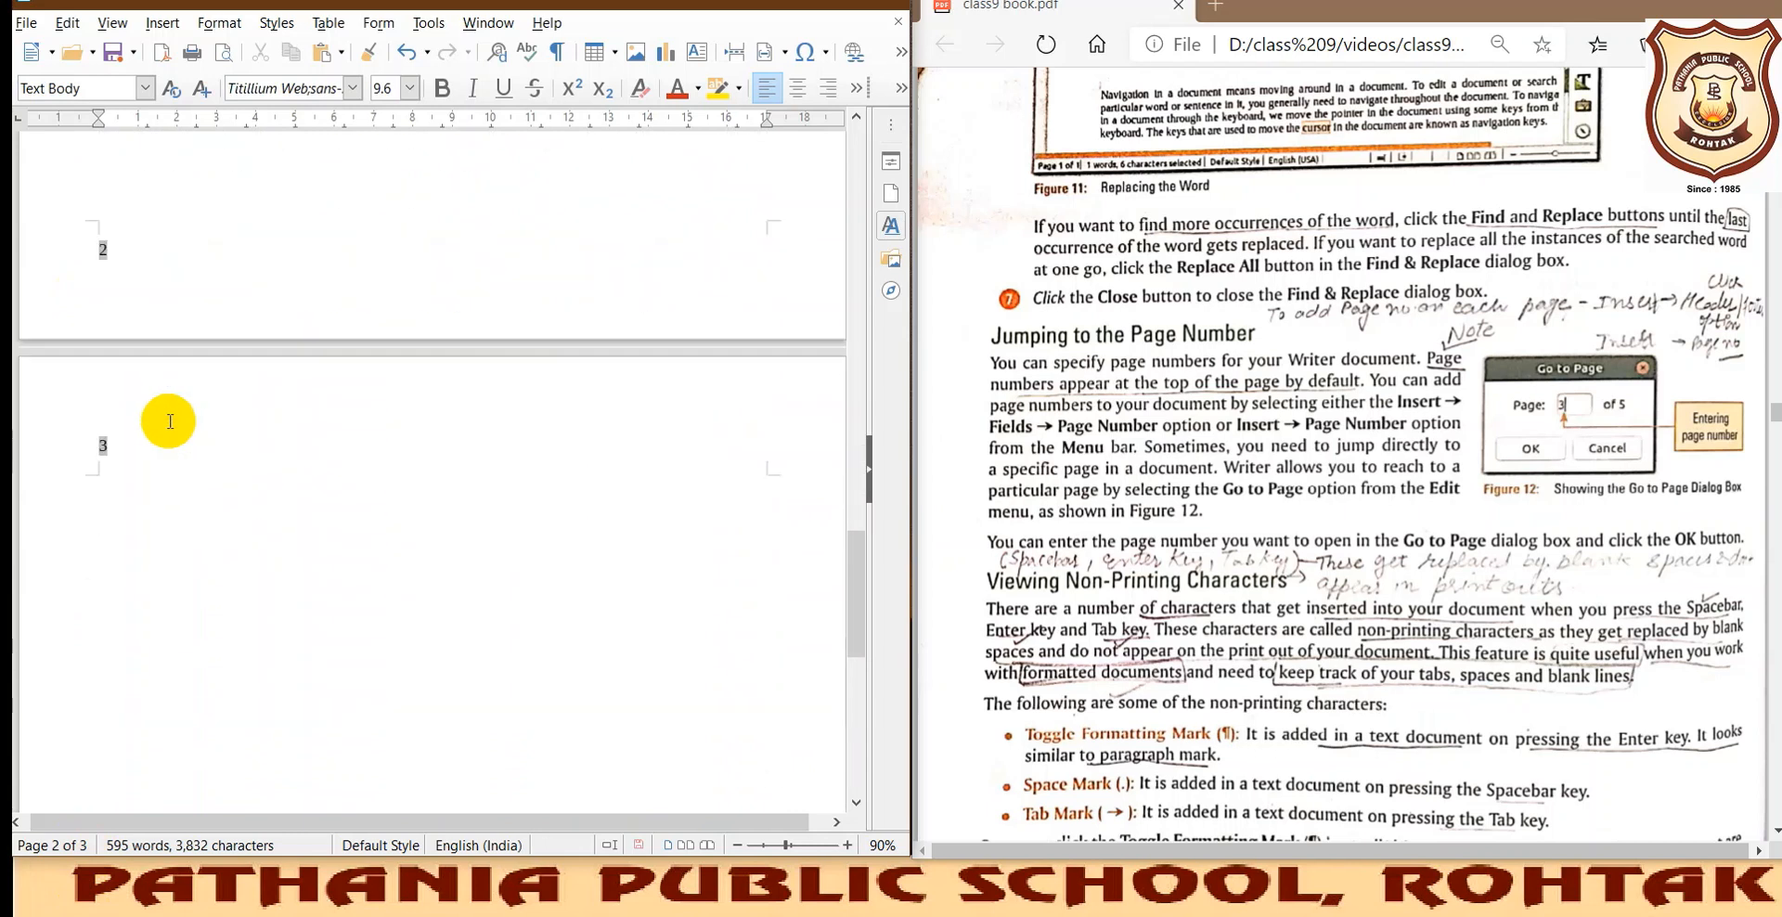
scroll(170, 421, "up", 18)
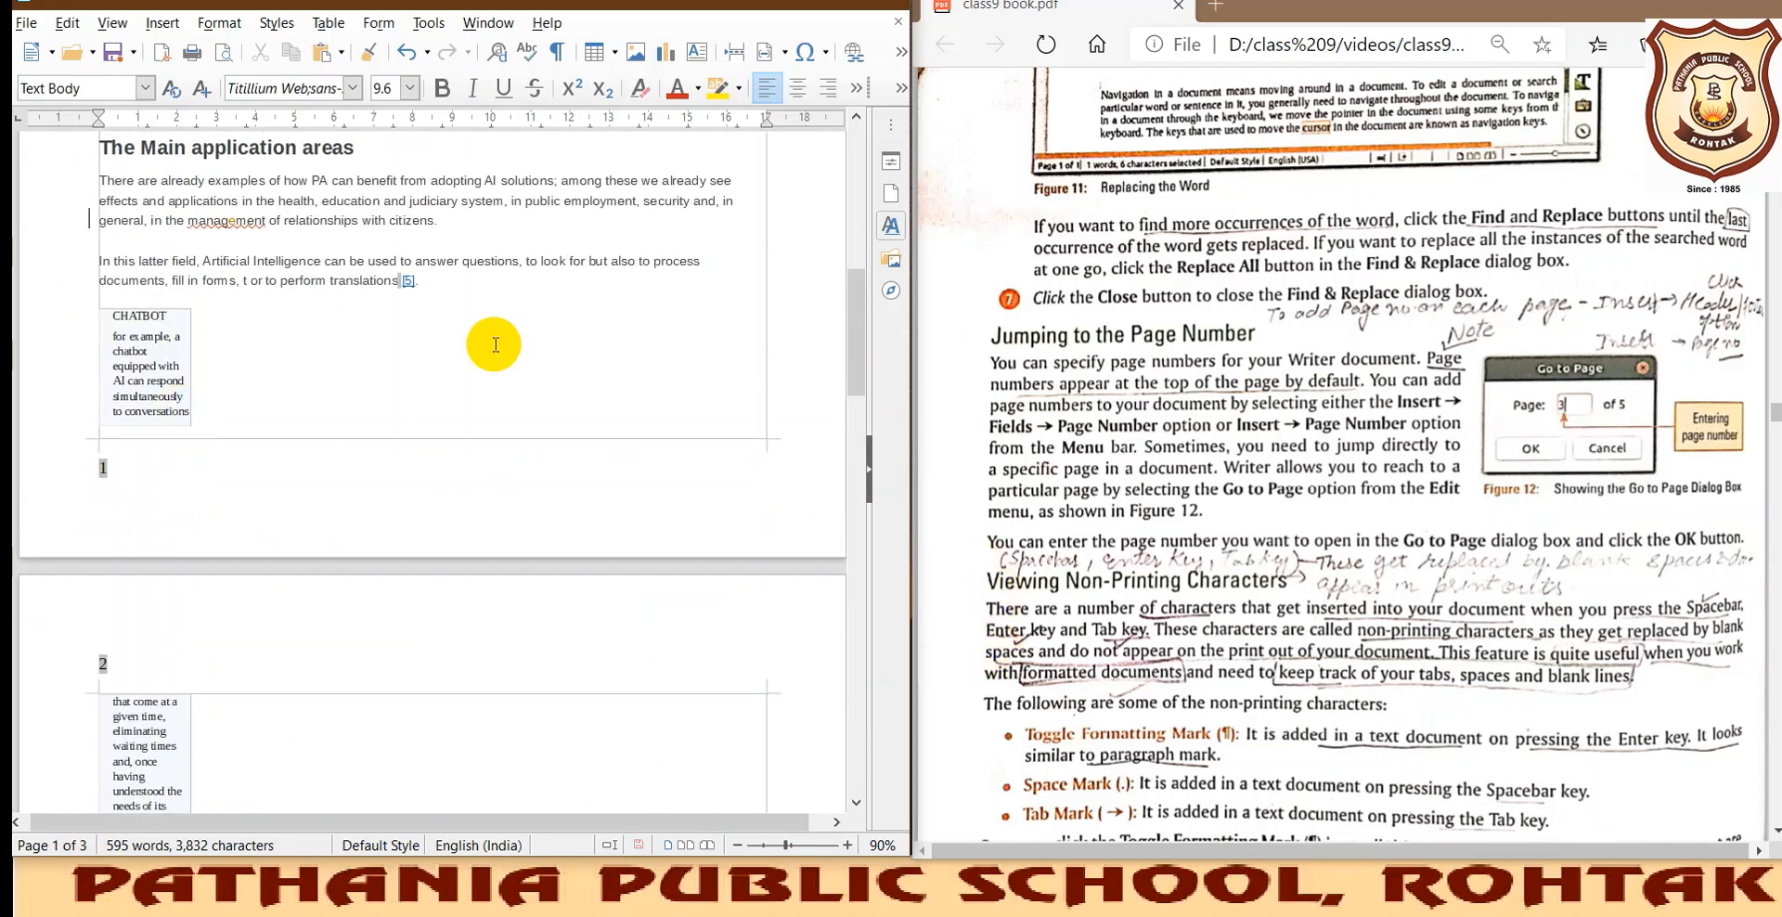
Read the textbook's sections on jumping to a page number and viewing non-printing characters, and look over the document's last pages.
scroll(1553, 377, "down", 3)
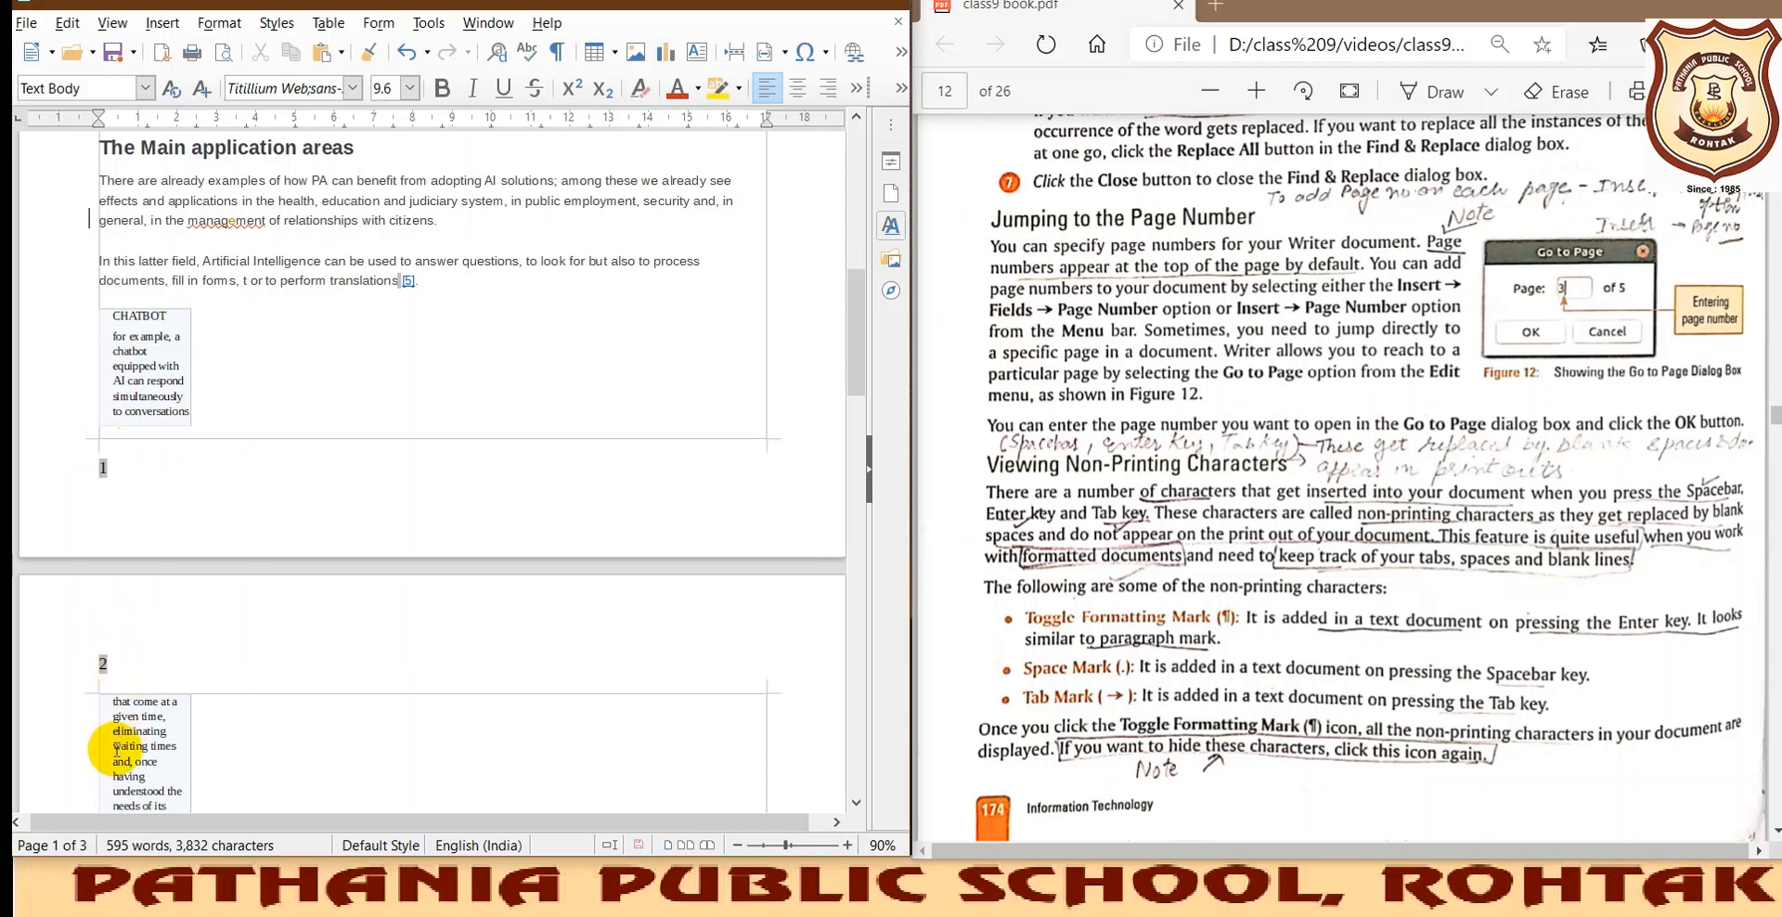
scroll(1086, 536, "down", 1)
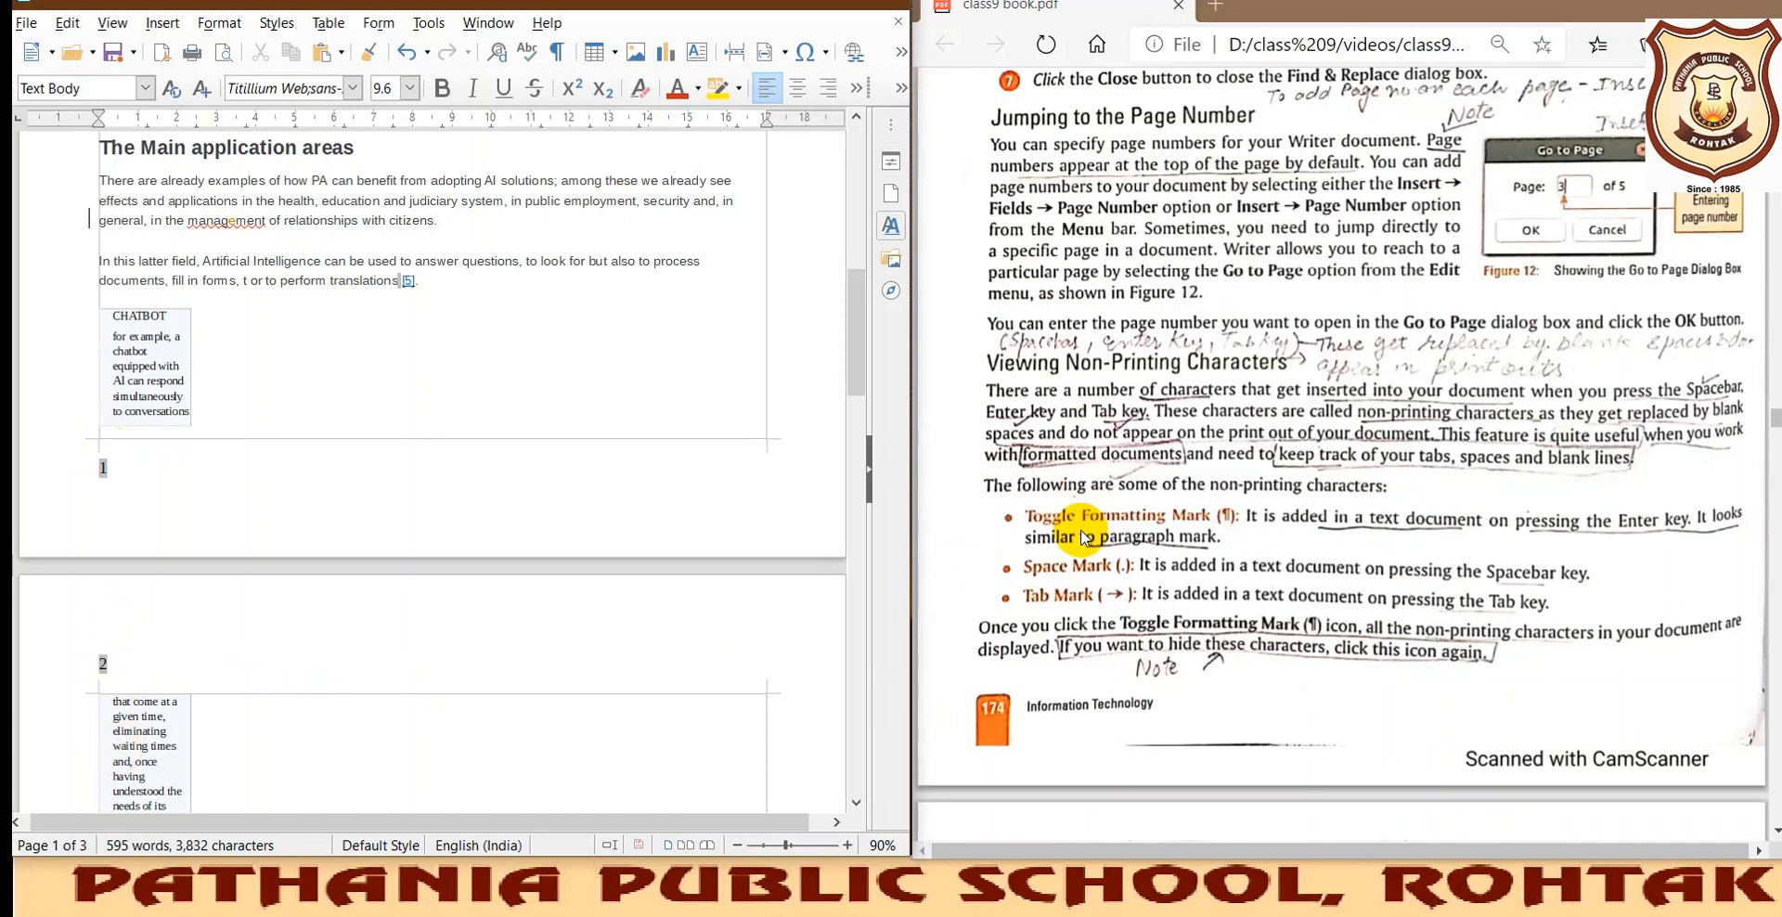
scroll(1086, 537, "down", 3)
scroll(397, 656, "down", 10)
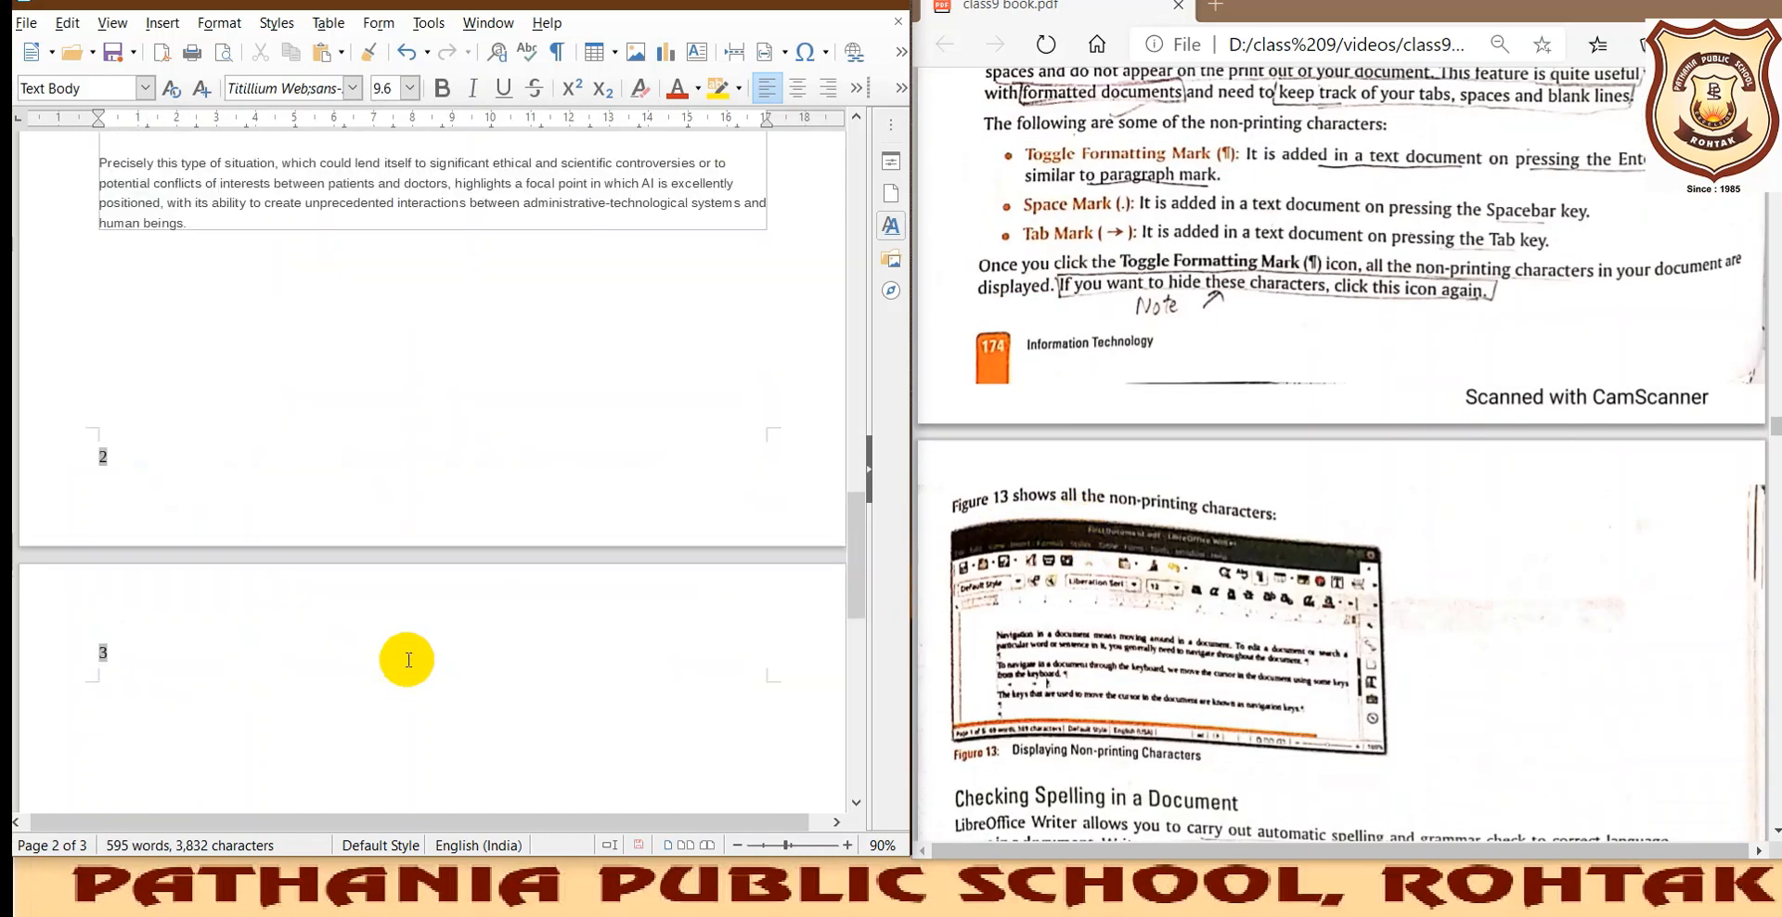
scroll(408, 660, "down", 3)
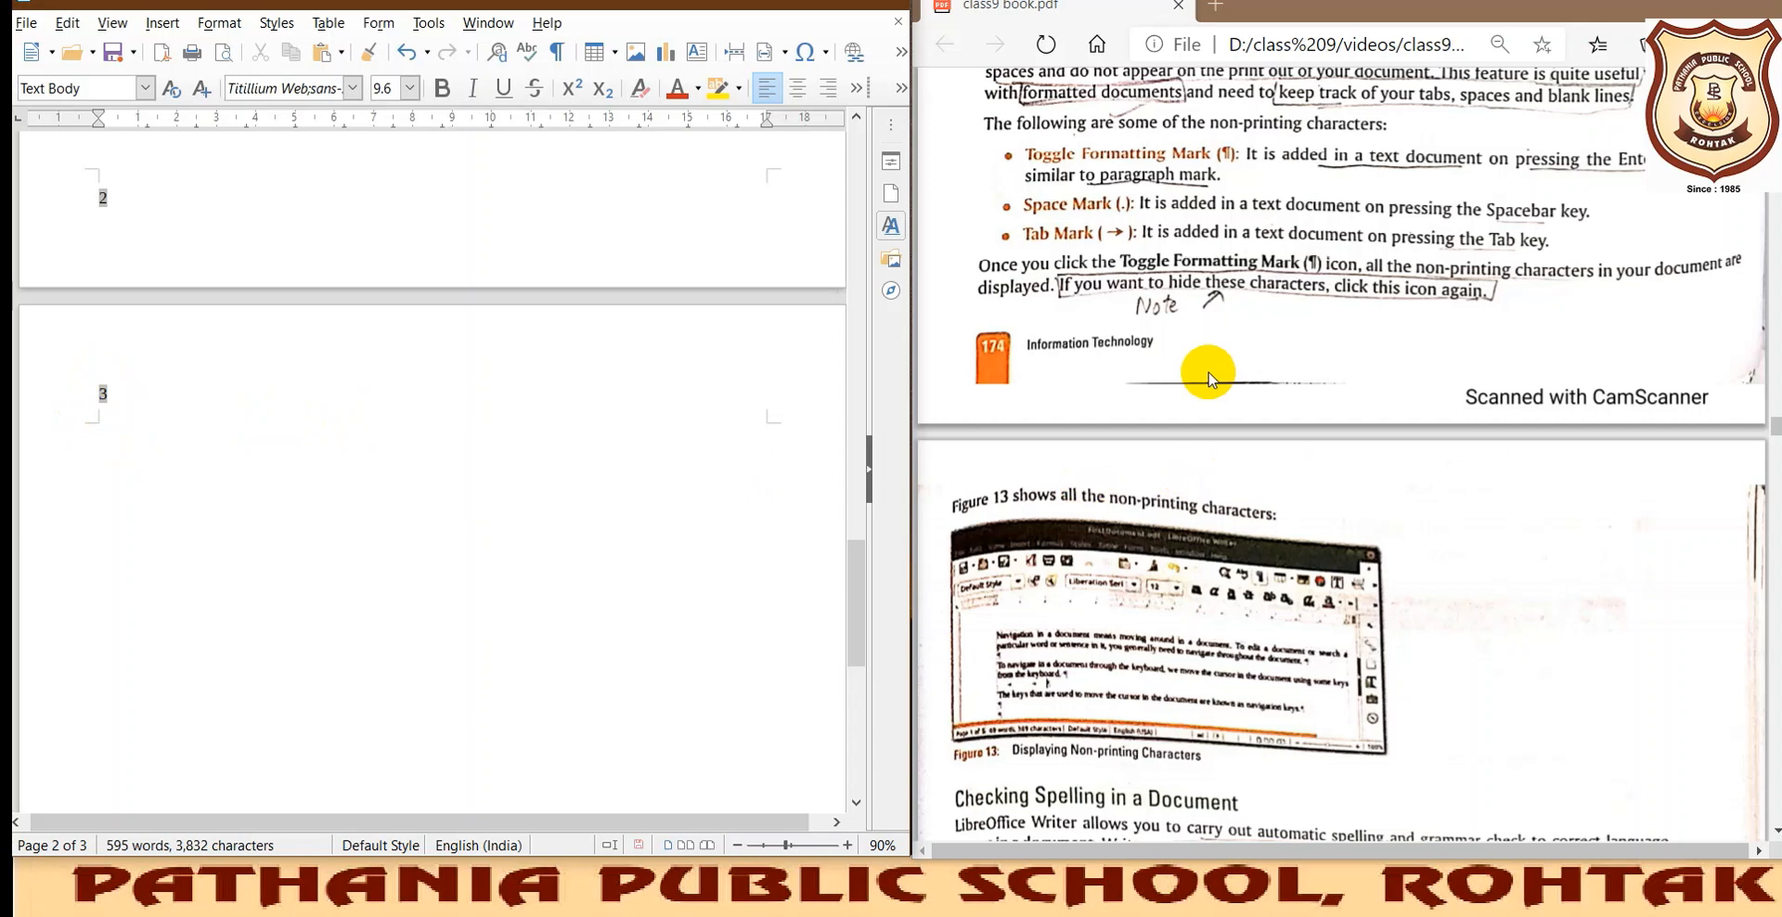
scroll(1144, 244, "up", 1)
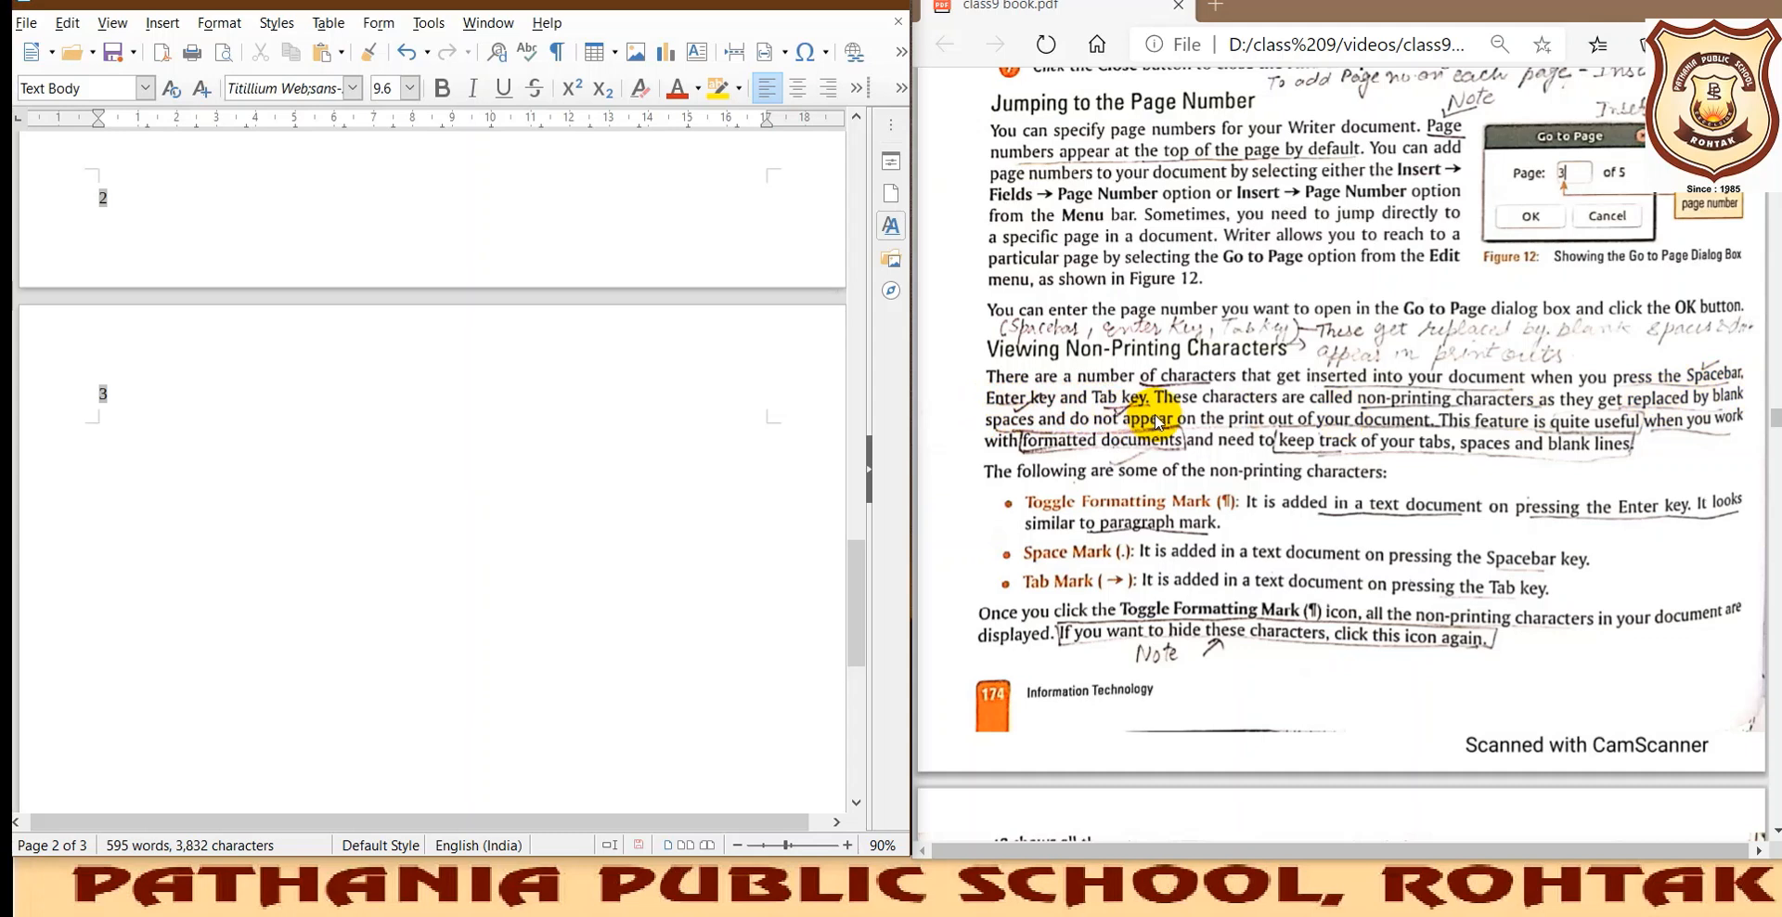
scroll(121, 409, "up", 10)
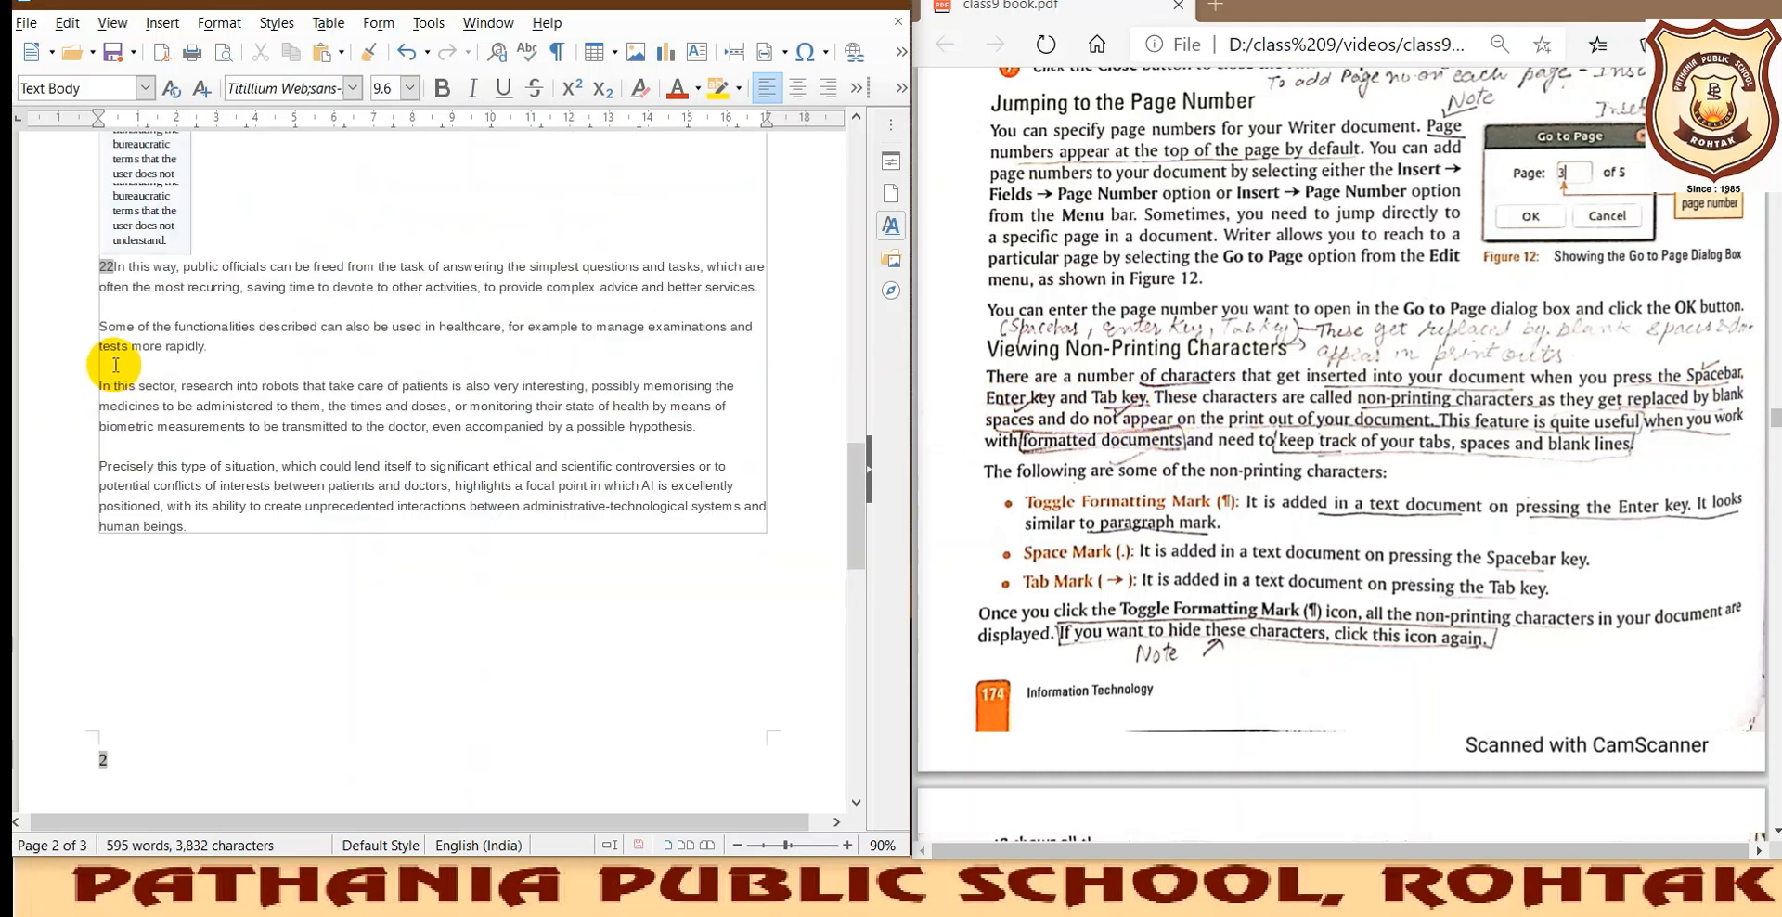
Insert a tab before "are many definitions" in the first body paragraph and display the document's formatting marks.
scroll(107, 373, "up", 15)
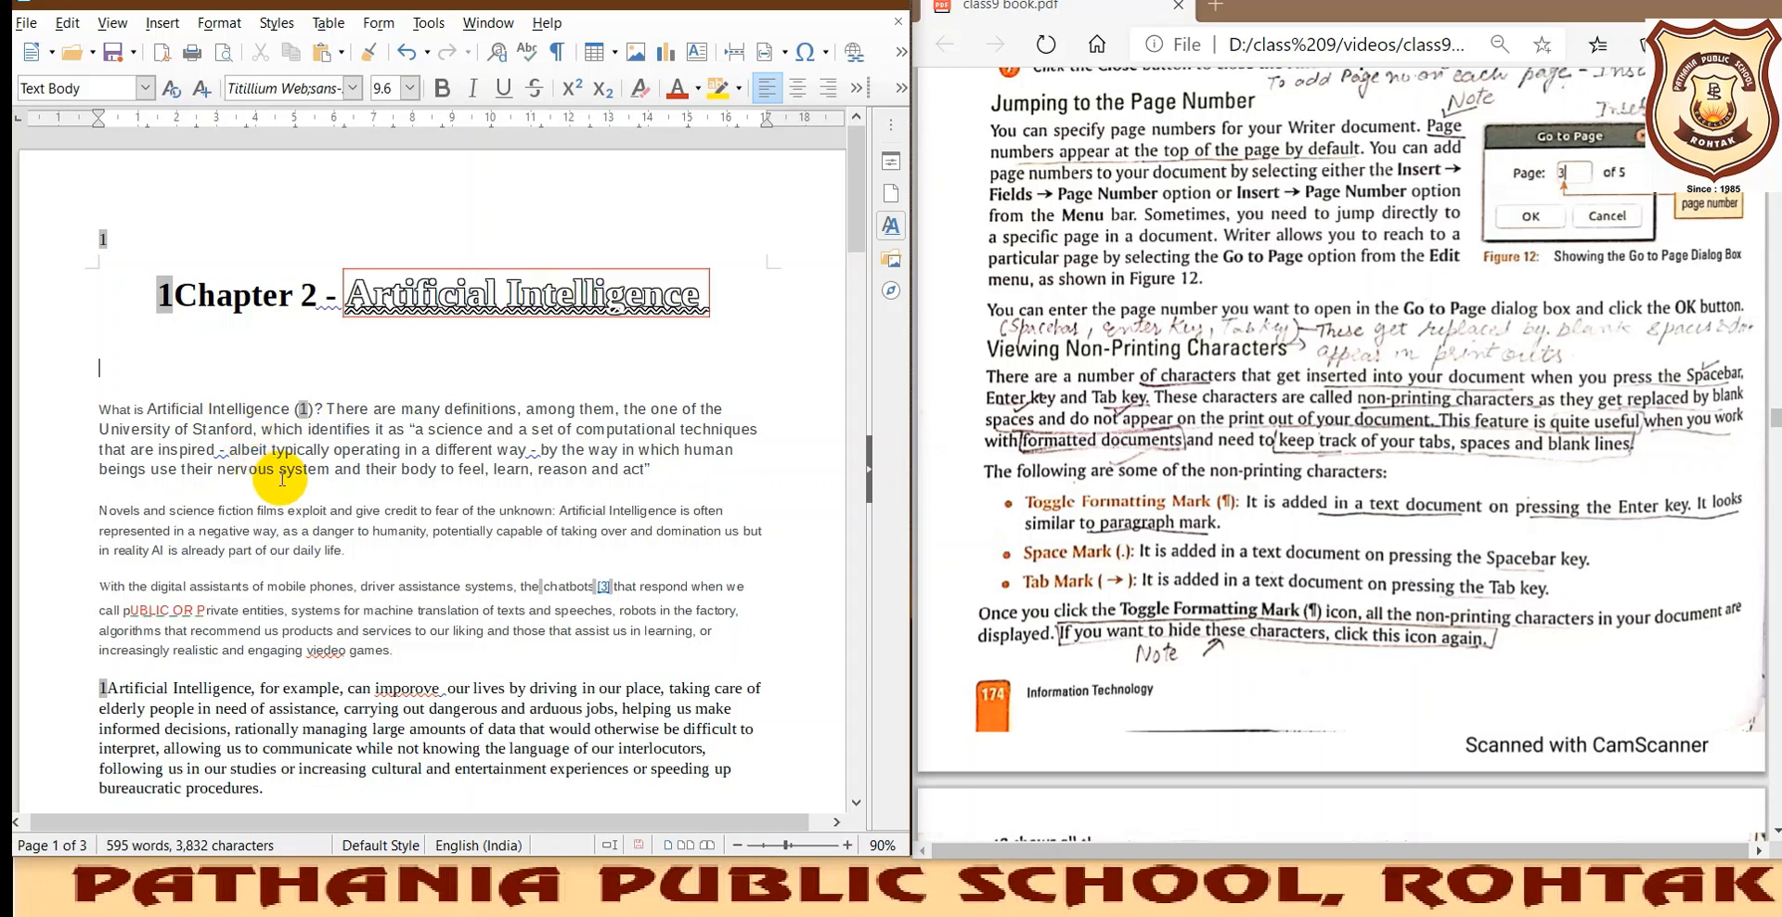
left_click(372, 413)
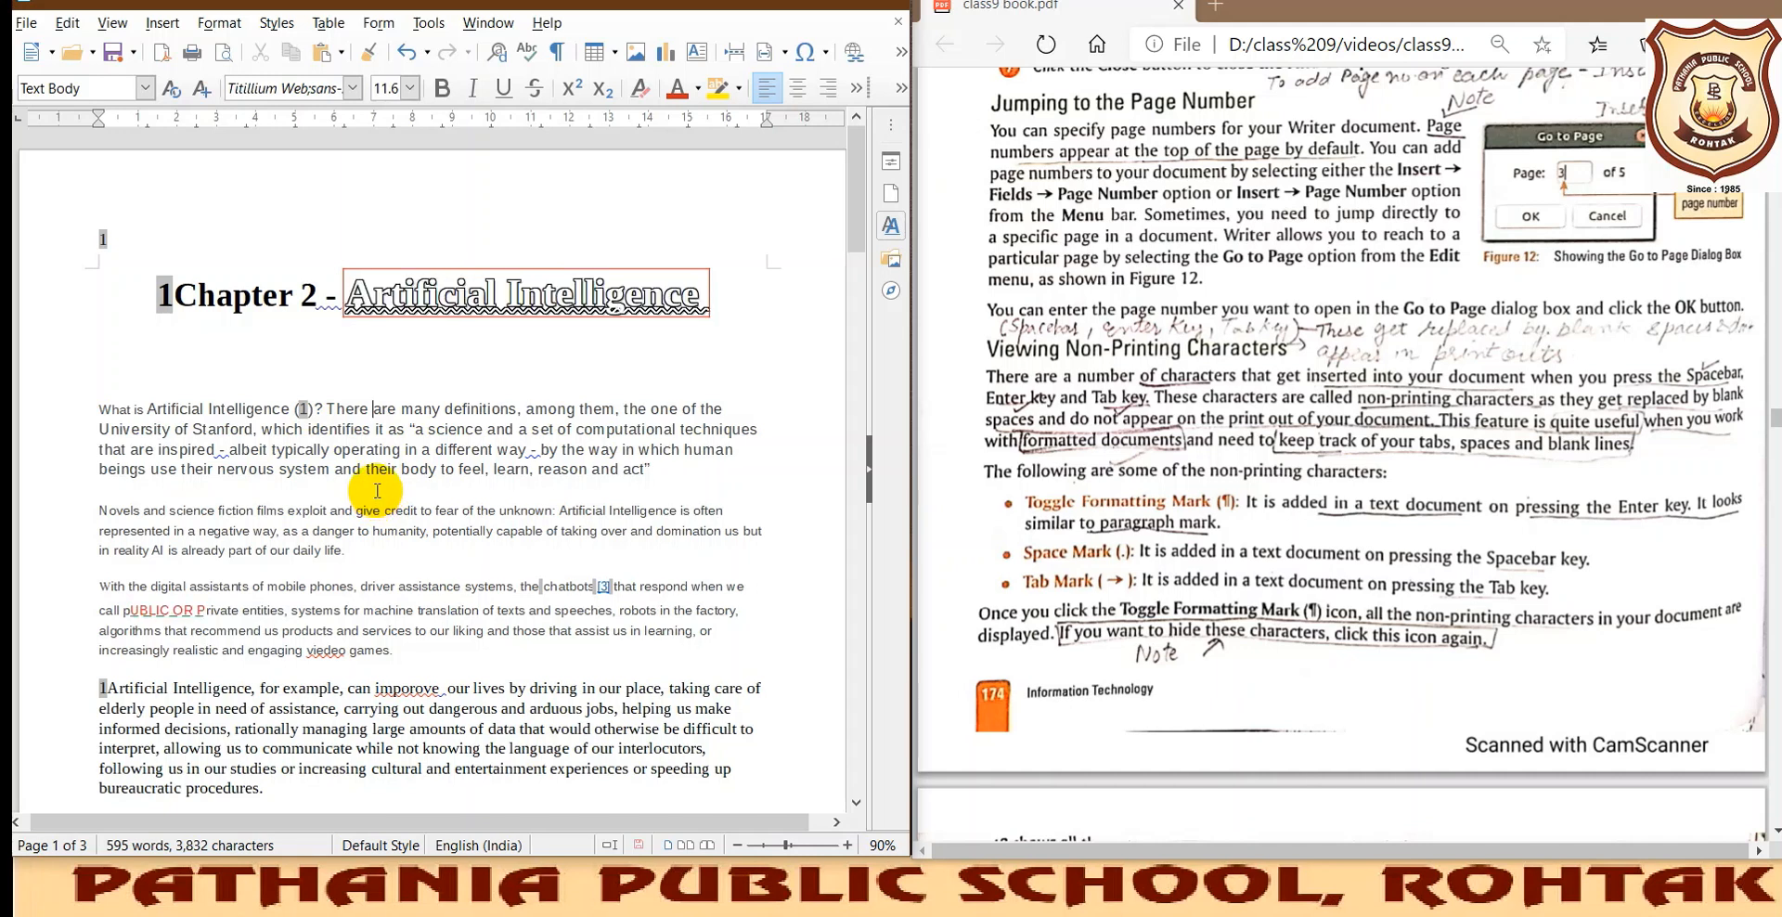
key("Tab")
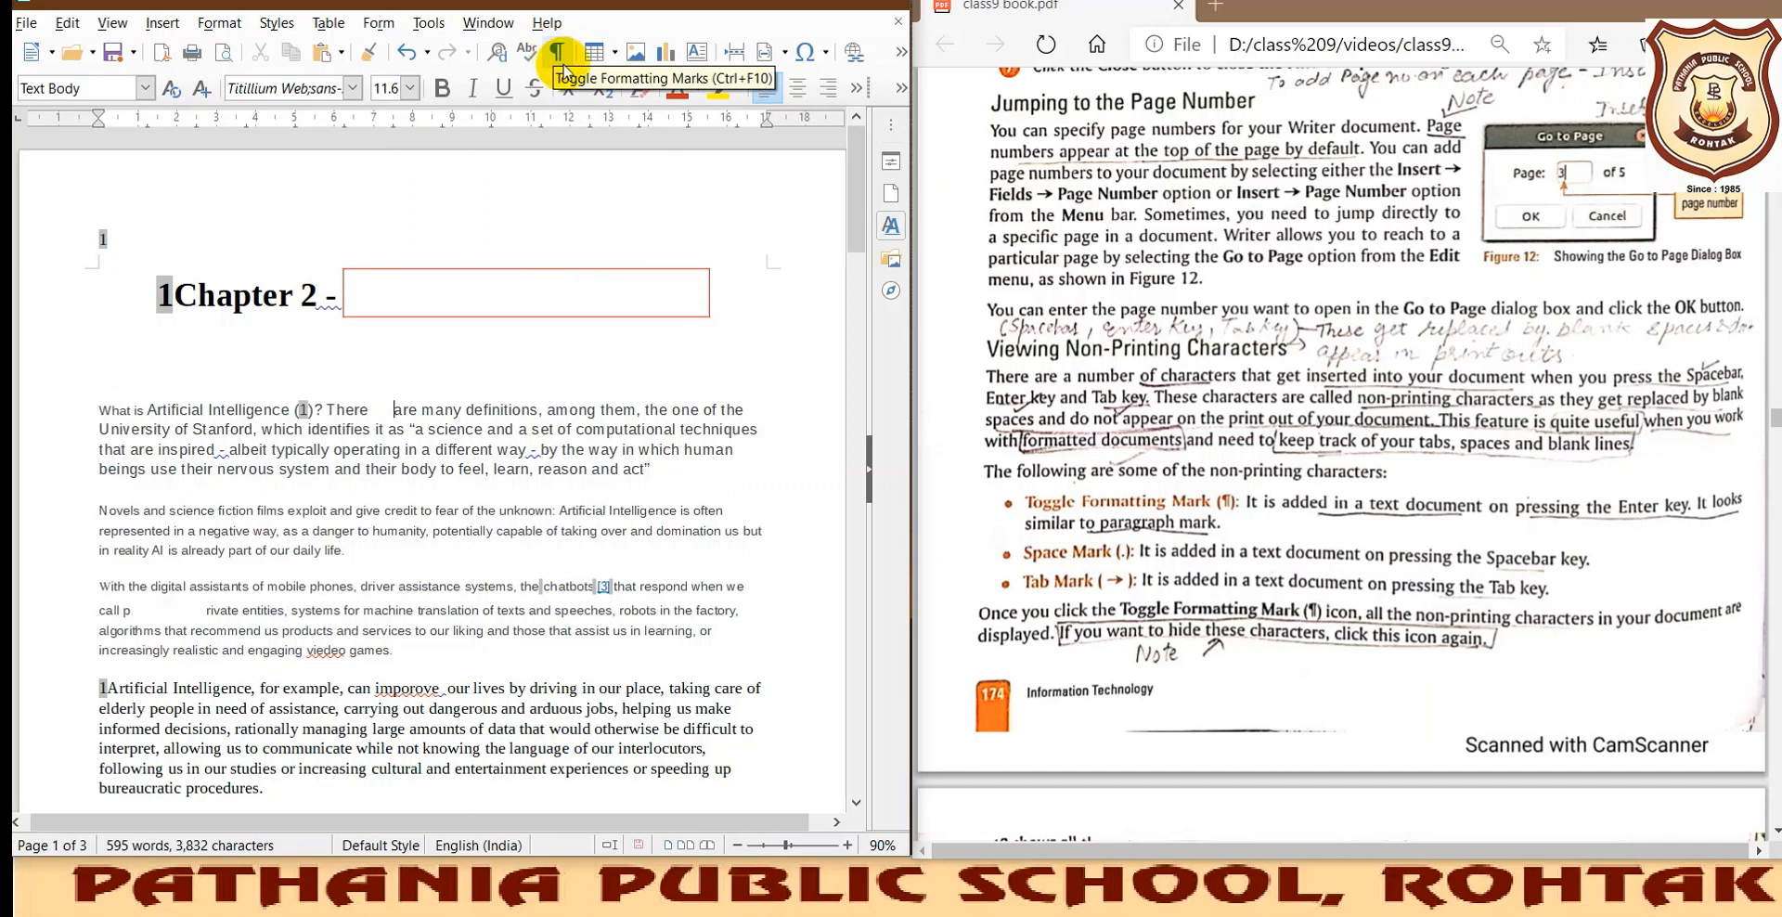
left_click(564, 57)
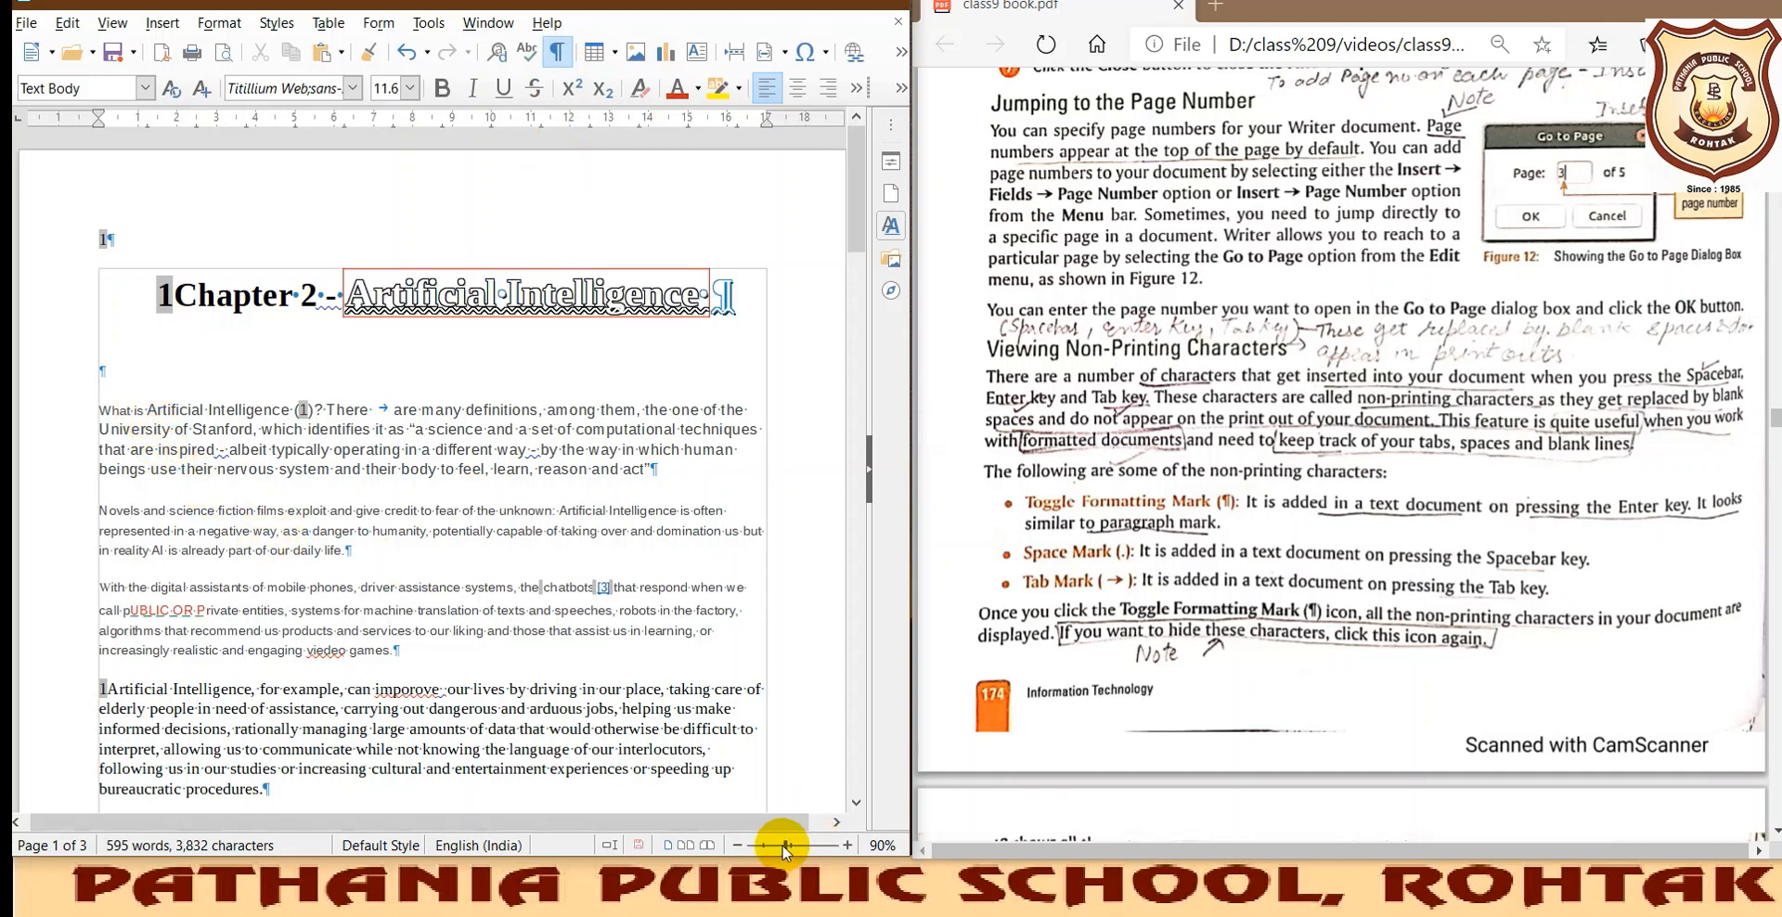
Magnify the document to about 599% to examine the space, tab and paragraph marks, and return to 100%.
left_click_drag(787, 846, 837, 841)
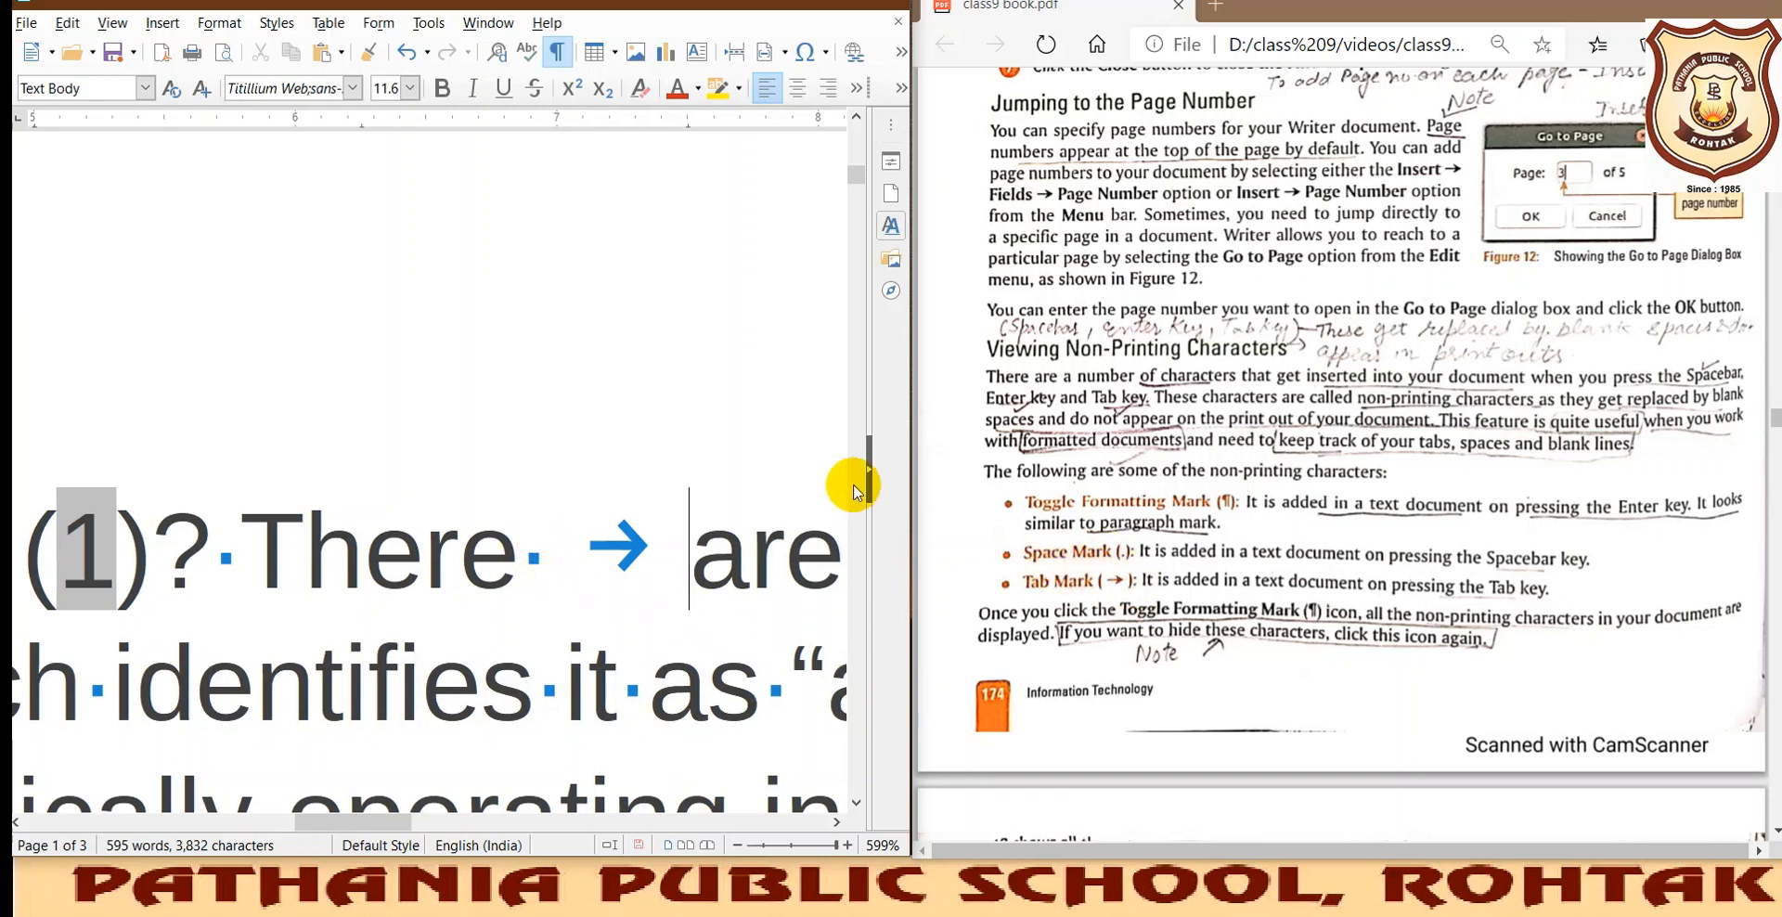
scroll(756, 530, "down", 8)
scroll(754, 535, "up", 4)
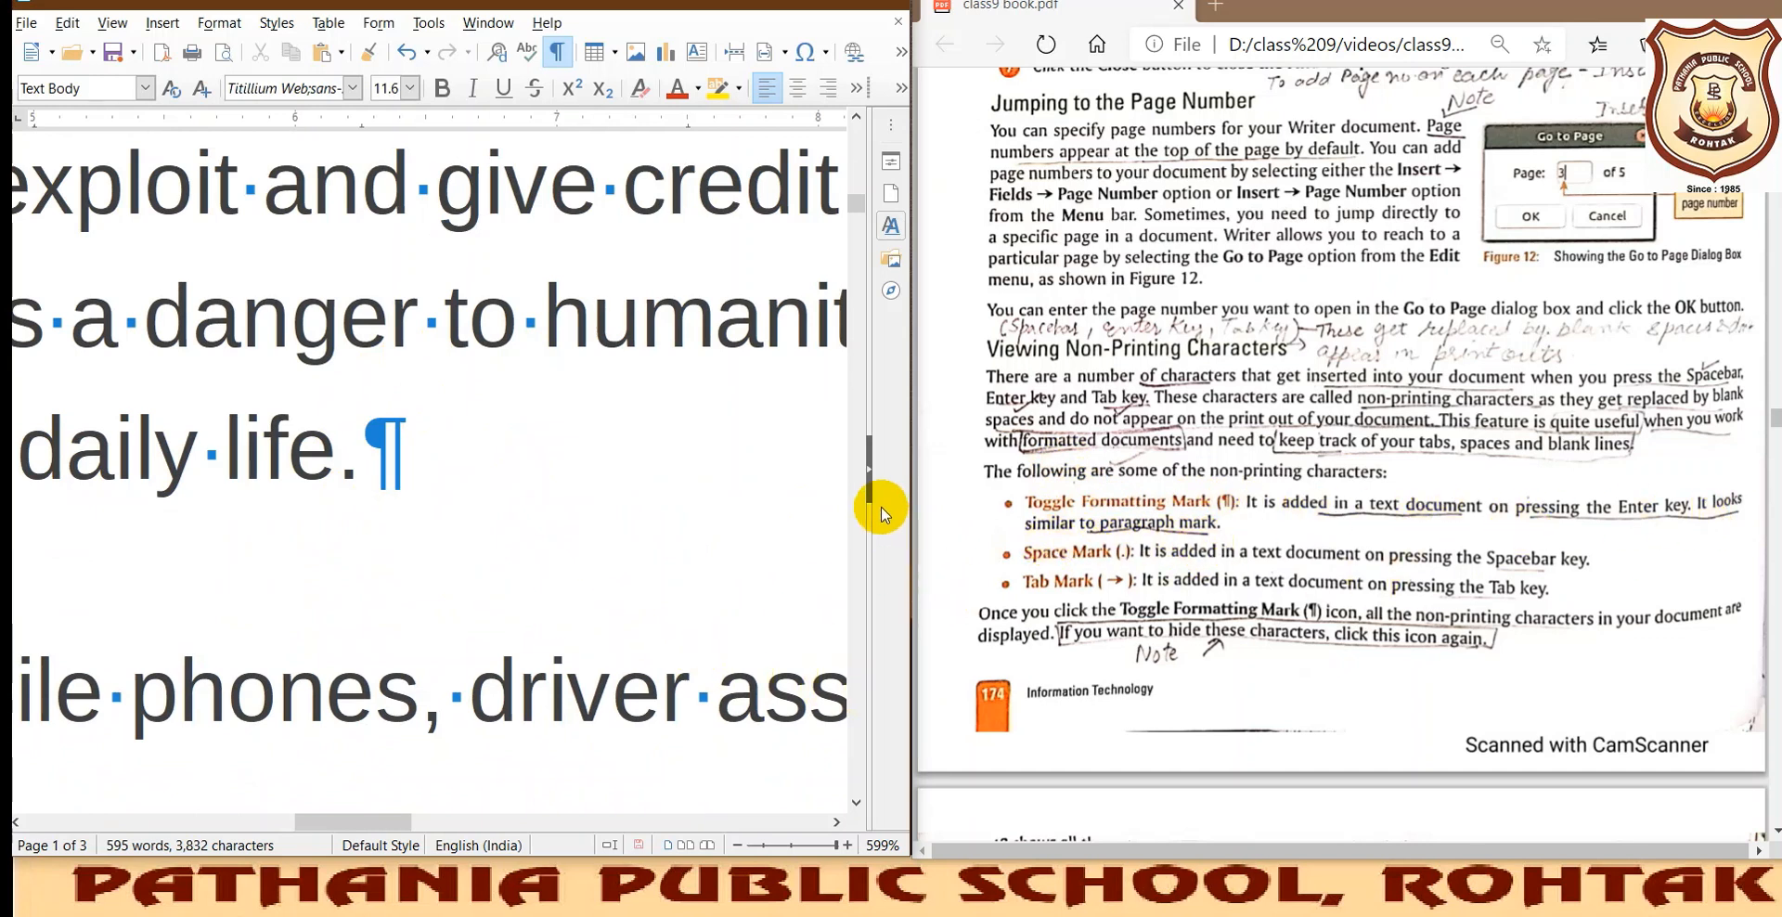
left_click_drag(833, 844, 792, 848)
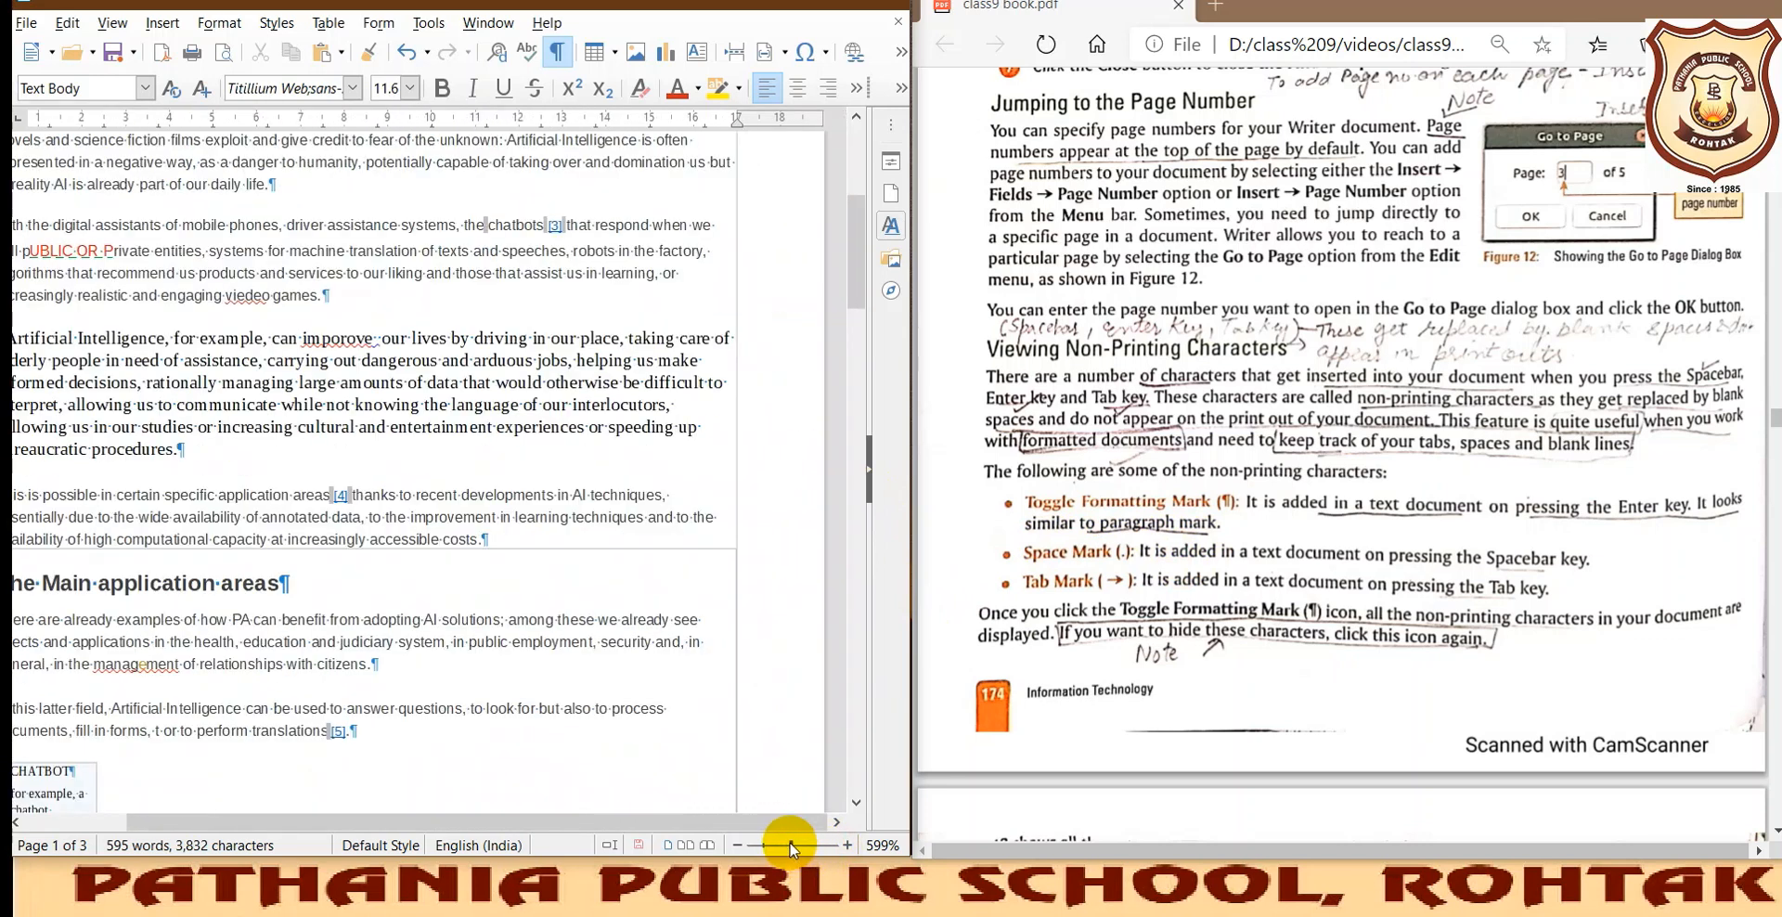
left_click_drag(545, 826, 442, 817)
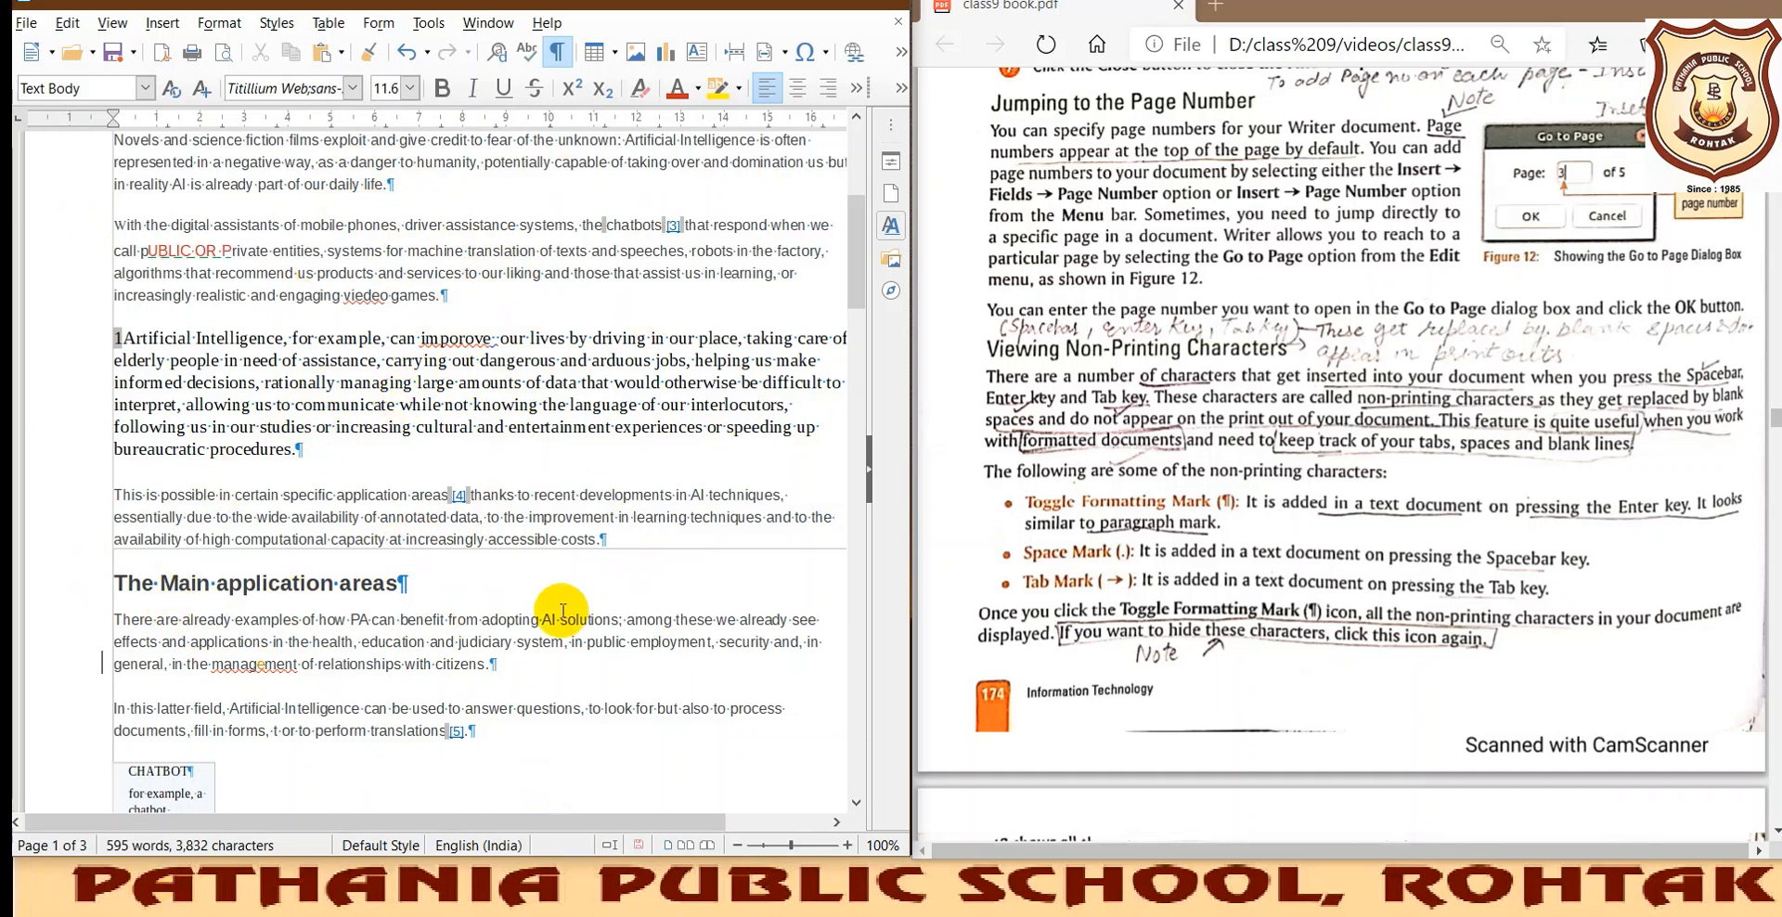
Toggle the formatting marks off and on repeatedly, leaving them hidden.
left_click(559, 52)
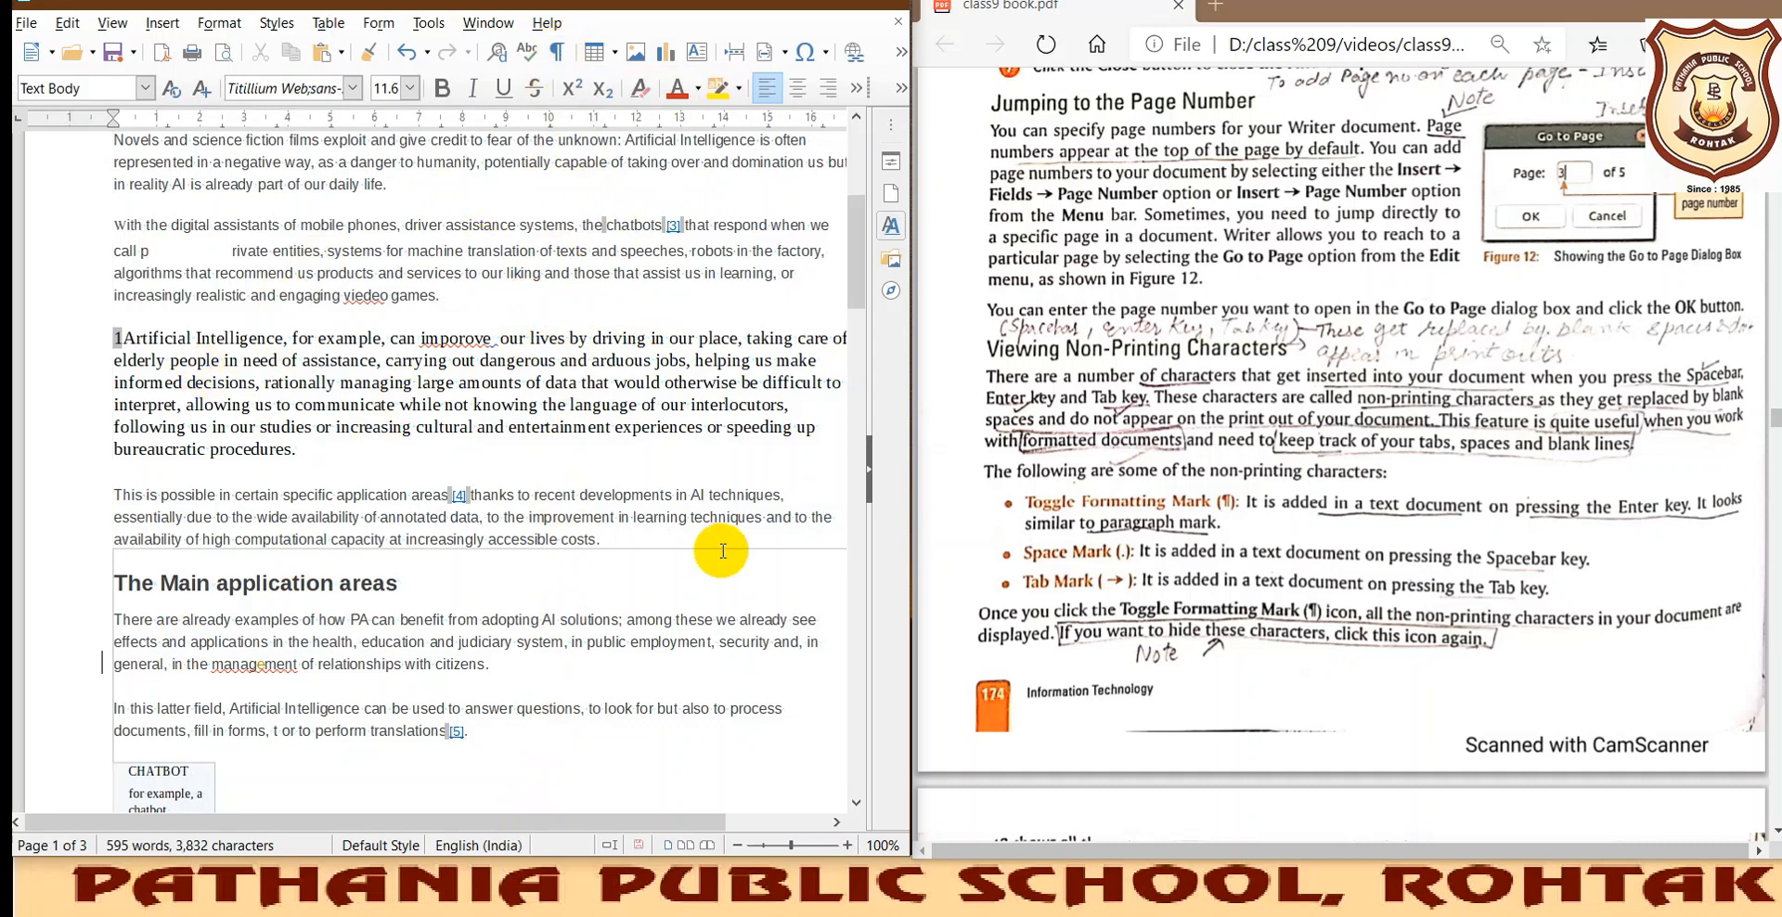
left_click(556, 51)
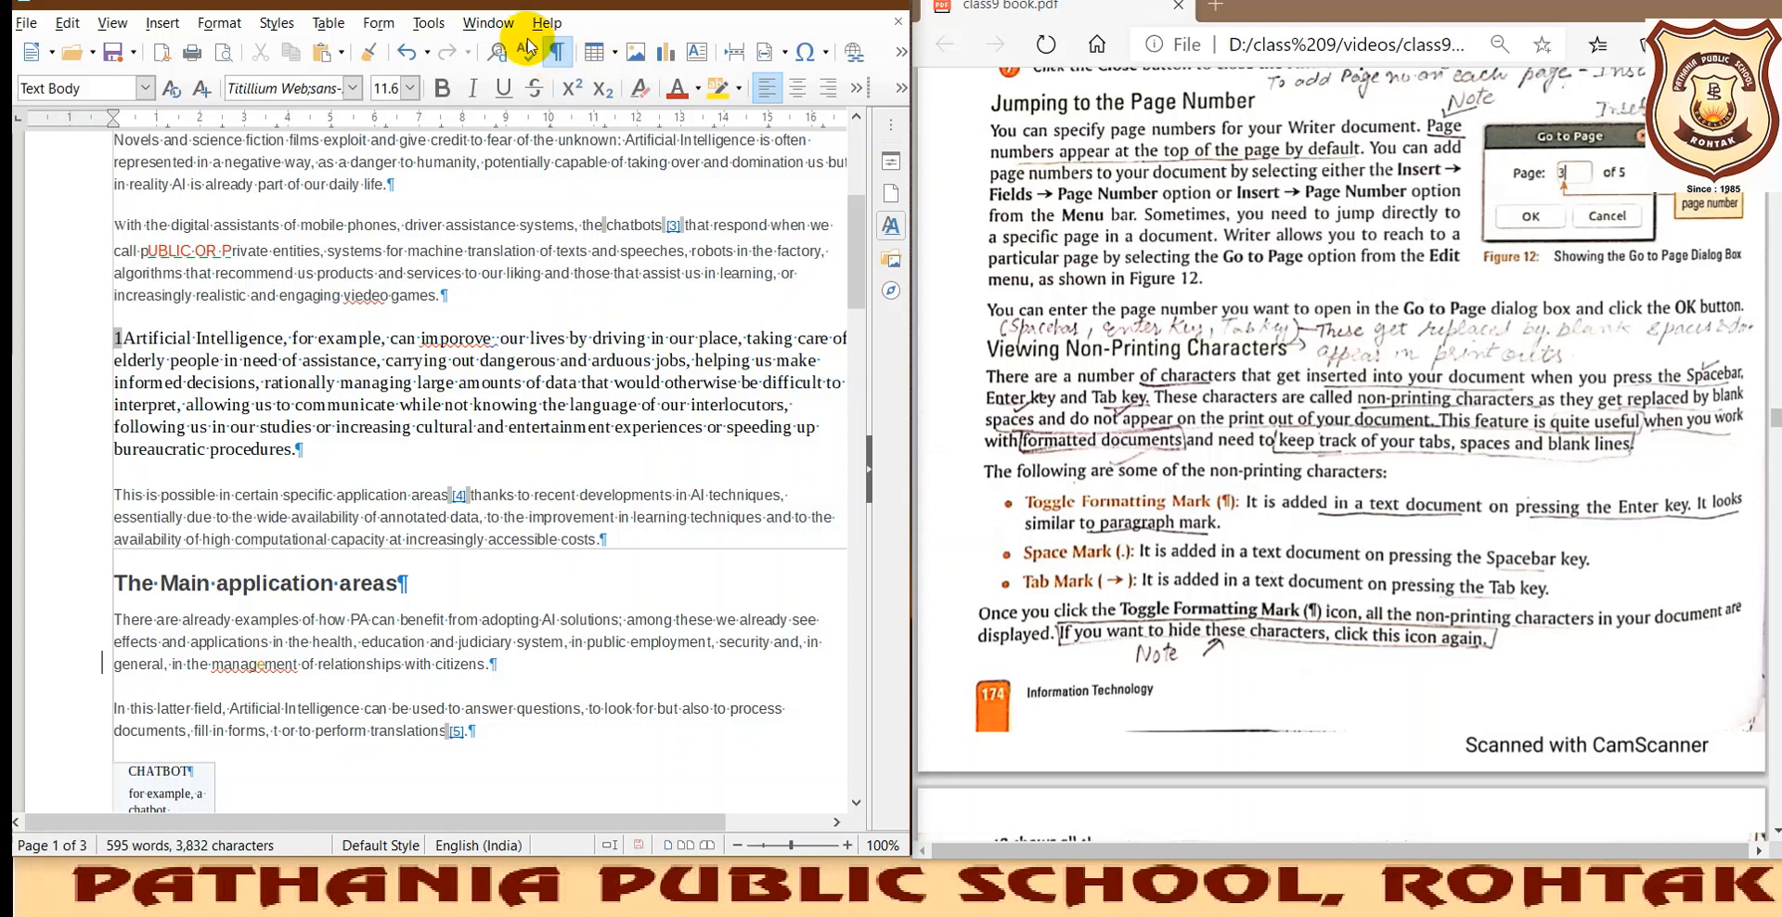
left_click(557, 54)
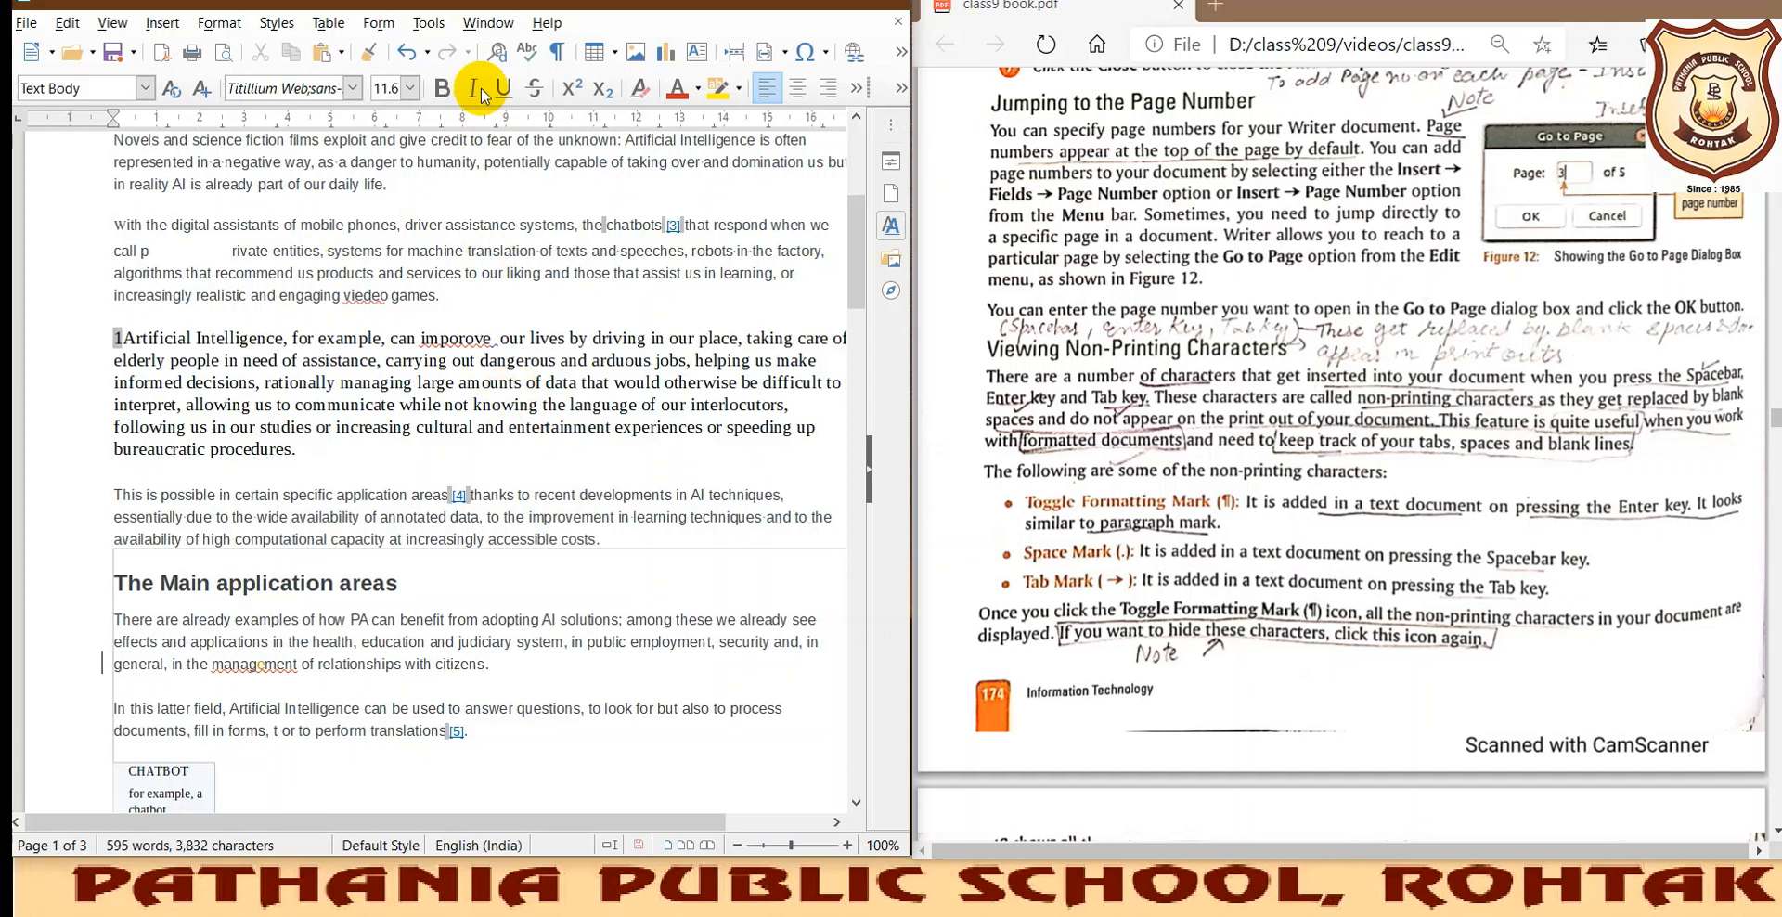
left_click(557, 53)
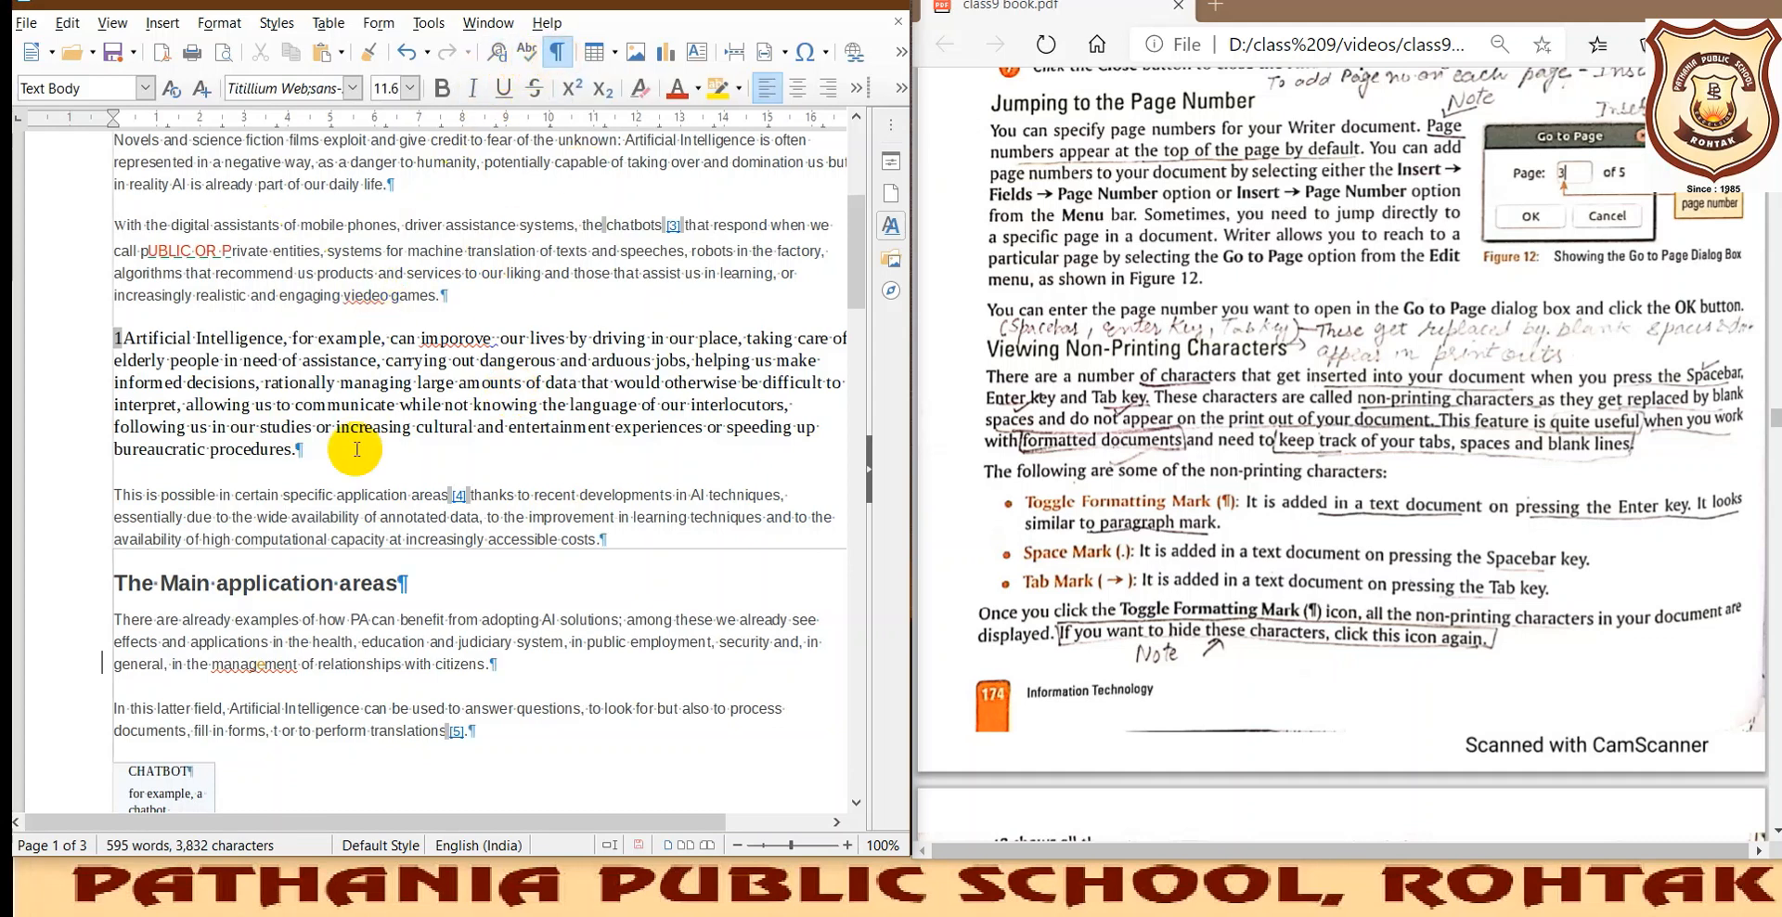
left_click(557, 53)
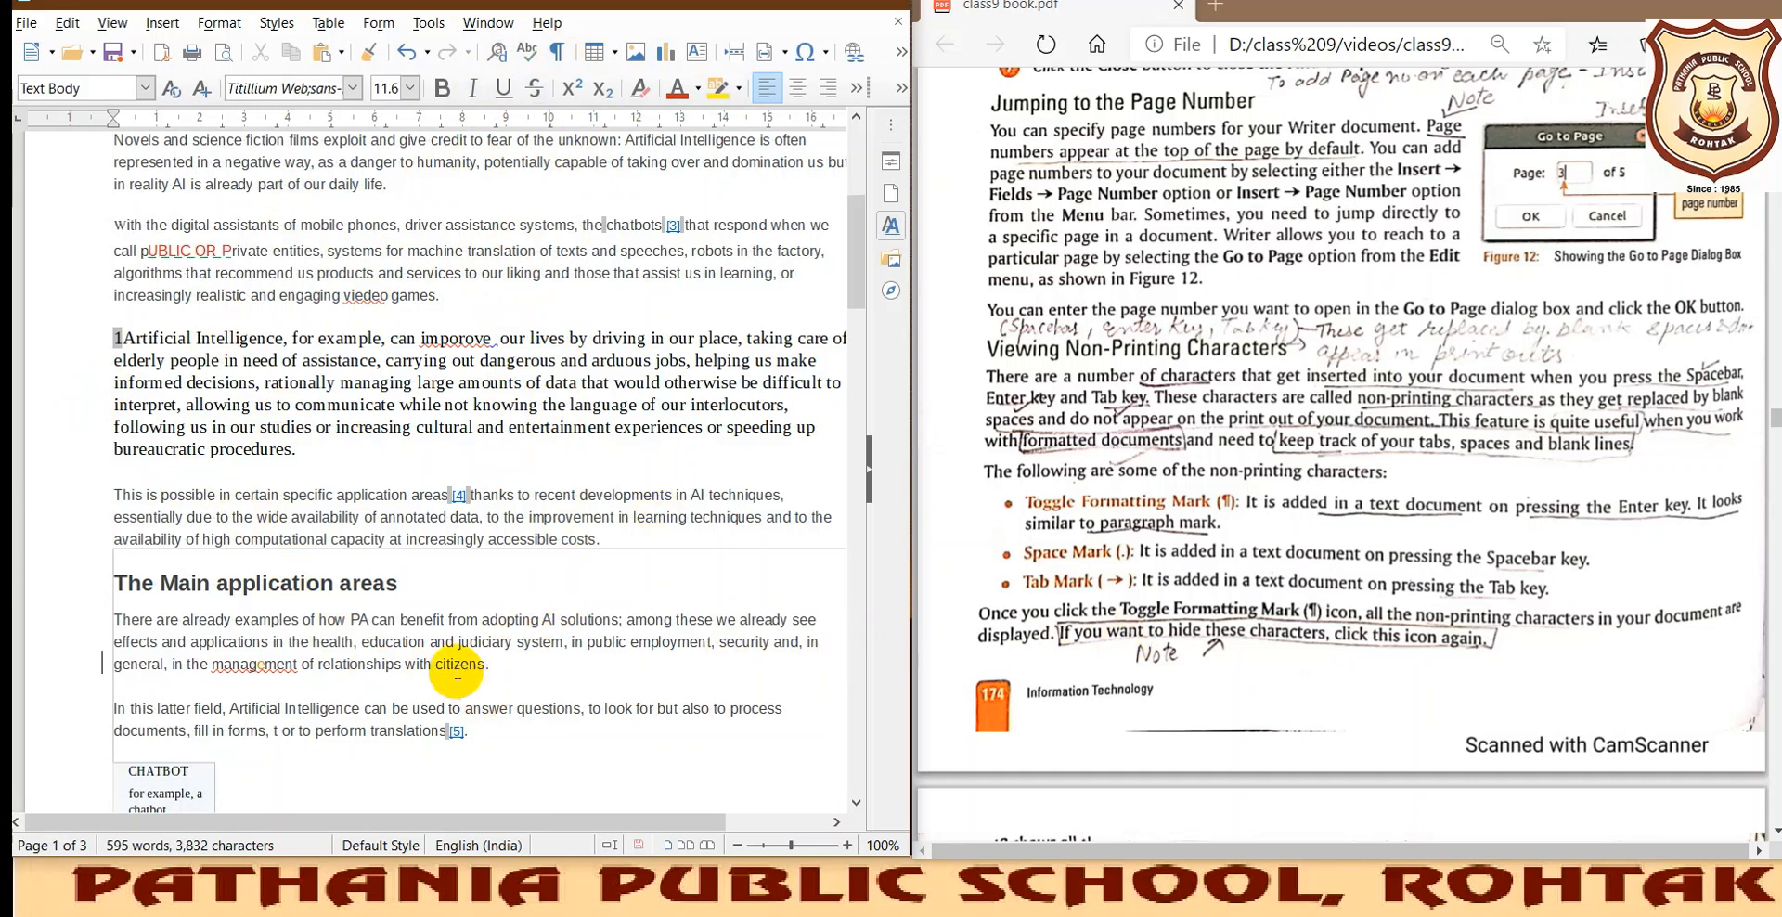
Read the textbook's section on checking spelling, including the steps for Automatic Spell Checking and the Spelling option.
scroll(1389, 427, "down", 5)
scroll(1390, 429, "down", 5)
scroll(1389, 429, "down", 2)
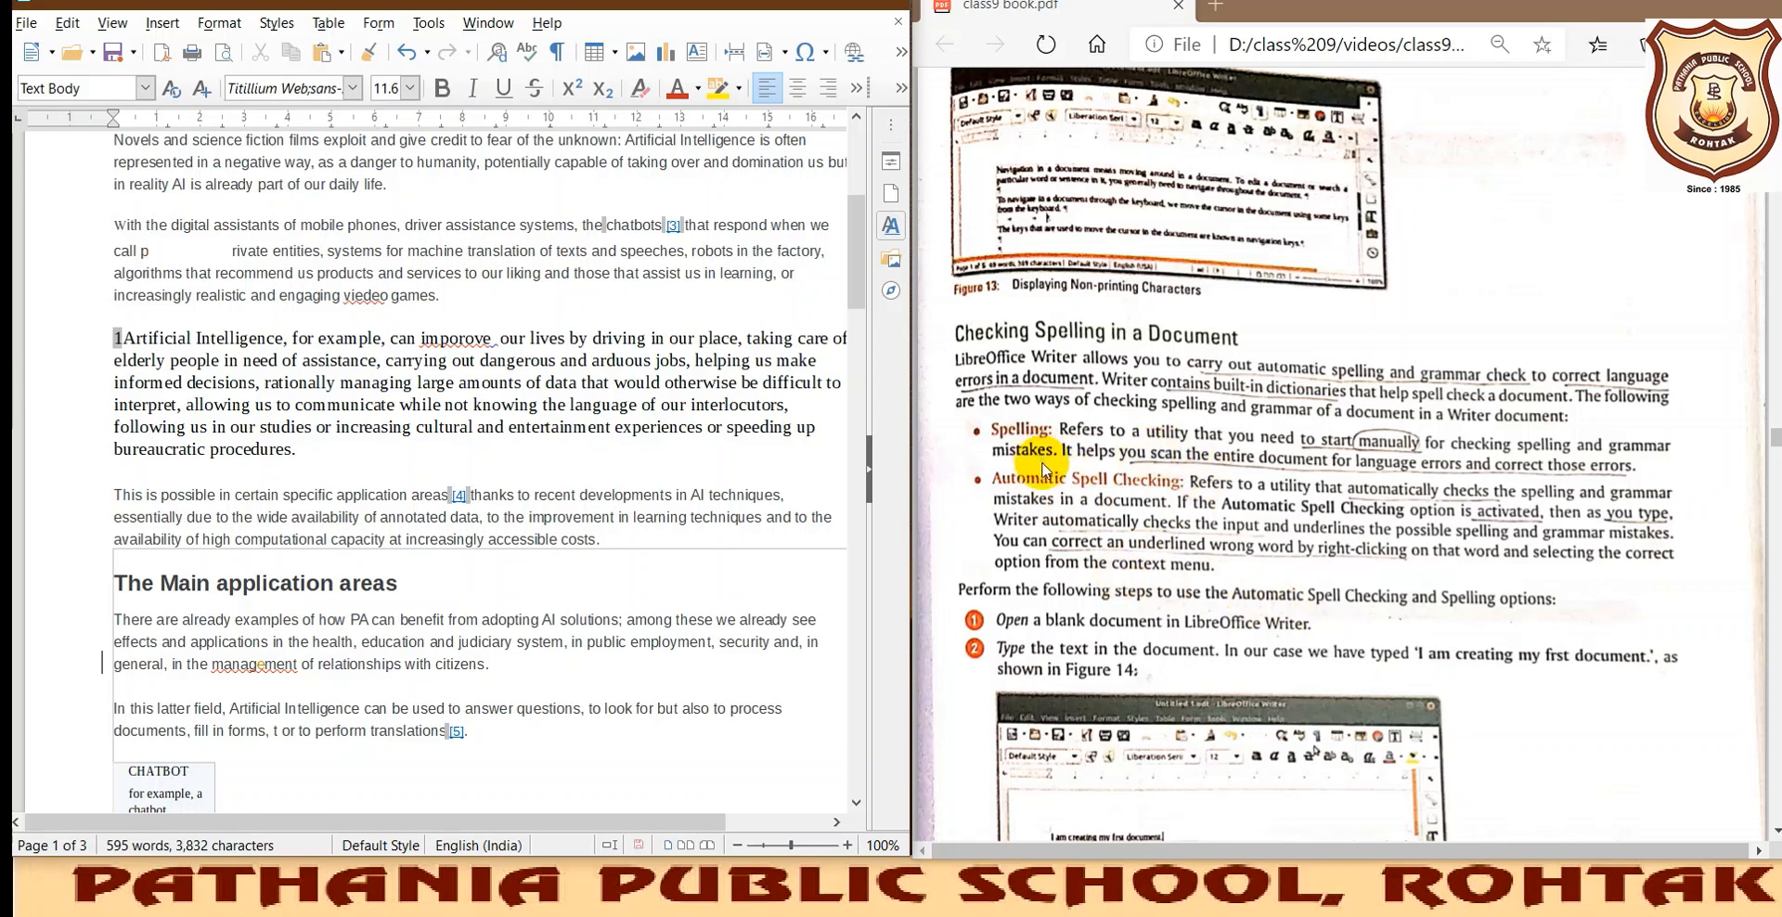
scroll(1140, 494, "down", 3)
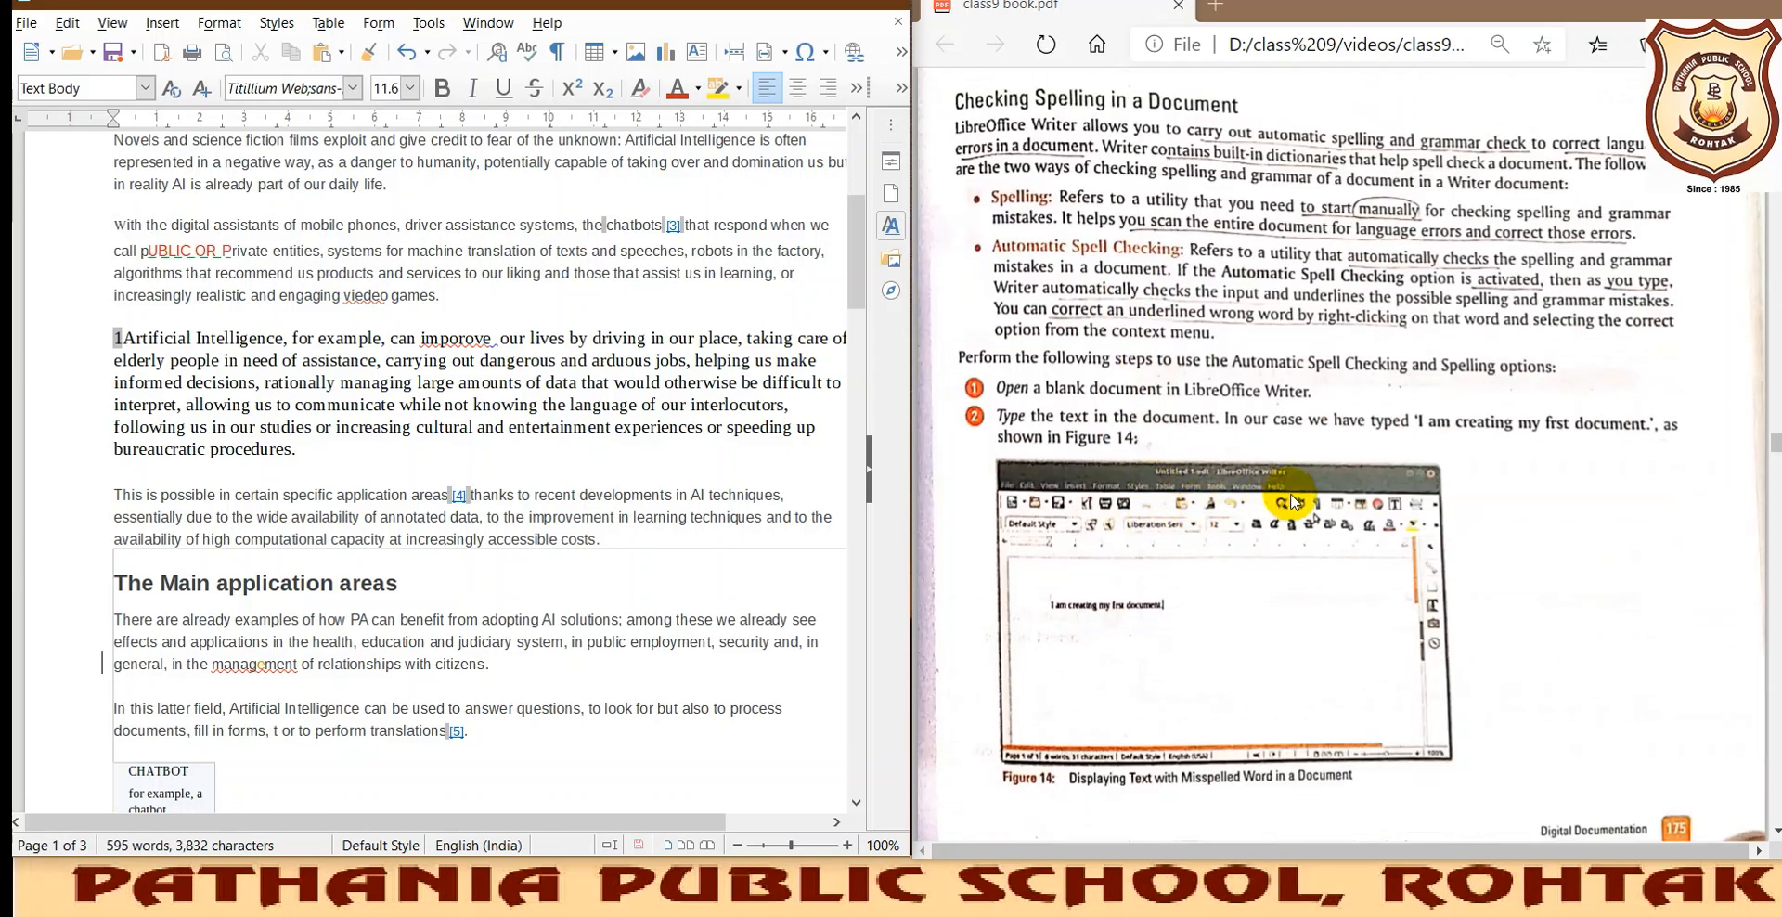
scroll(1293, 501, "down", 3)
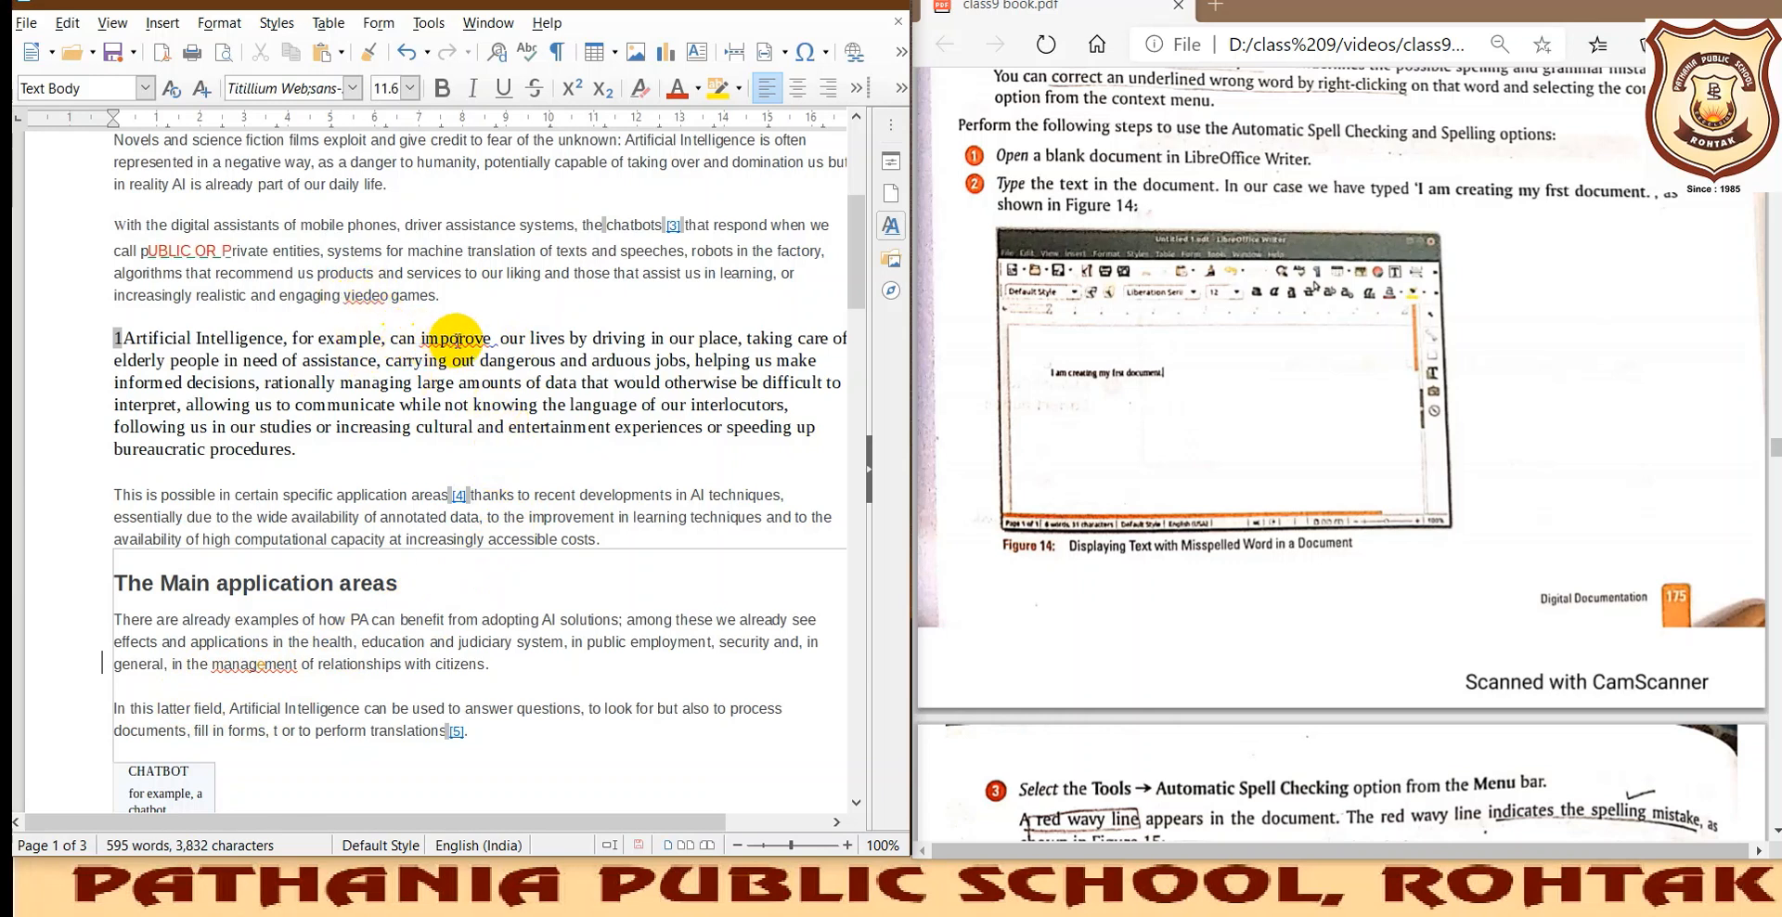
scroll(1128, 580, "down", 1)
scroll(1130, 578, "down", 2)
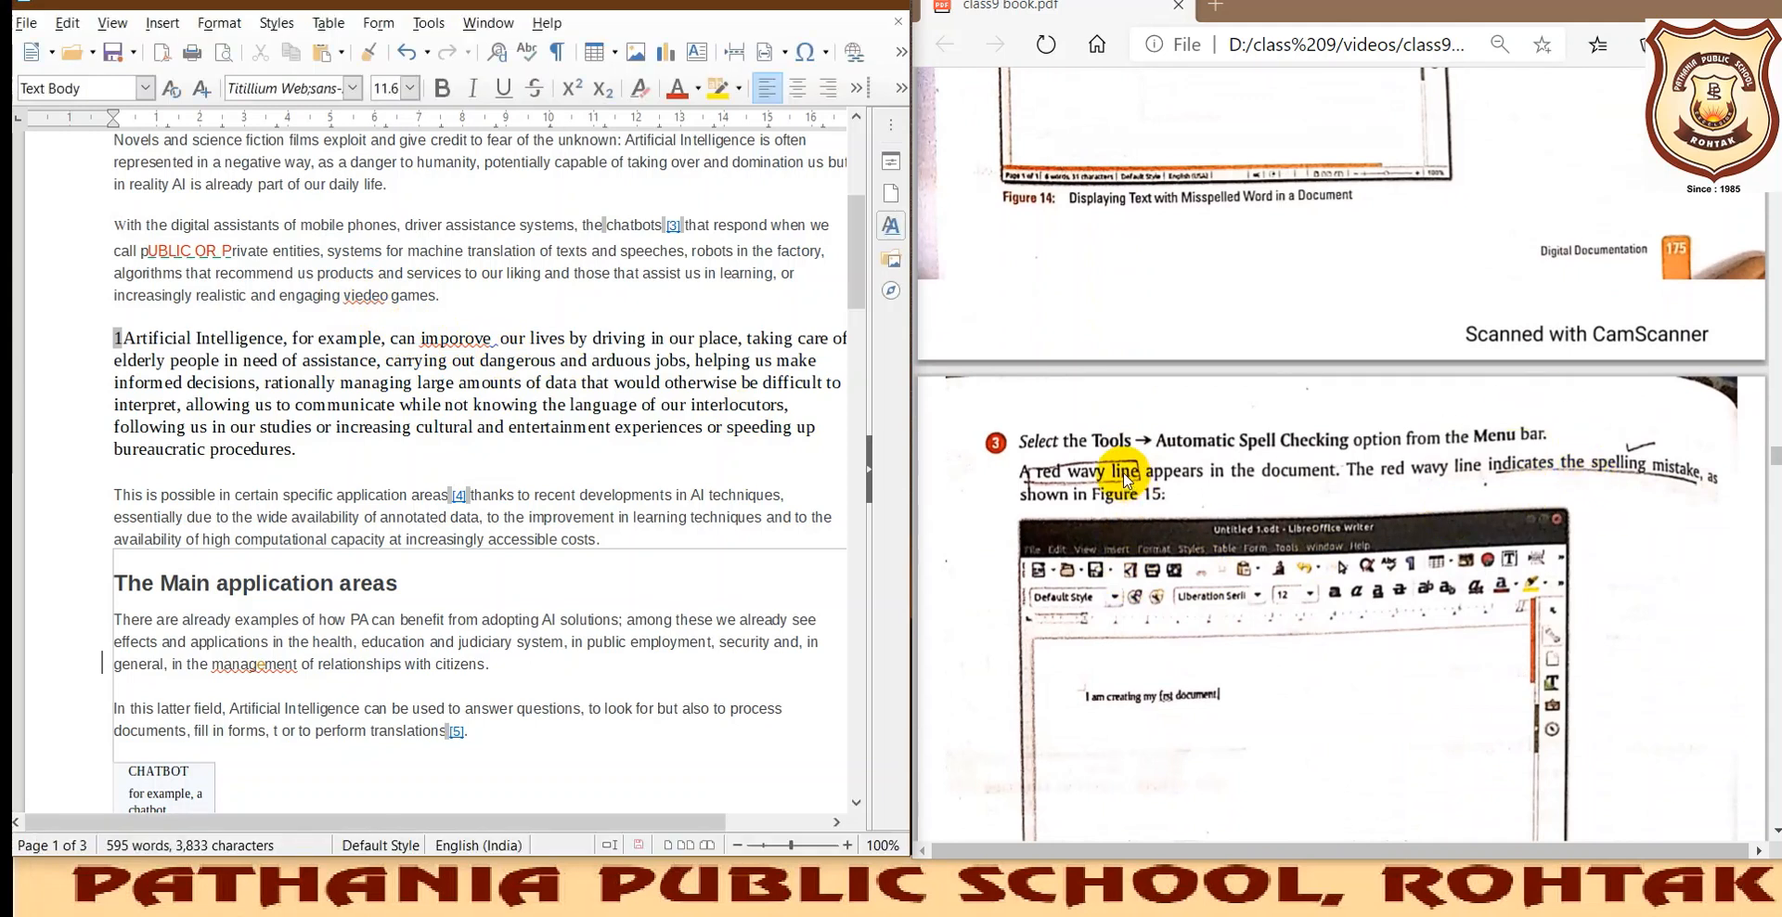
scroll(1127, 478, "down", 1)
scroll(1125, 478, "down", 1)
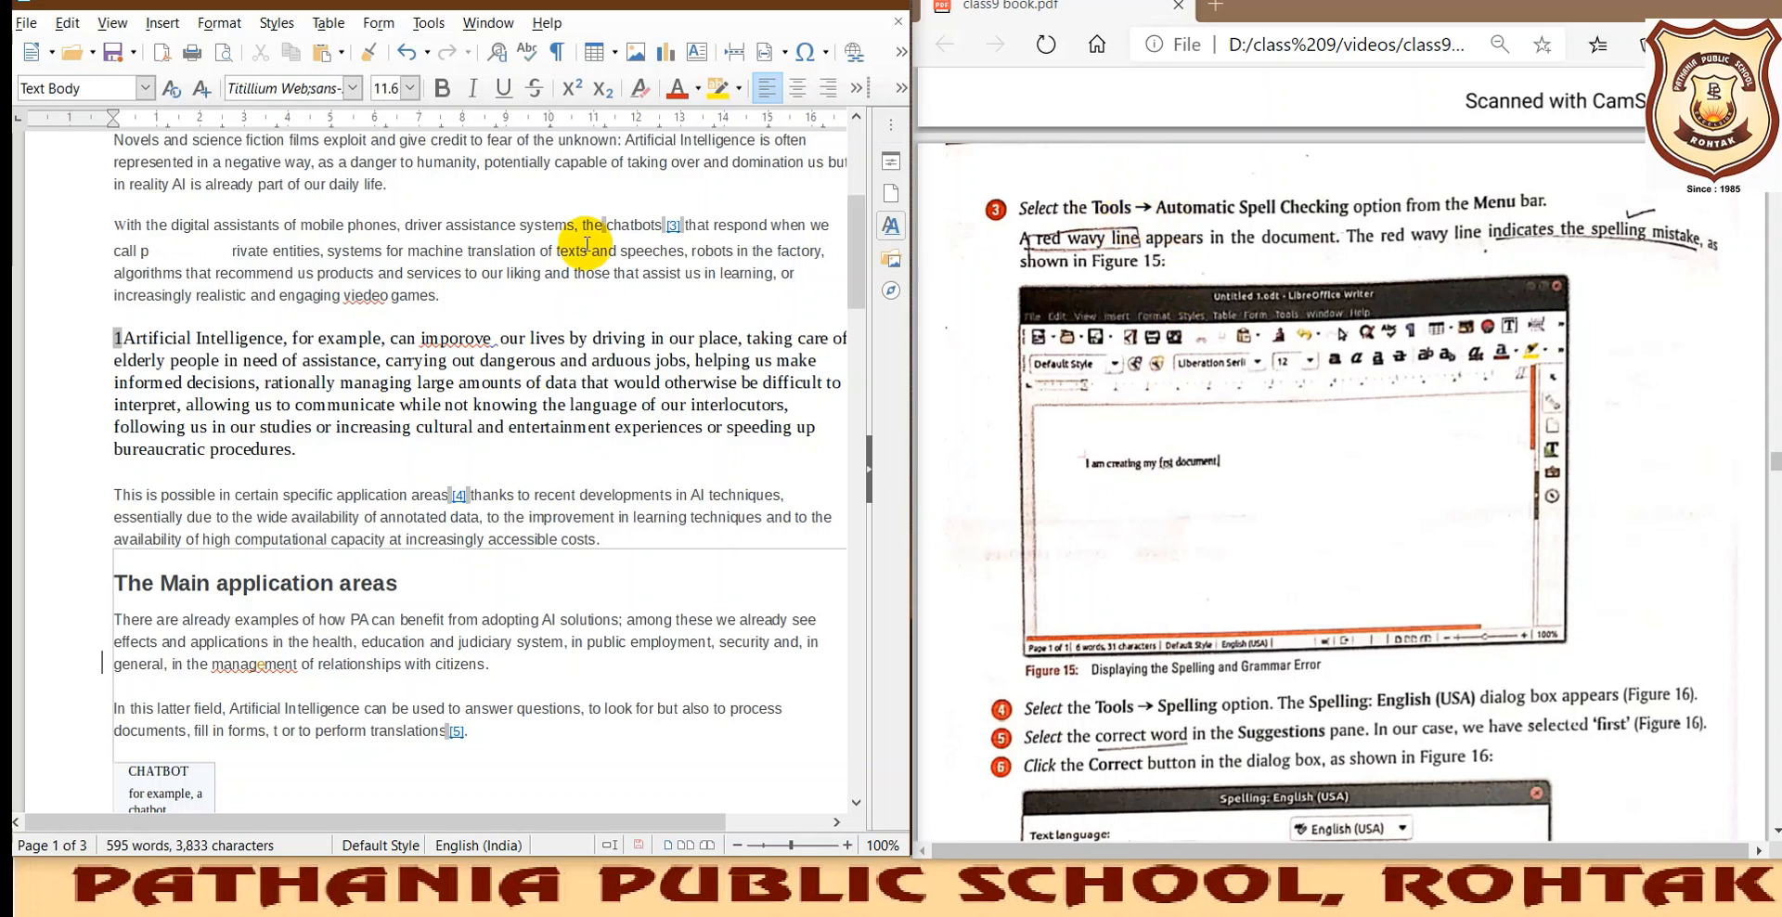
Run the spelling check, keep its dialog clear of the document text, and correct "viedeo" to "video".
left_click(440, 29)
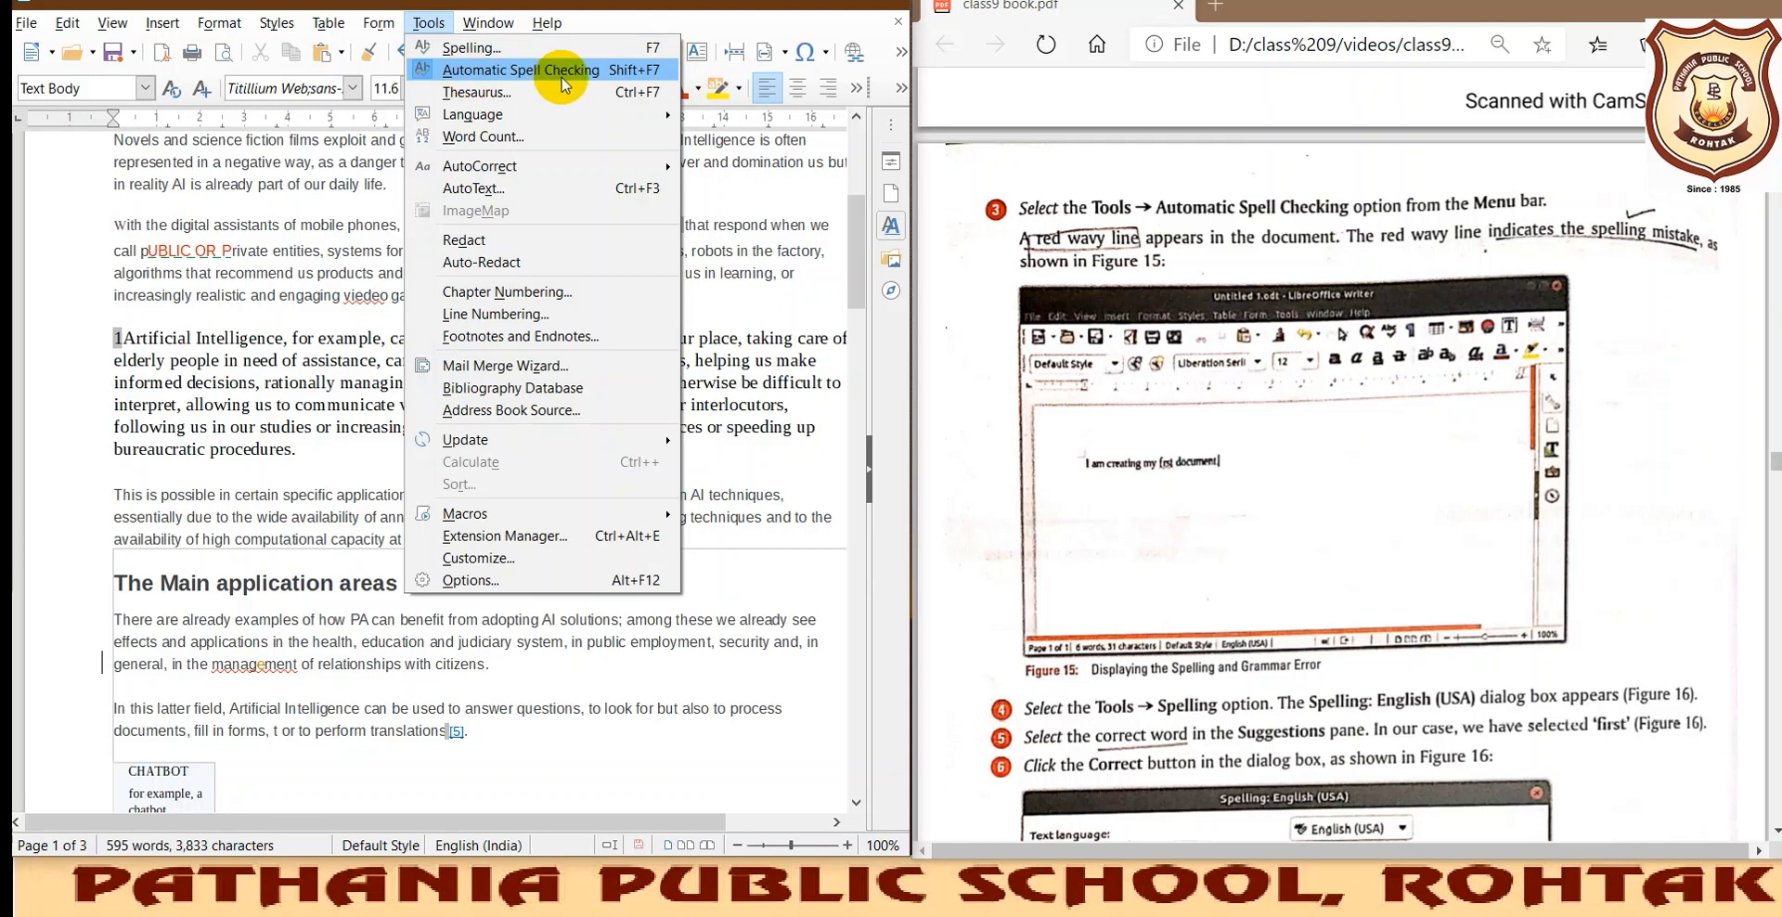
left_click(653, 48)
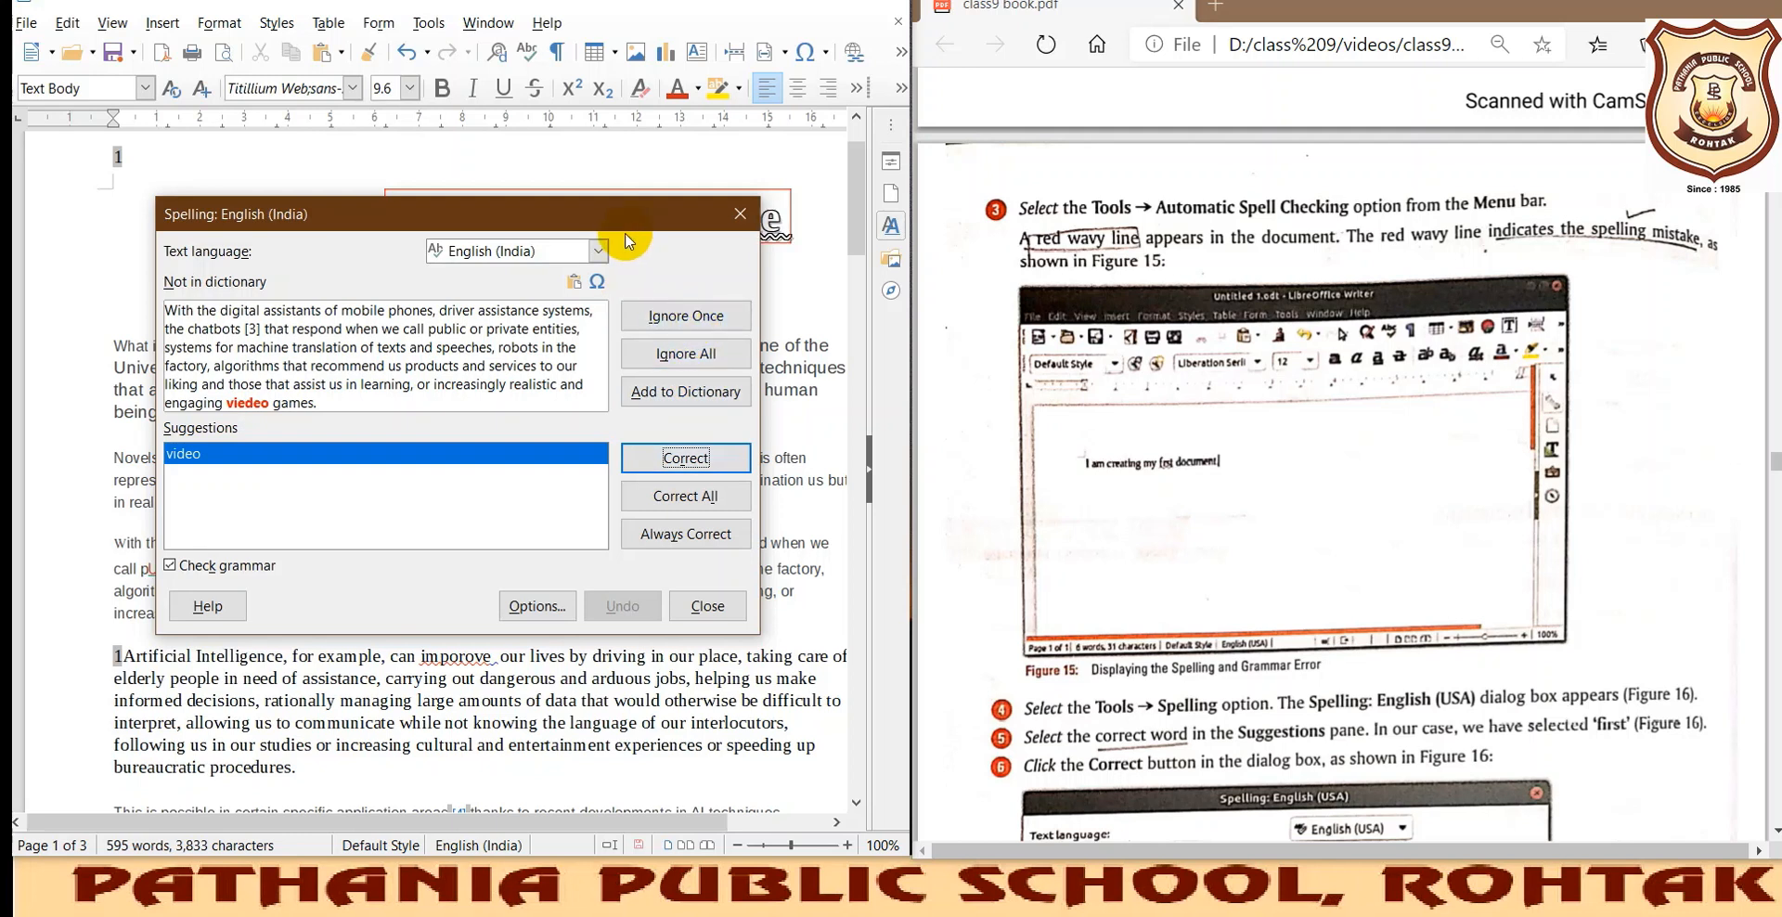
left_click_drag(626, 232, 1281, 250)
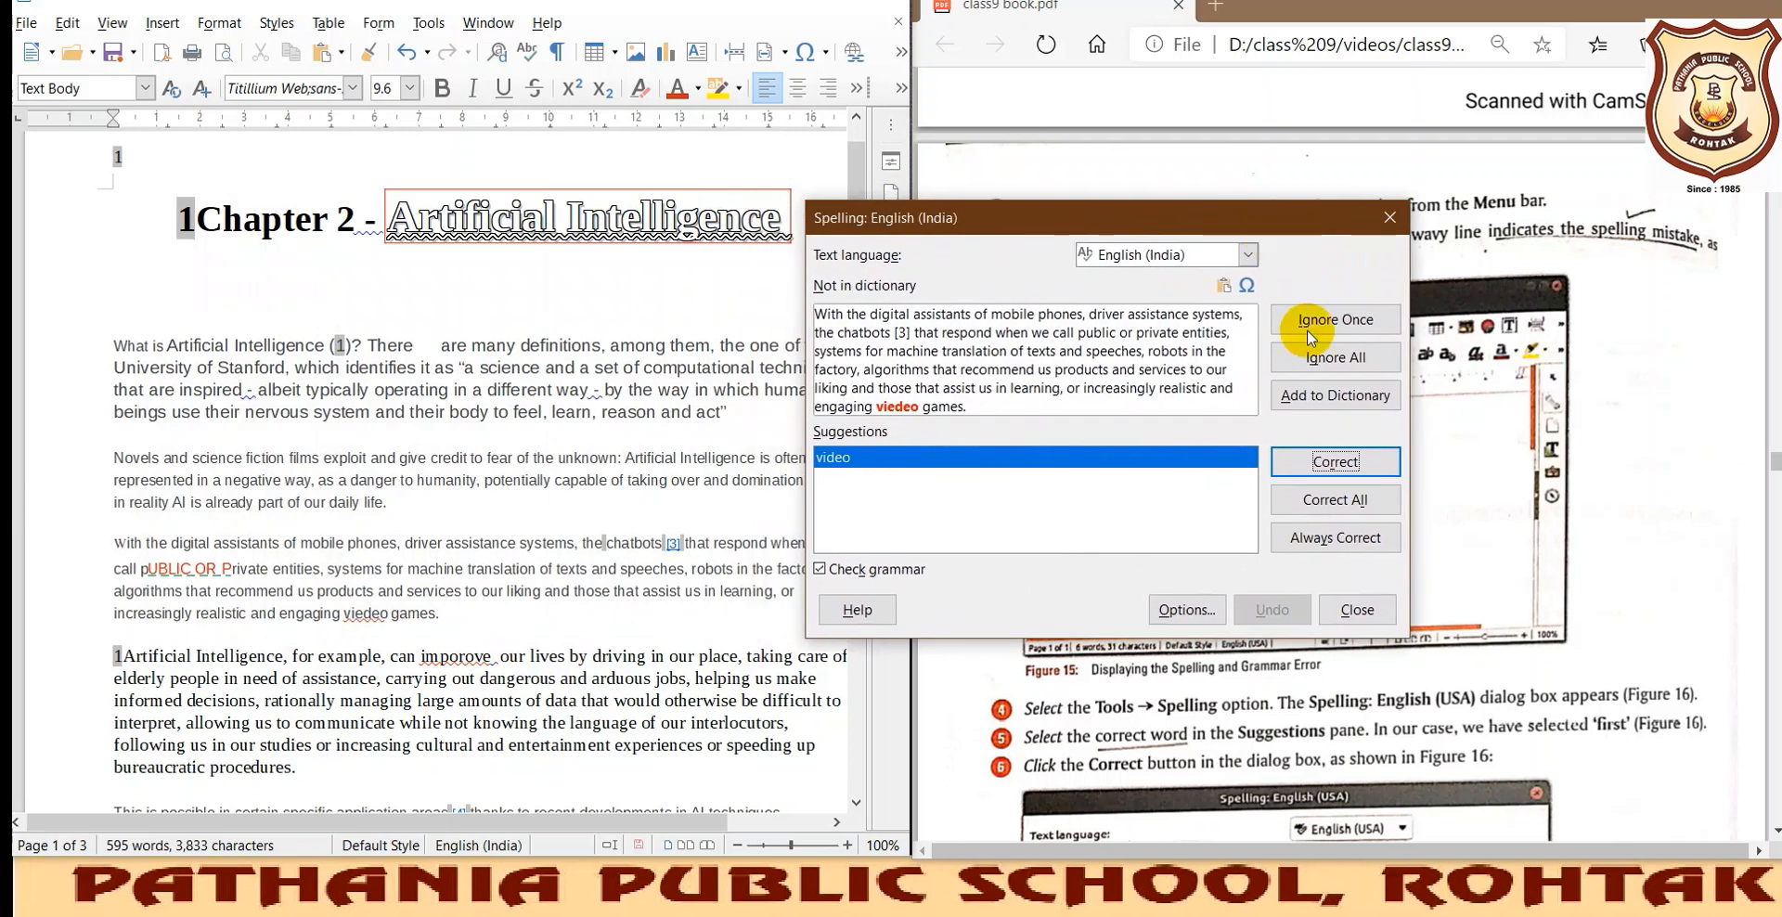
left_click(1334, 464)
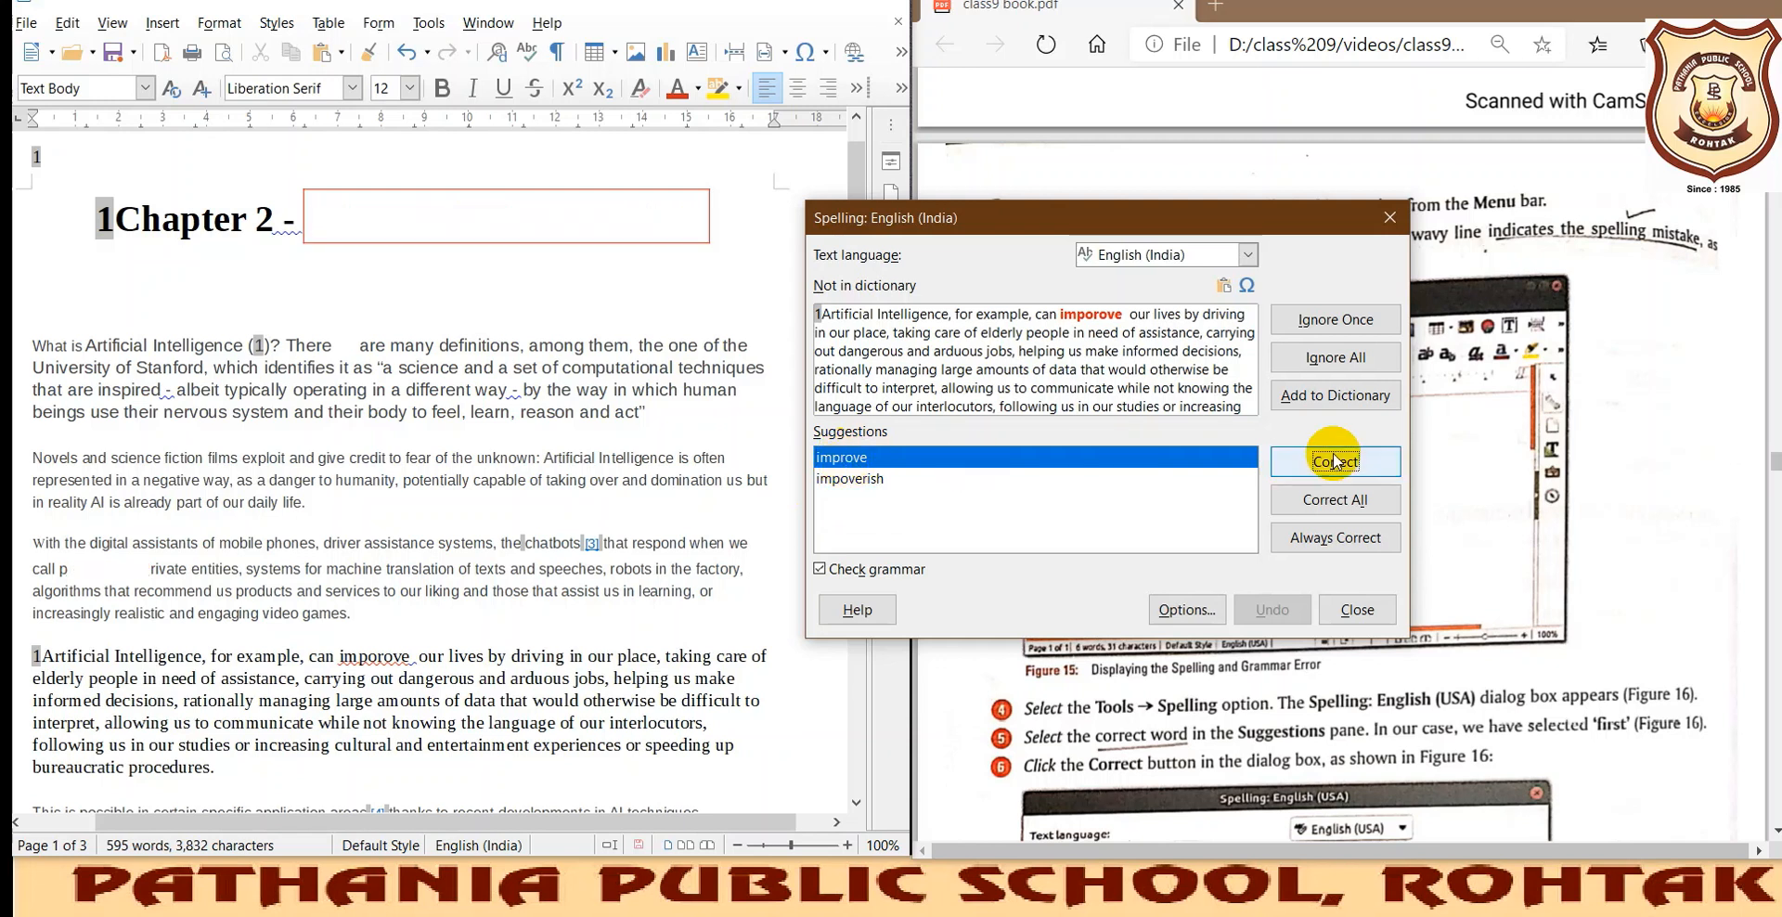
Compare the suggestions "improve" and "impoverish" for the misspelled "imporove" and ignore the word once.
left_click(860, 481)
left_click(852, 465)
left_click(859, 480)
left_click(853, 464)
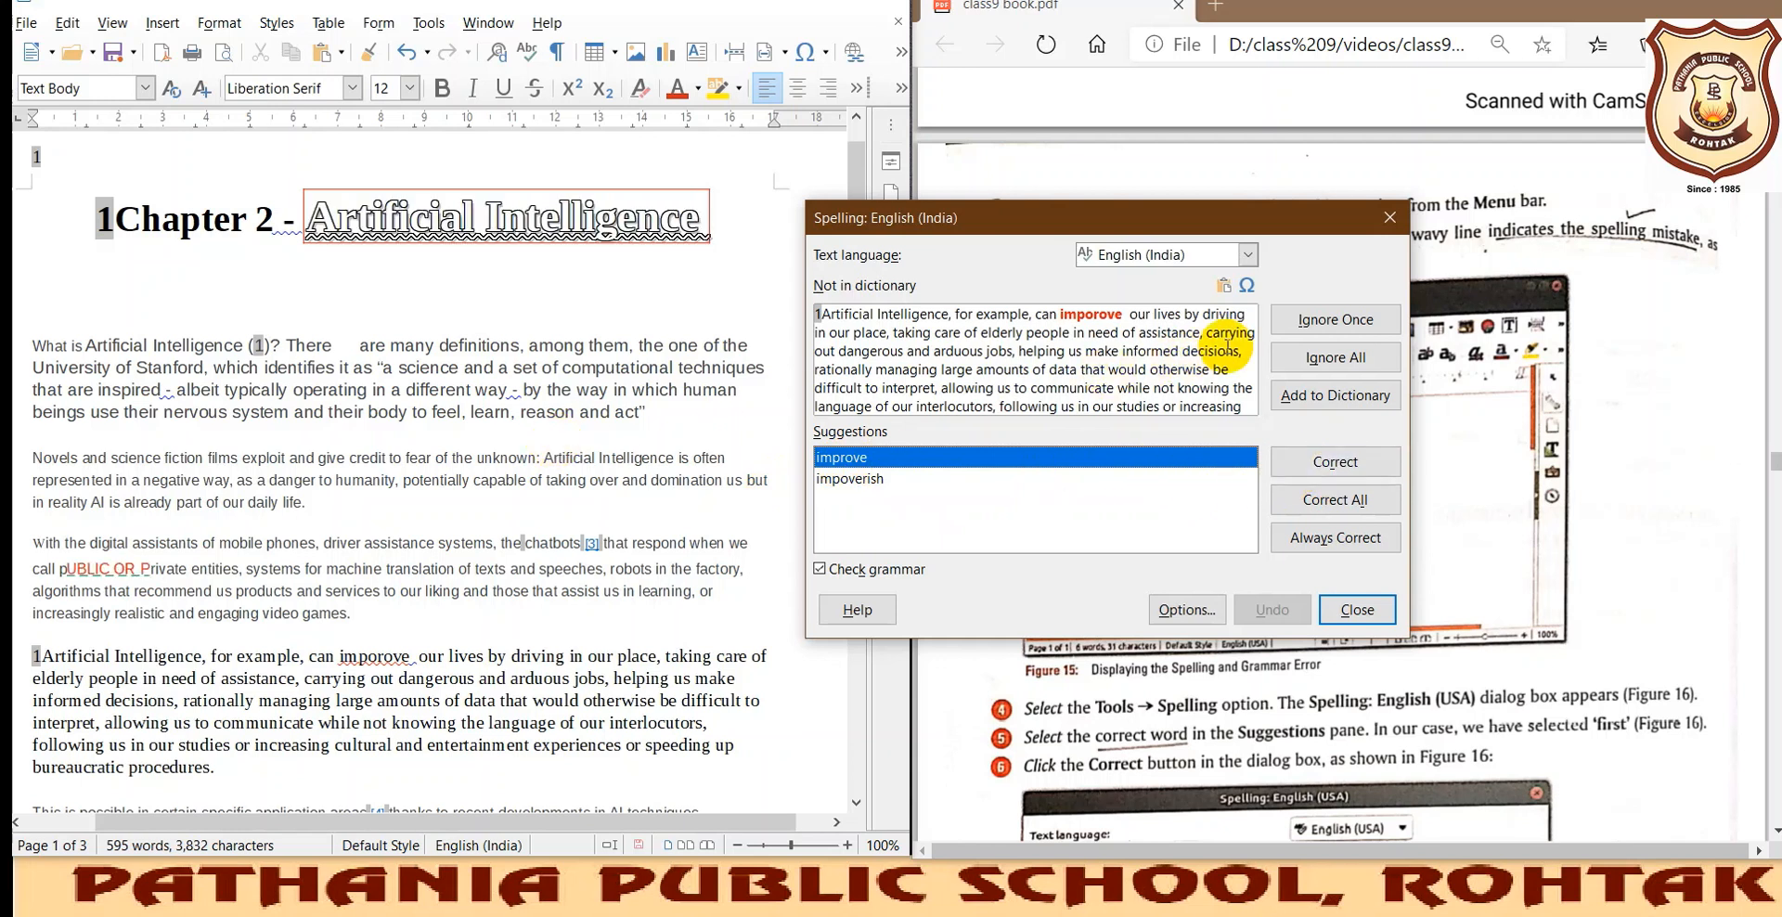
left_click(1334, 318)
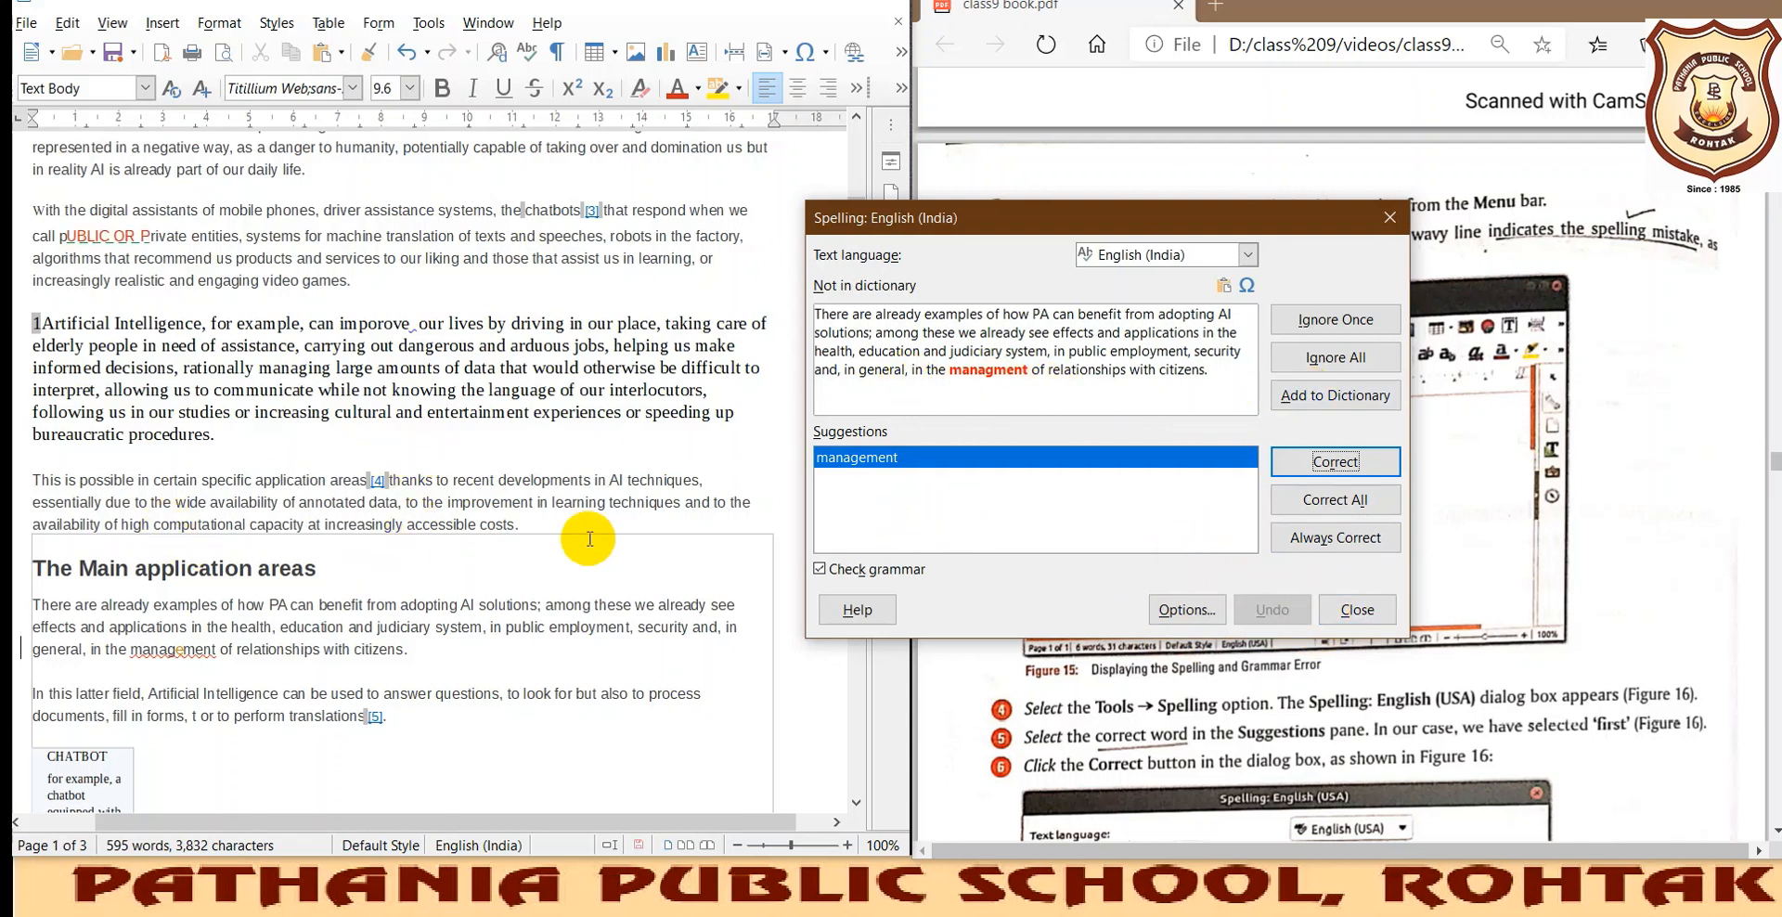
Add "PPS" after "accessible costs." and restart the spelling check, ignoring "costs.PPS" once and closing the check at "managment".
left_click(525, 540)
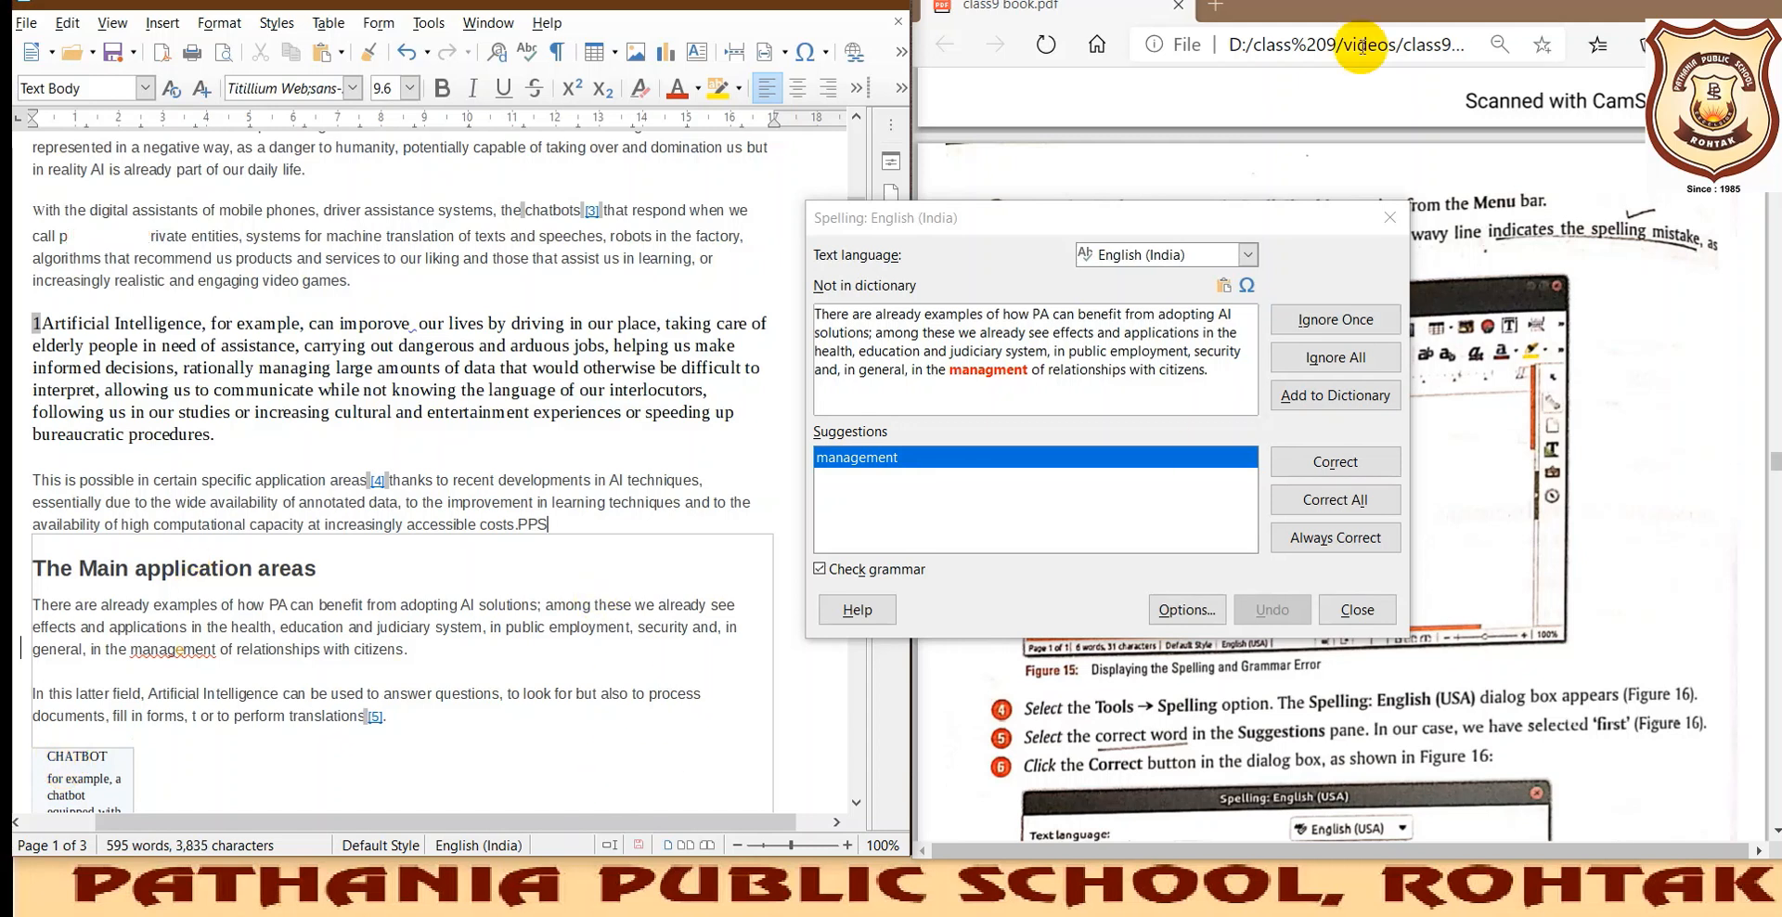
left_click(1390, 219)
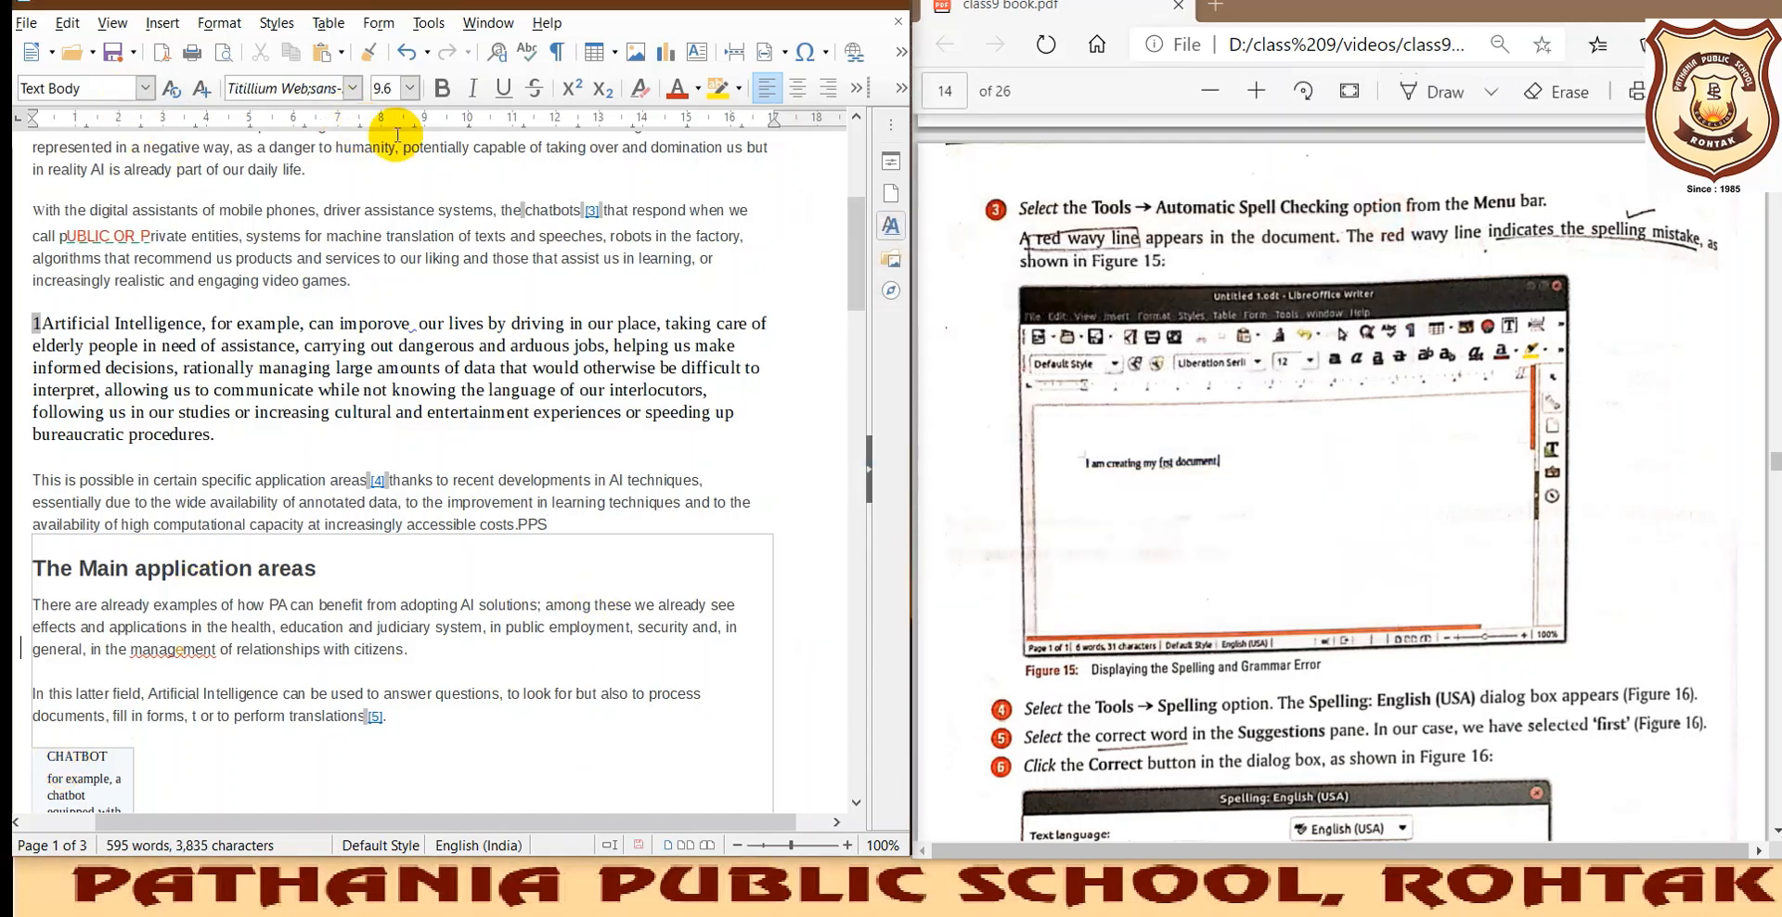
left_click(425, 22)
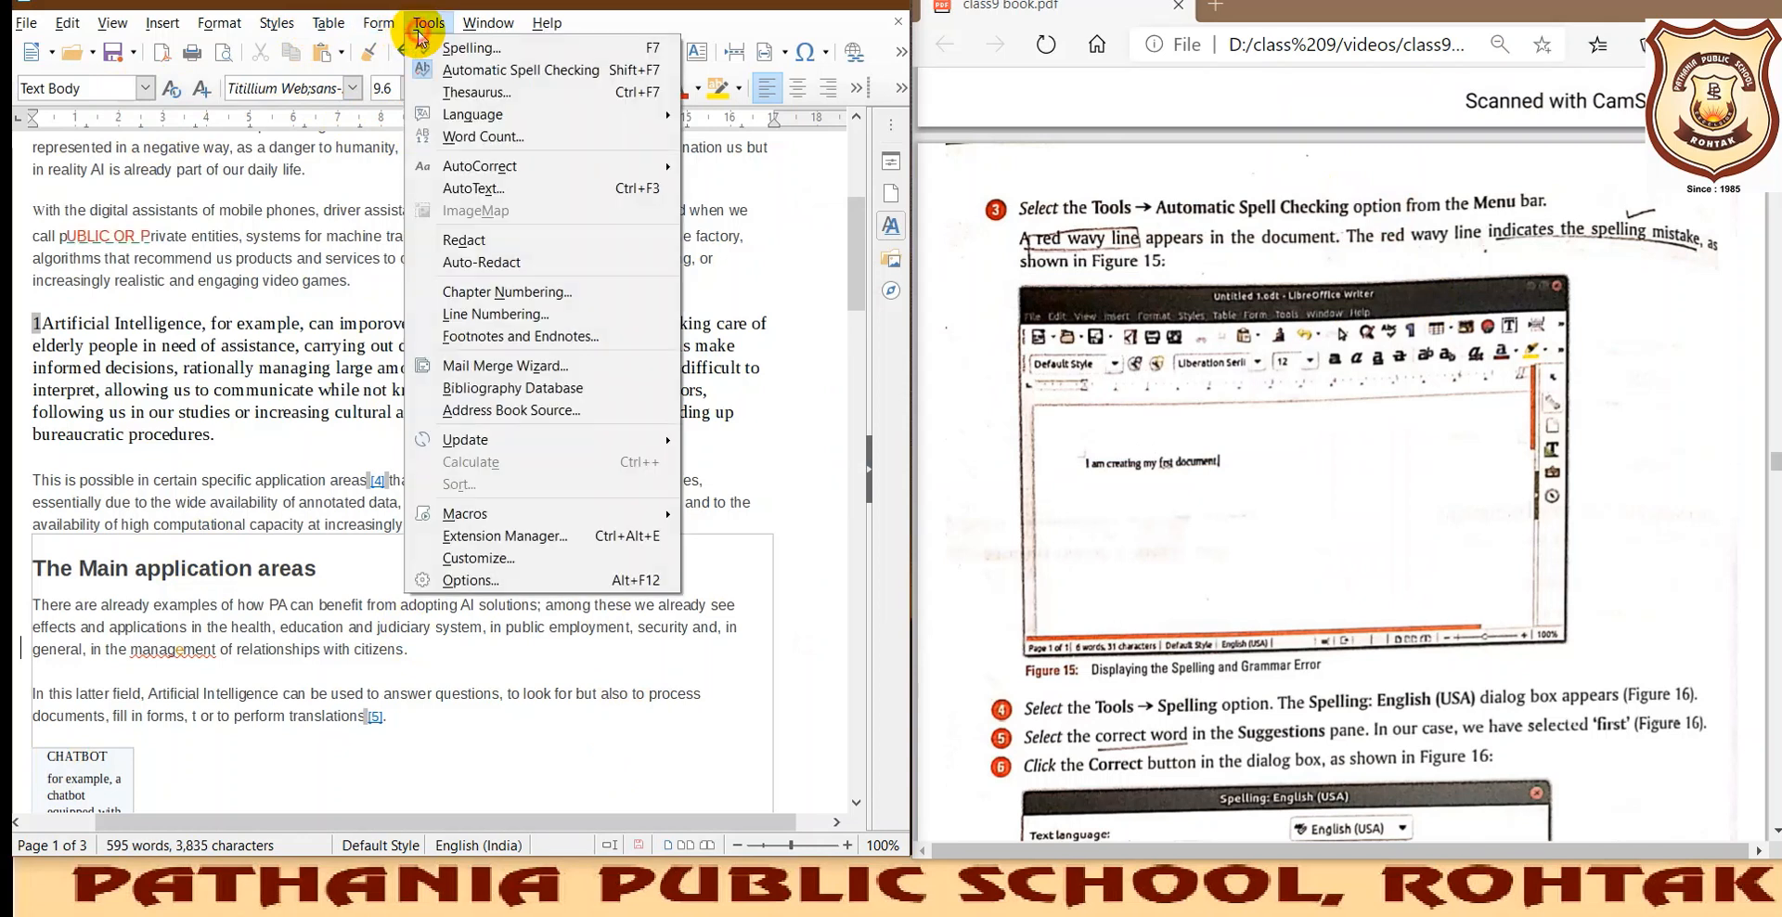
left_click(474, 59)
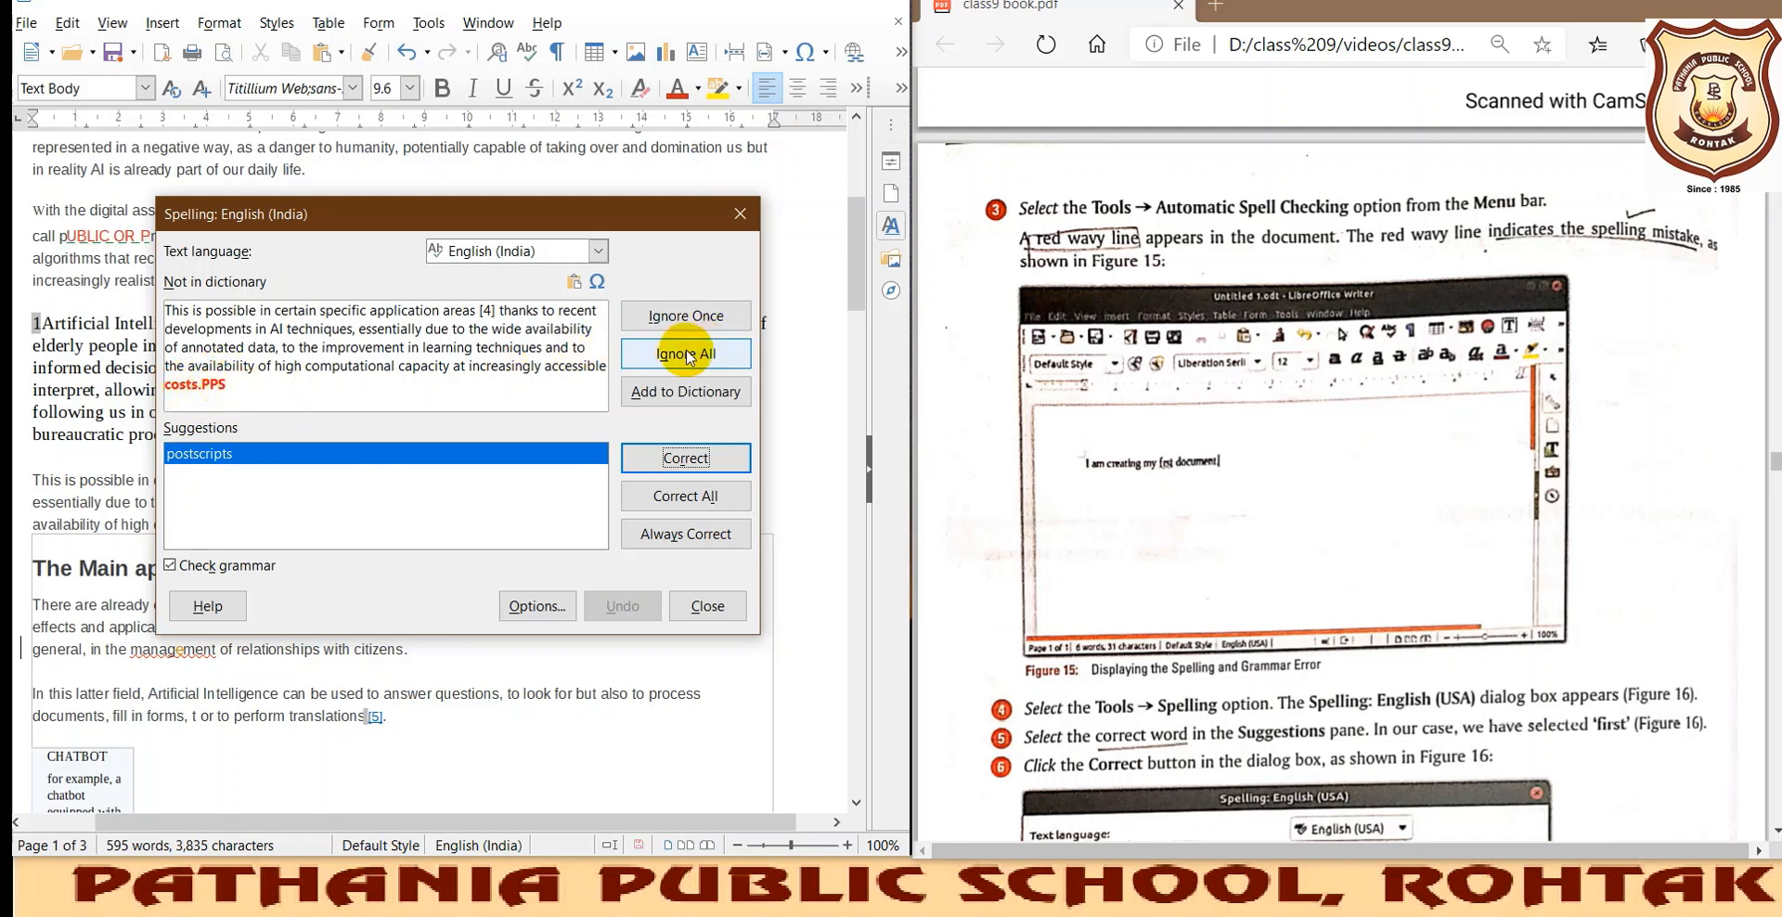
left_click(701, 318)
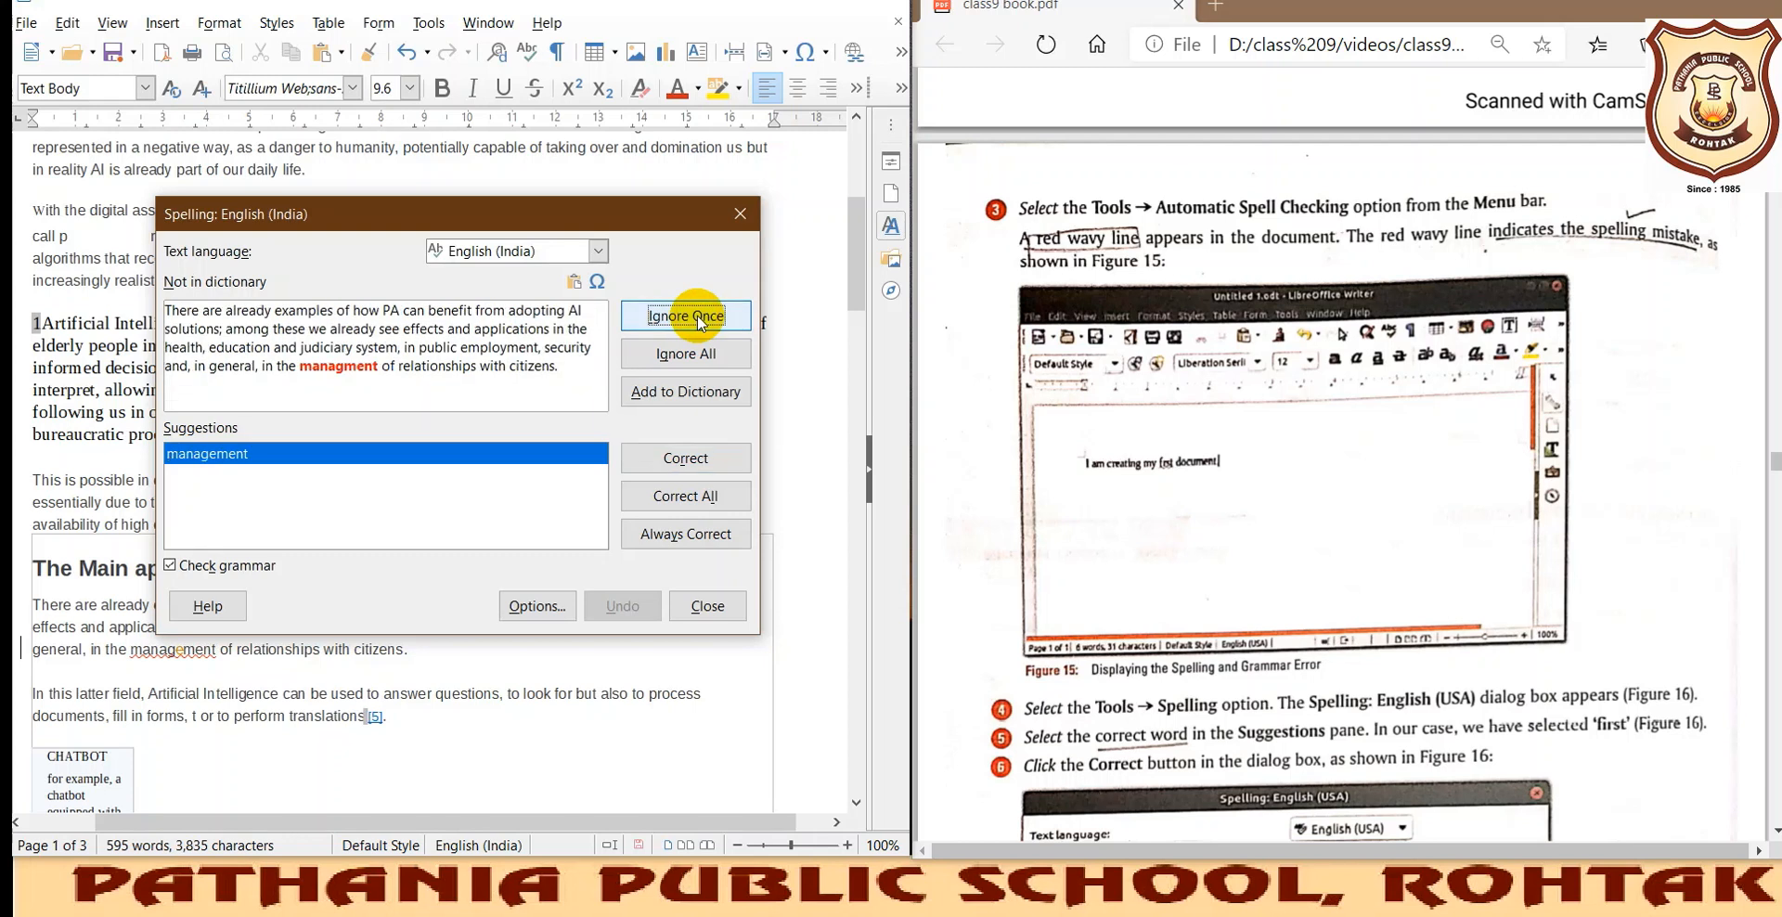
left_click_drag(649, 211, 1195, 176)
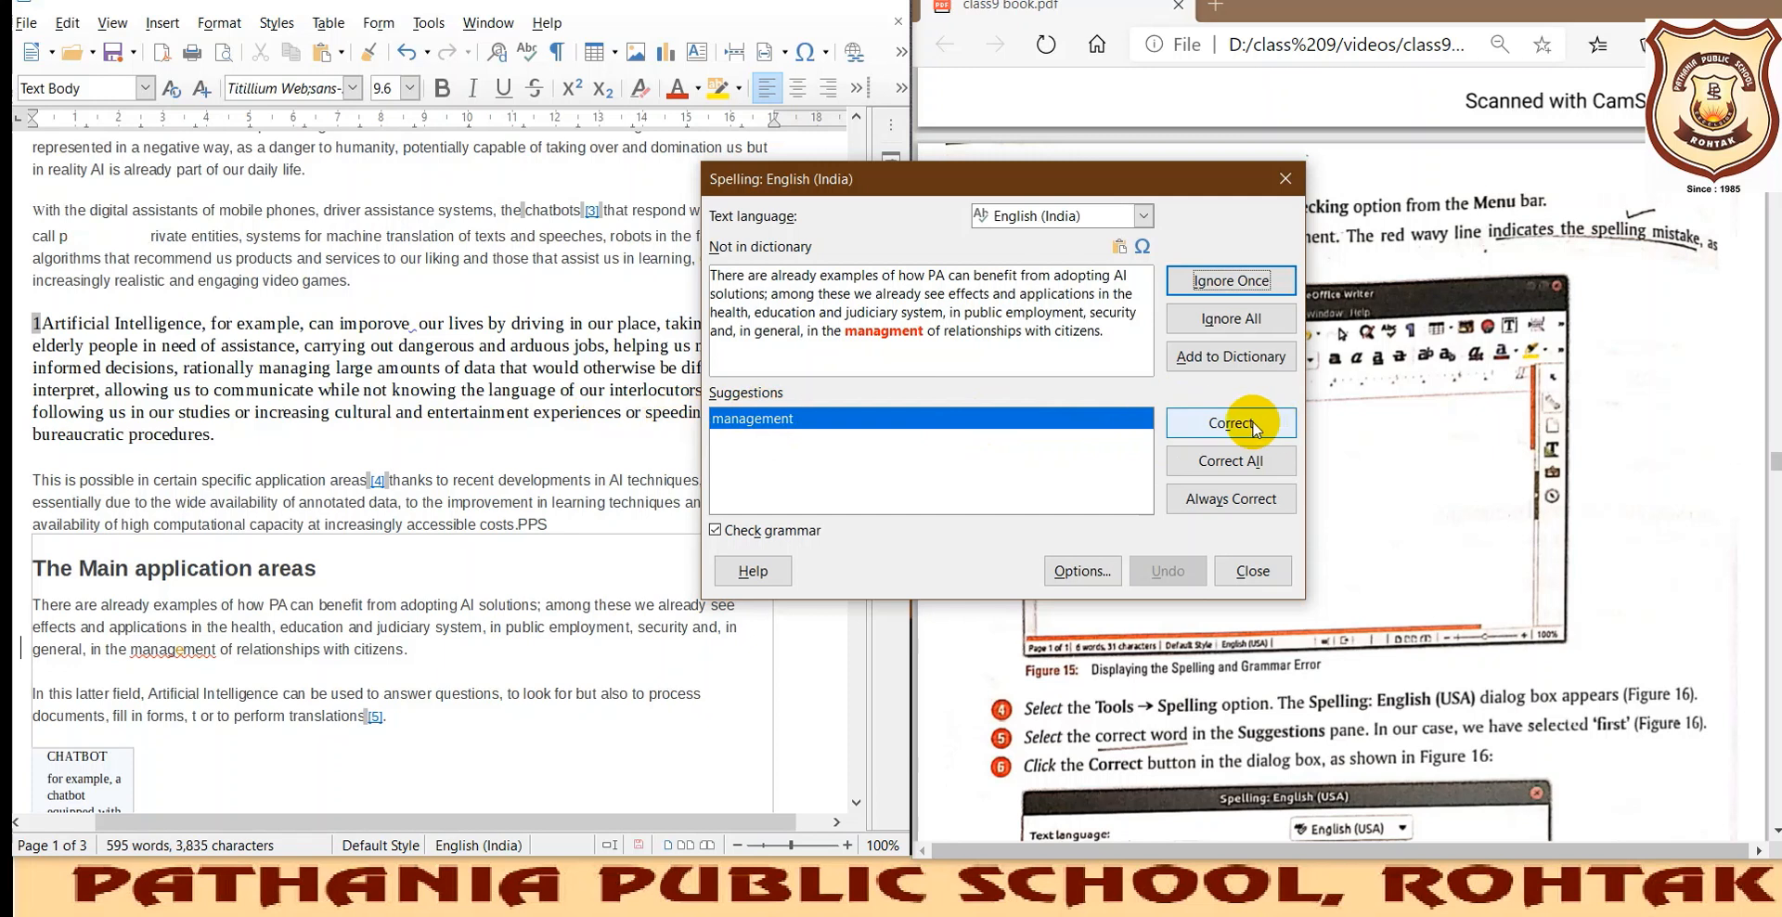
left_click(1283, 176)
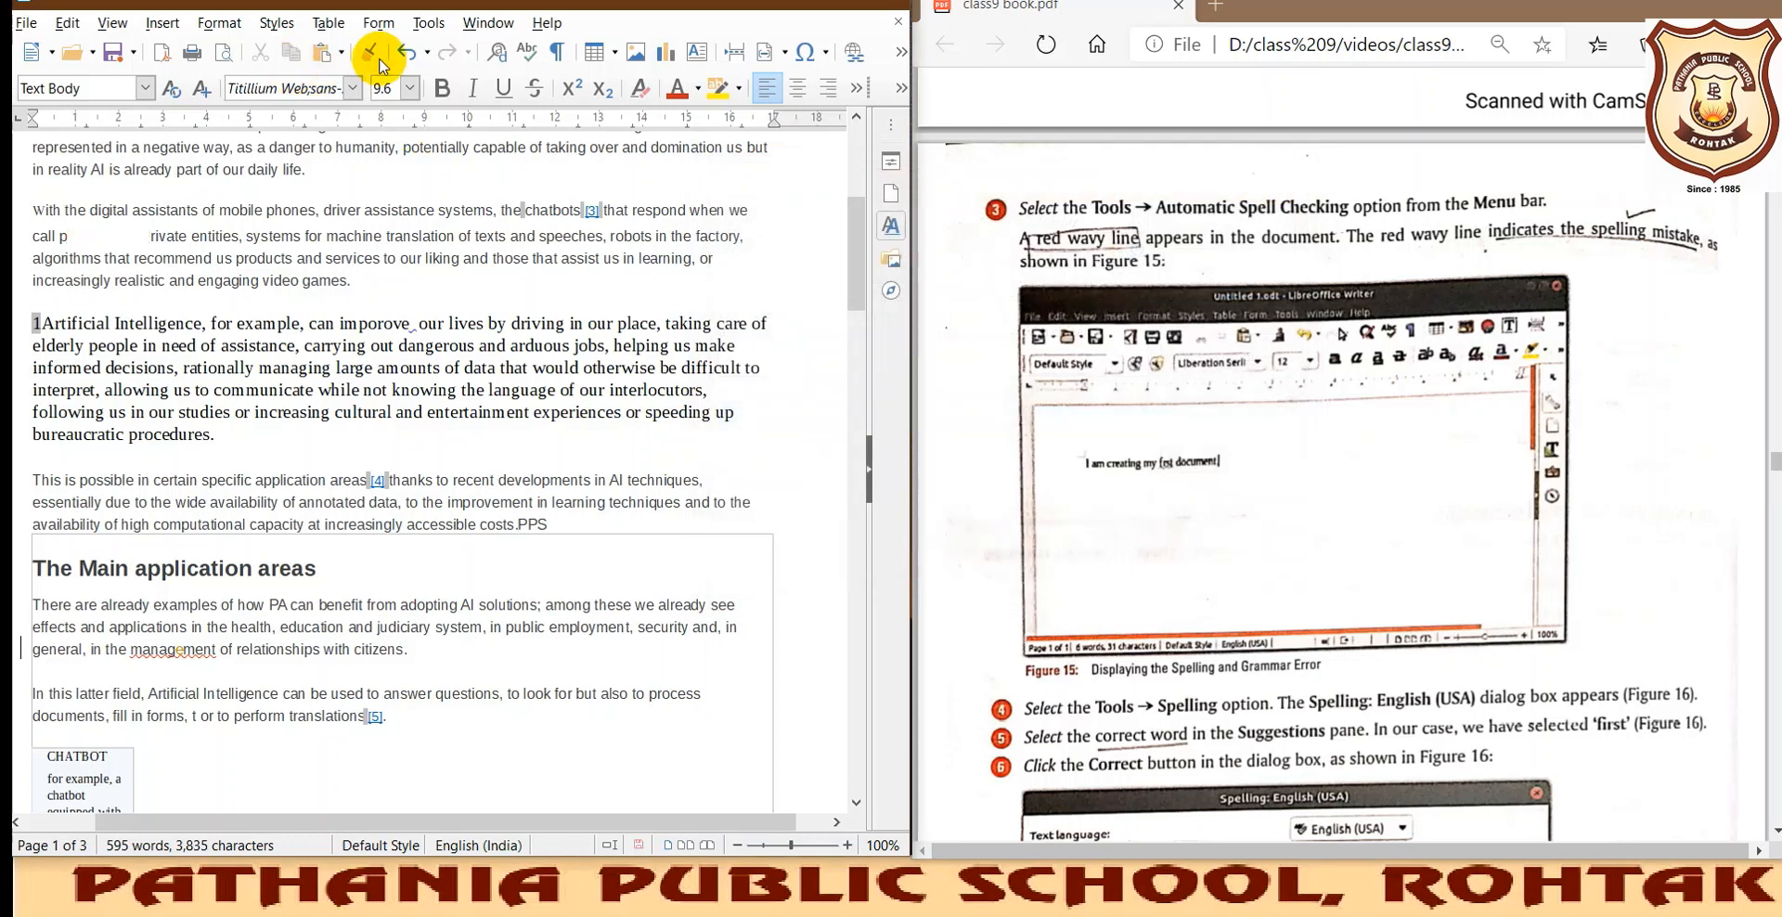
Turn off Automatic Spell Checking for the document.
left_click(428, 23)
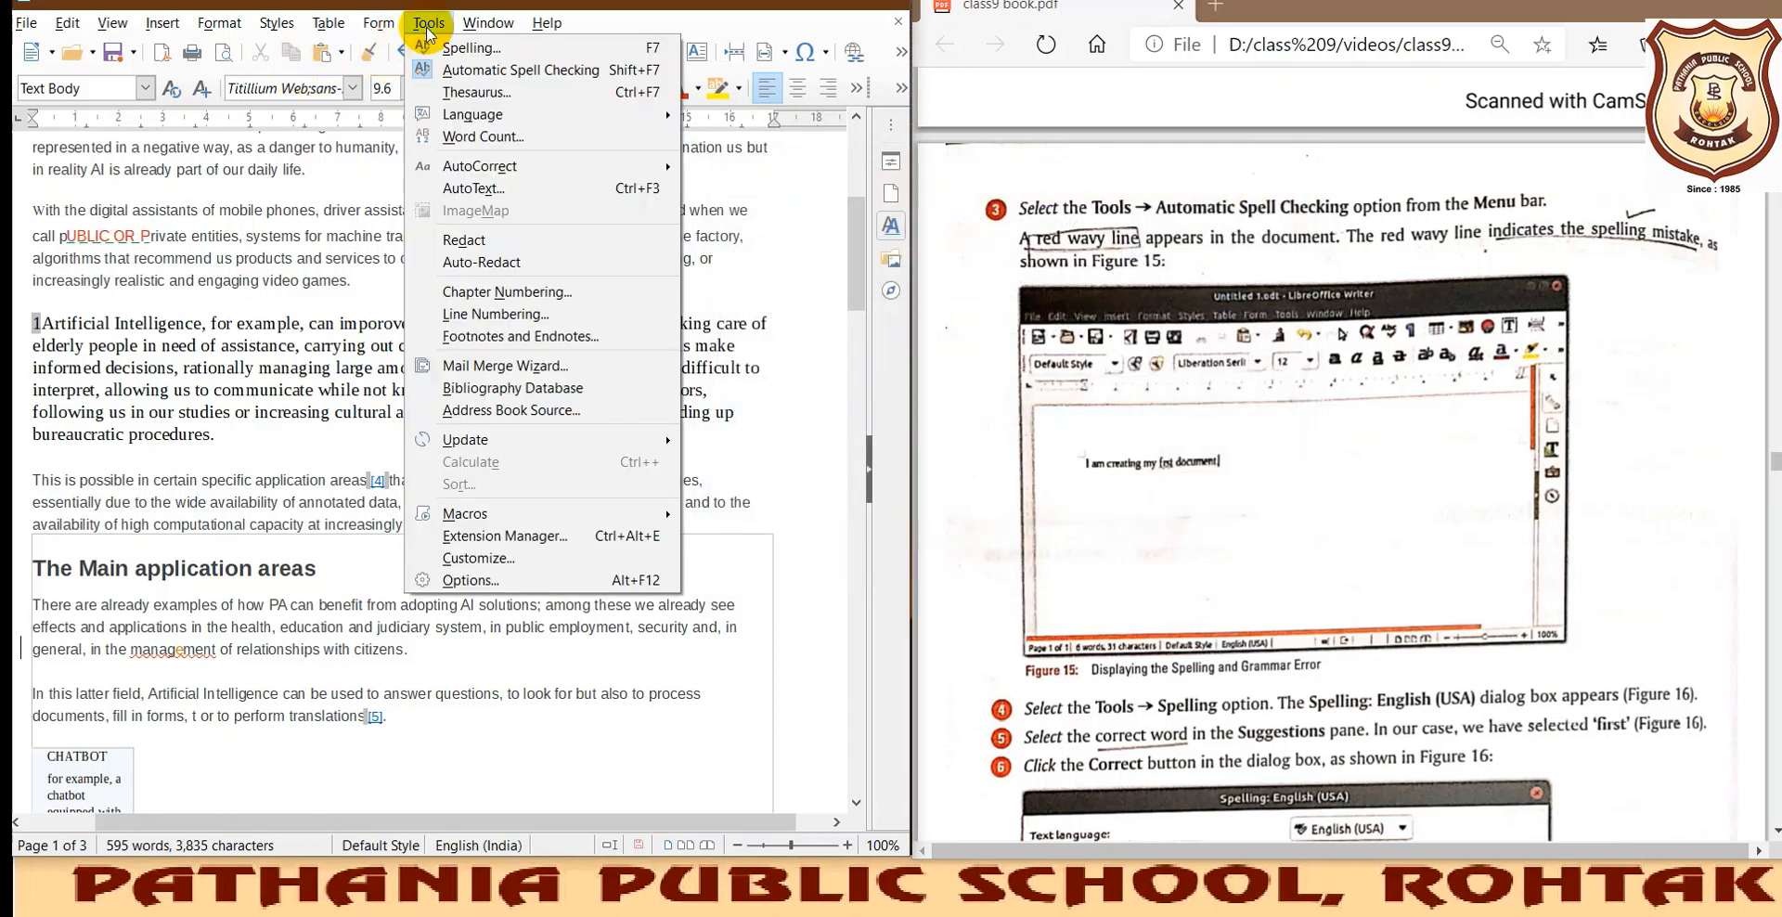
left_click(565, 70)
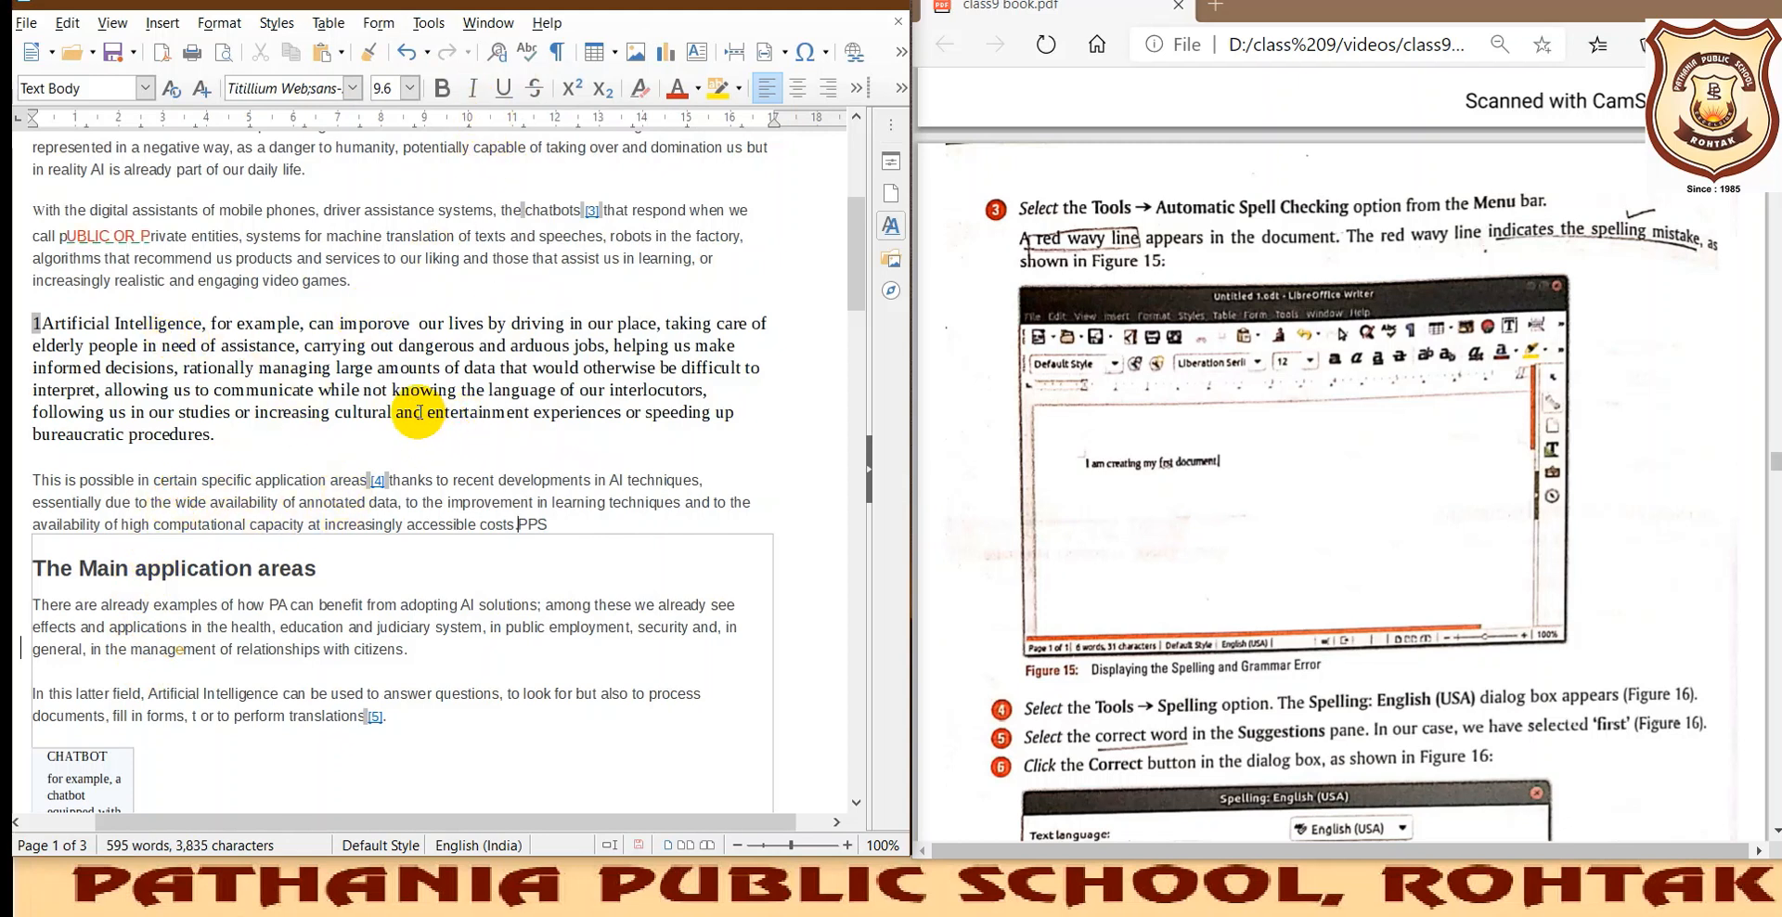
Undo the added "PPS" text and the spelling correction of "viedeo" in the paragraph on digital assistants.
left_click(313, 491)
key("ctrl+z")
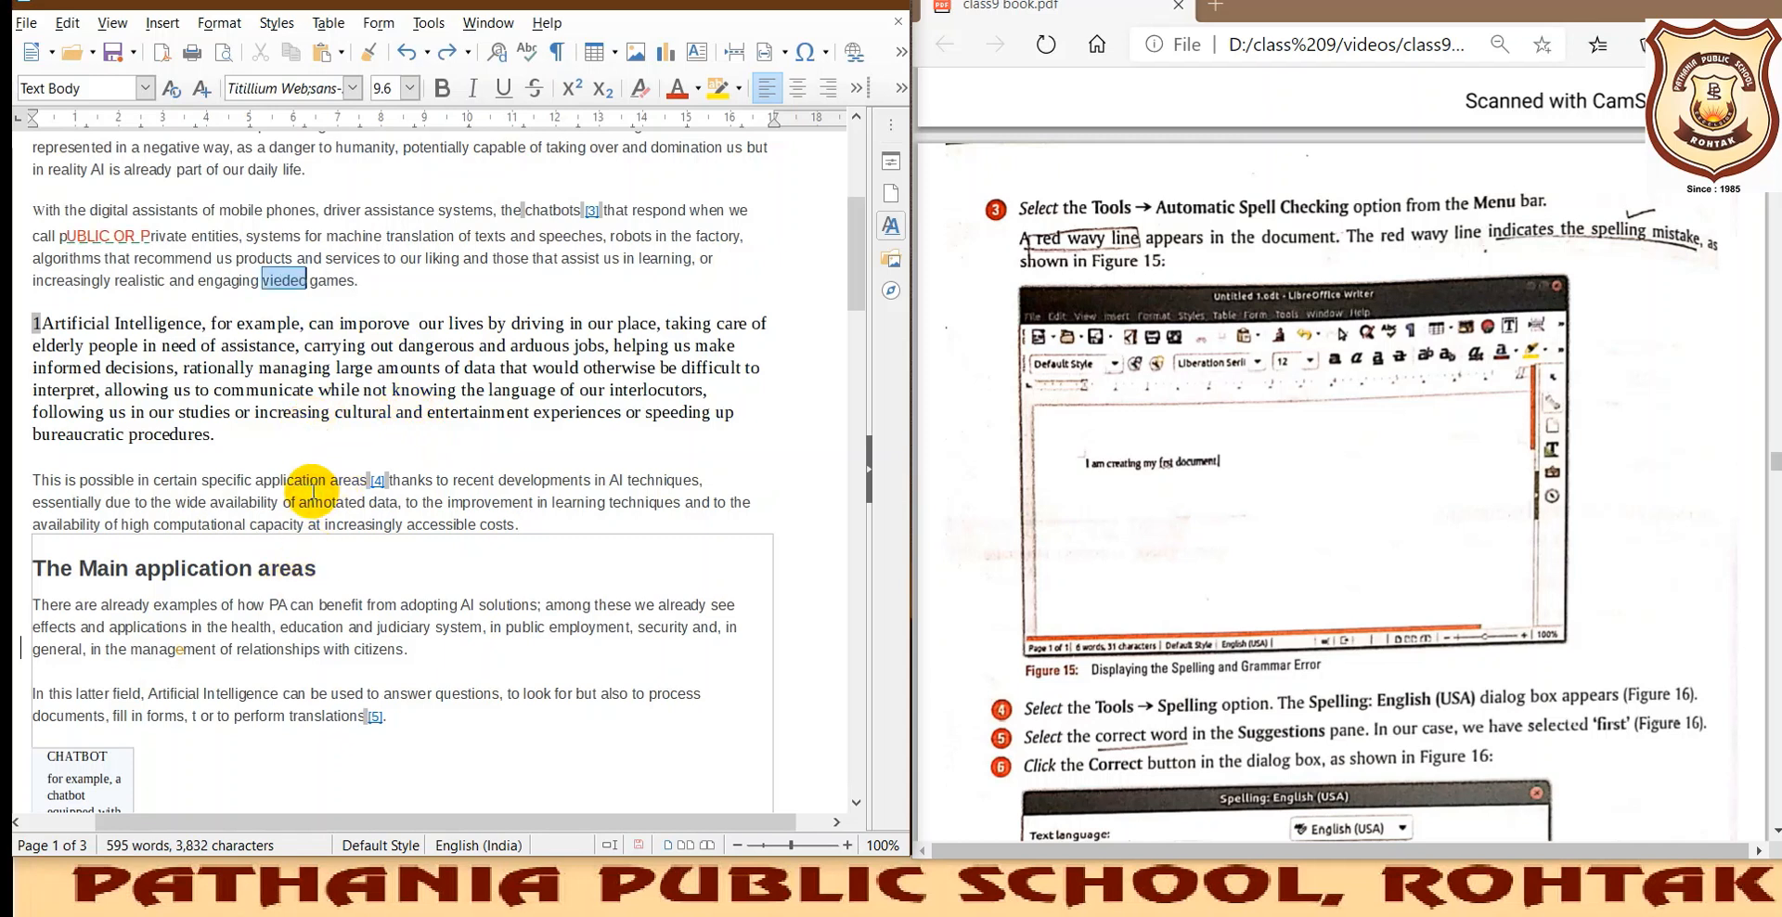
key("ctrl+z")
key("ctrl+z")
left_click(316, 281)
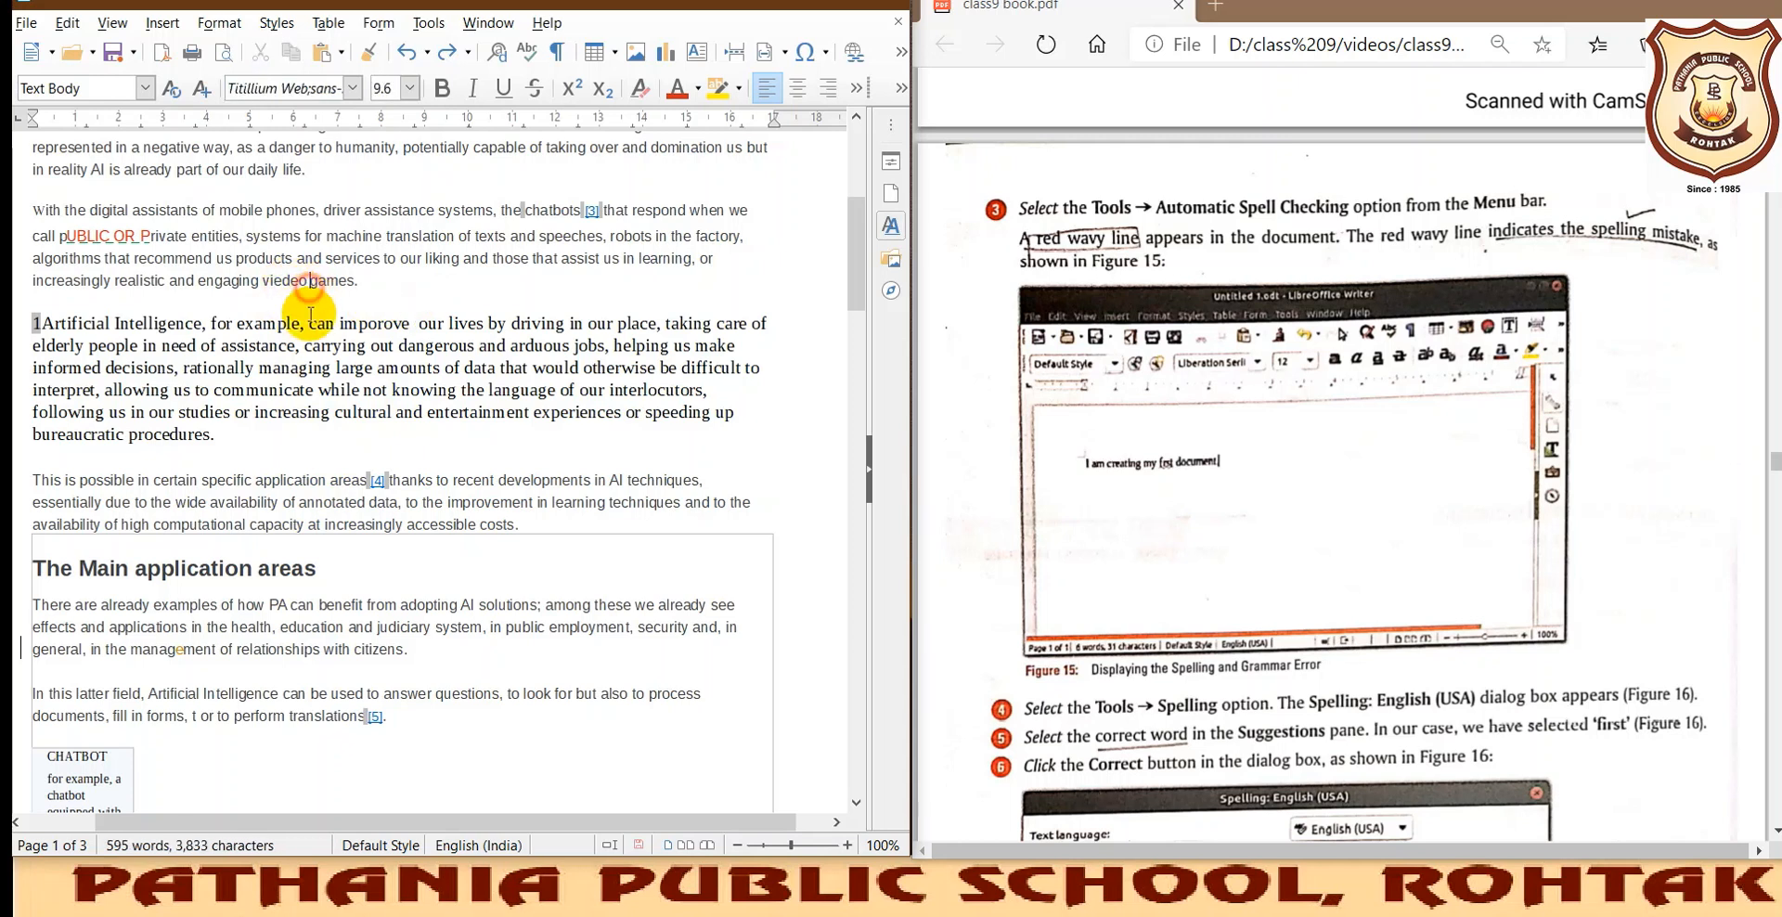
Mark the wrong letters in "viedeo" and review the textbook's steps for correcting a misspelled word, from Figure 15 to Figure 17.
mouse_move(298, 281)
left_mouse_down()
mouse_move(232, 279)
mouse_move(274, 279)
left_mouse_up()
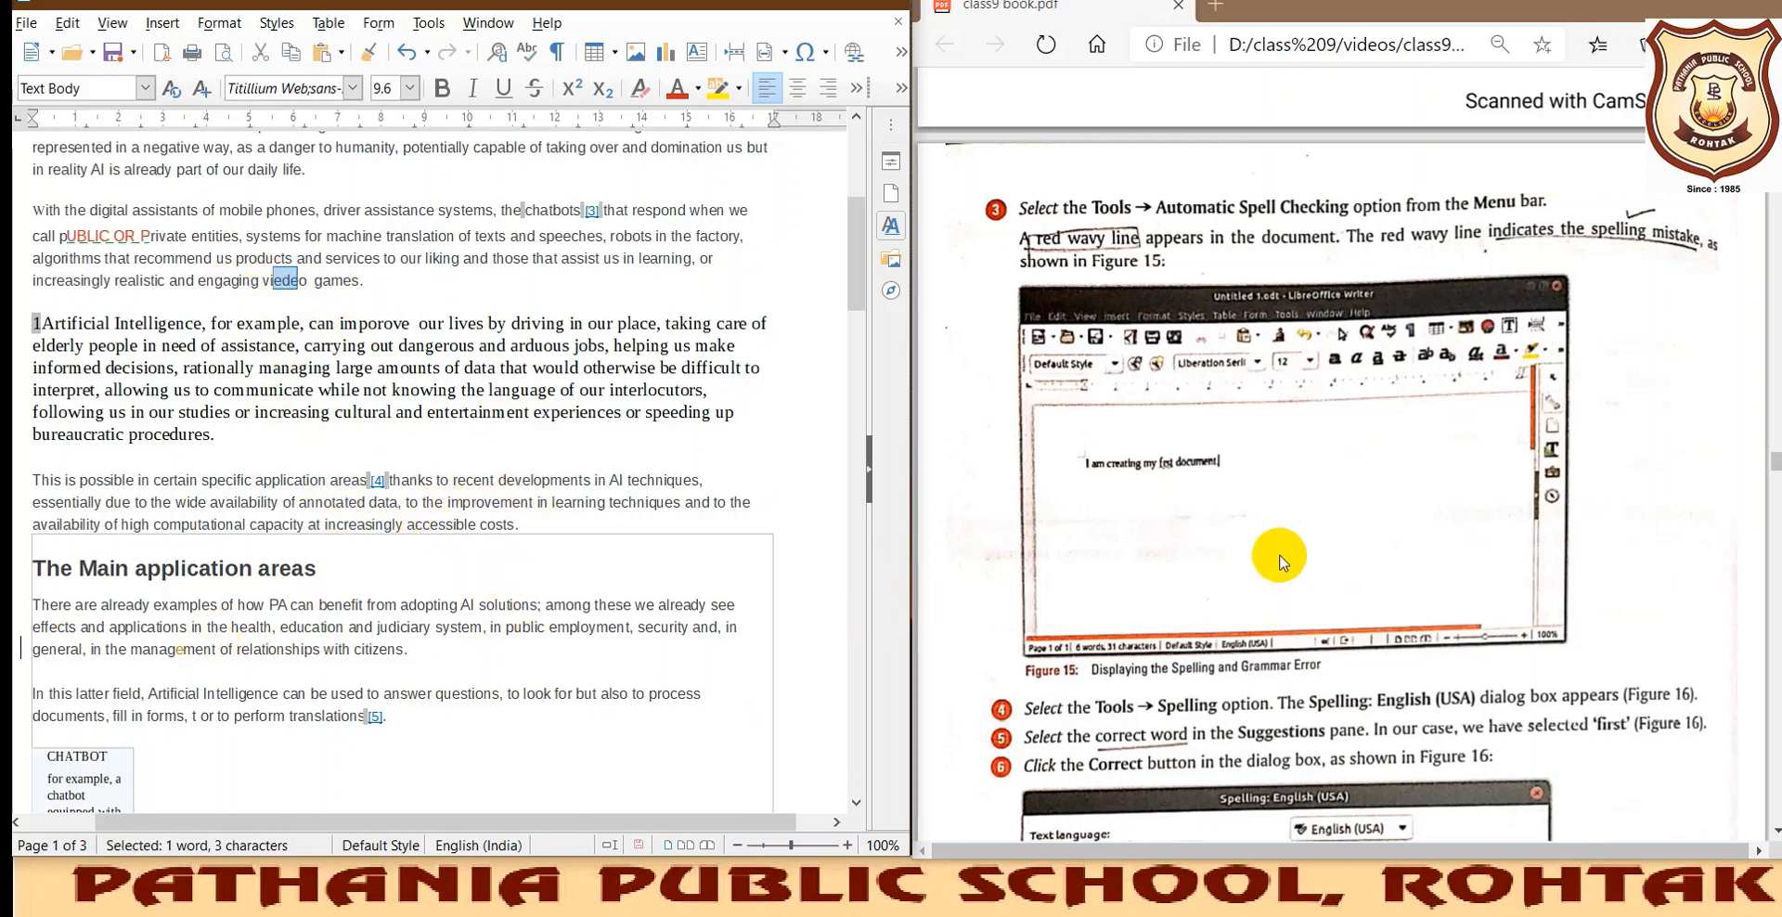
scroll(1072, 635, "down", 1)
scroll(1072, 636, "down", 3)
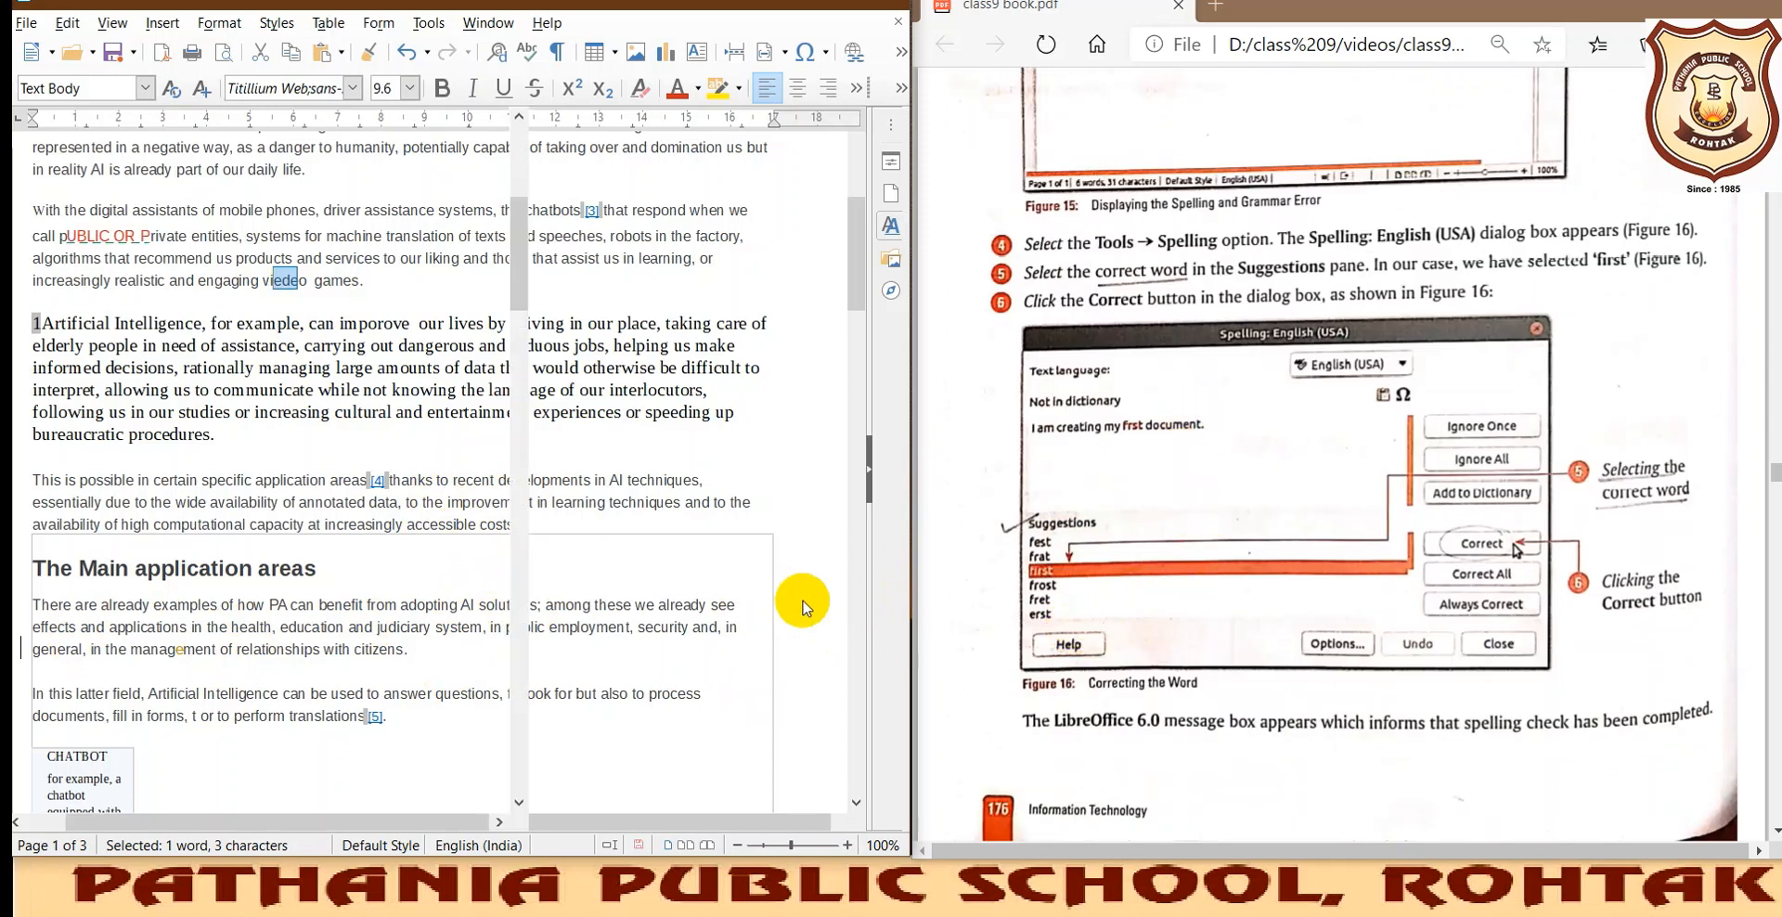
left_click(442, 26)
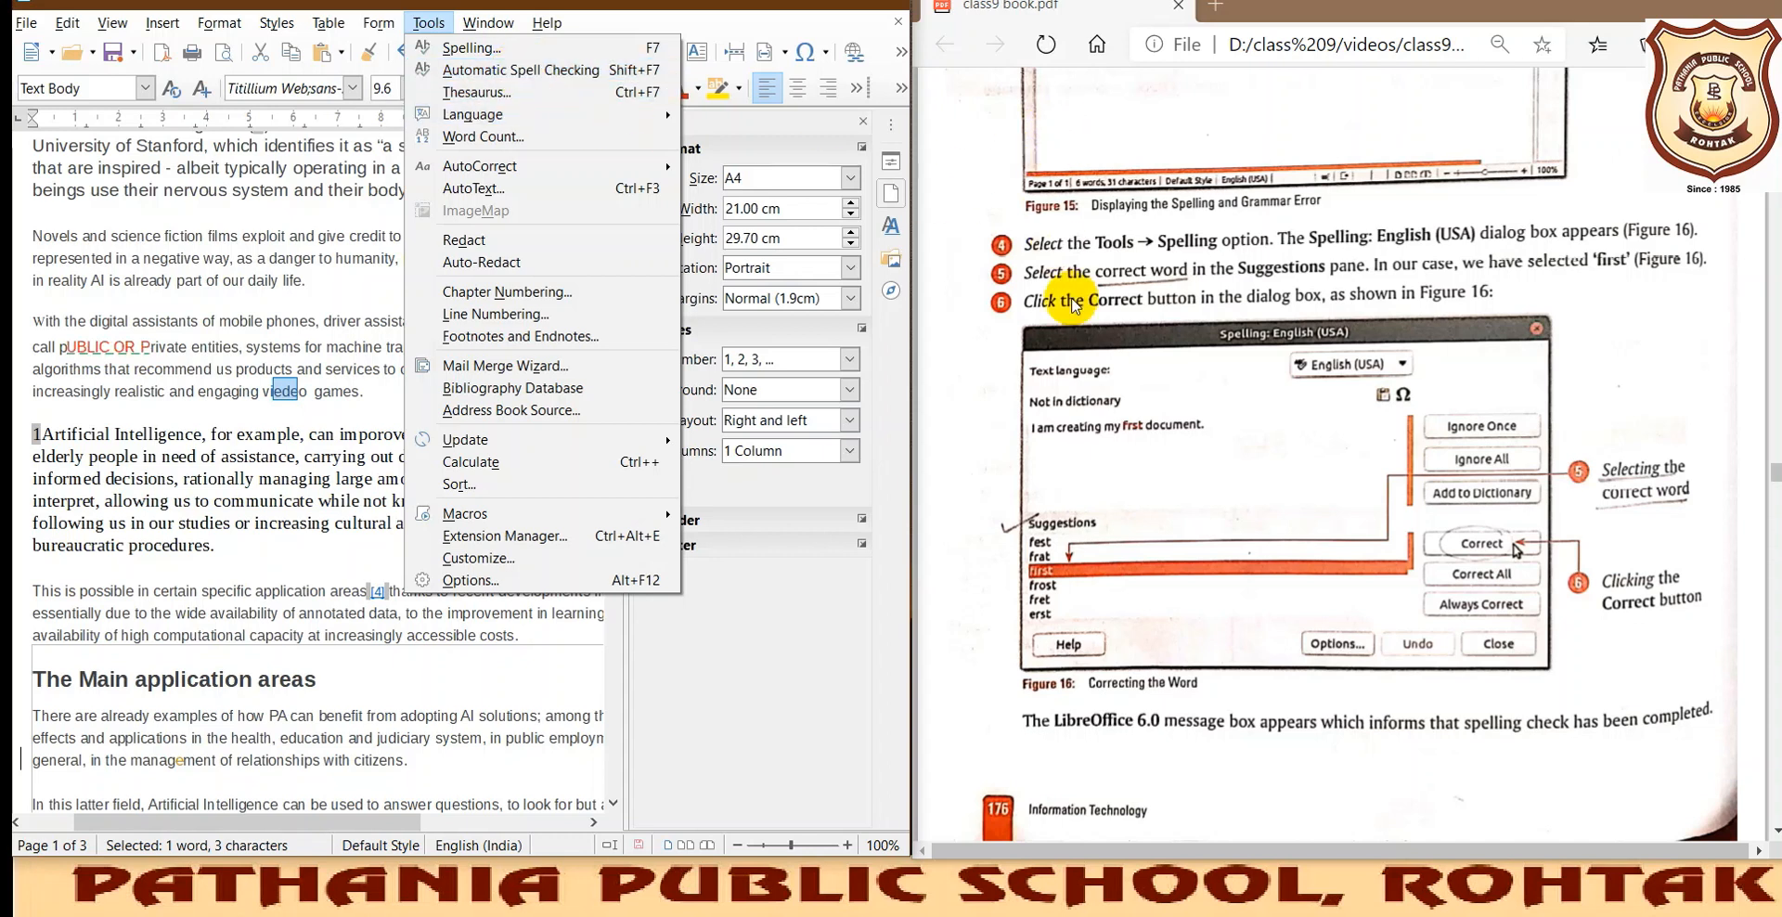
left_click(999, 464)
scroll(954, 501, "down", 2)
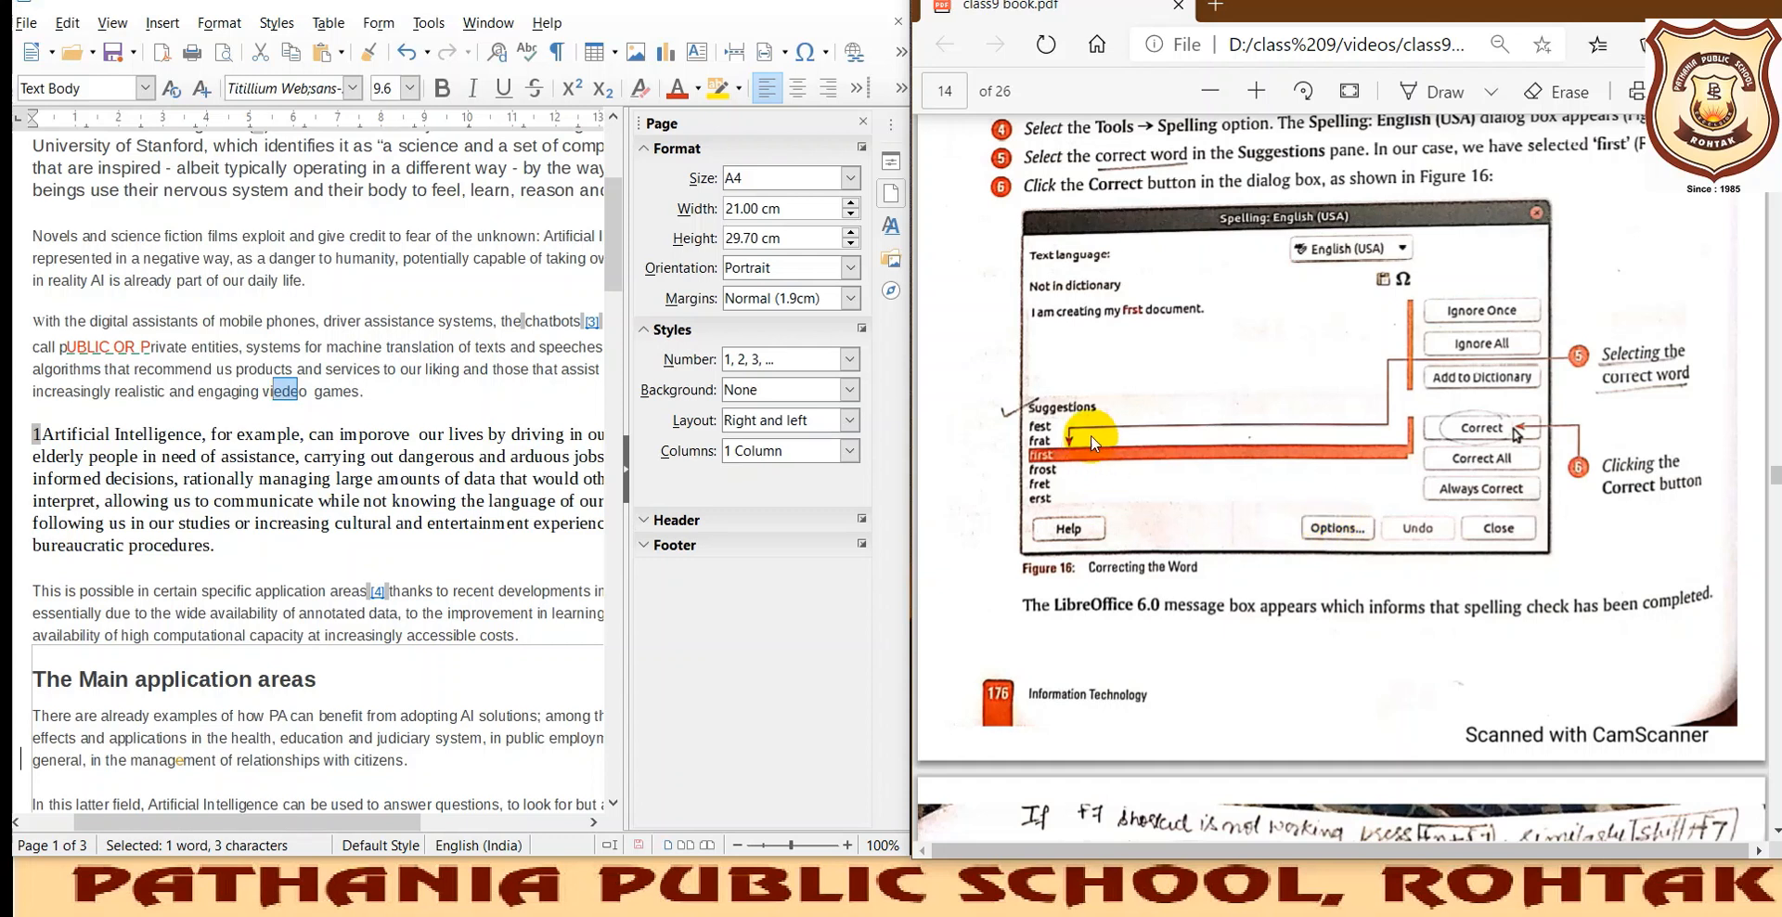
scroll(1091, 430, "down", 2)
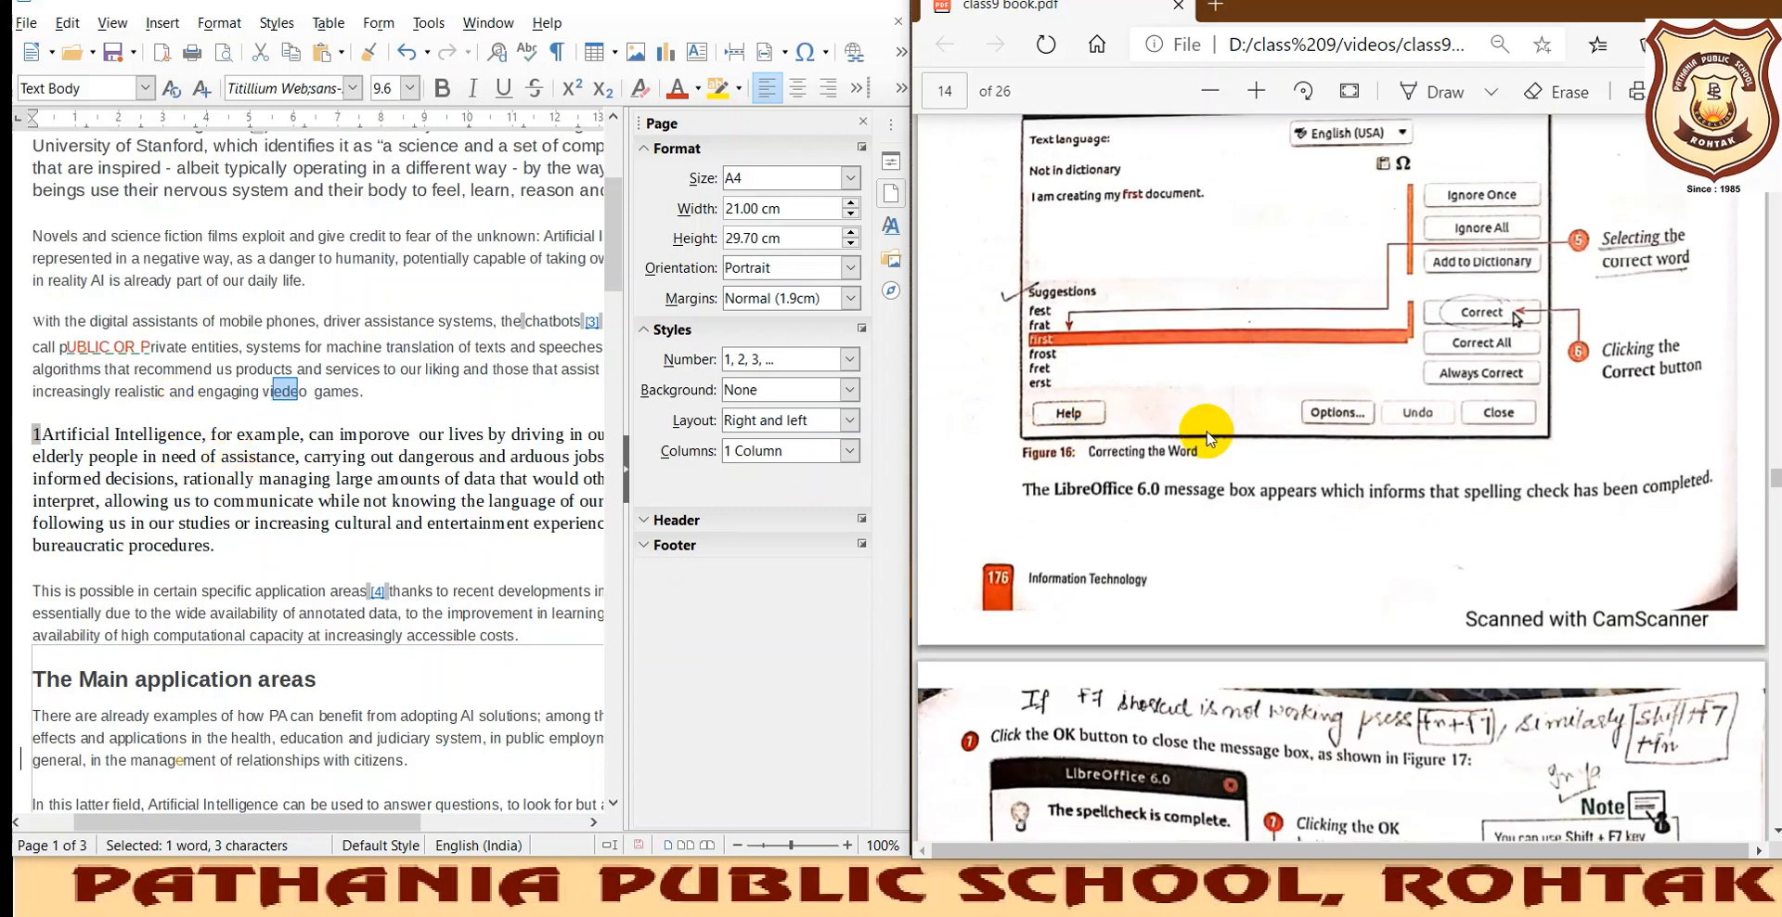
scroll(1206, 422, "down", 5)
scroll(1207, 404, "down", 1)
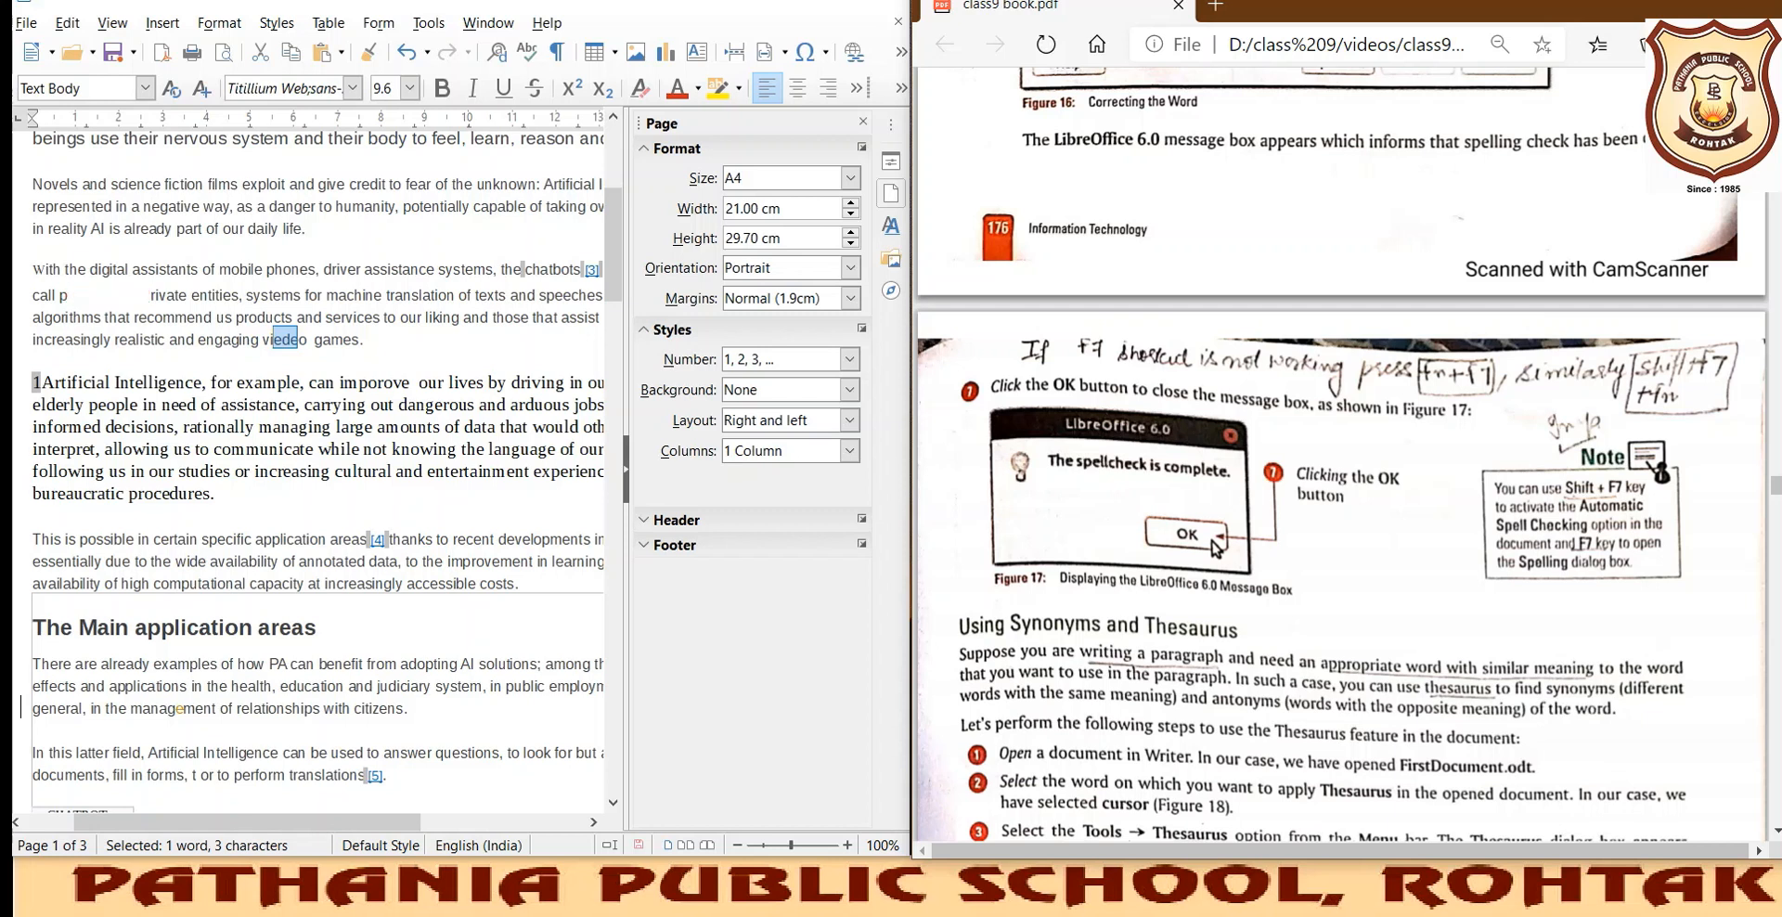
Compare Writer's Spelling and Automatic Spell Checking commands with the textbook's shortcut note, and preview the section on synonyms and thesaurus.
left_click(429, 23)
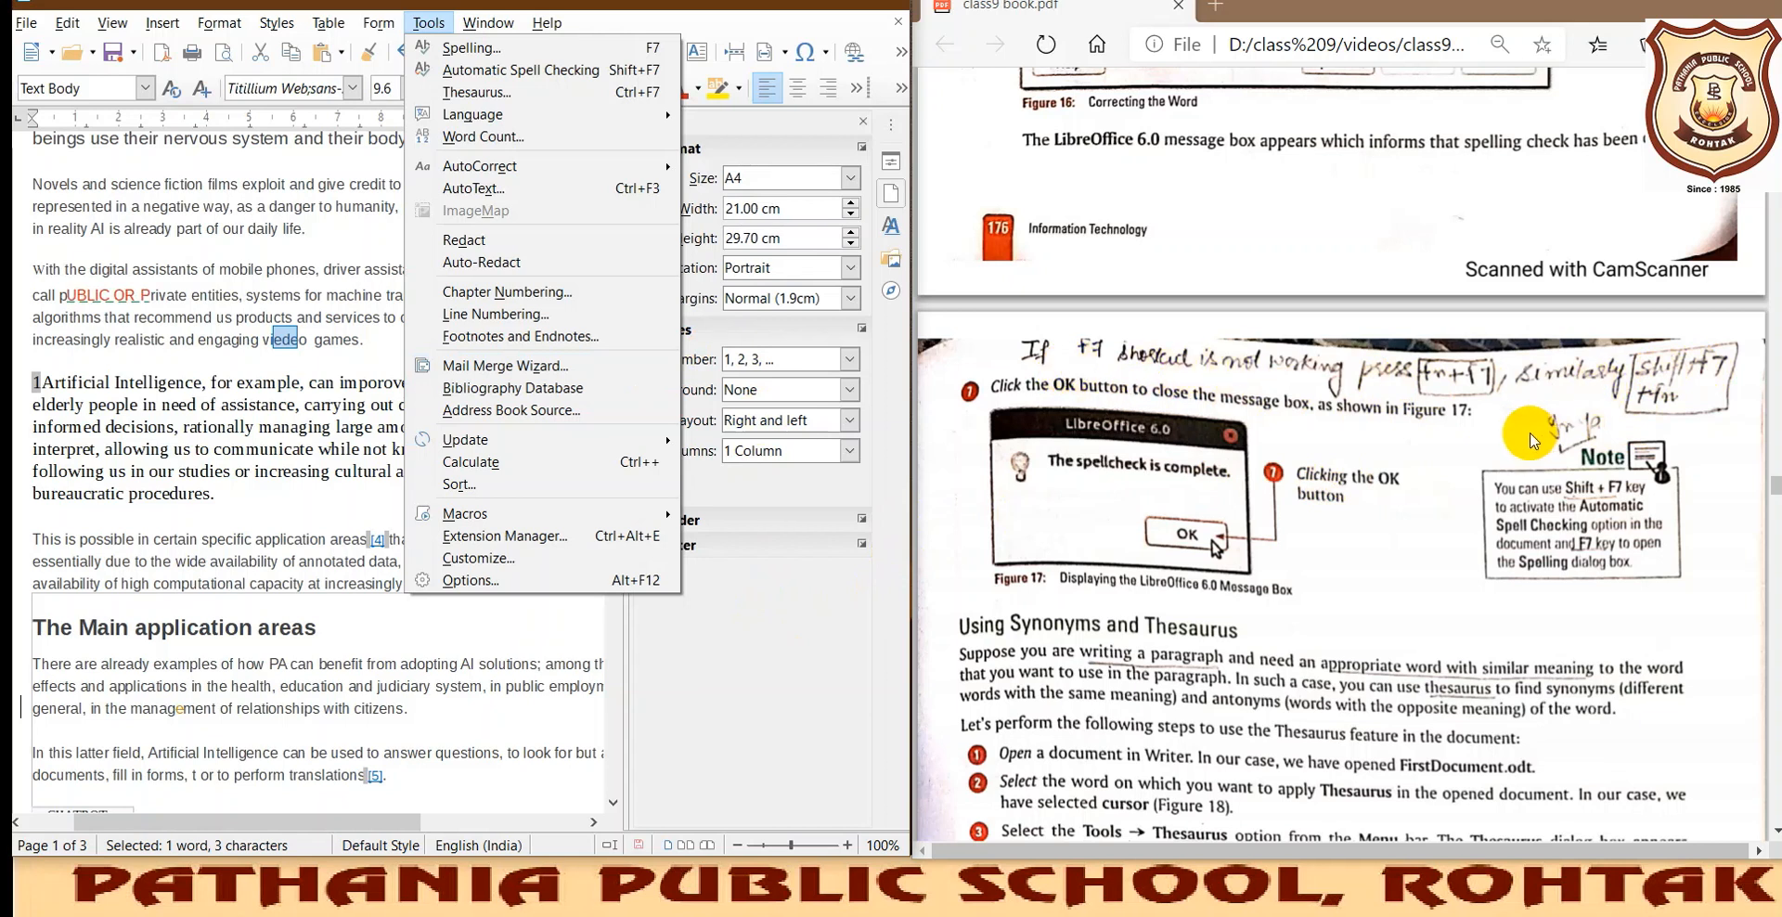
scroll(1522, 408, "down", 1)
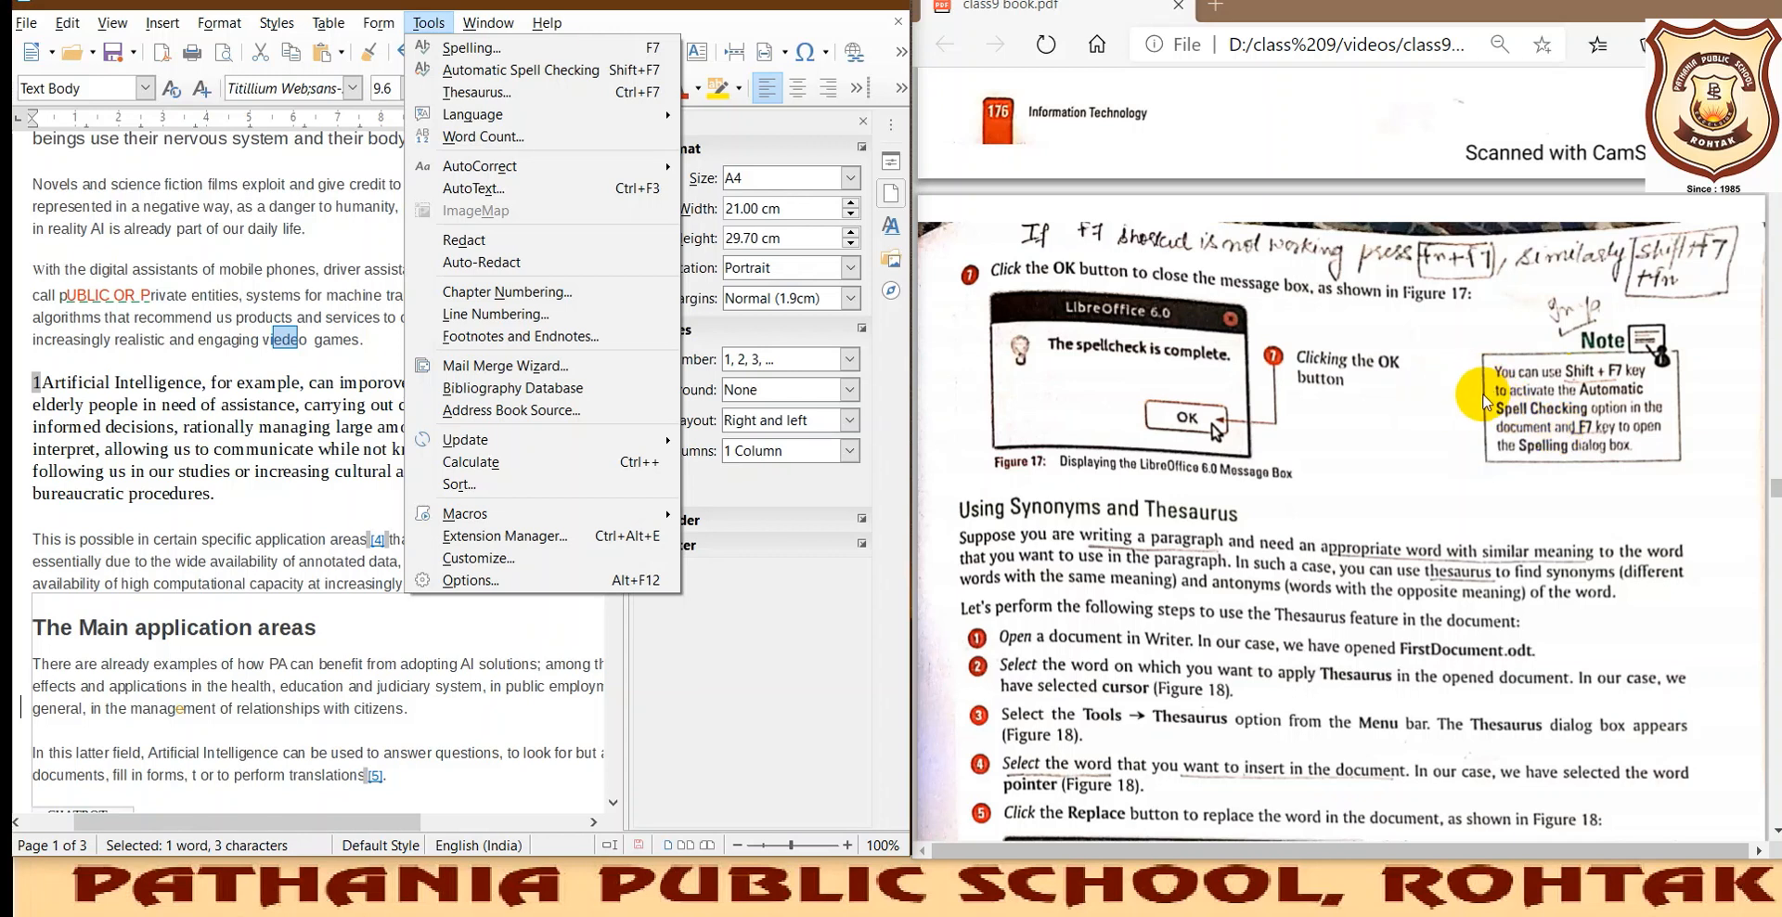
scroll(1464, 403, "down", 5)
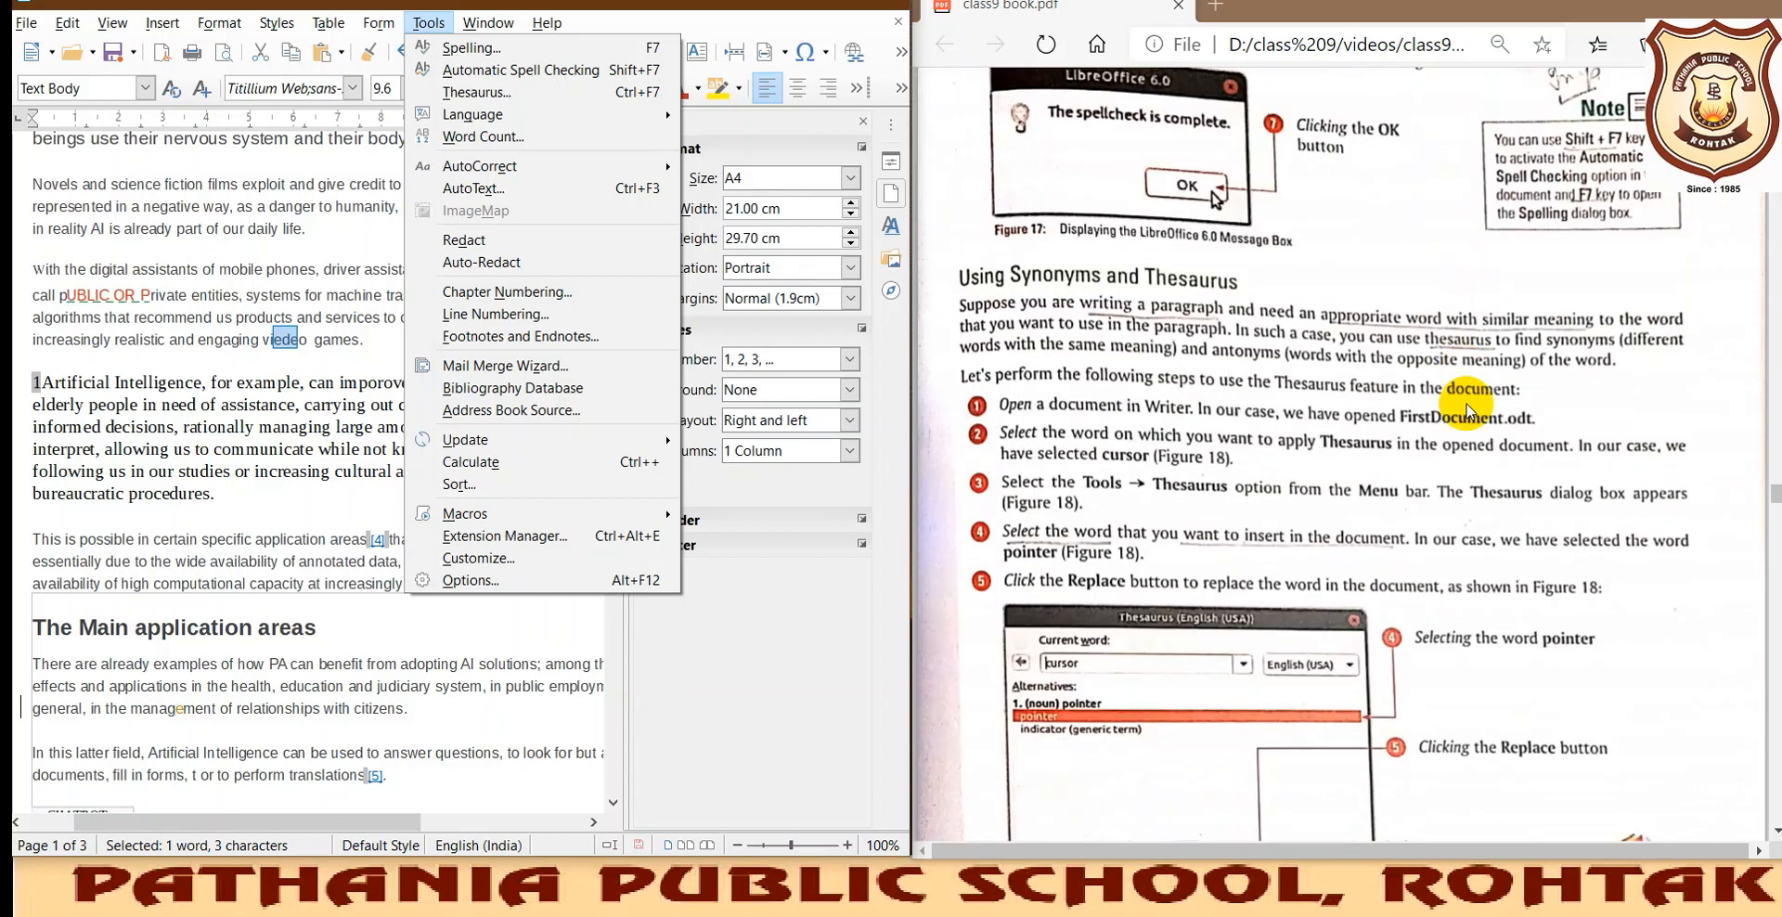
scroll(1466, 409, "down", 2)
Go back to the textbook's Find & Replace section and review its steps for finding and replacing a word.
scroll(1466, 408, "up", 4)
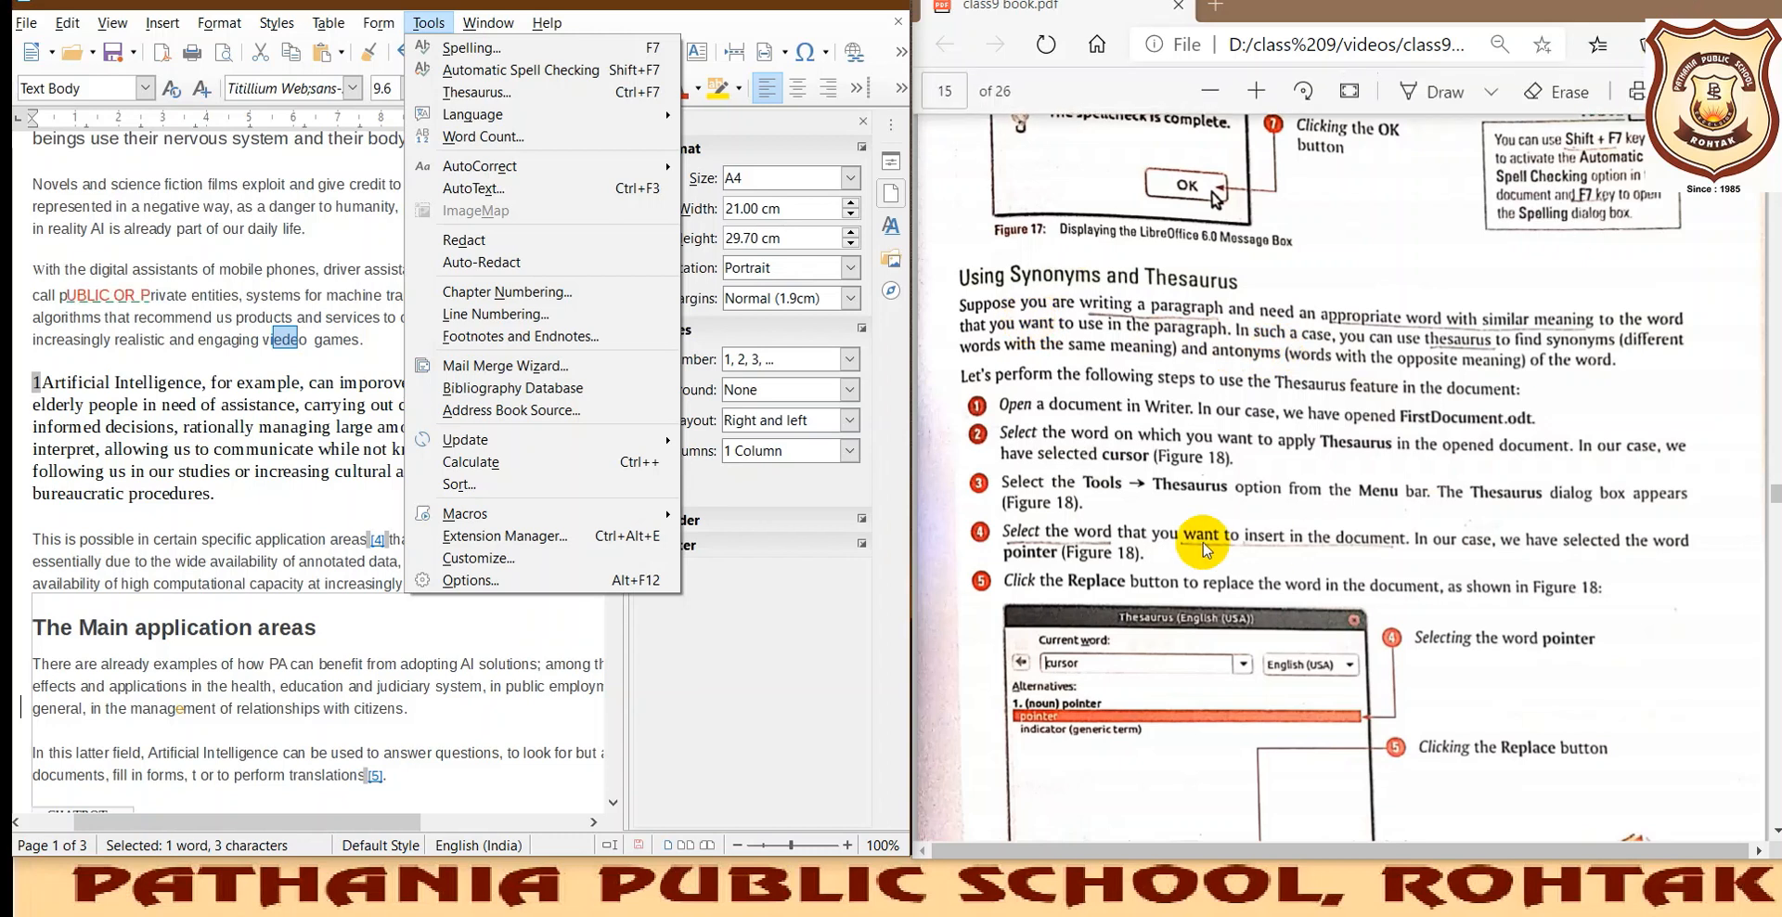
scroll(1010, 452, "up", 1)
scroll(1010, 453, "up", 10)
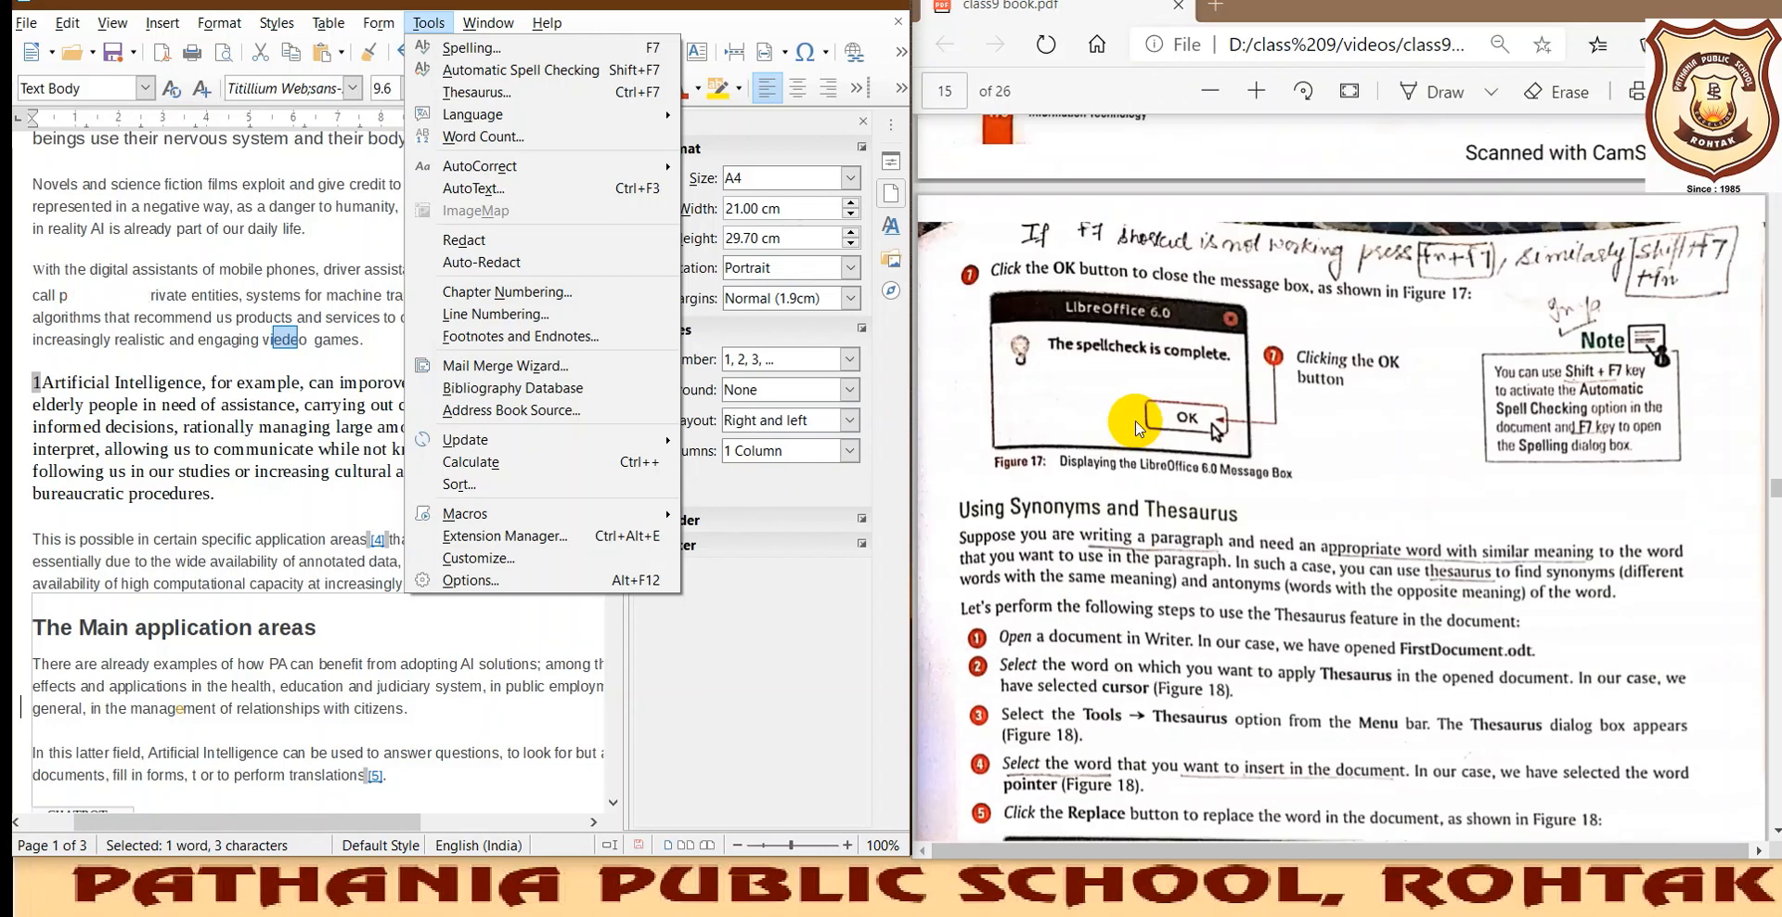
scroll(1139, 485, "up", 10)
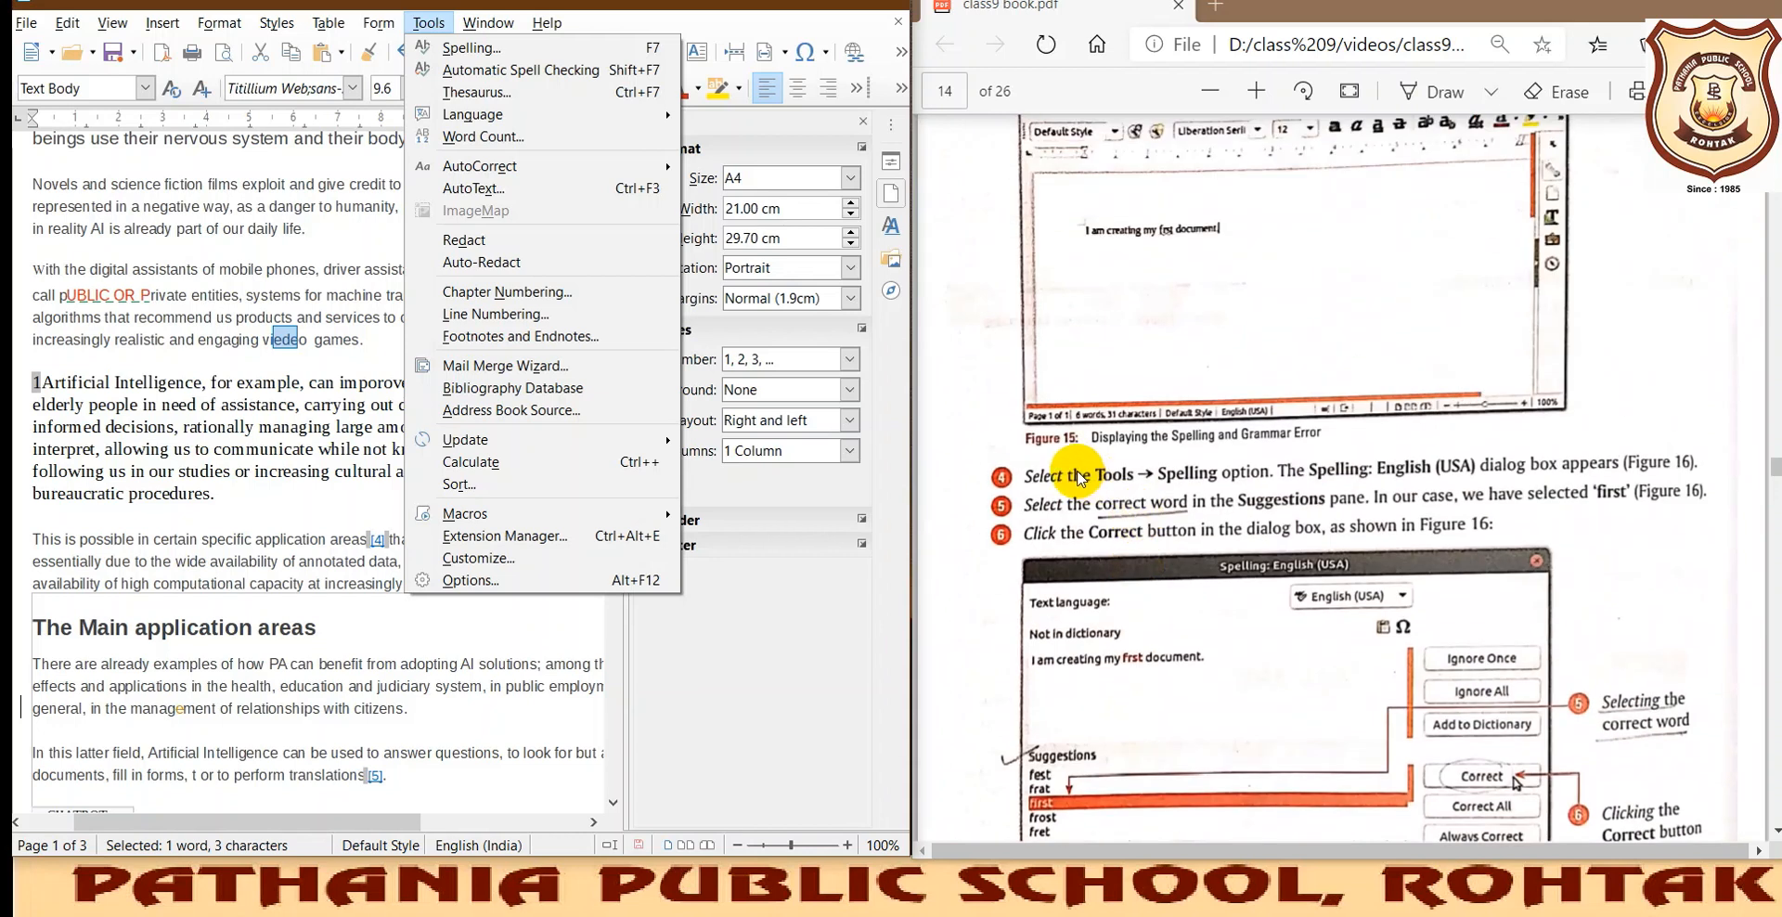
scroll(1153, 485, "up", 10)
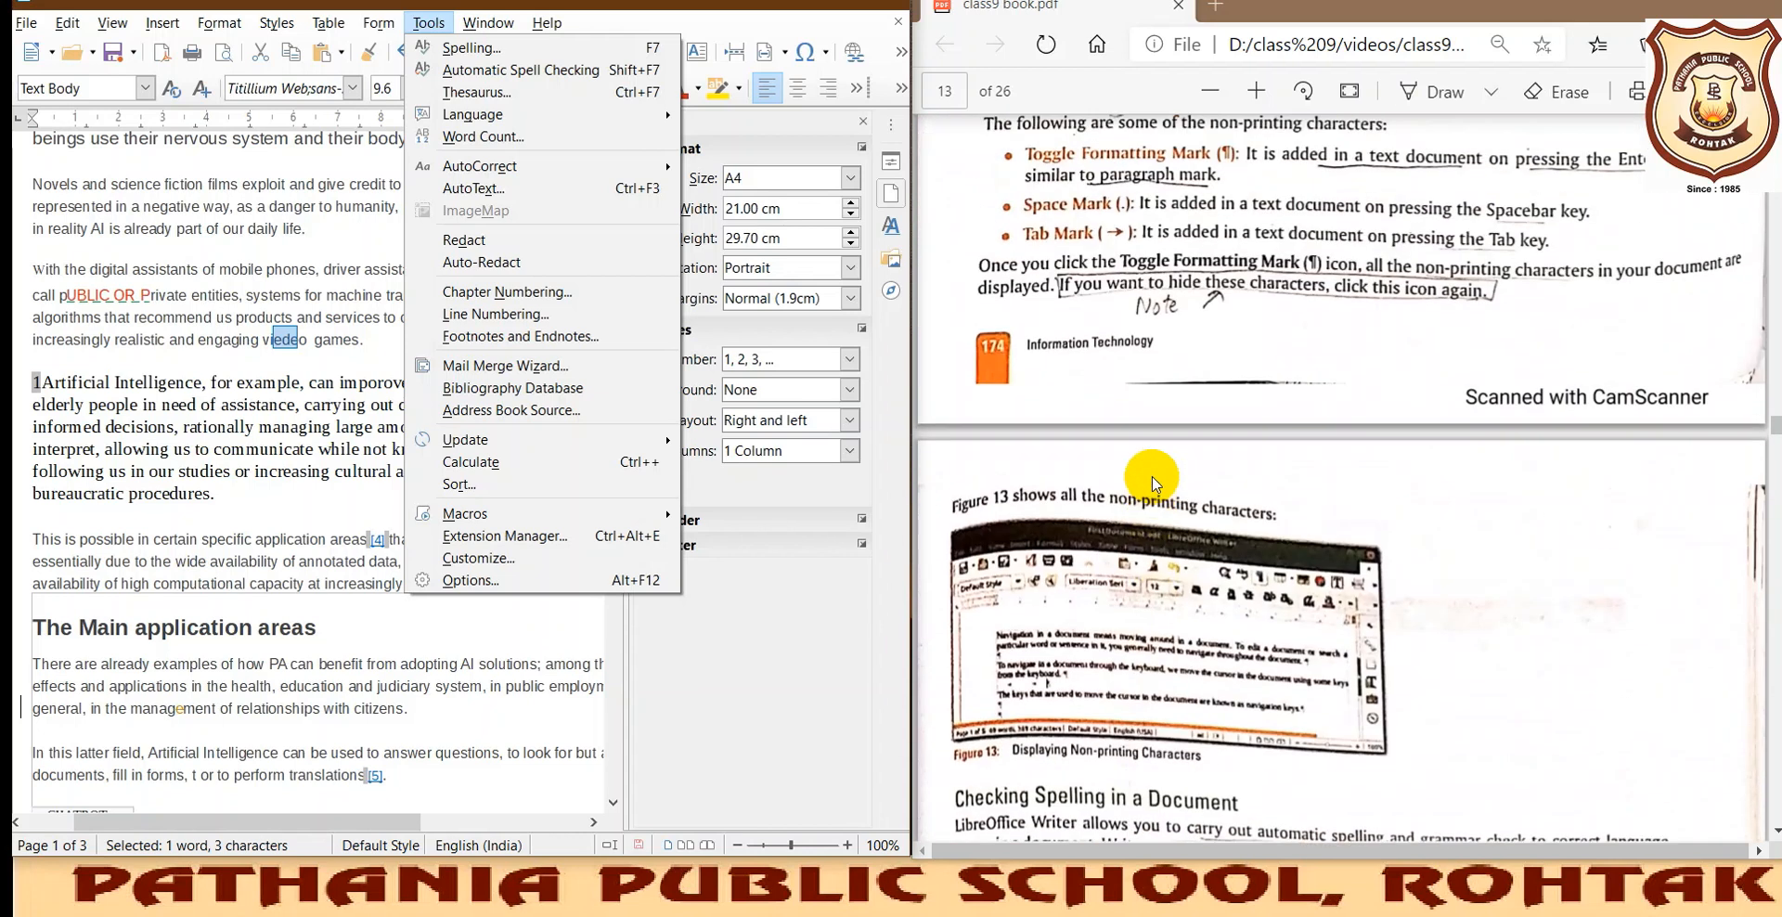
scroll(1106, 494, "up", 10)
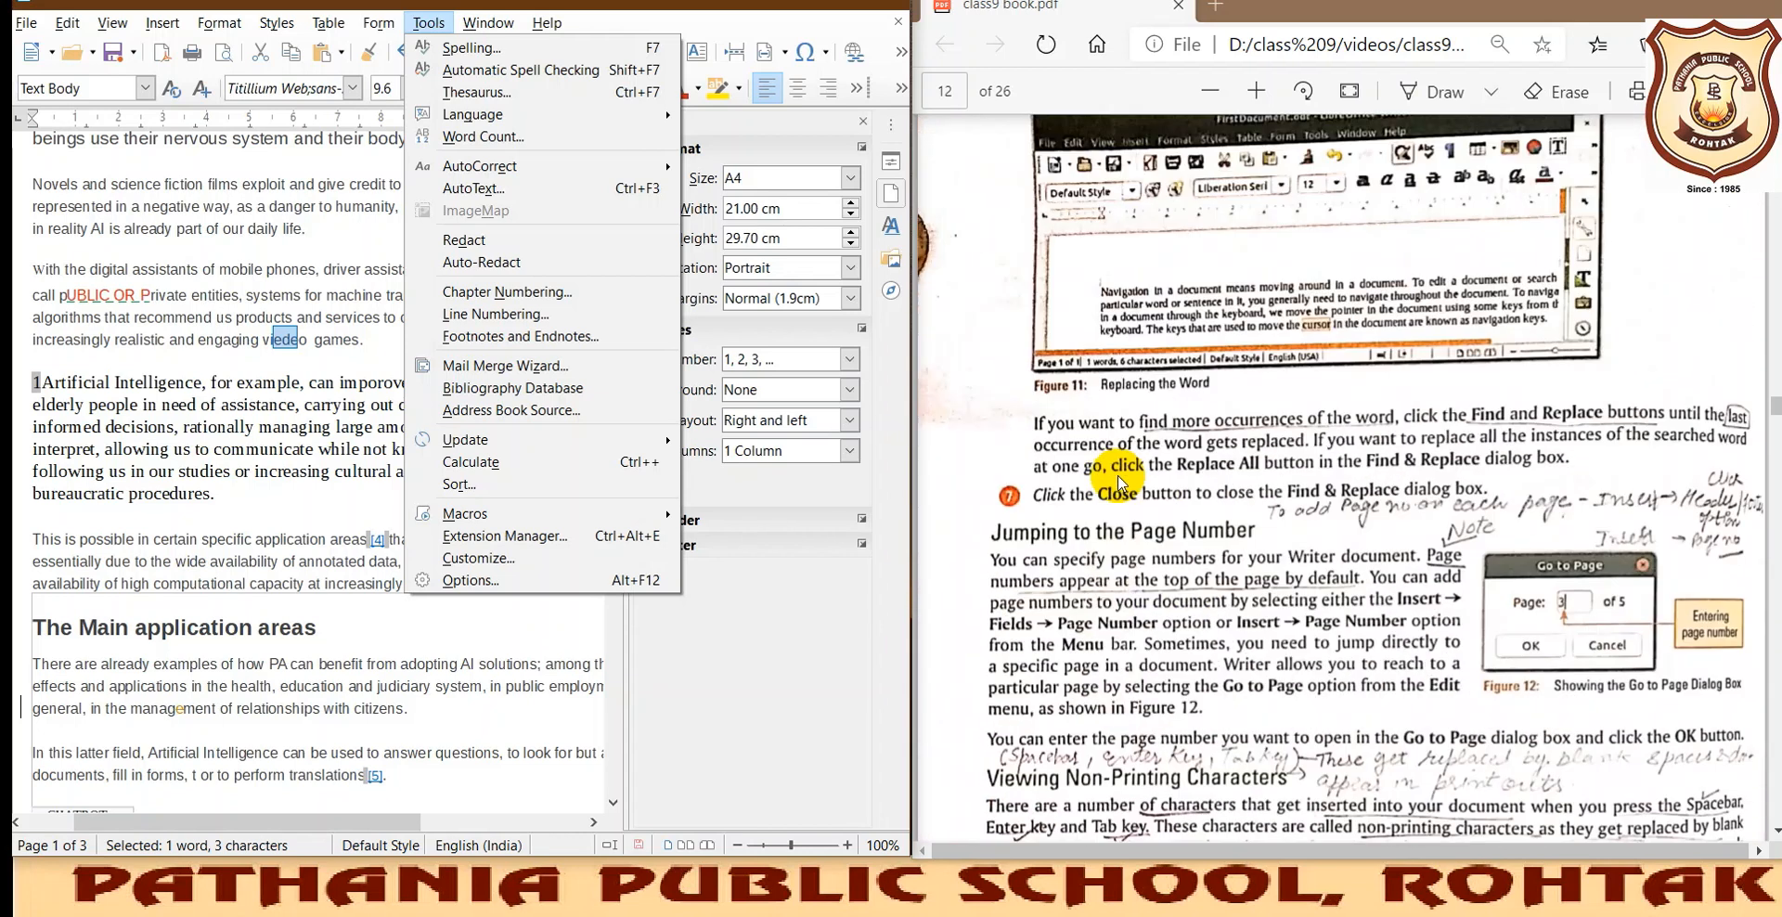
scroll(1107, 492, "up", 5)
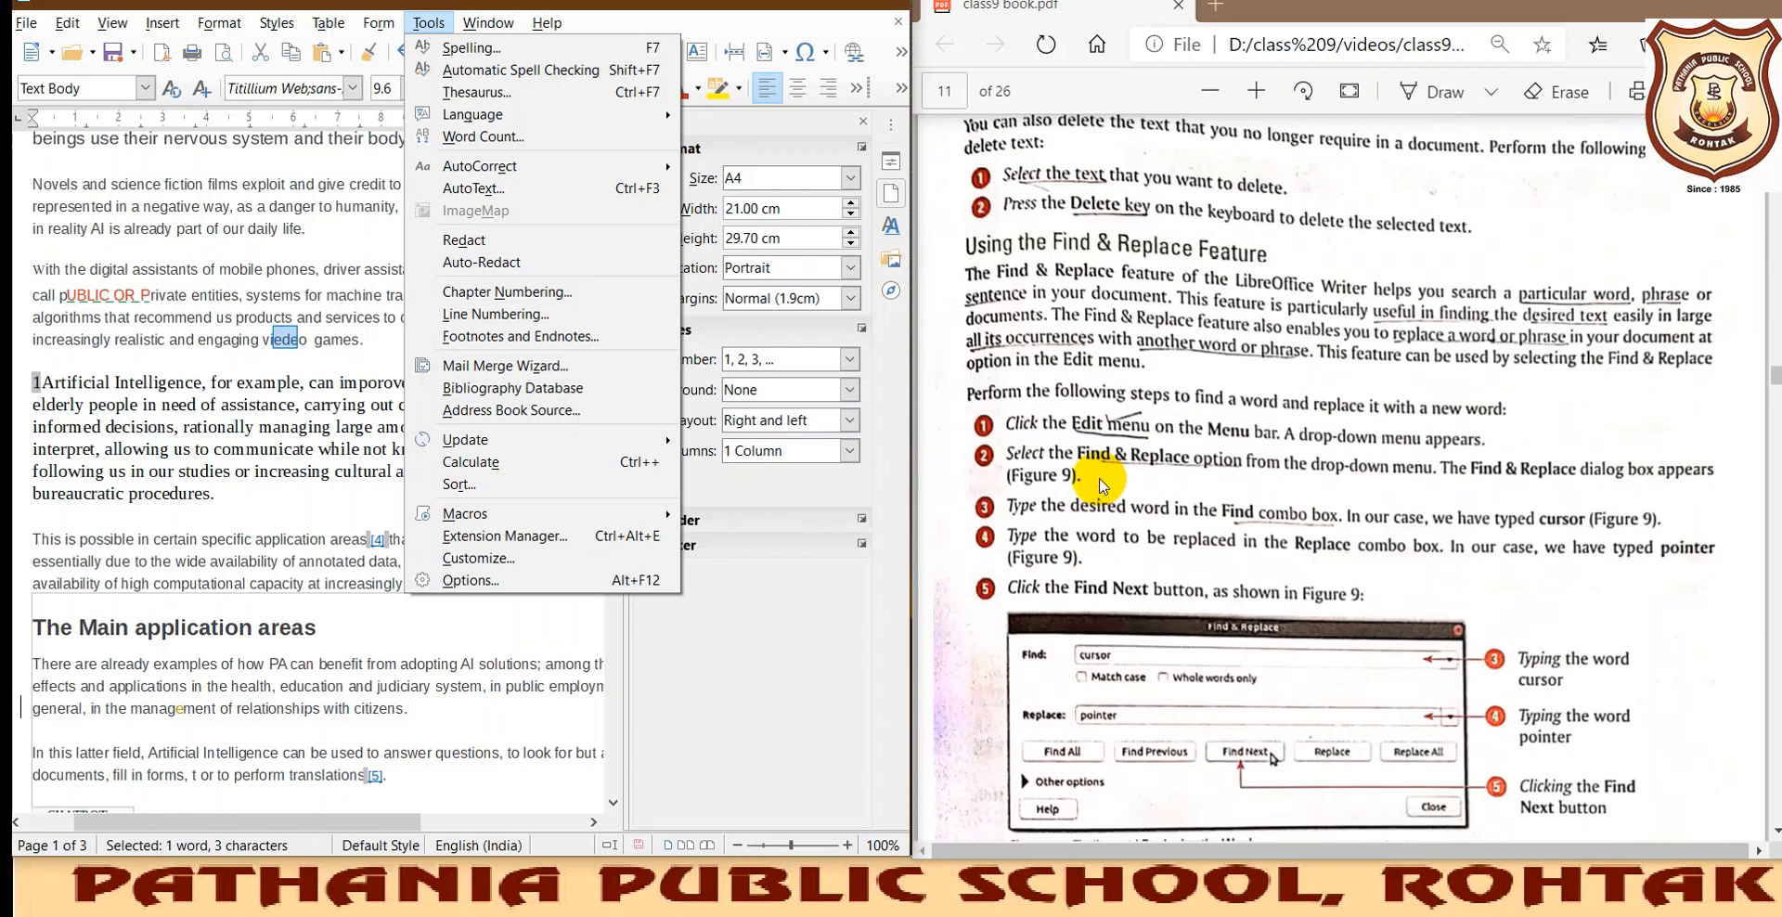
scroll(1086, 452, "down", 2)
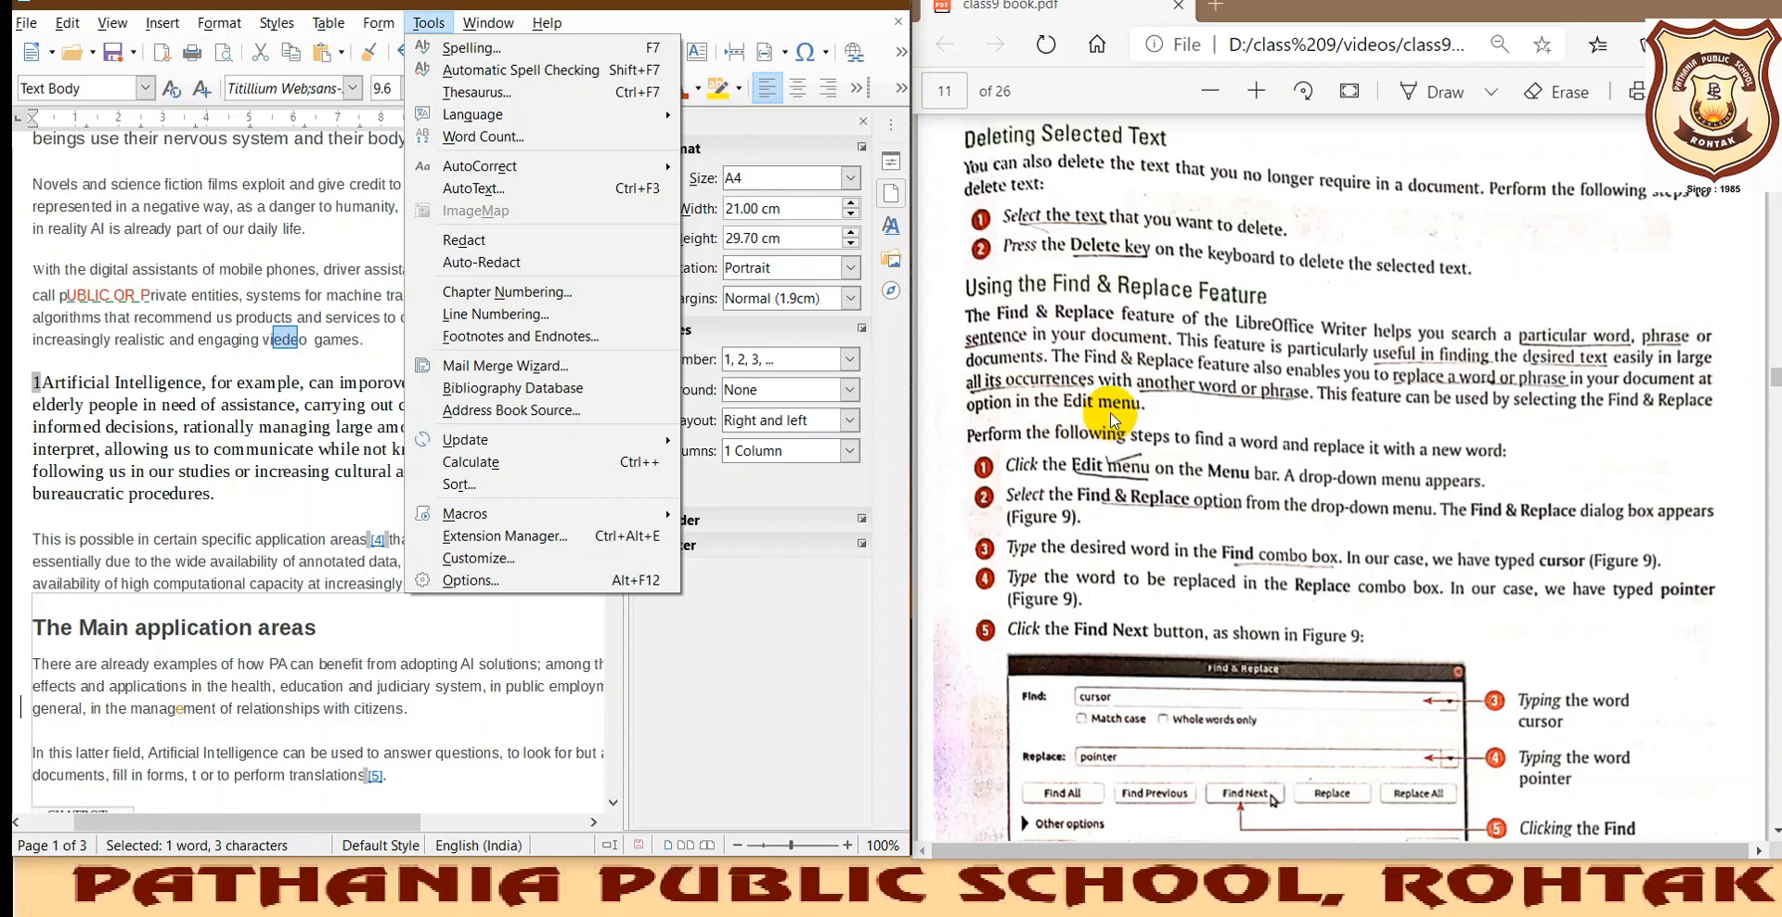
scroll(1110, 413, "down", 2)
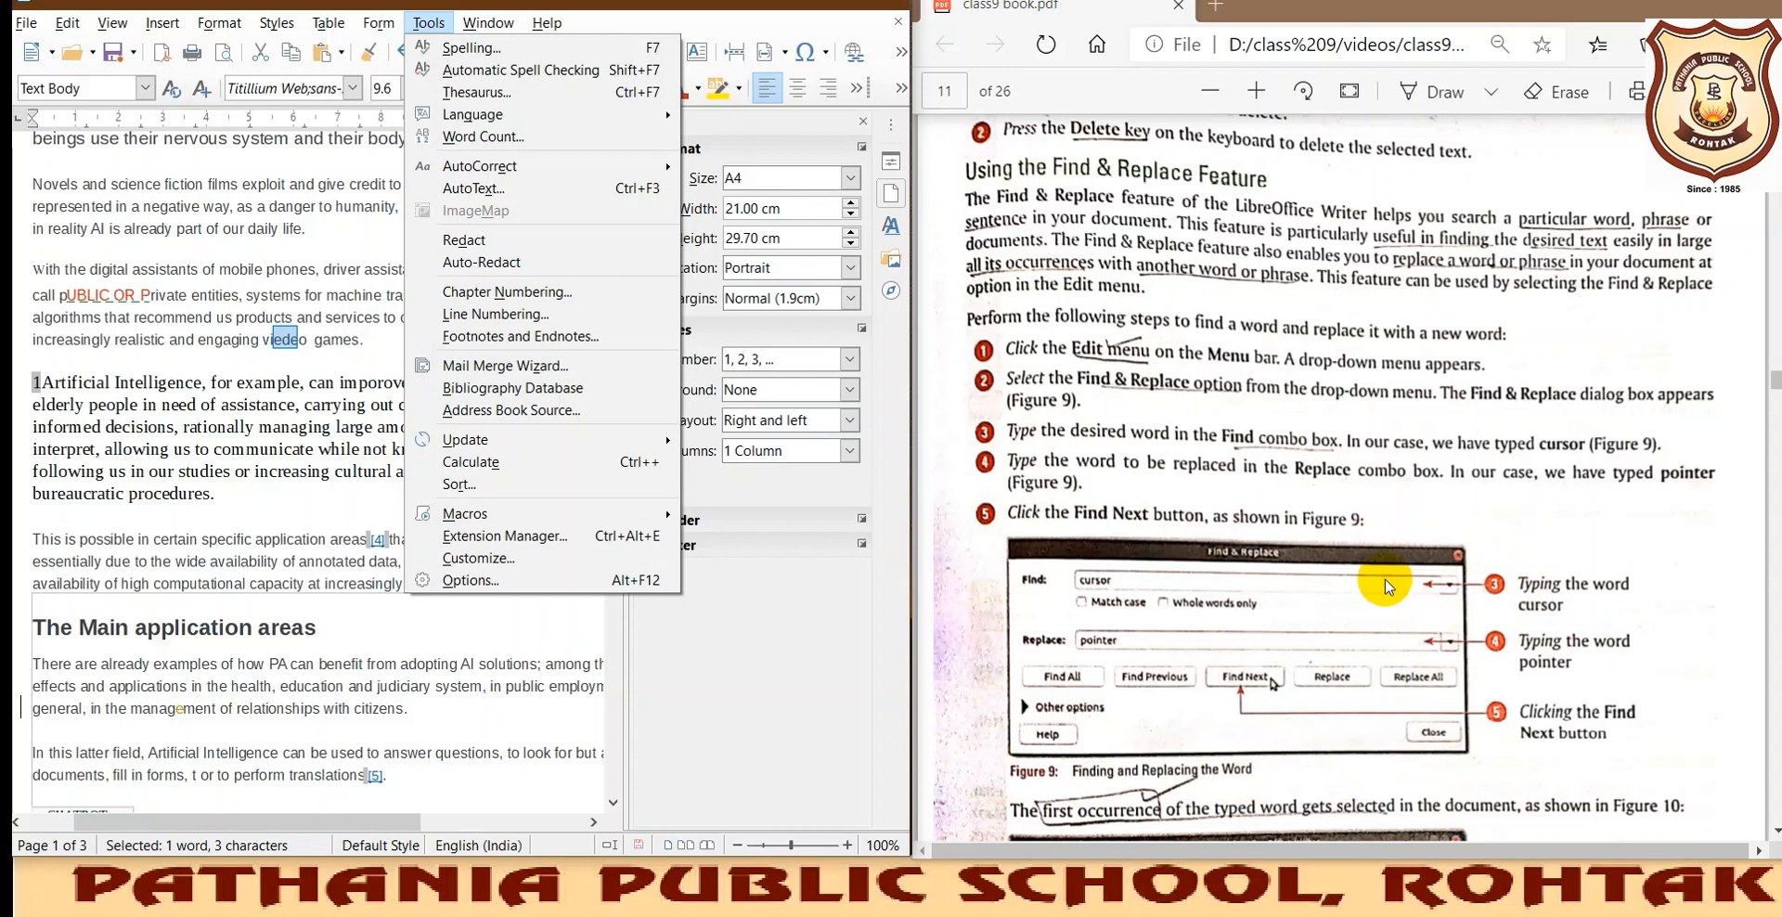
scroll(1318, 676, "down", 3)
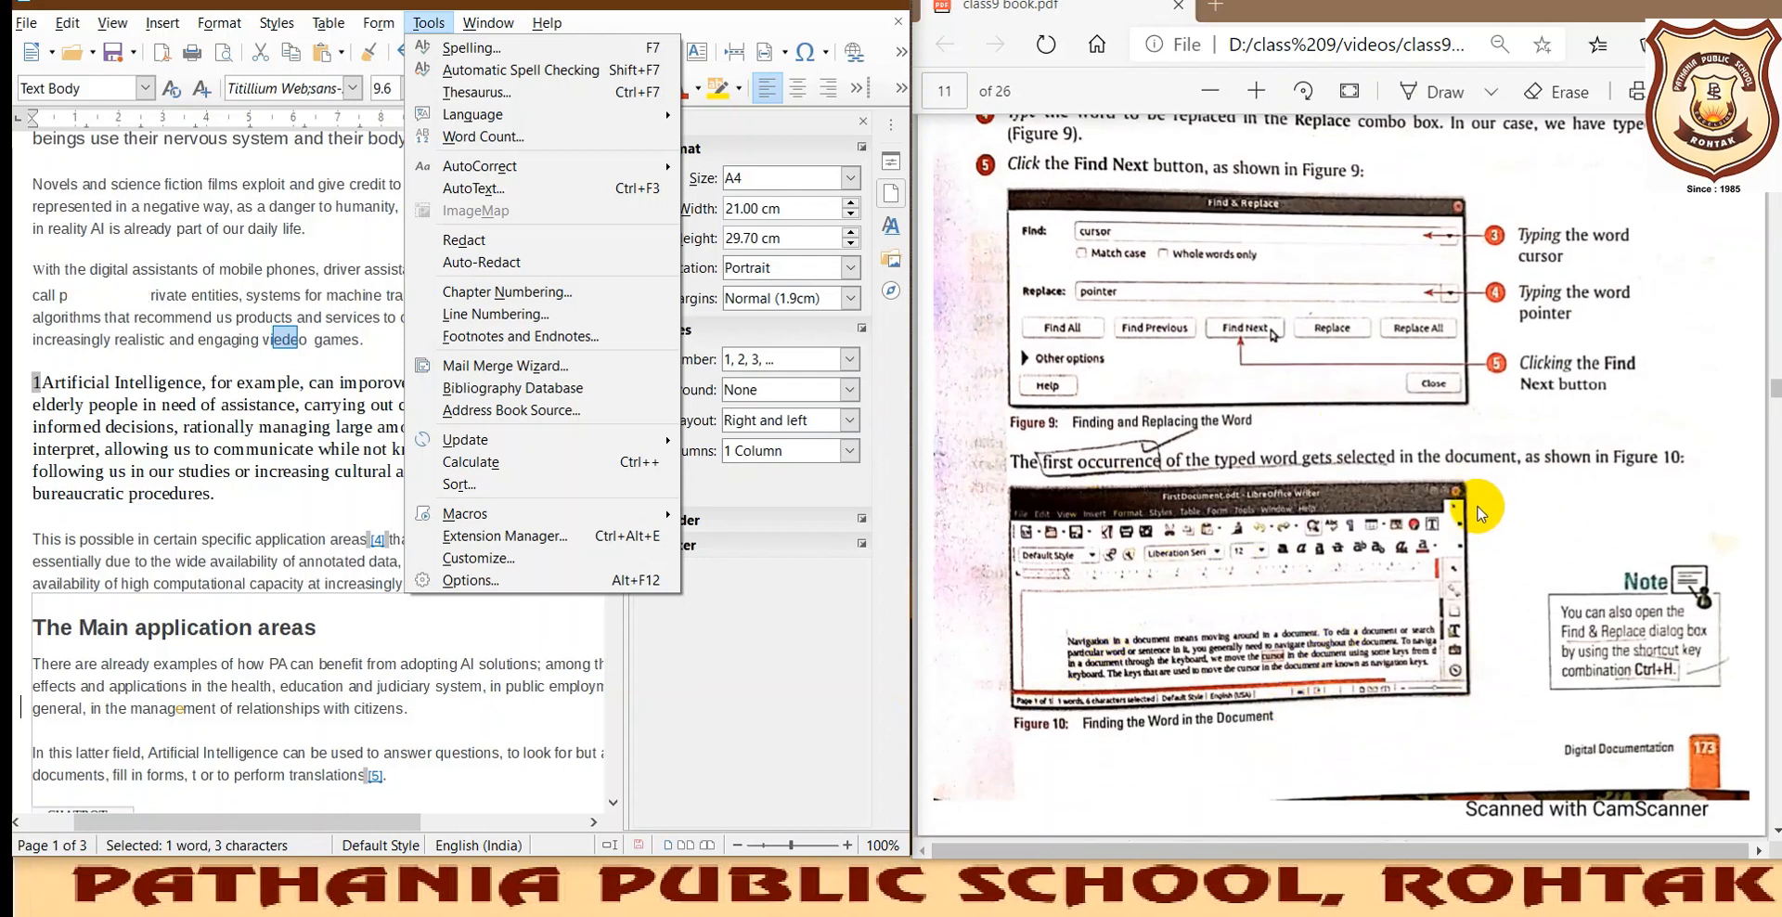
scroll(1125, 797, "down", 4)
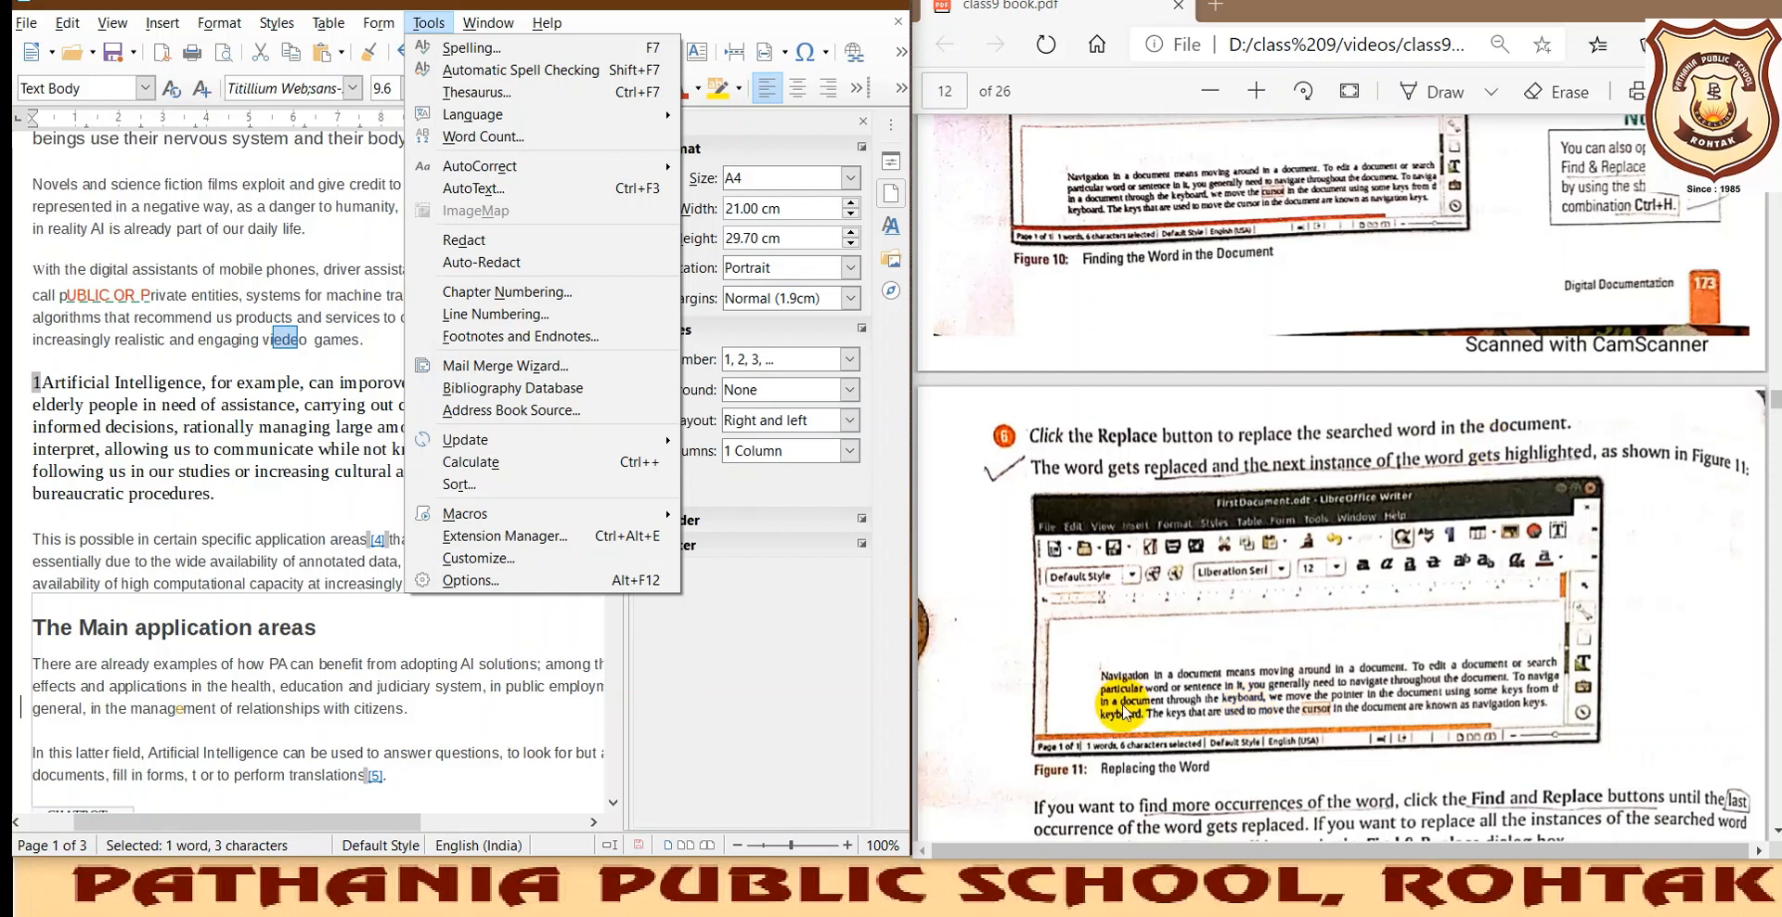
Recheck the textbook's Find & Replace instructions and look up the matching command among Writer's editing commands.
scroll(1297, 710, "down", 2)
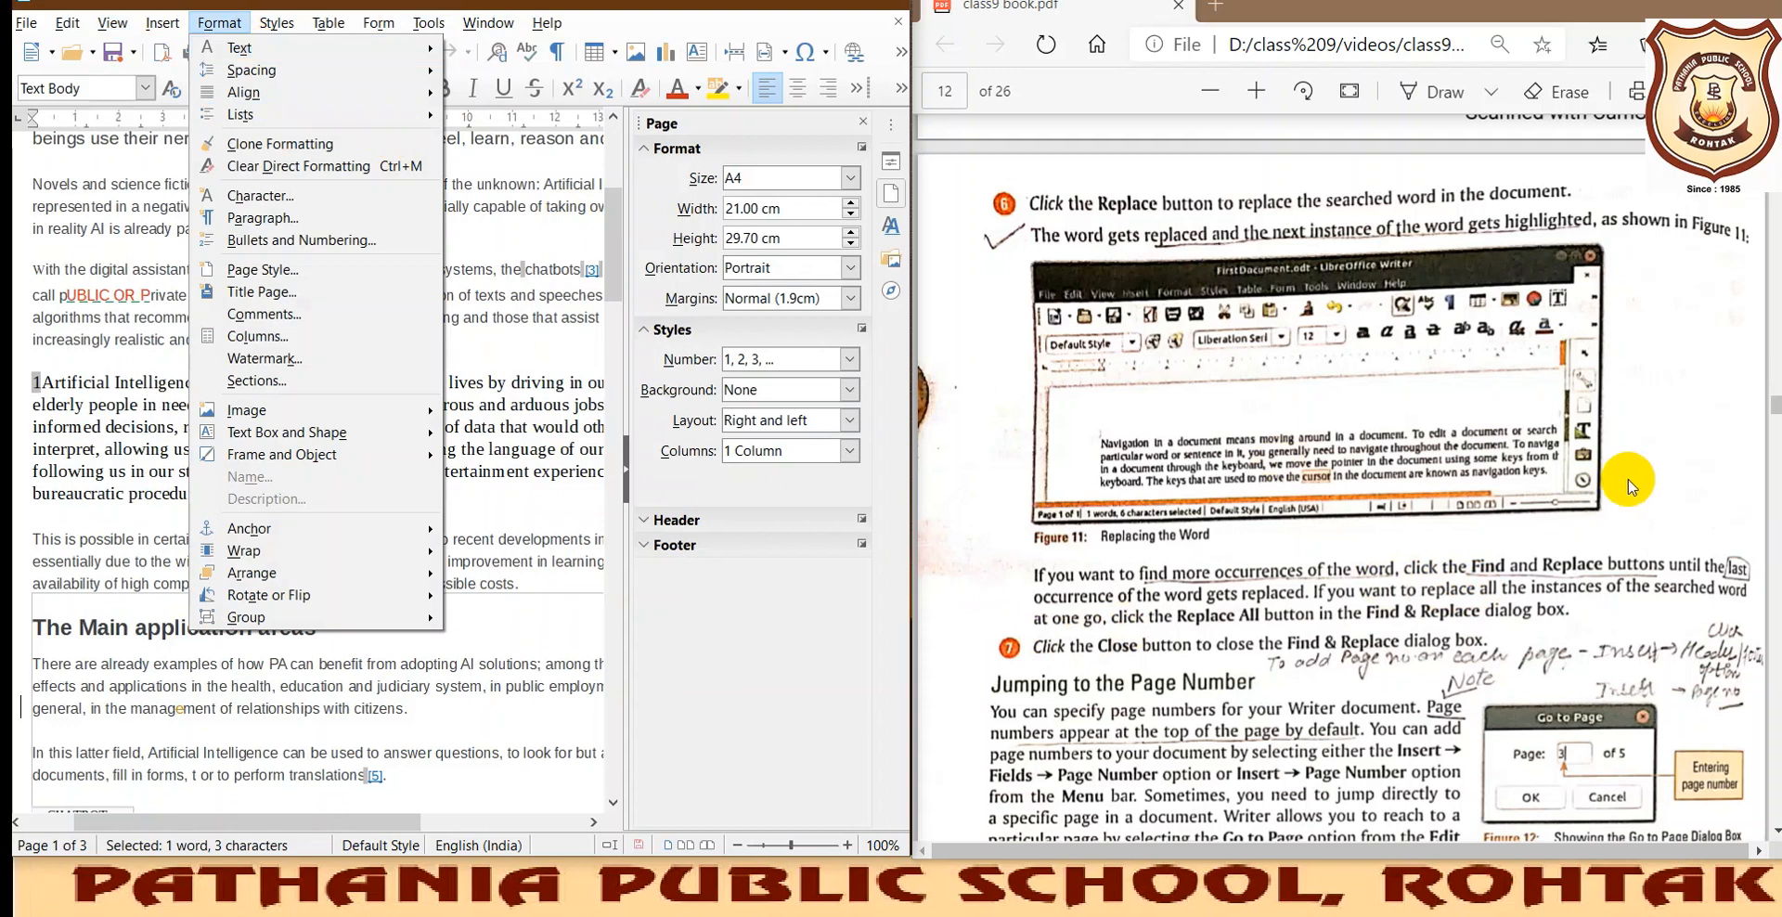
scroll(1443, 588, "up", 10)
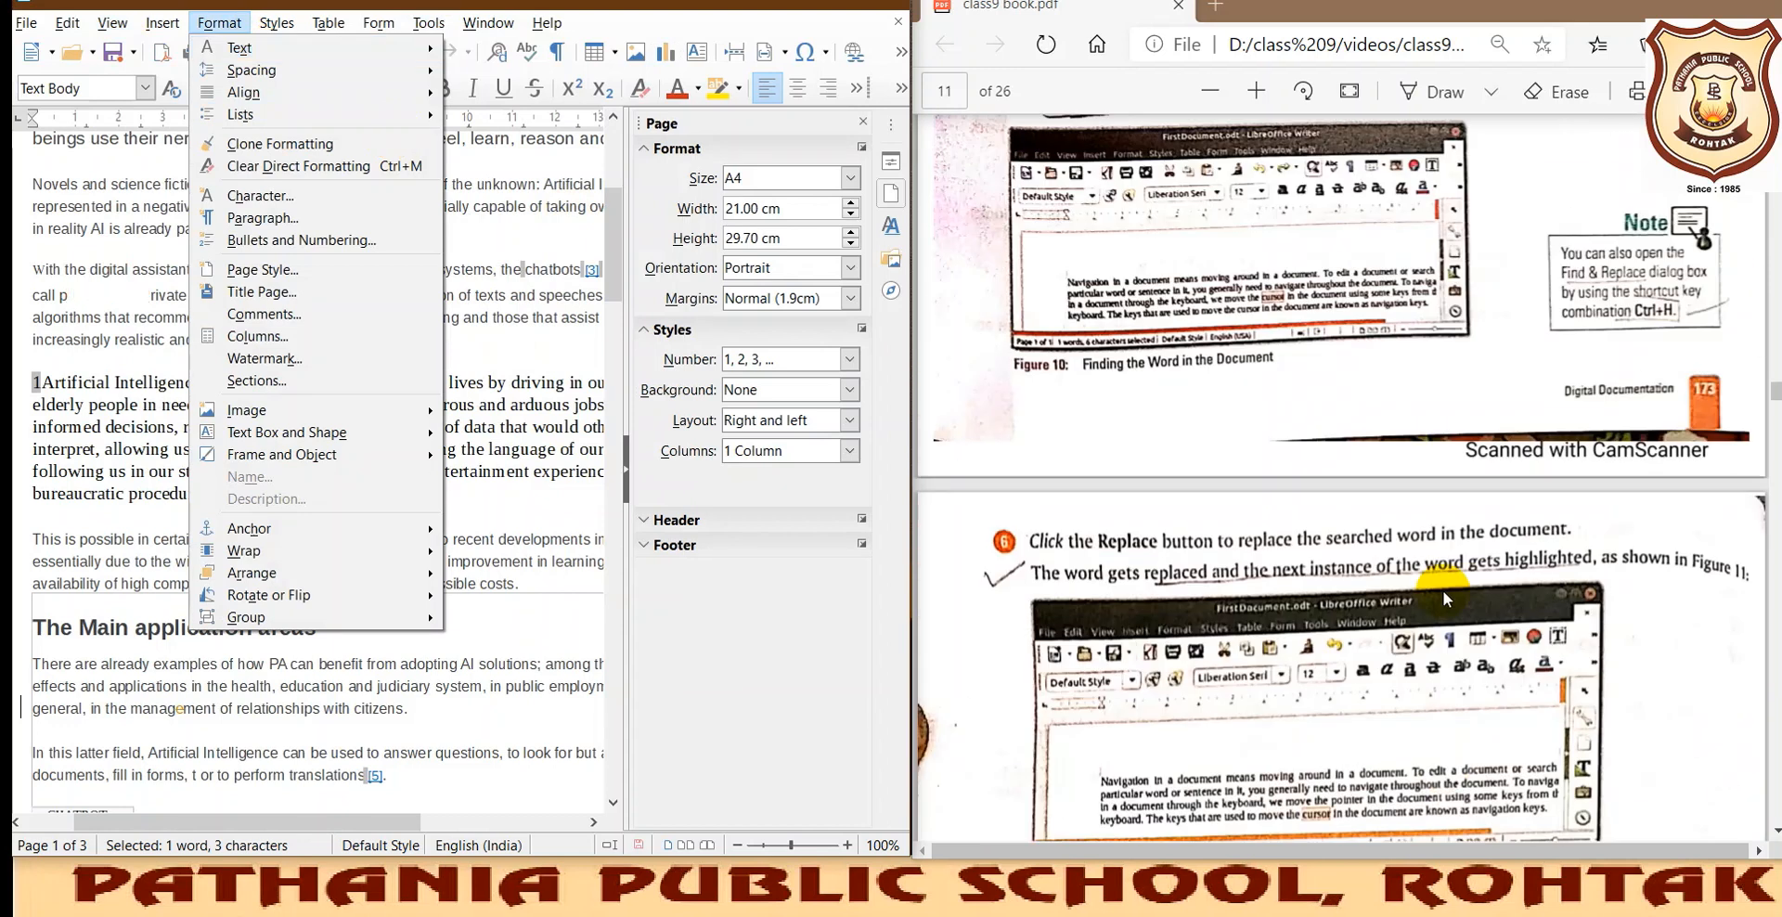
scroll(1427, 597, "up", 1)
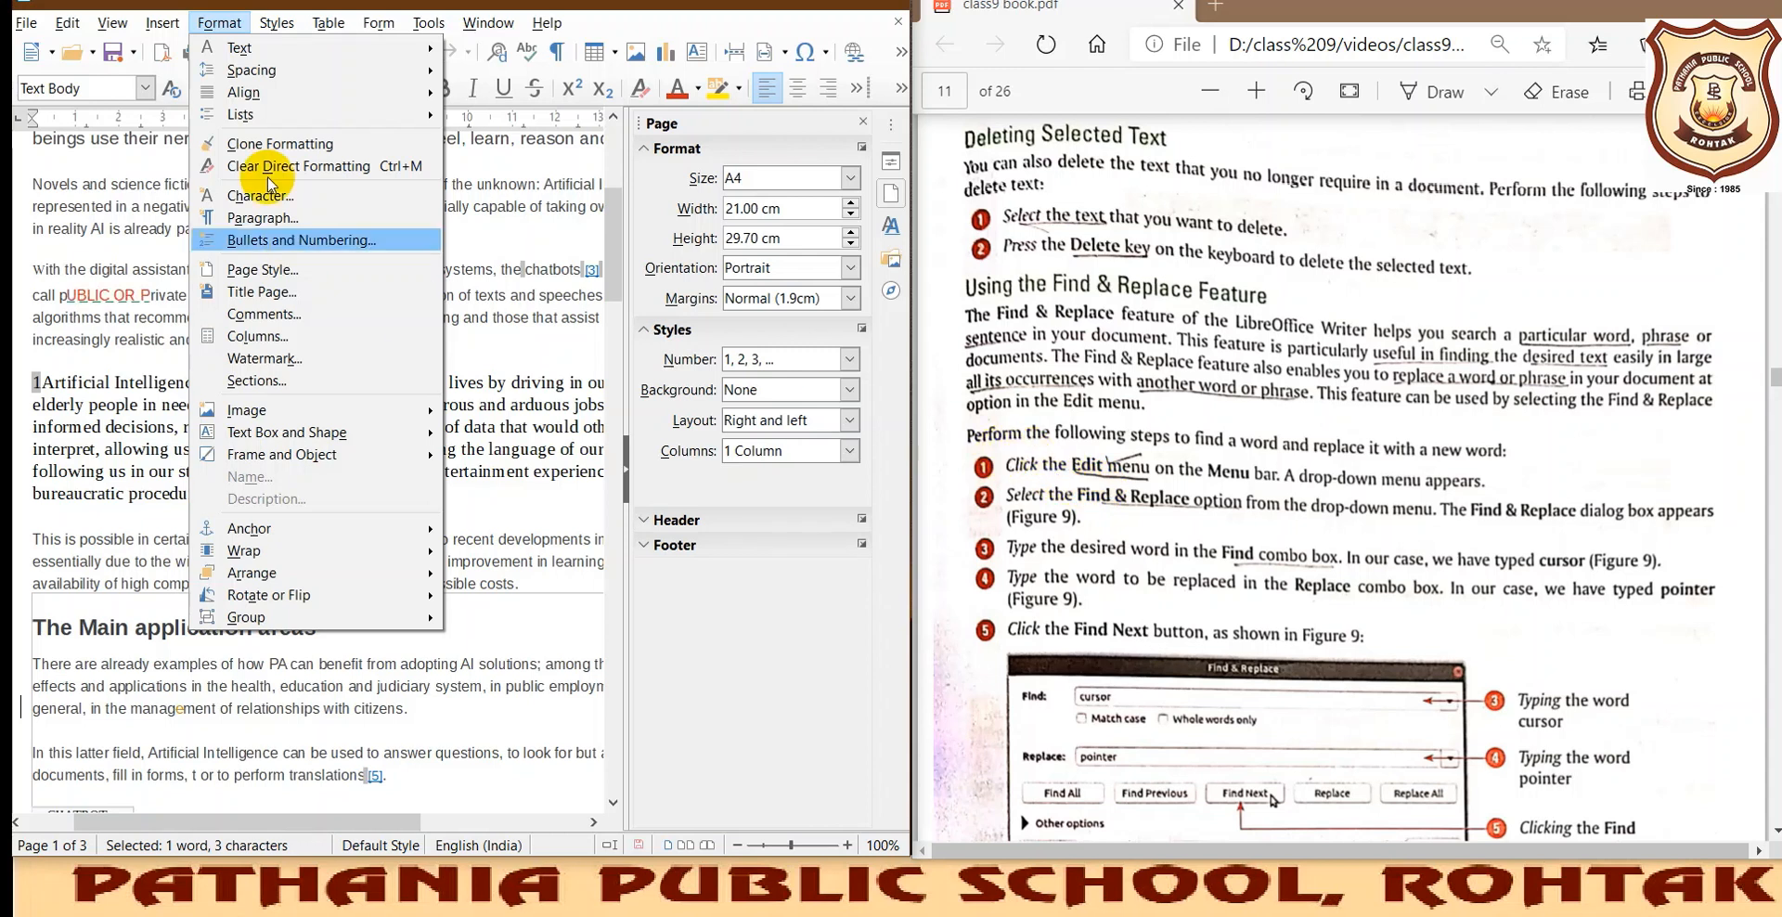
left_click(60, 28)
left_click(59, 28)
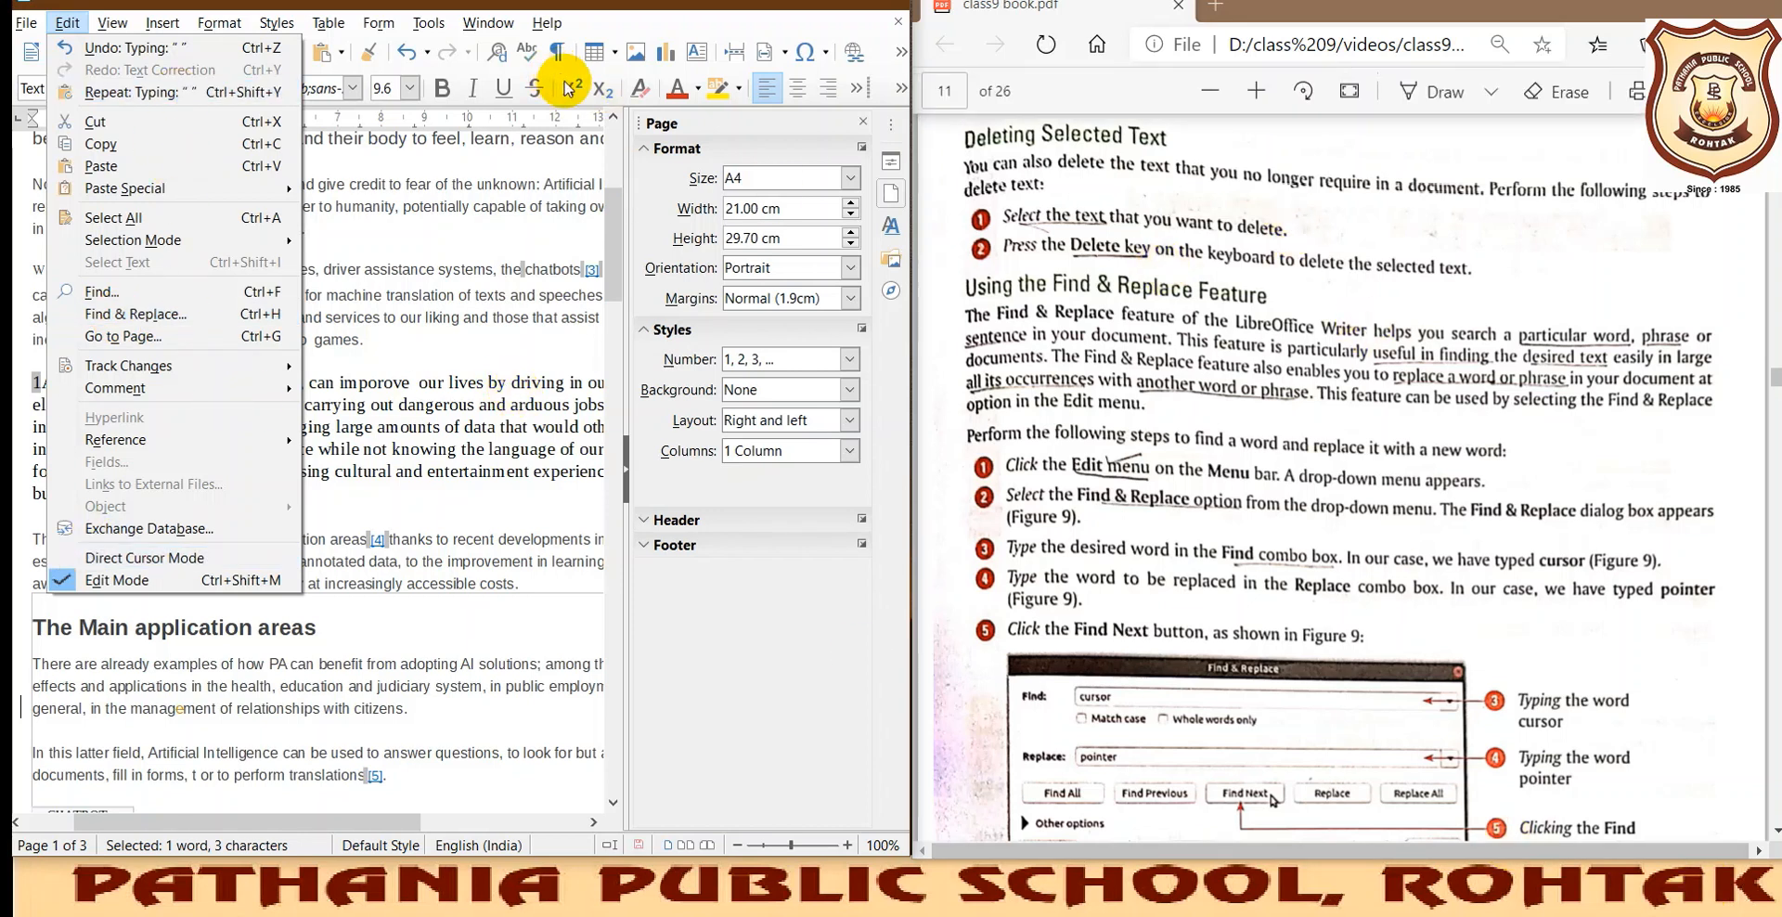
mouse_move(549, 23)
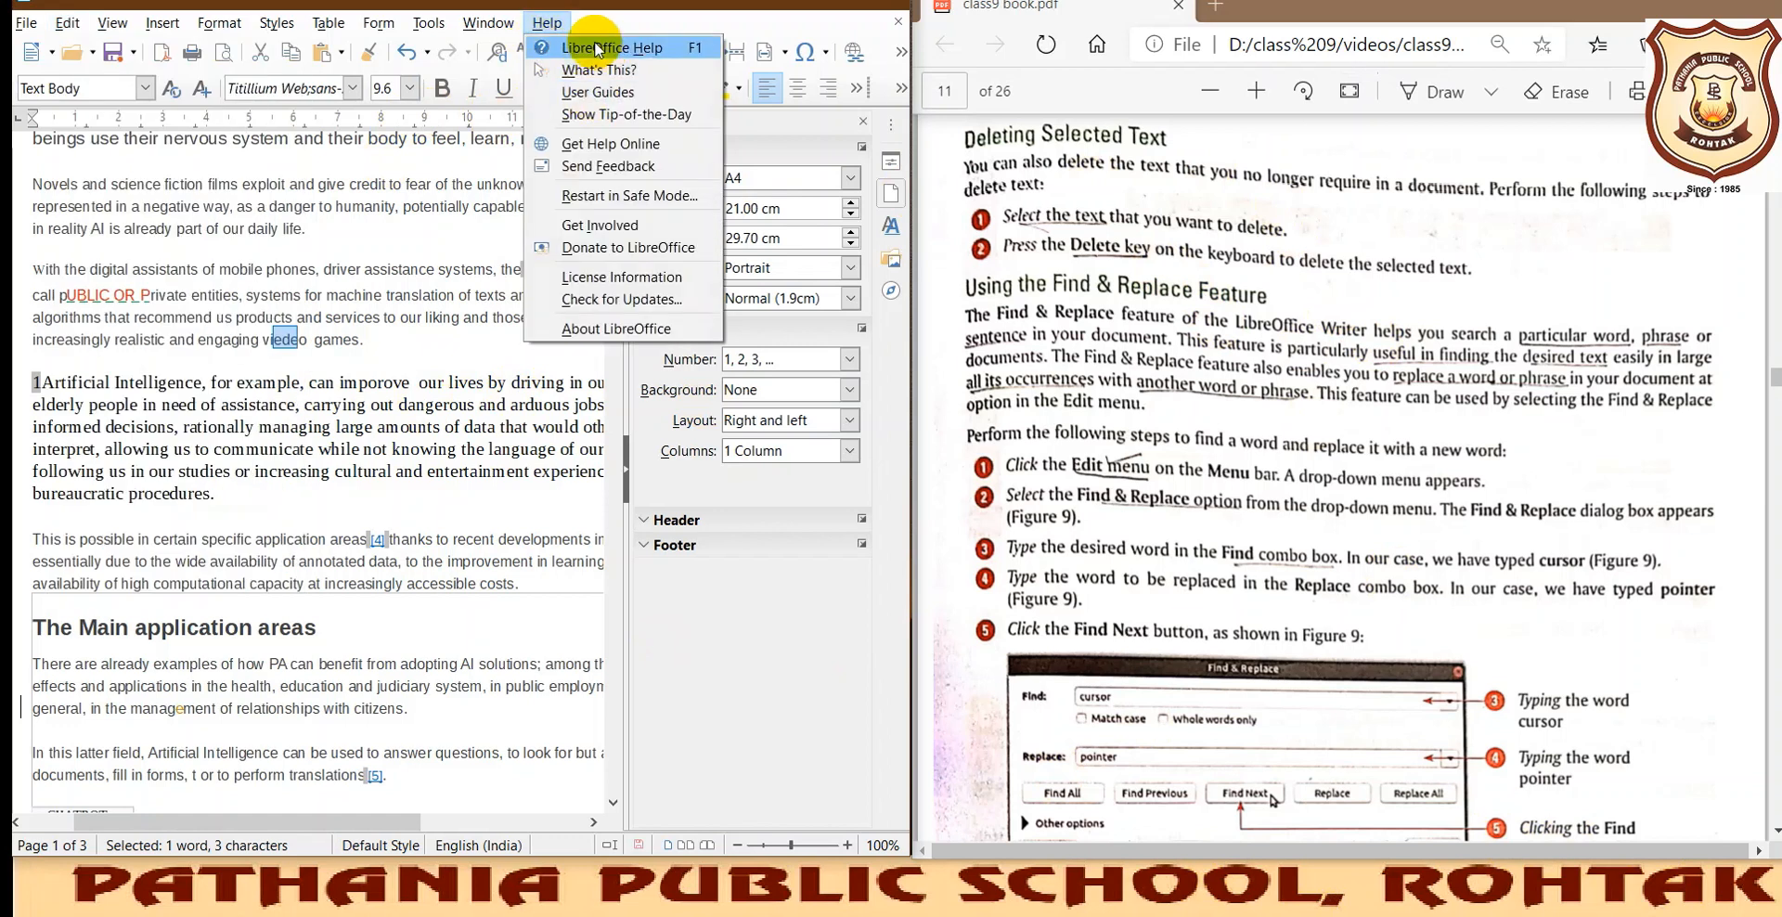
left_click(457, 121)
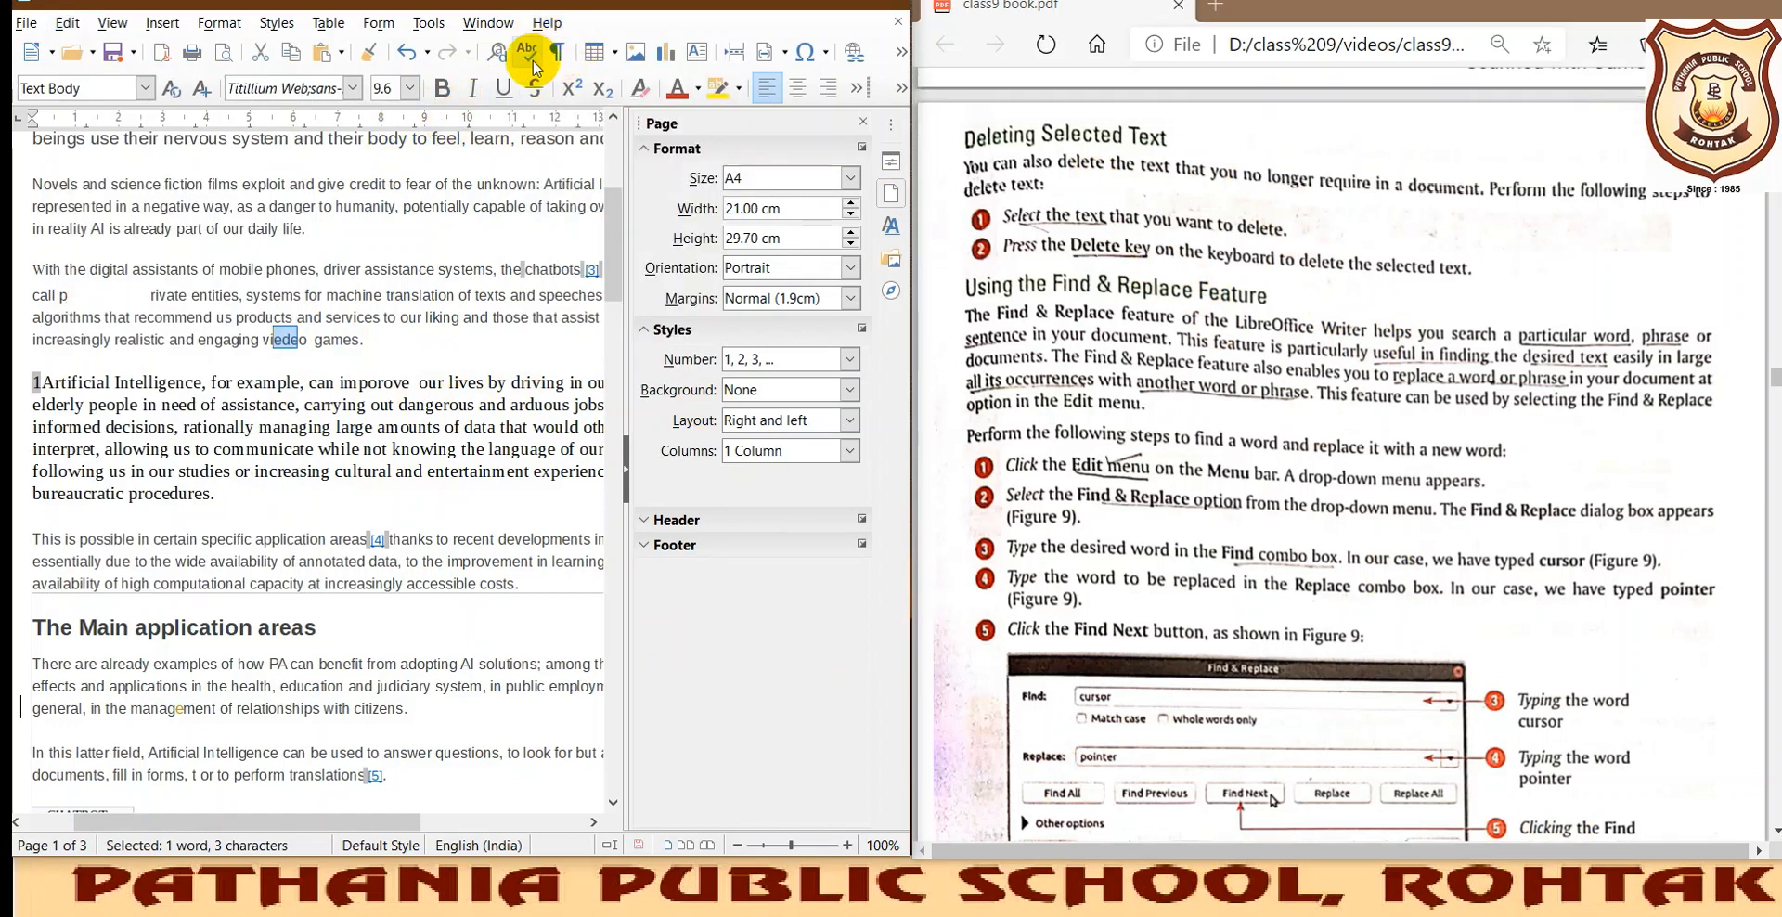
Review the textbook sections on page numbers, non-printing characters, and the two ways of checking spelling.
scroll(1364, 640, "down", 6)
scroll(1368, 632, "down", 8)
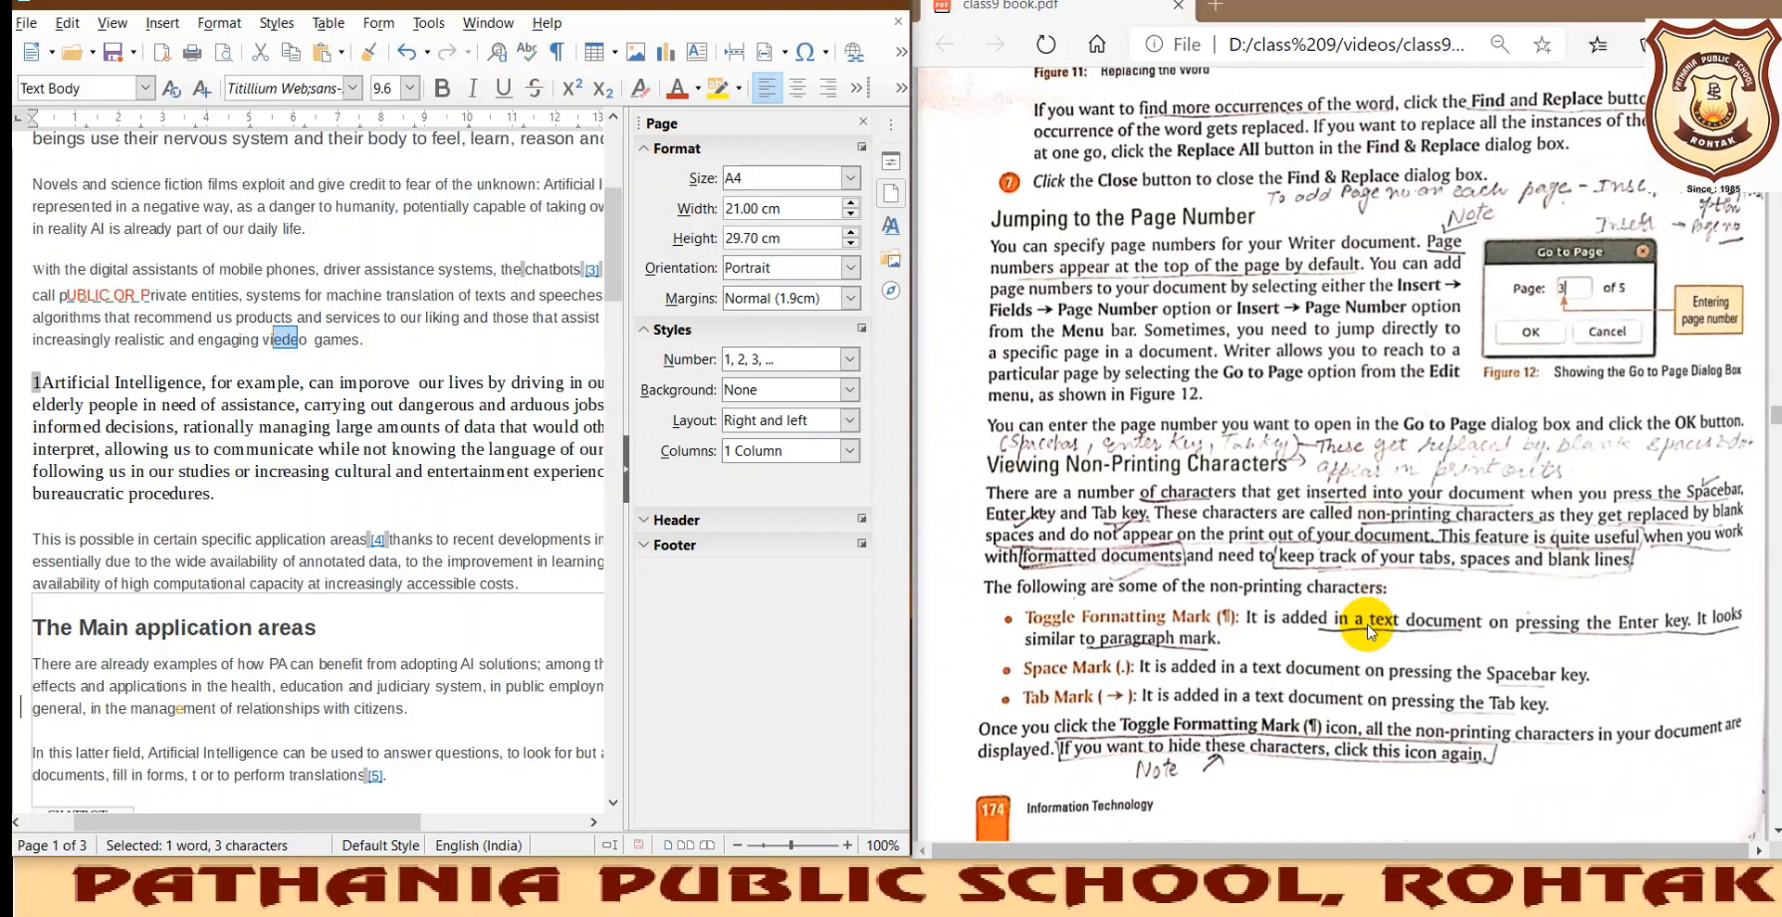
scroll(1370, 634, "down", 2)
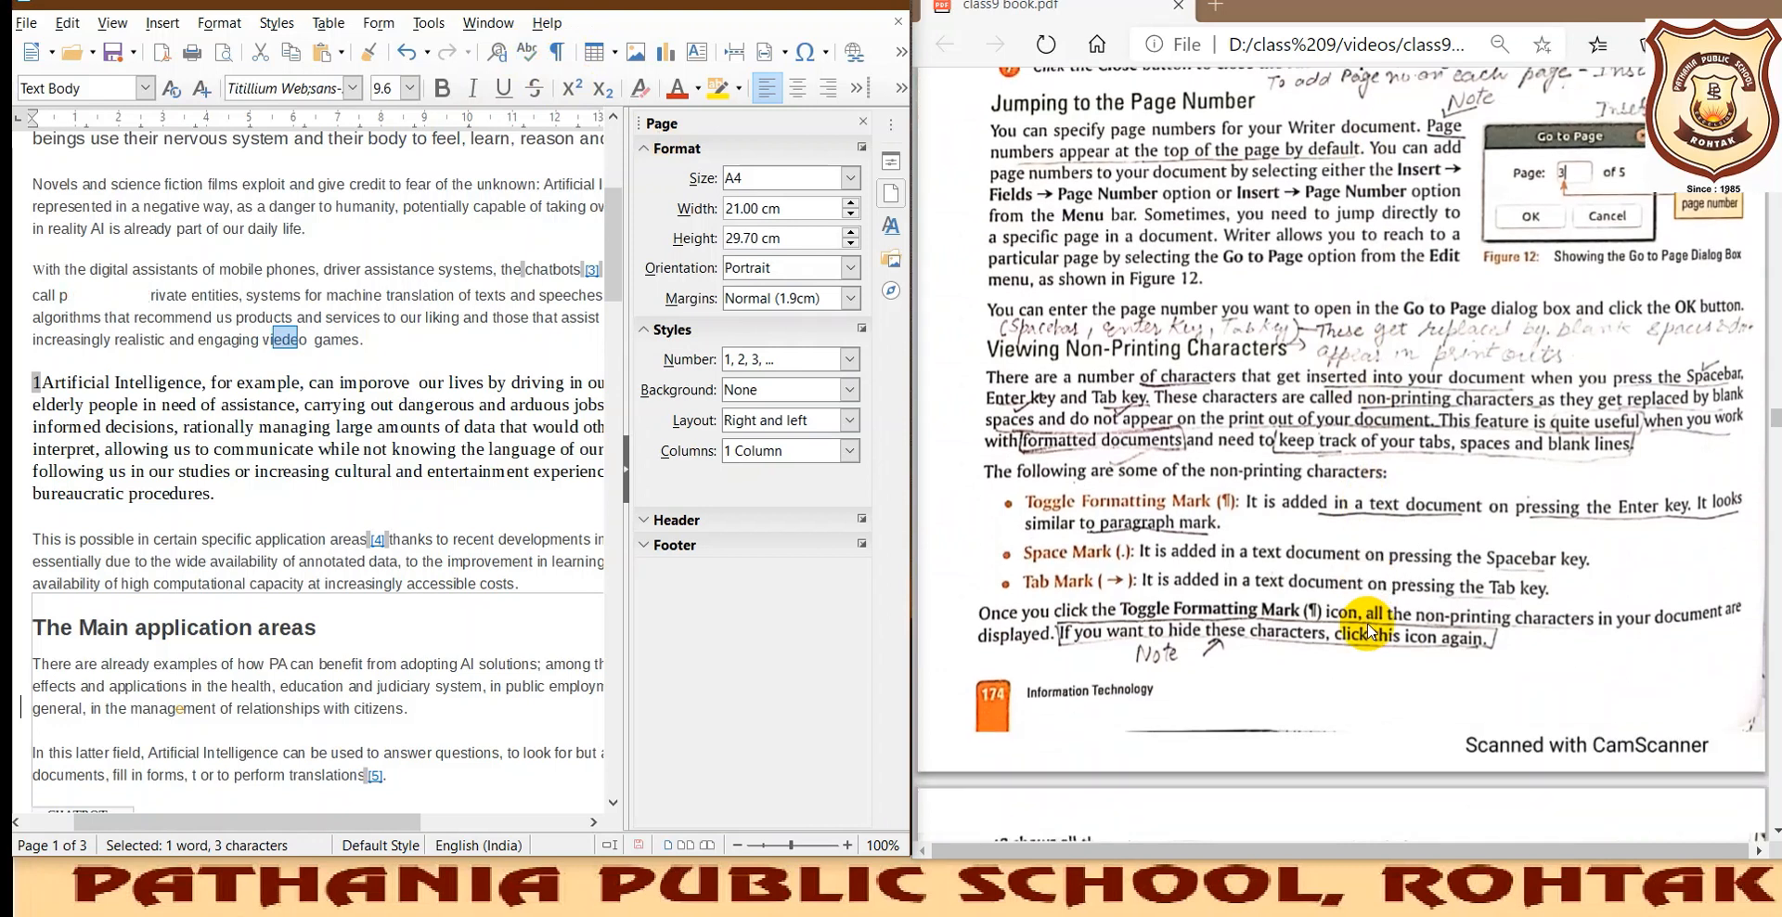
scroll(1369, 631, "down", 7)
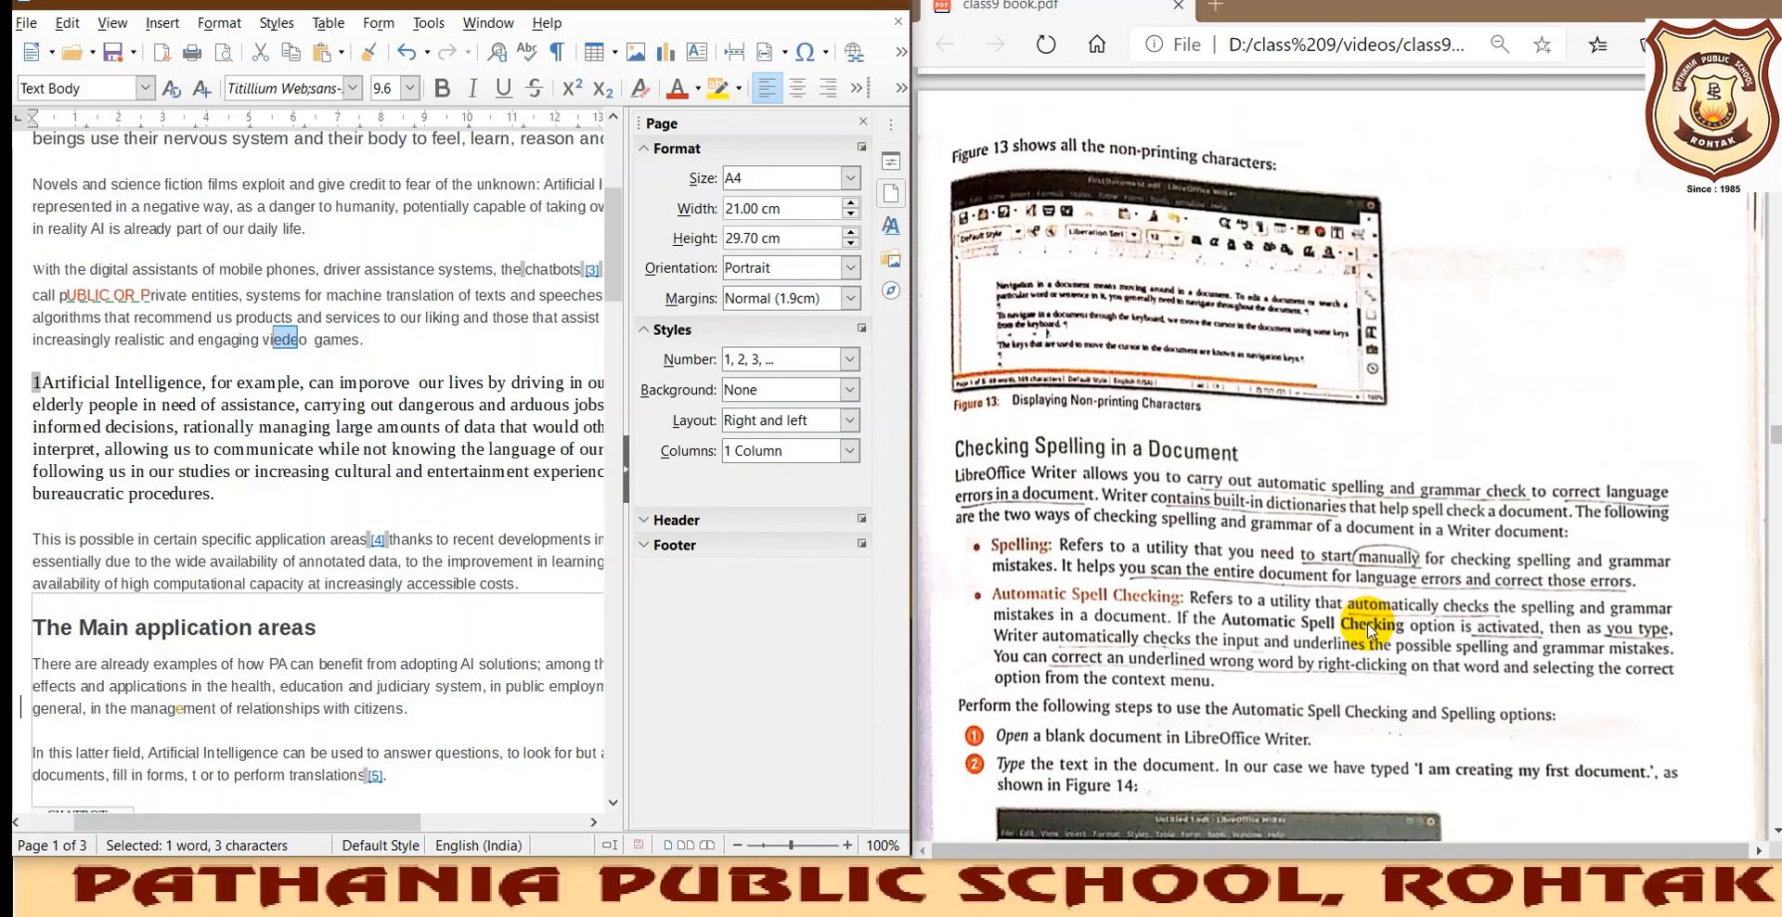
scroll(1371, 631, "down", 4)
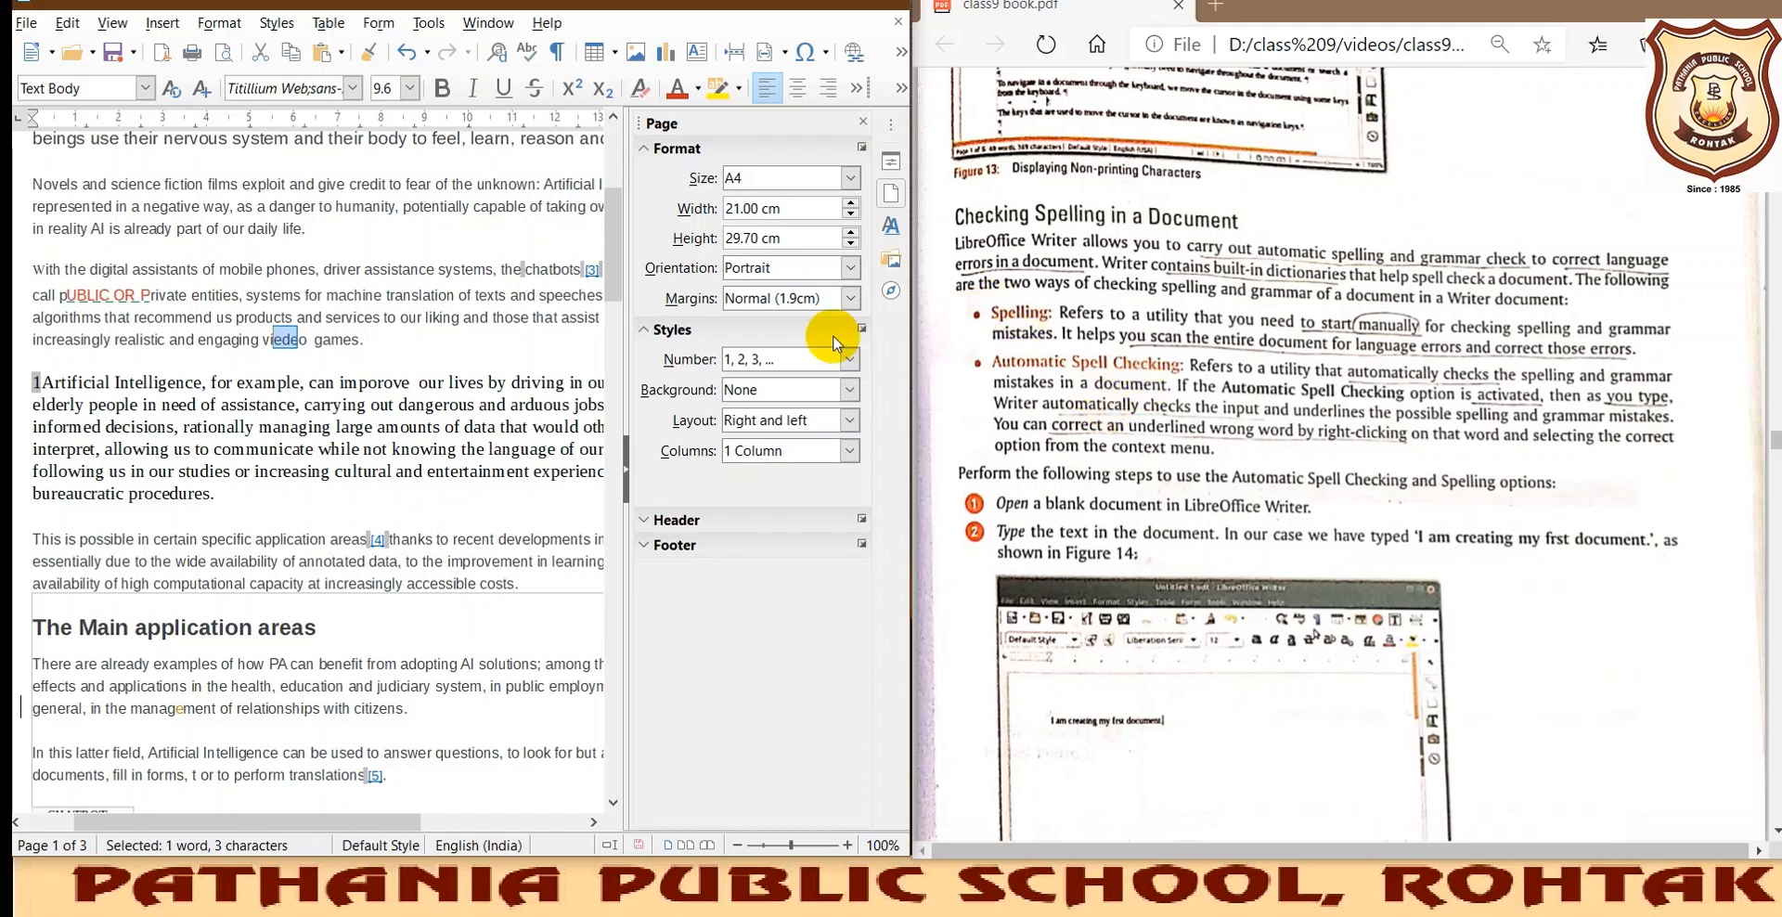
Compare Writer's spelling commands with the textbook's Automatic Spell Checking and Spelling steps, reading on to the thesaurus section.
left_click(426, 24)
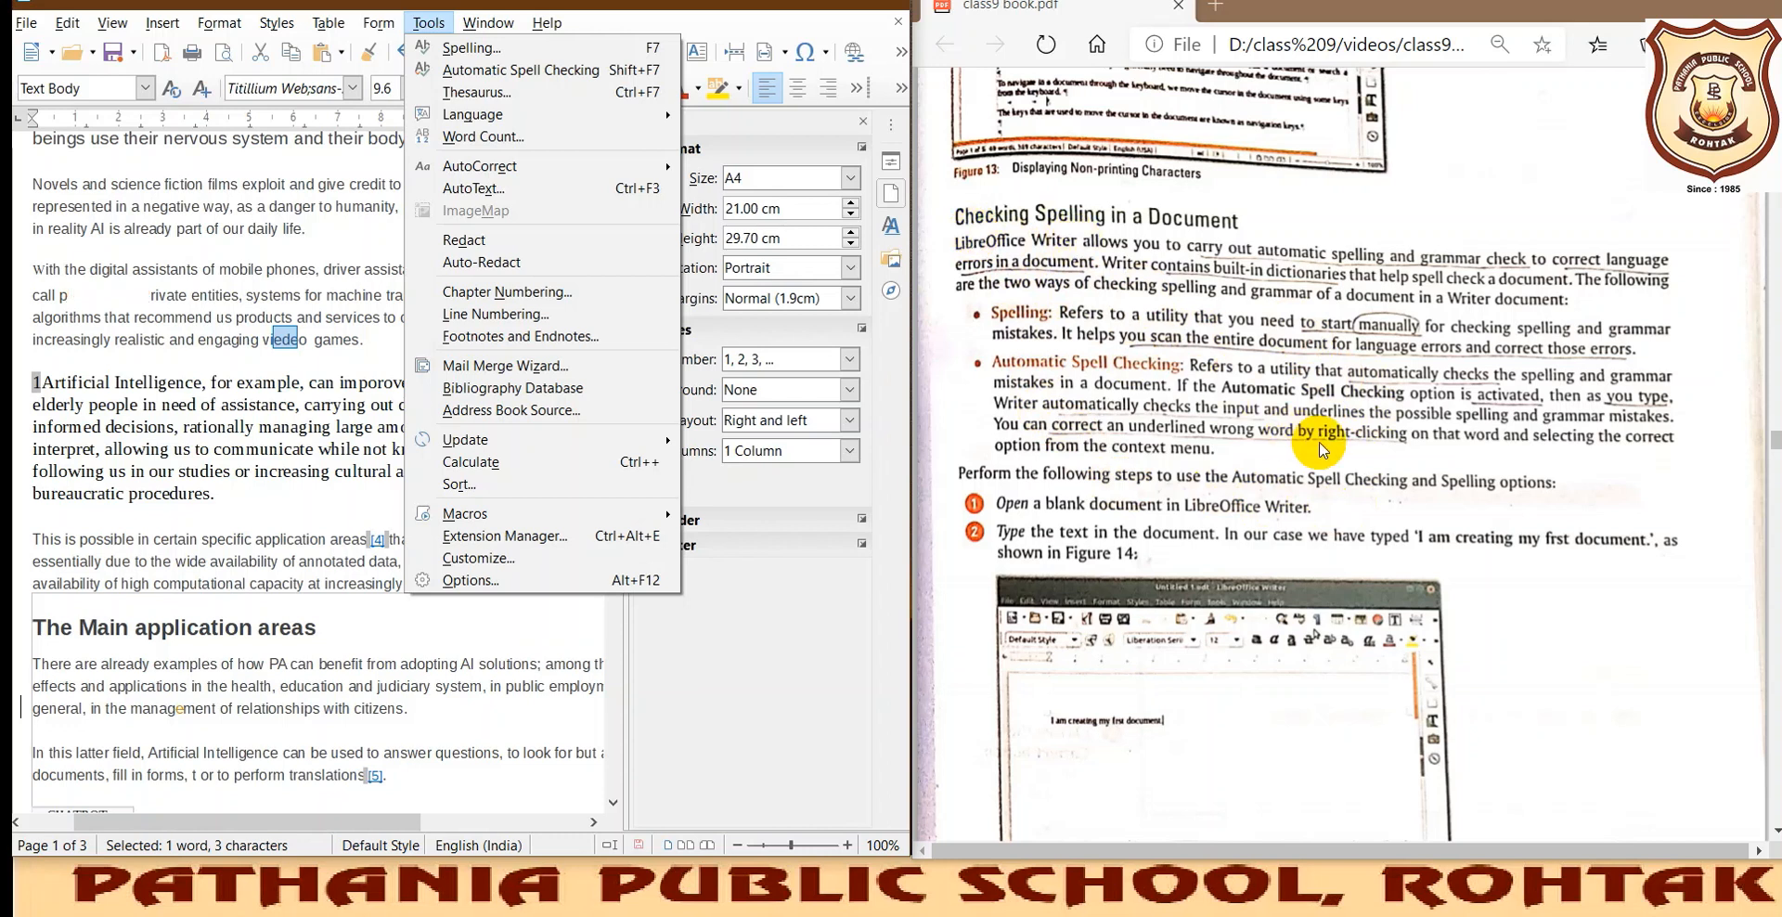
scroll(1323, 450, "down", 5)
scroll(1323, 453, "down", 3)
scroll(1323, 453, "down", 1)
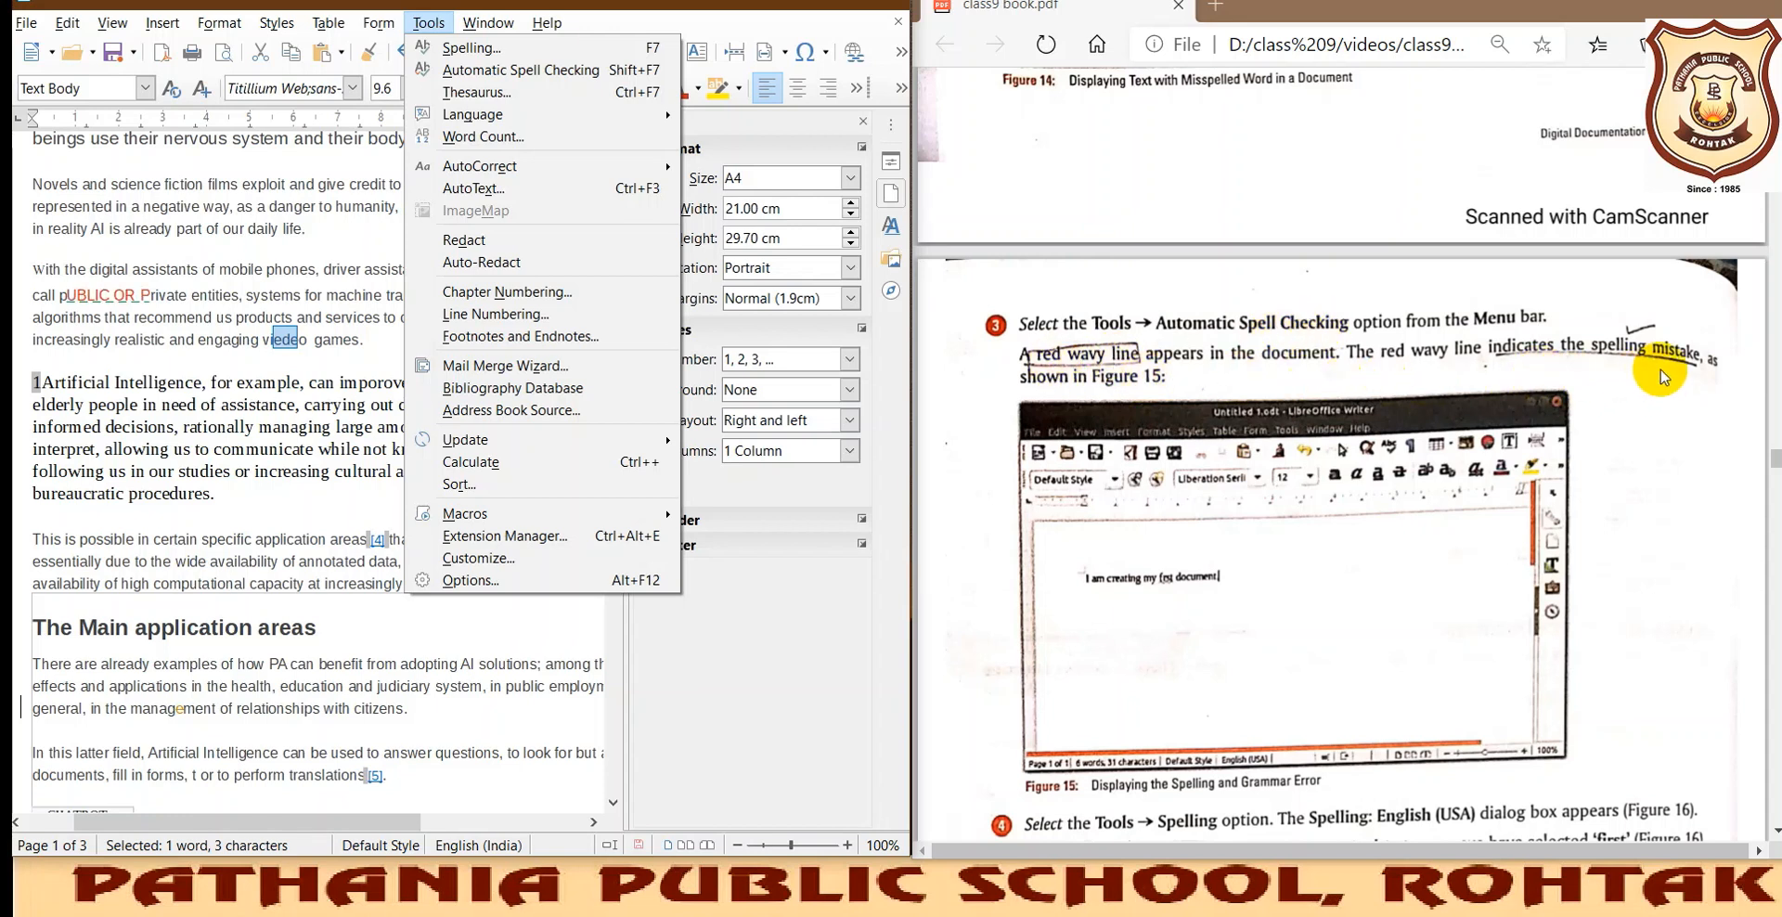
scroll(1668, 380, "down", 3)
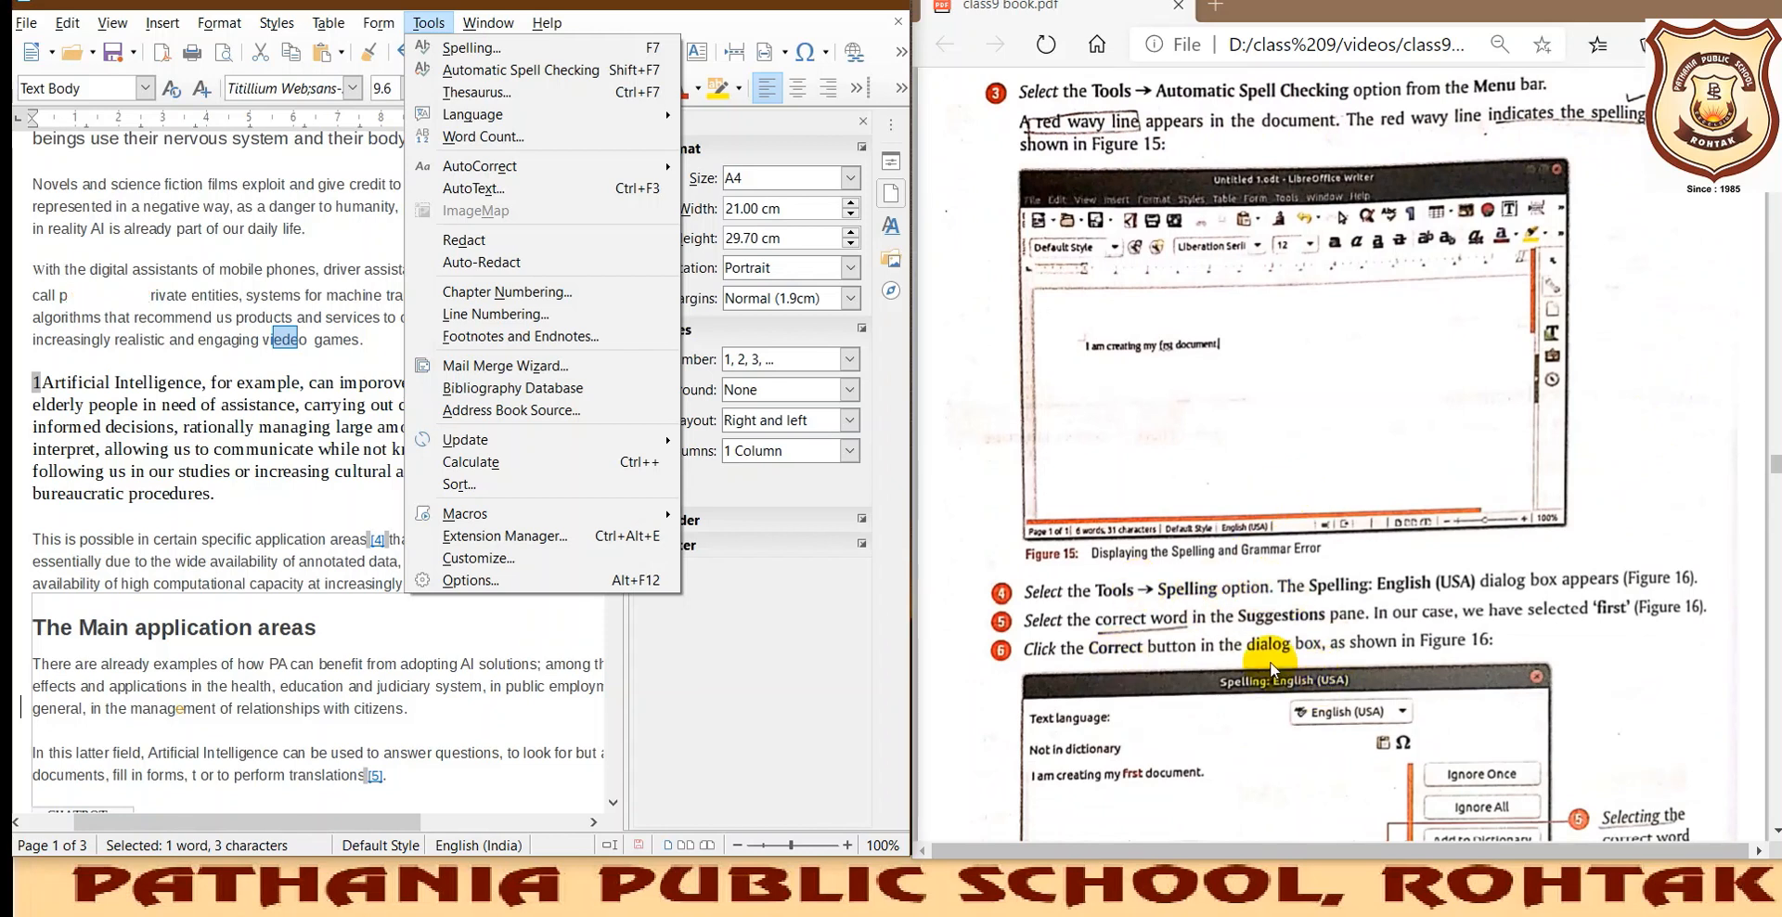
scroll(1242, 684, "down", 4)
scroll(1235, 682, "down", 8)
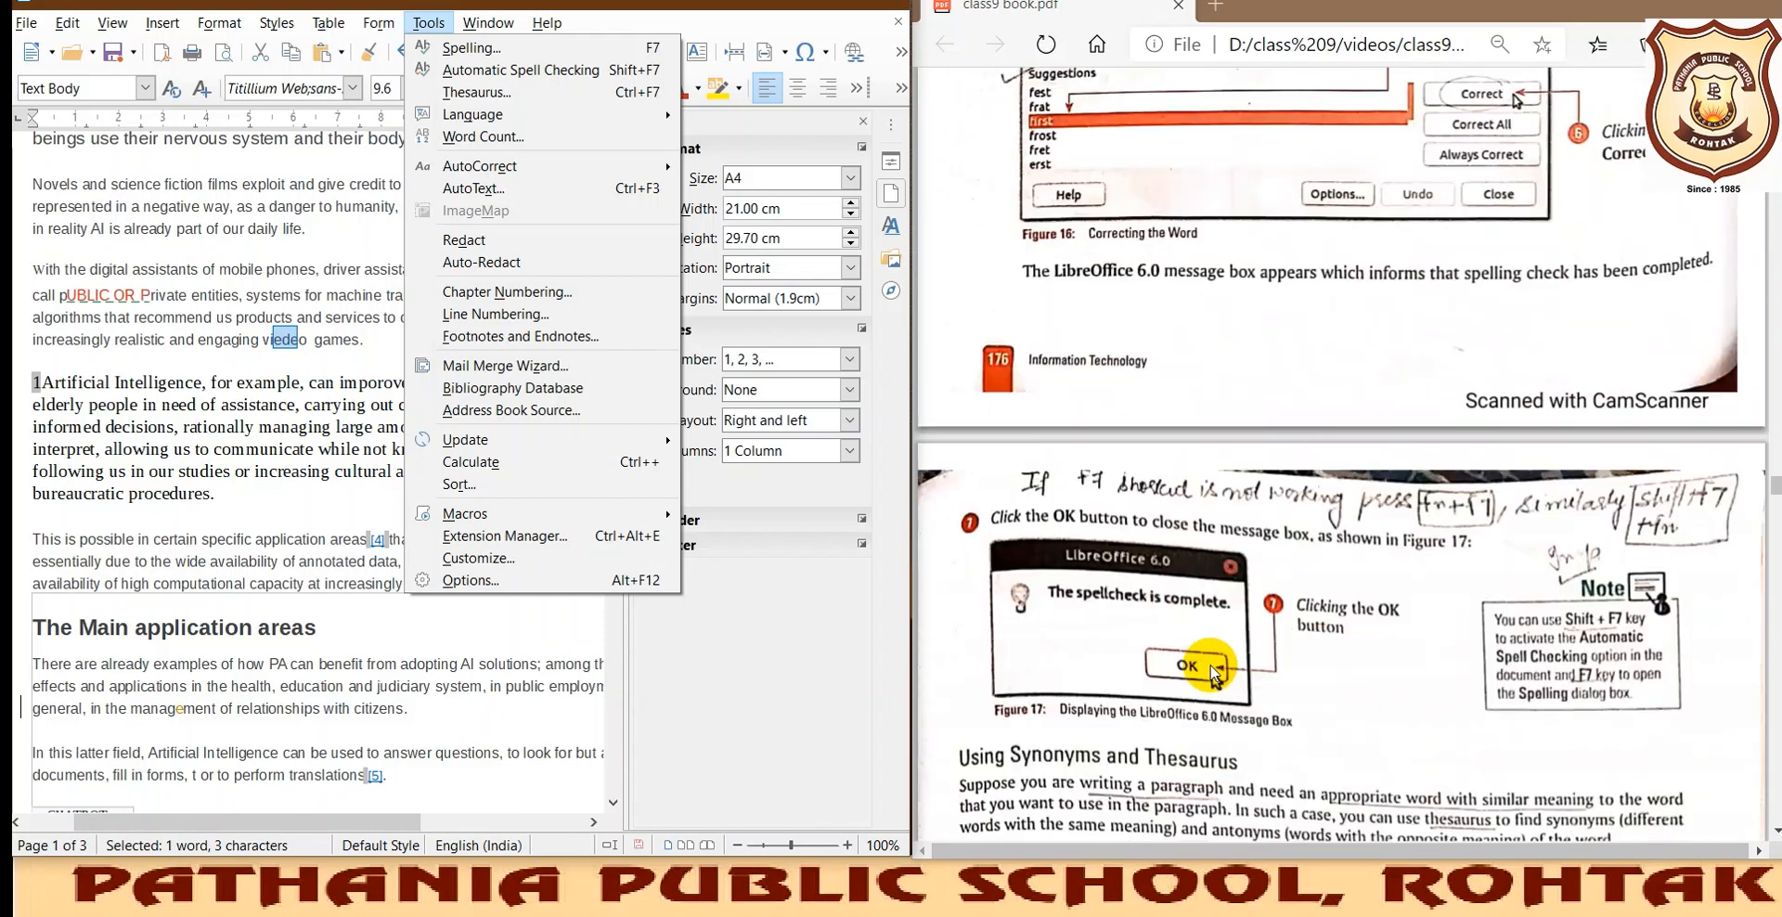
scroll(1211, 673, "down", 3)
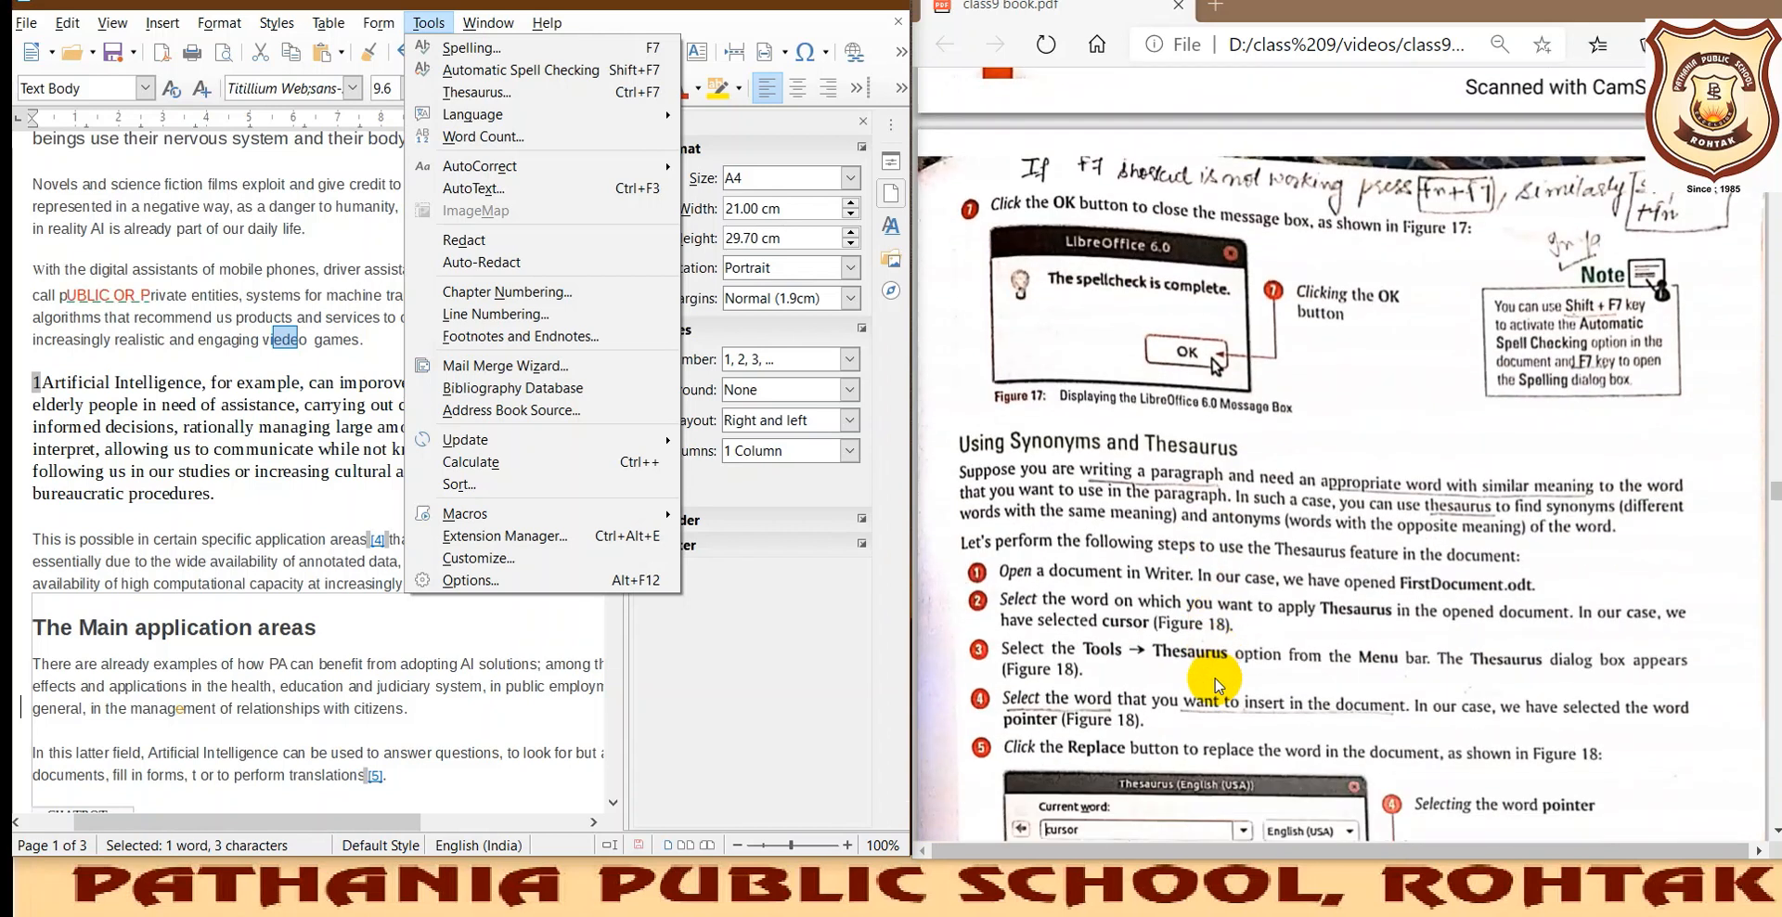